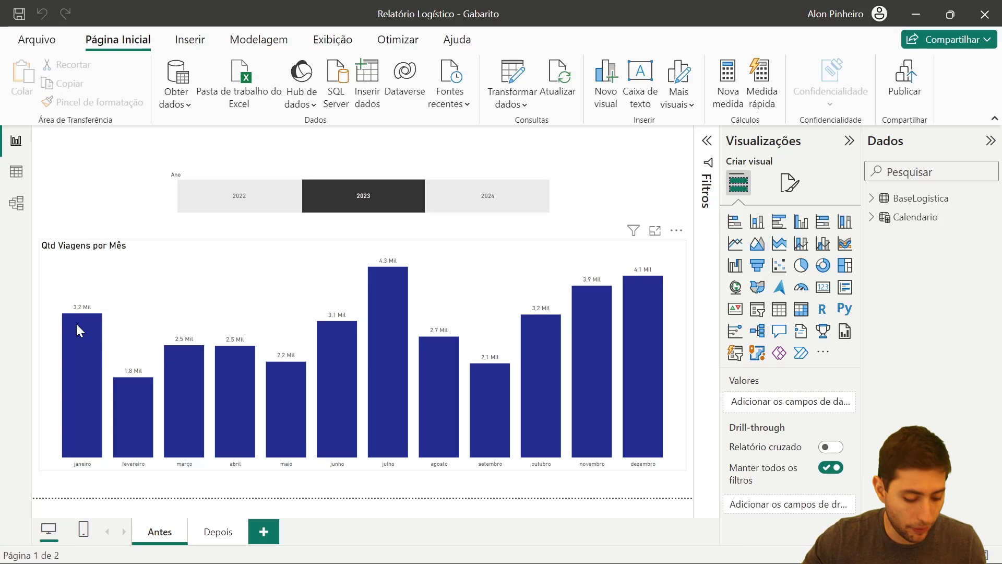
Examine the monthly trips chart on the Antes and Depois pages, comparing January's plain label with the three-line data labels
mouse_move(76, 321)
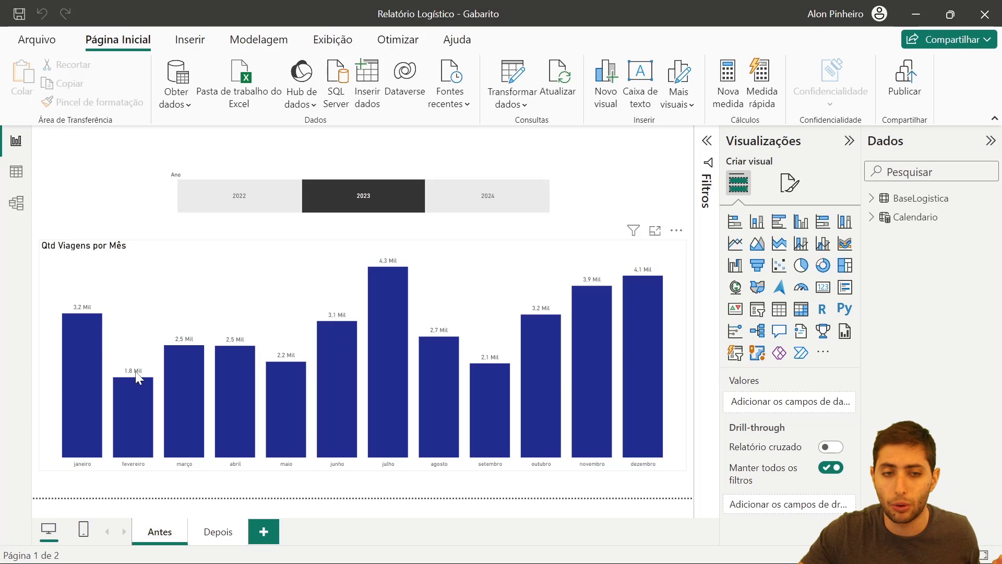
mouse_move(92, 330)
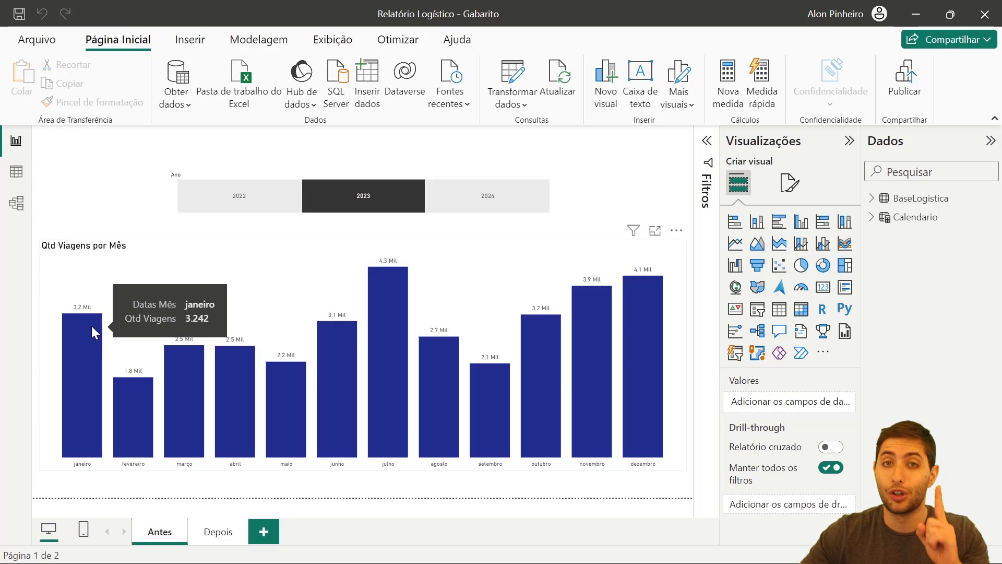
click(219, 531)
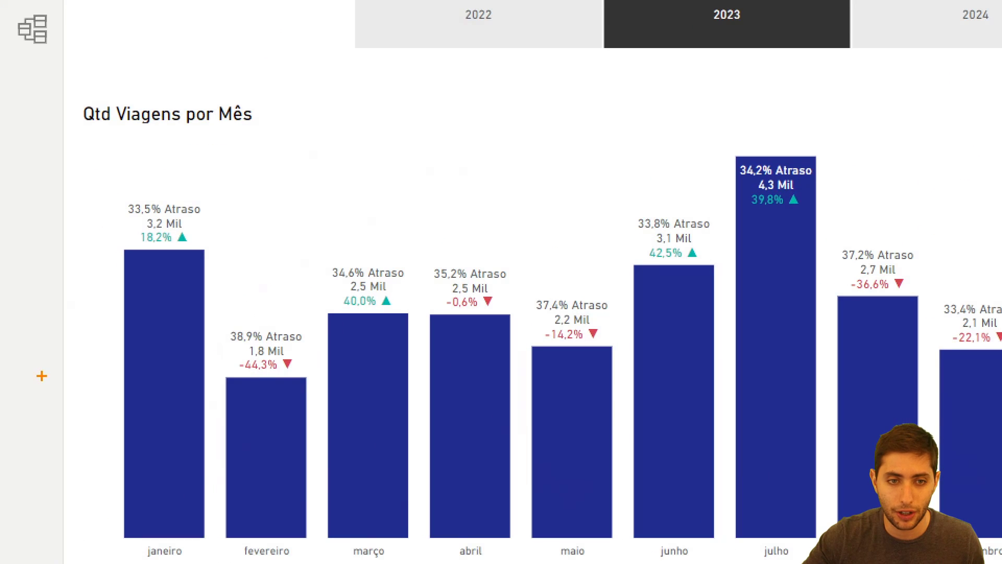
mouse_move(198, 221)
mouse_down()
mouse_move(228, 216)
mouse_move(236, 187)
mouse_up()
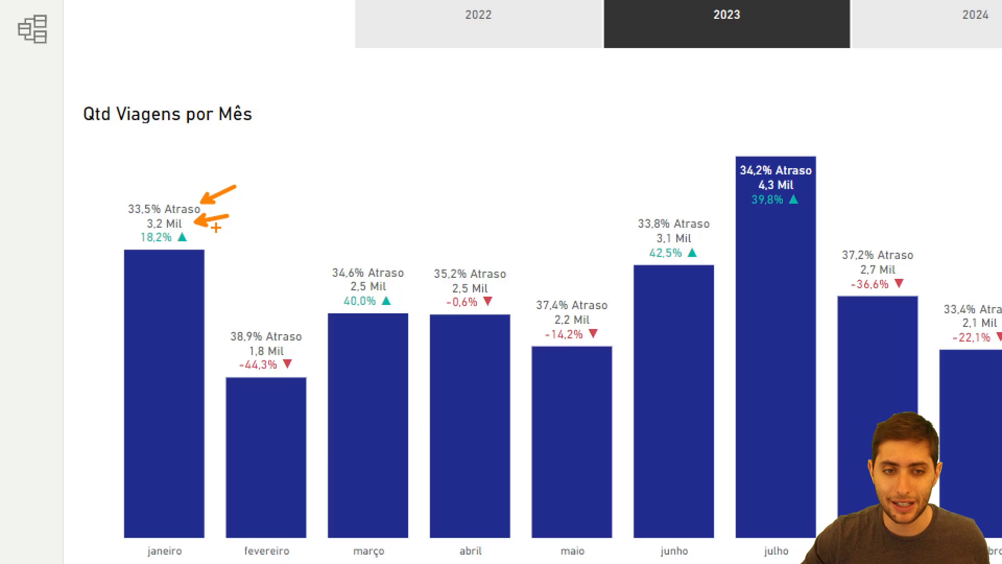
drag(198, 238, 248, 230)
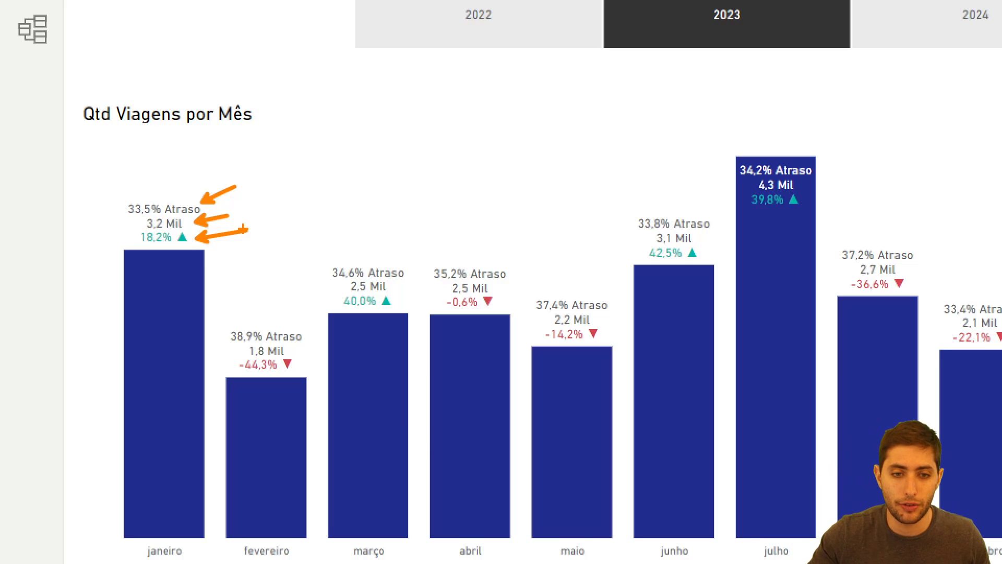
drag(303, 363, 329, 359)
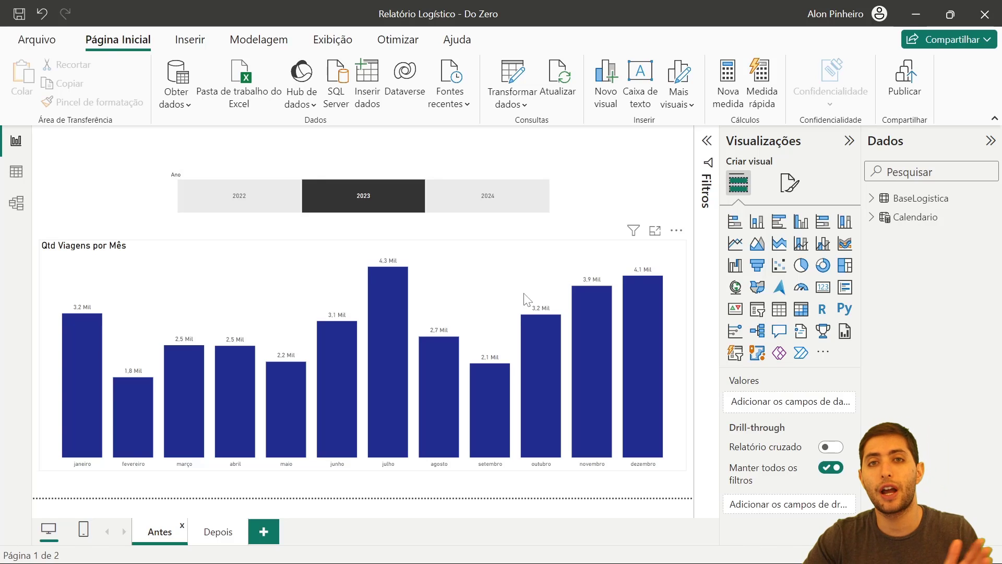
Insert a stacked column chart on the blank Depois page and stretch it across the lower half of the canvas
click(217, 538)
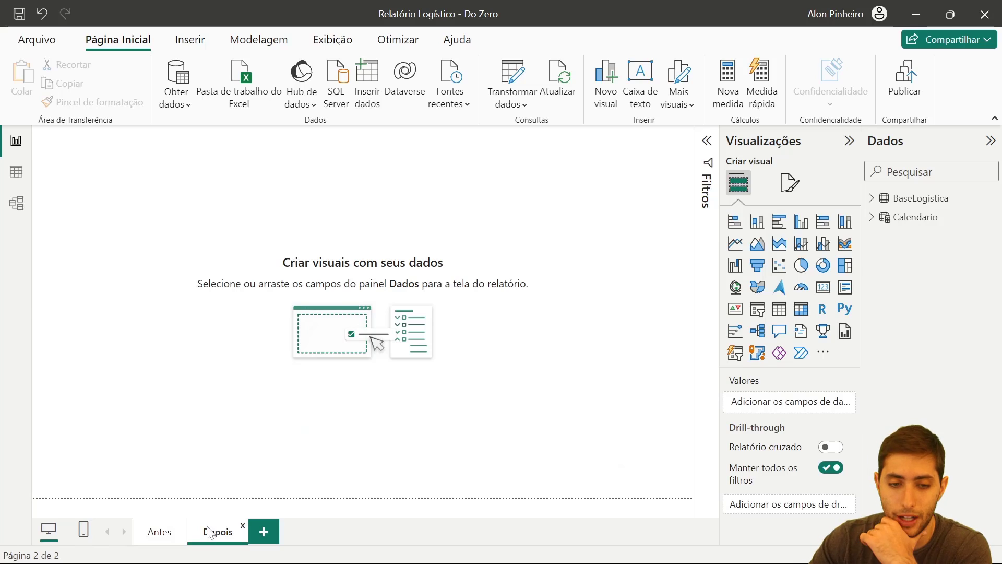
click(758, 222)
drag(156, 199, 178, 314)
drag(196, 392, 662, 468)
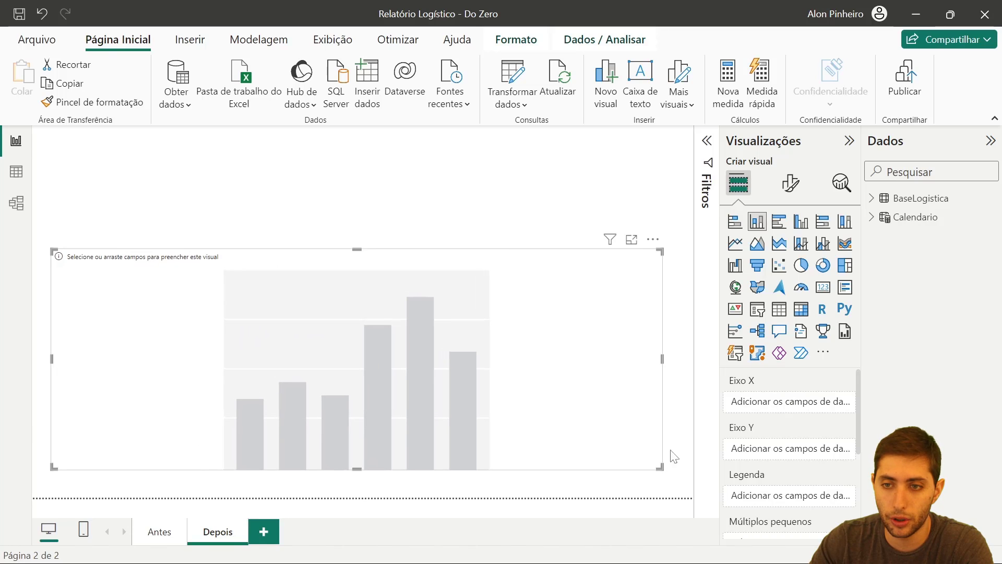
Review the formula of the Qtd Viagens measure and the rows of the BaseLogistica table it counts
click(872, 203)
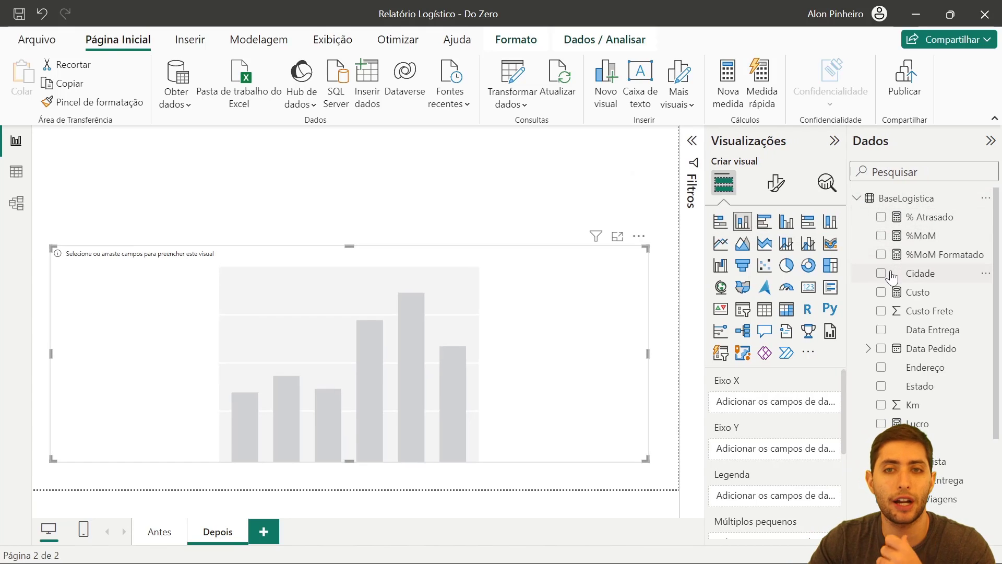
scroll(943, 320, down, 3)
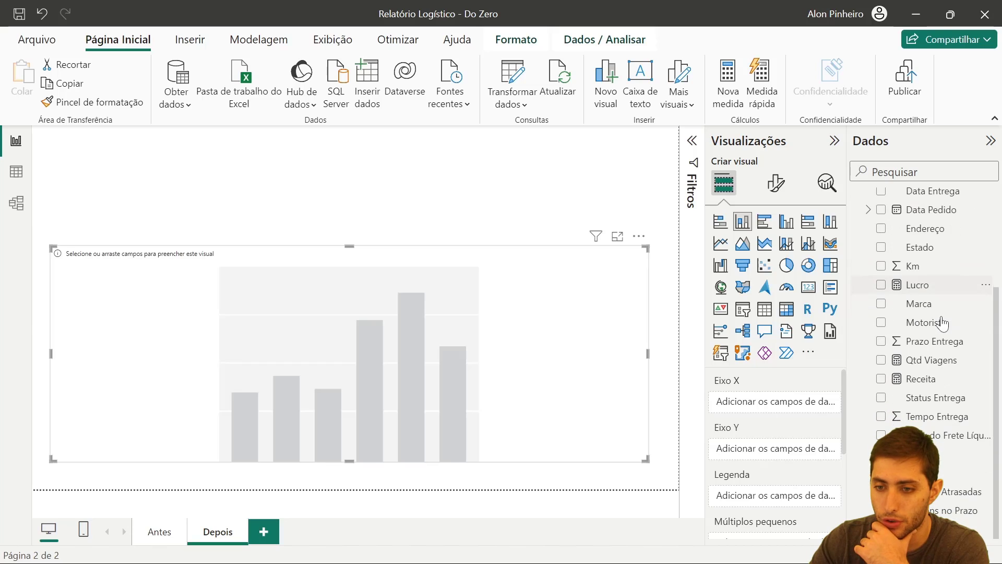
click(940, 360)
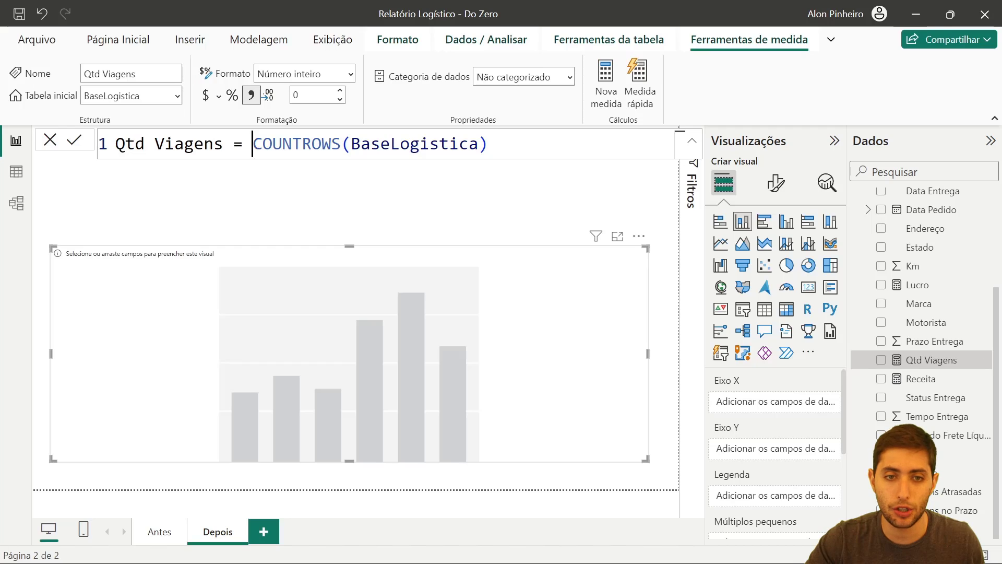
drag(252, 144, 488, 143)
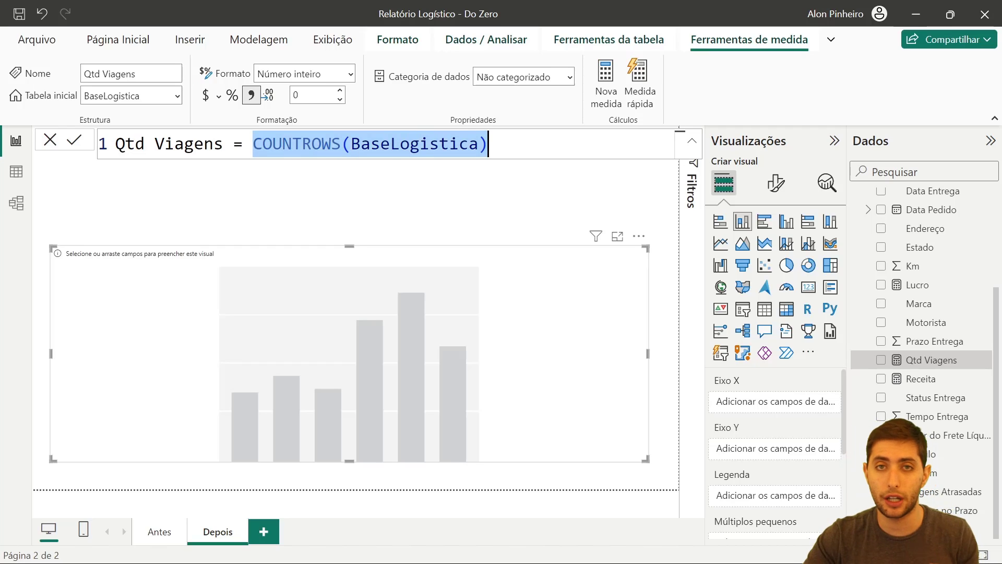
click(24, 181)
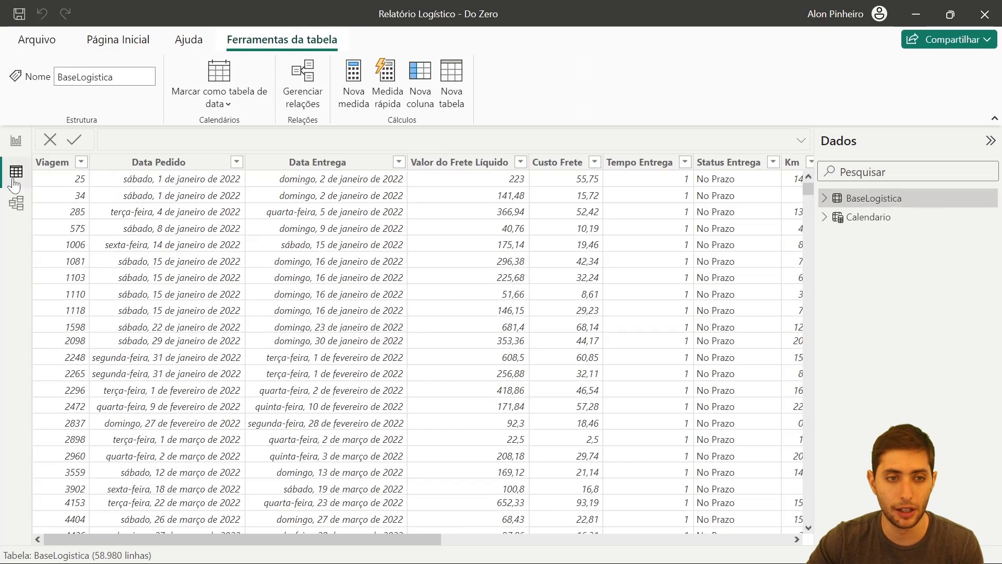
scroll(217, 248, down, 6)
scroll(219, 254, down, 9)
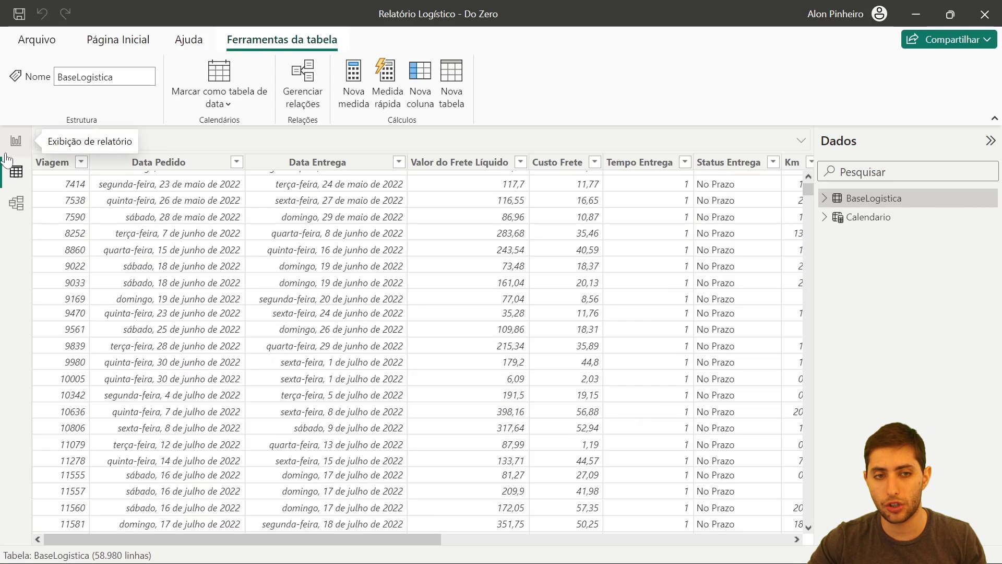
click(16, 141)
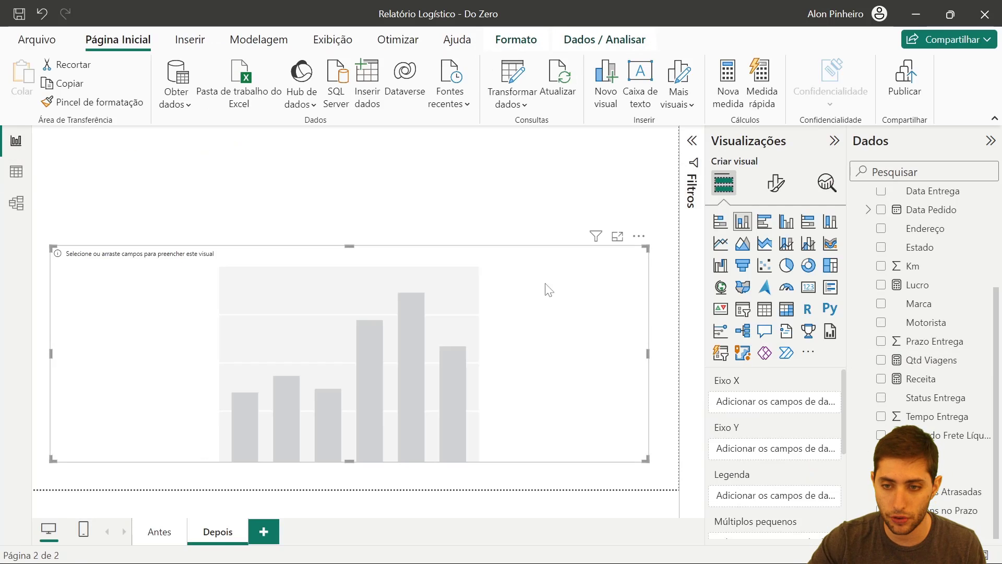
Plot the Qtd Viagens measure on the chart's Y axis by Mês from the Calendario date hierarchy on the X axis
drag(935, 360, 799, 452)
scroll(900, 300, up, 3)
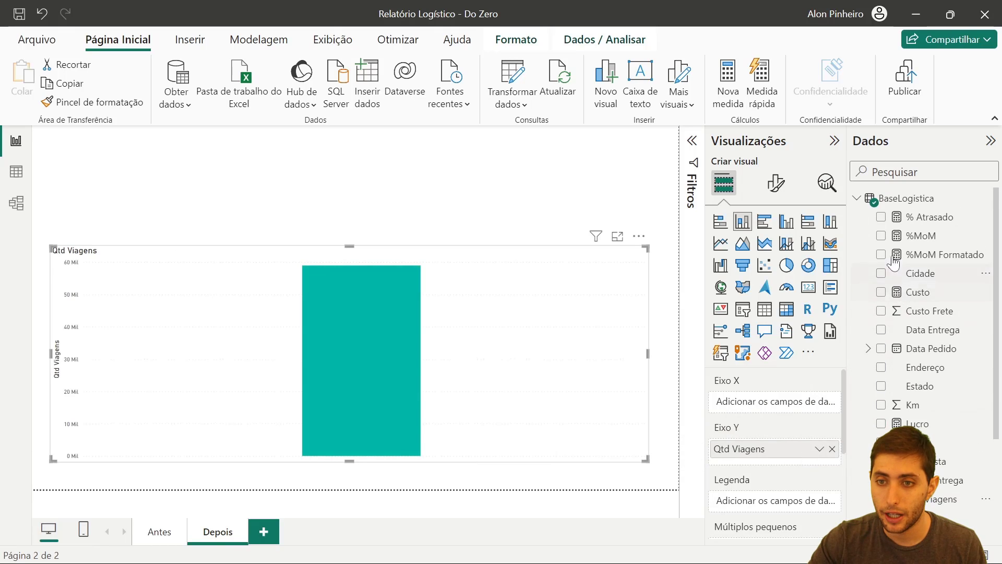
click(857, 198)
click(857, 218)
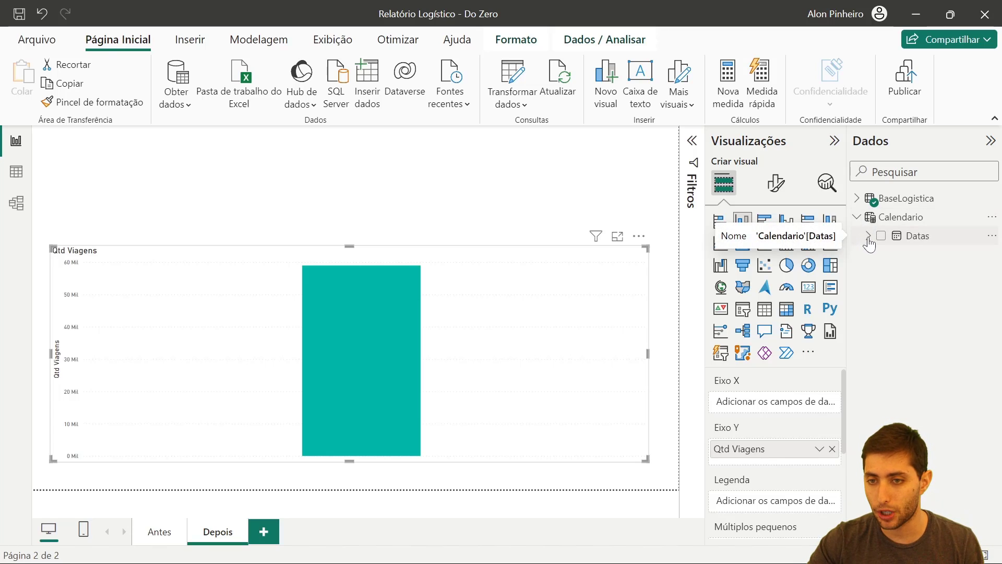
click(869, 238)
click(880, 255)
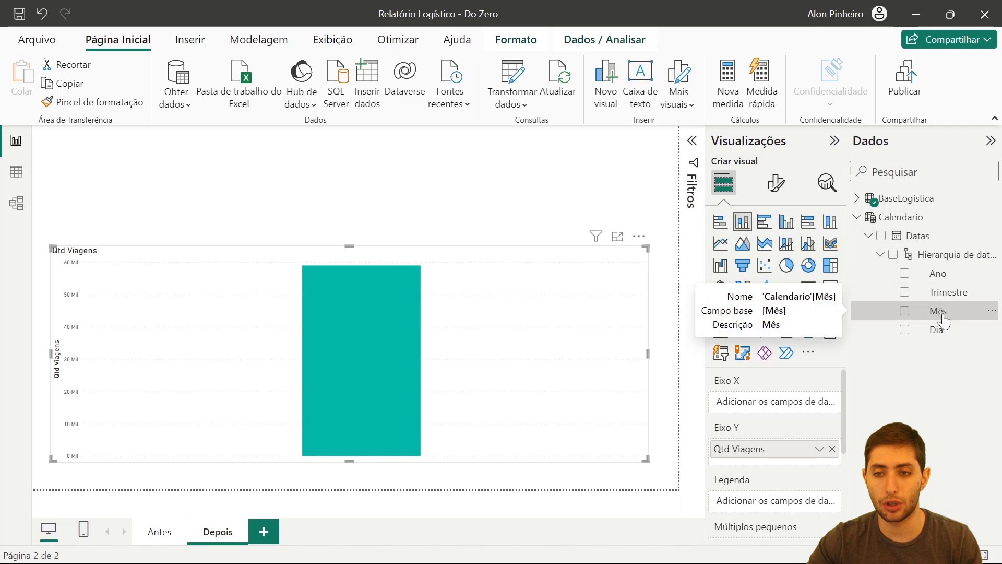
drag(944, 318, 790, 409)
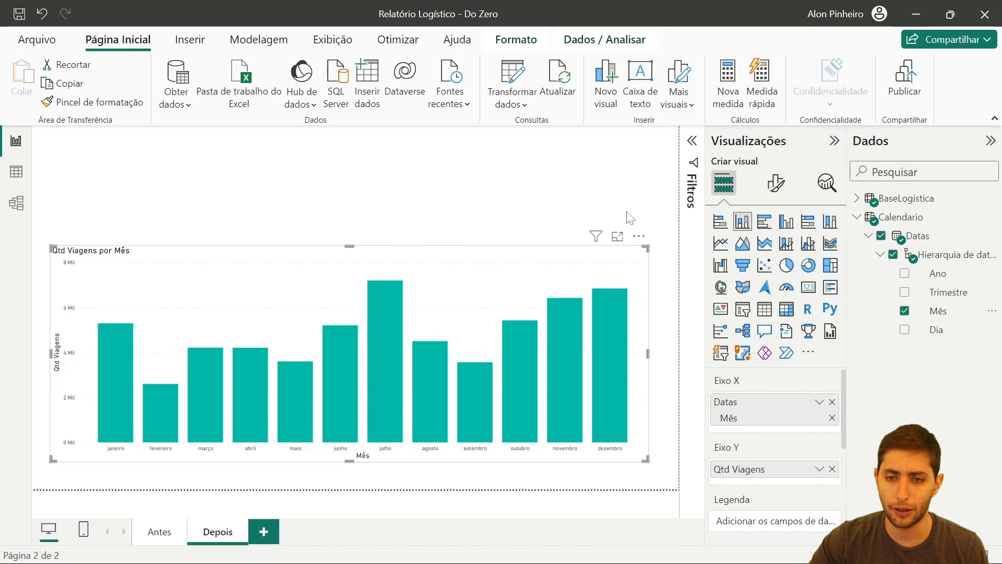
Turn on the column chart's data labels and check the values shown on the monthly columns
click(776, 184)
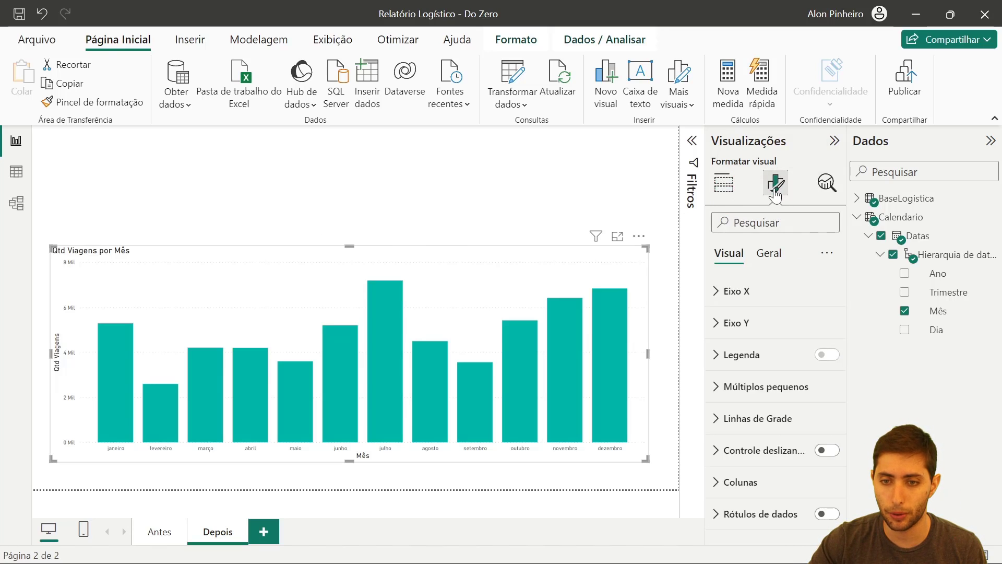
scroll(786, 371, down, 1)
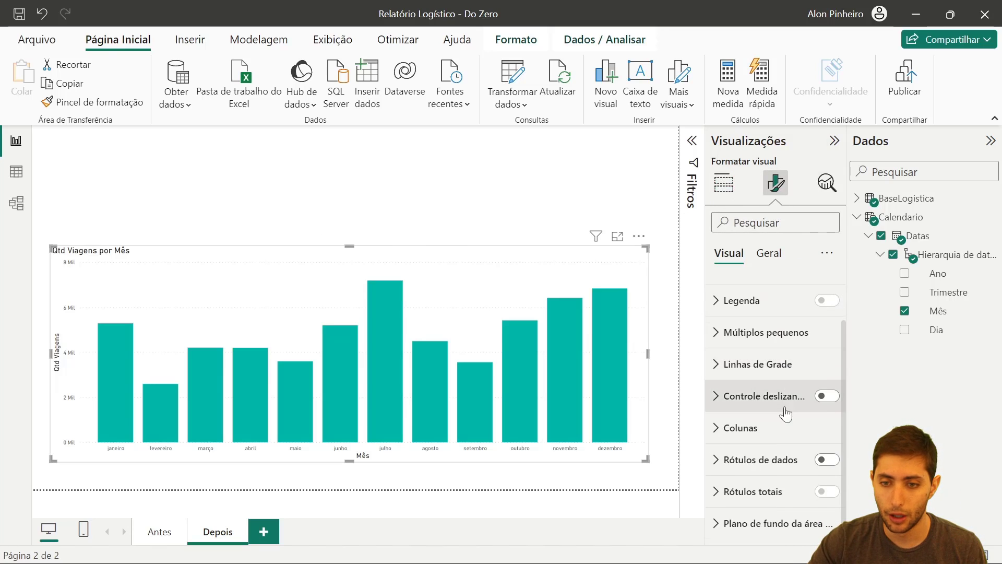
click(828, 459)
click(784, 462)
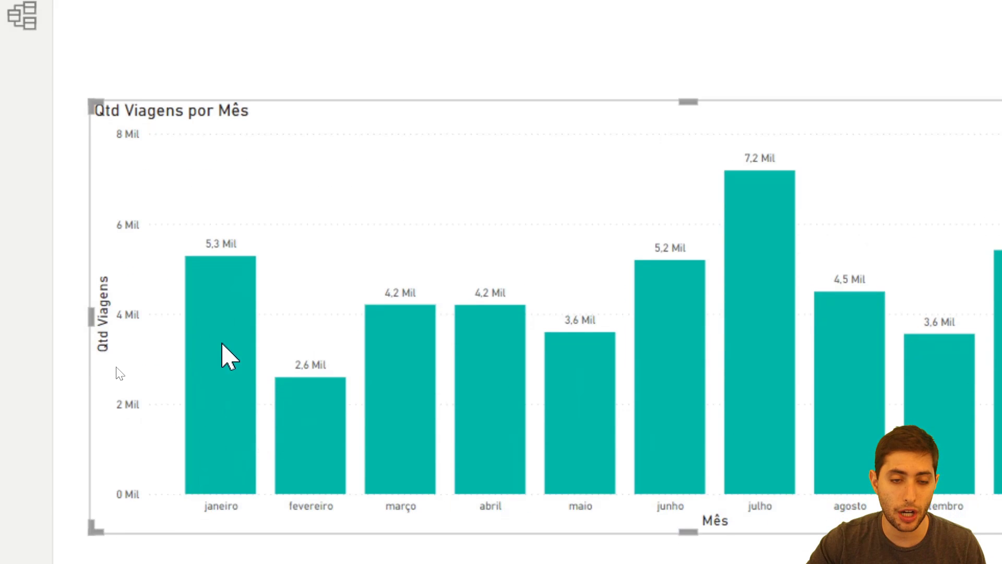
mouse_move(221, 403)
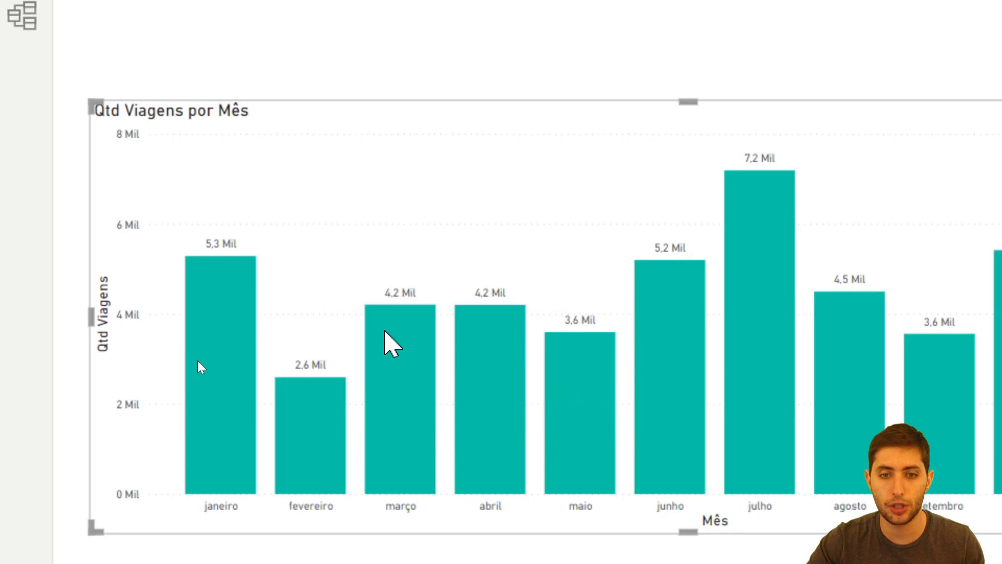
mouse_move(385, 328)
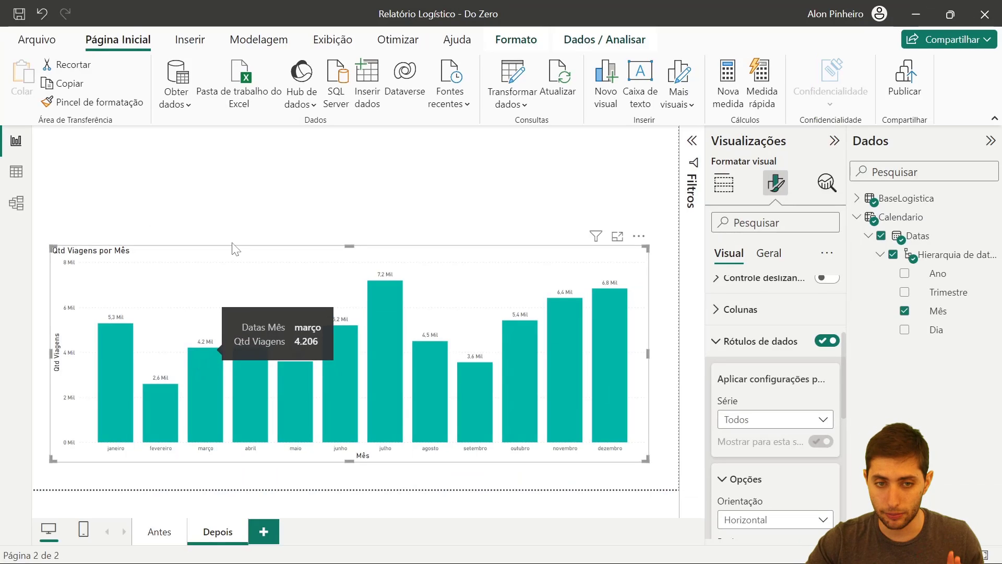
Add a slicer above the column chart and fill it with Ano from the Calendario date hierarchy
click(245, 208)
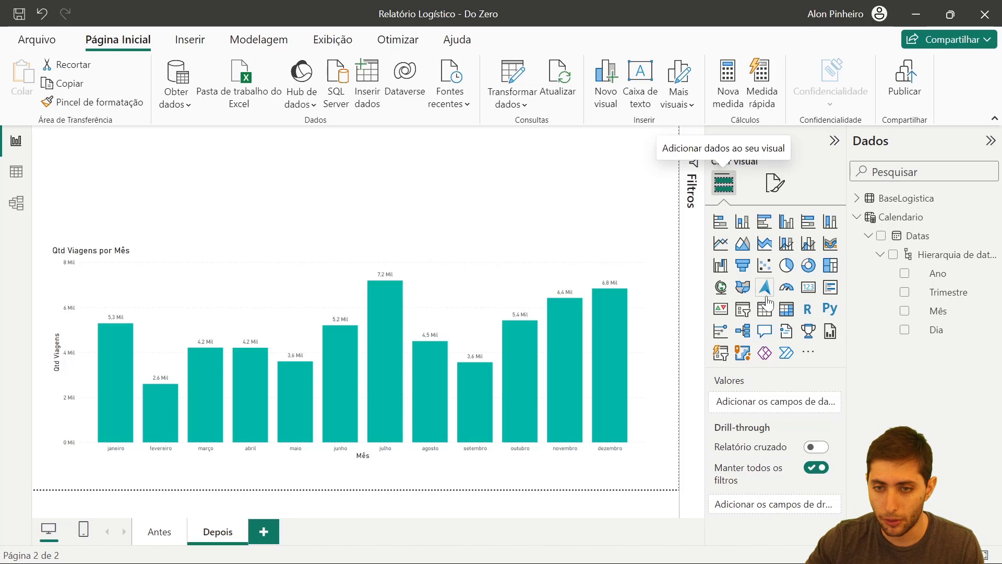
click(742, 310)
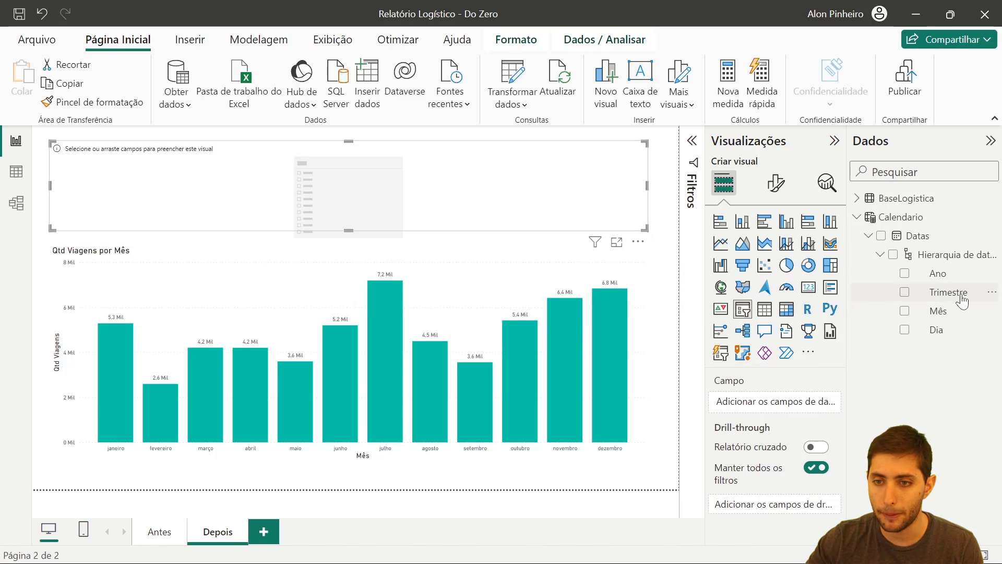
drag(938, 274, 810, 410)
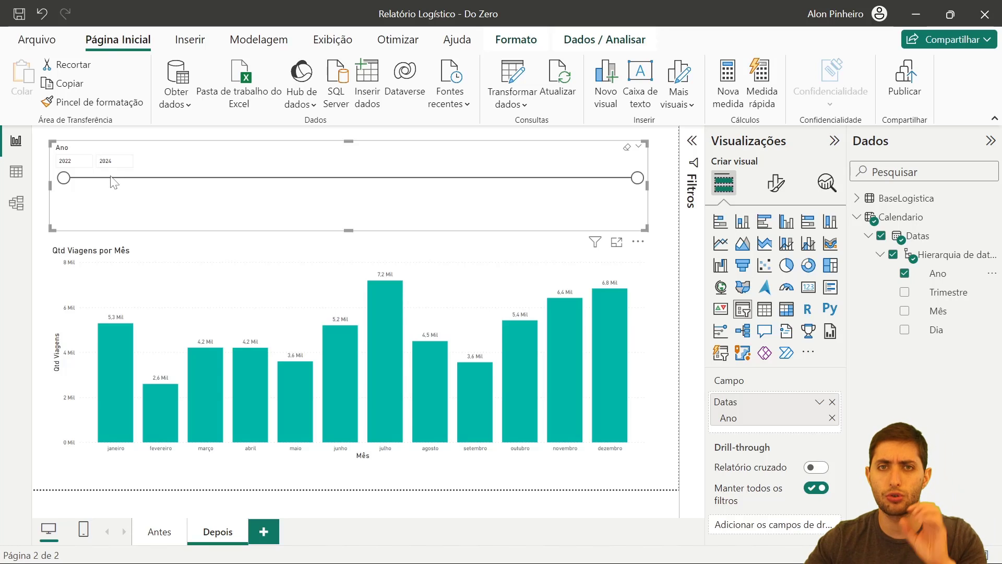
Set the Ano slicer's style to Bloco, and shrink it to a single row centred above the chart
click(776, 183)
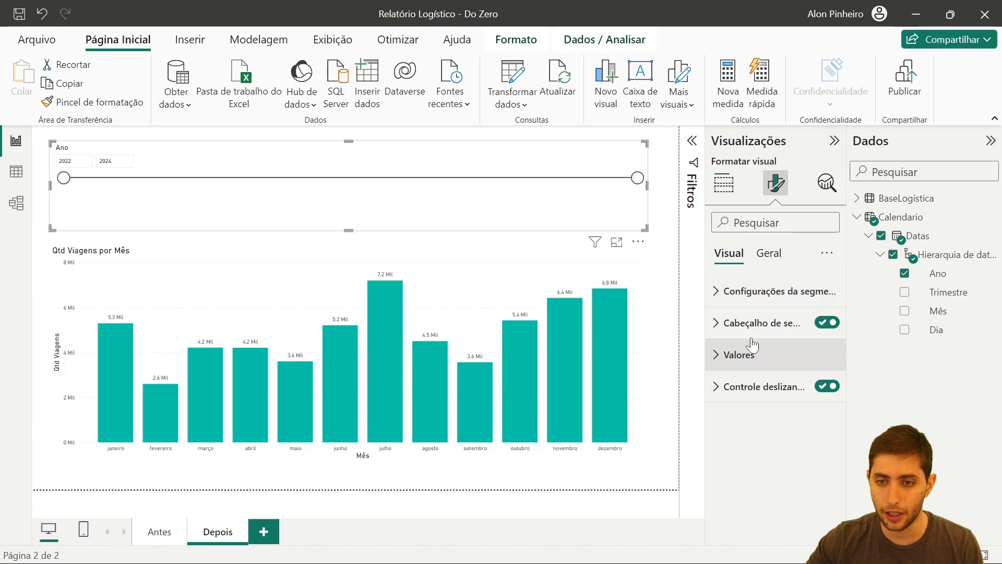
click(776, 291)
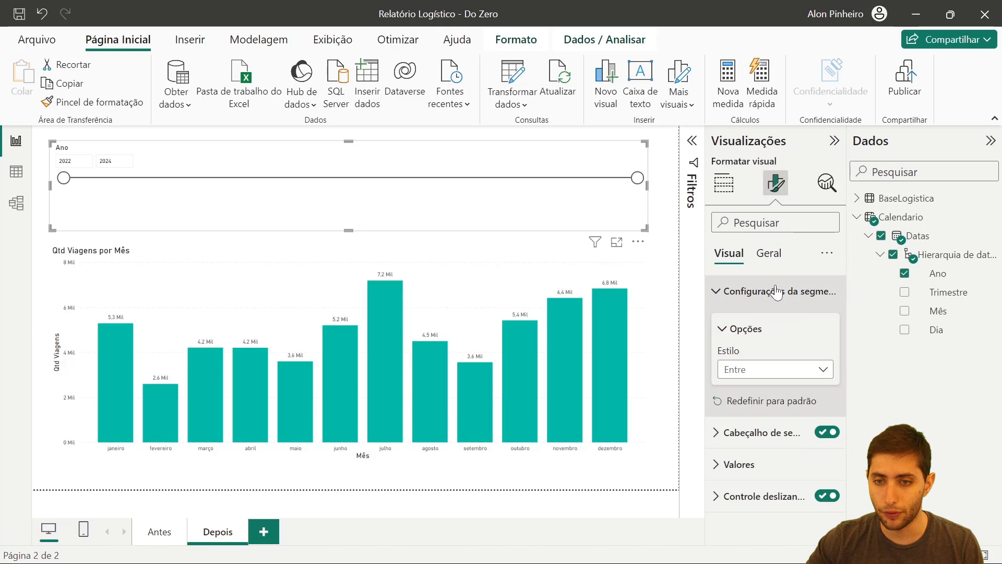
click(765, 374)
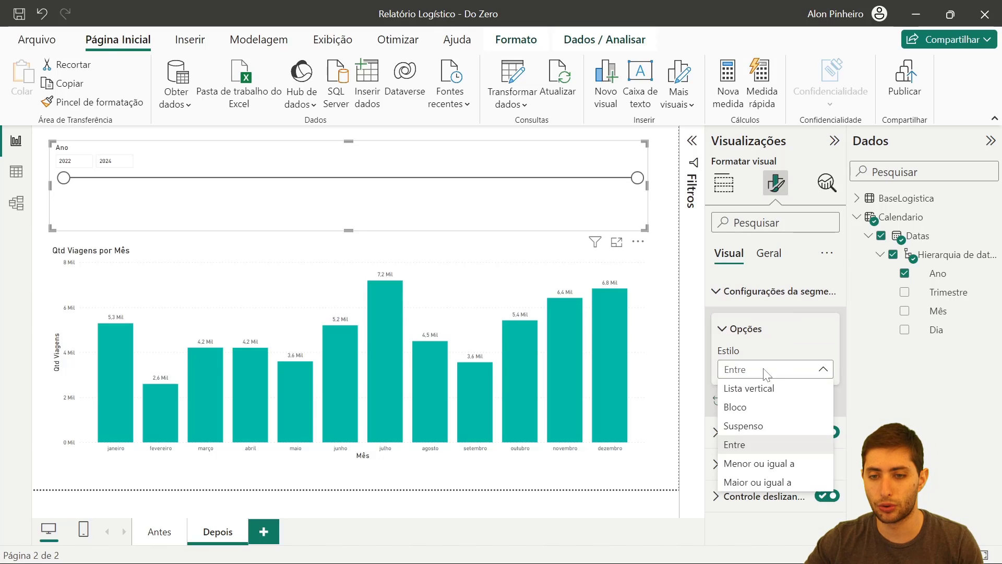
click(752, 408)
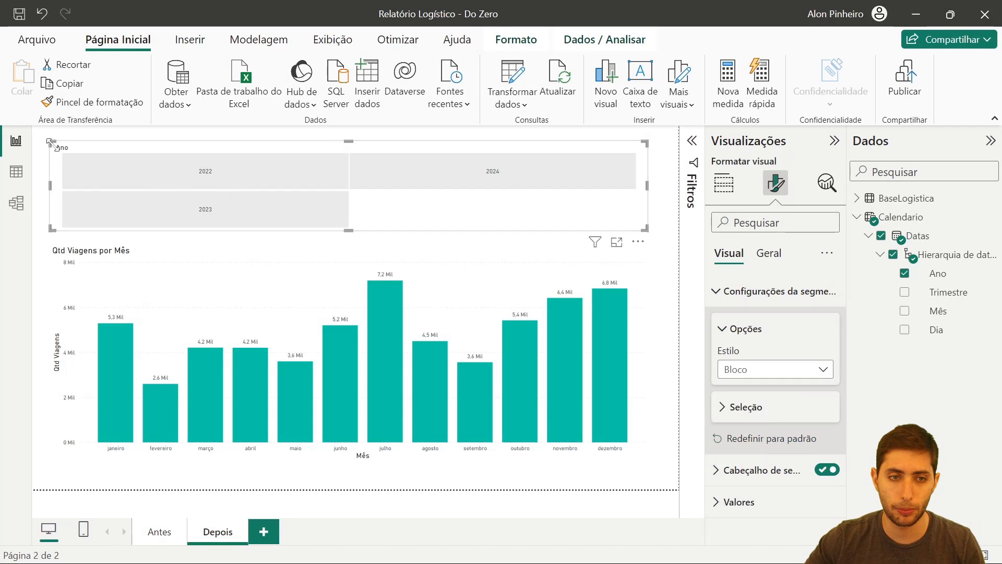
drag(51, 142, 199, 188)
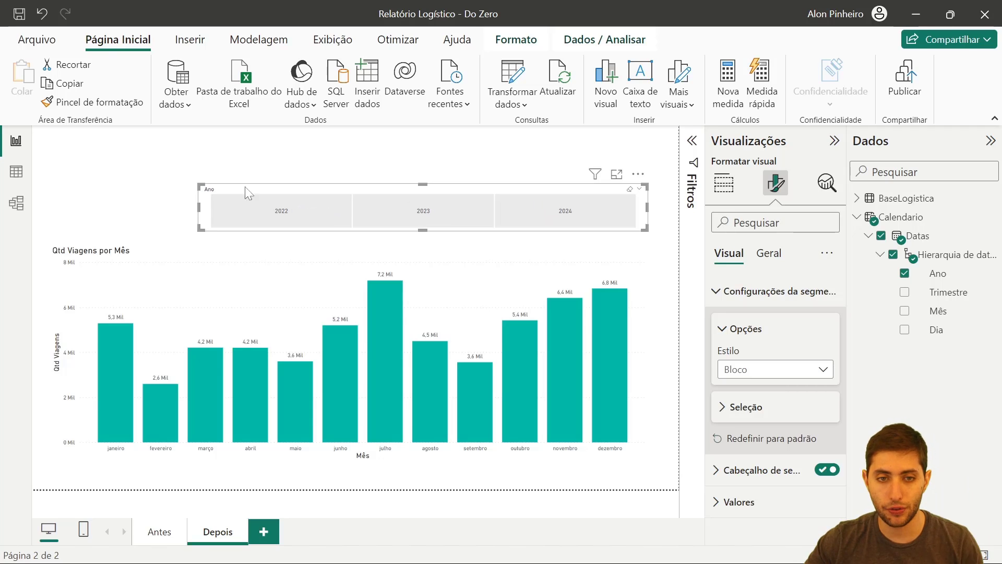
drag(253, 187, 179, 169)
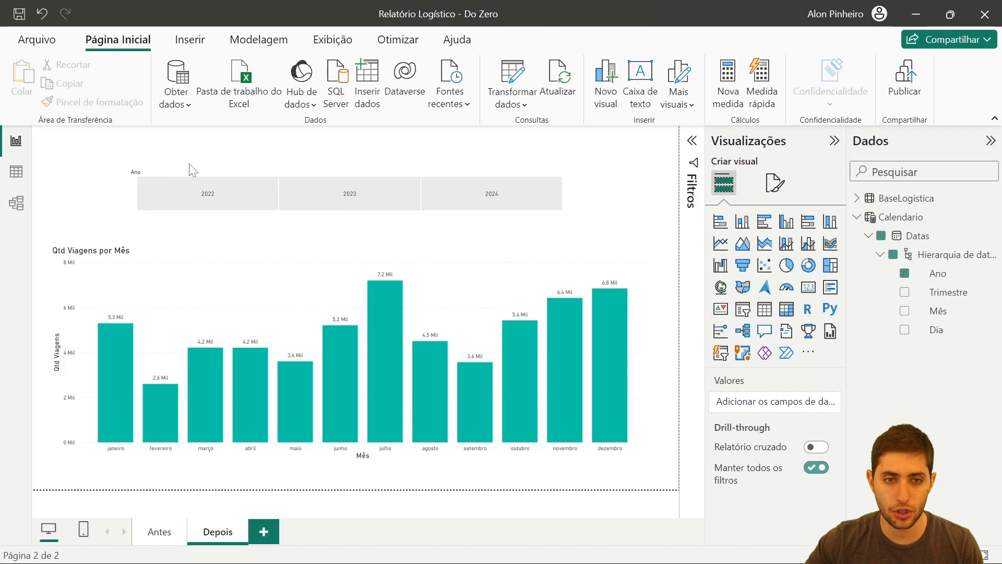
Test the Ano slicer by filtering the monthly chart by 2022, 2023 and 2024 in turn
click(206, 194)
click(341, 205)
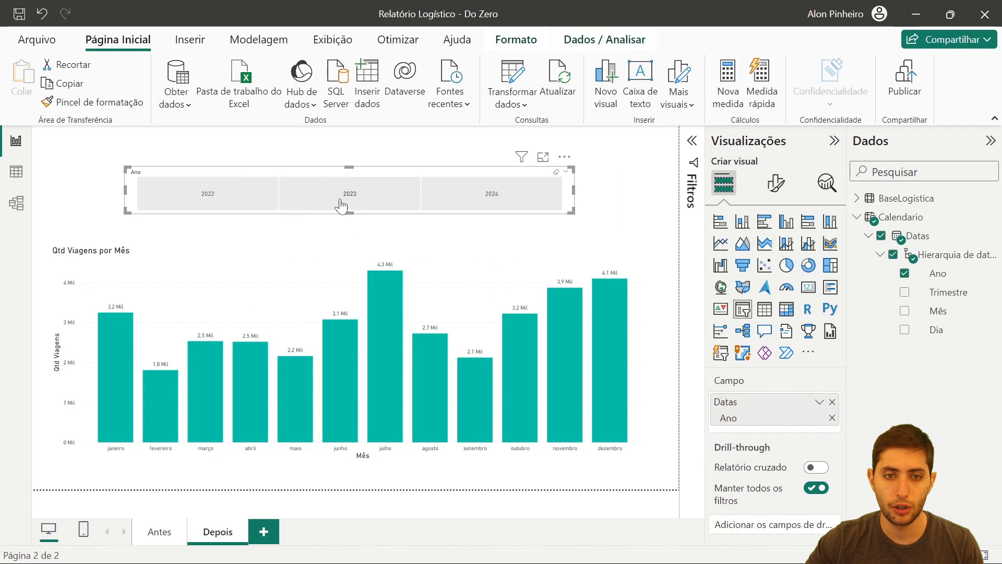
click(462, 202)
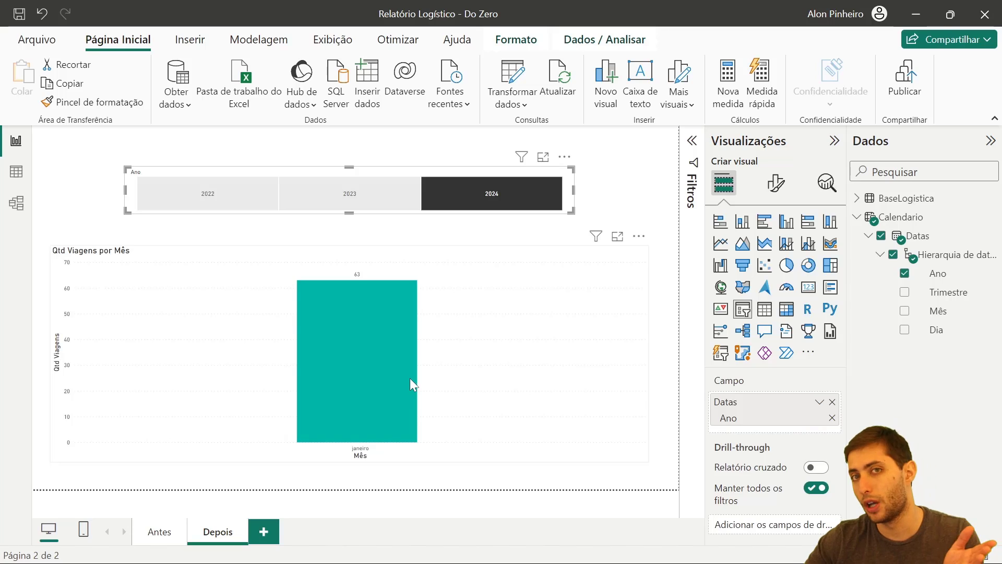
Compare 2022 and 2023 in the Ano slicer, leave the monthly chart filtered to 2023, and collapse the Calendario table
click(304, 191)
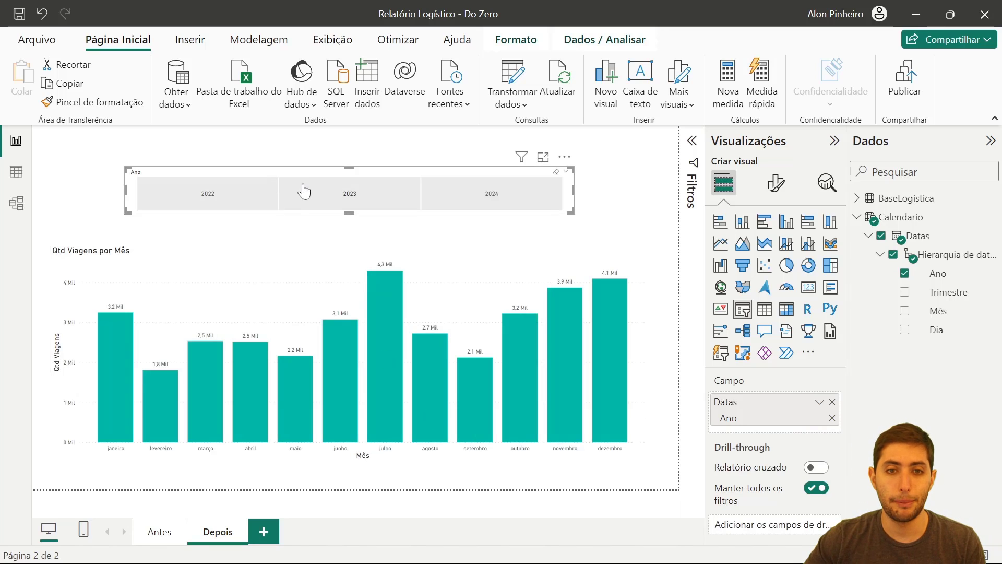
click(204, 204)
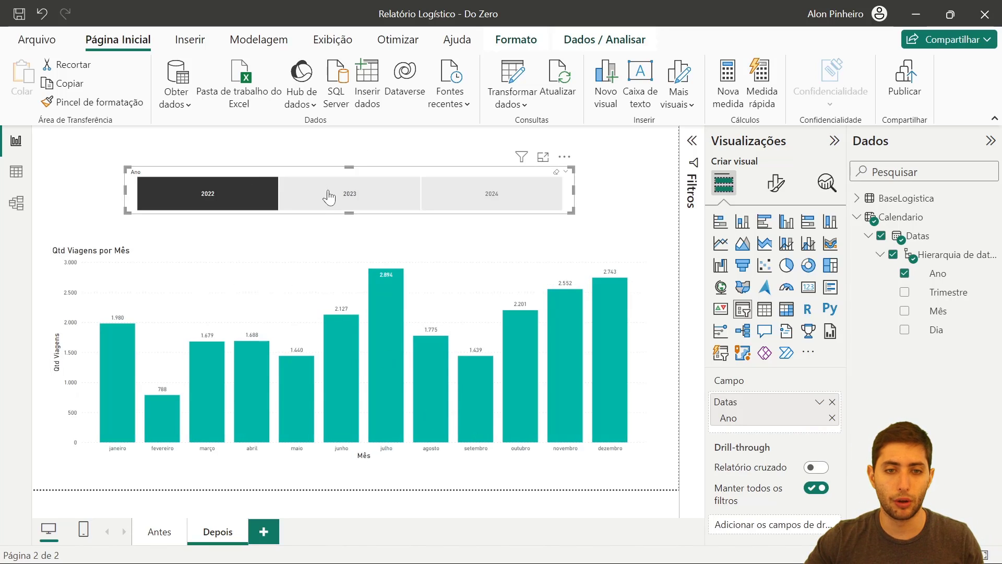
click(330, 200)
click(331, 161)
click(285, 201)
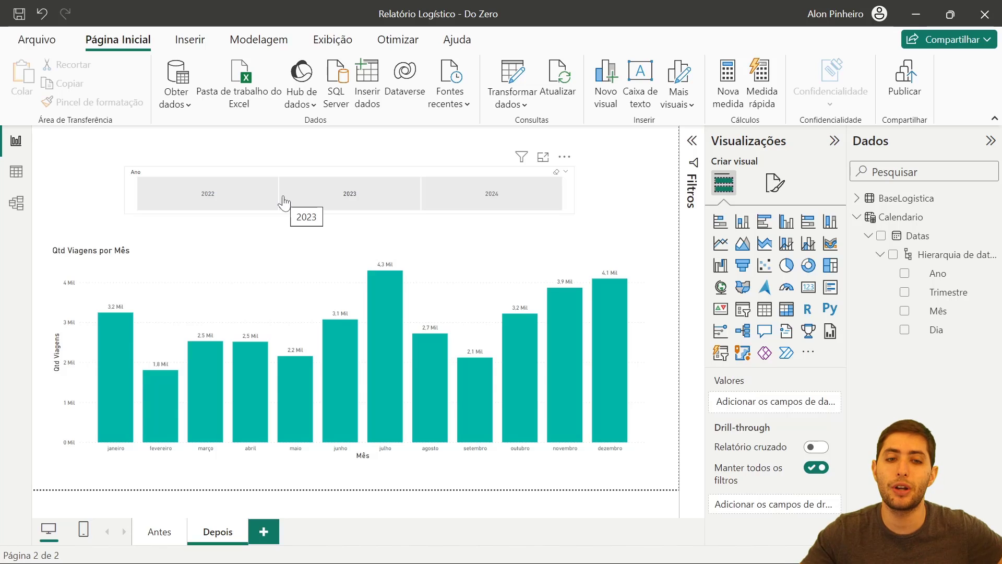
click(293, 204)
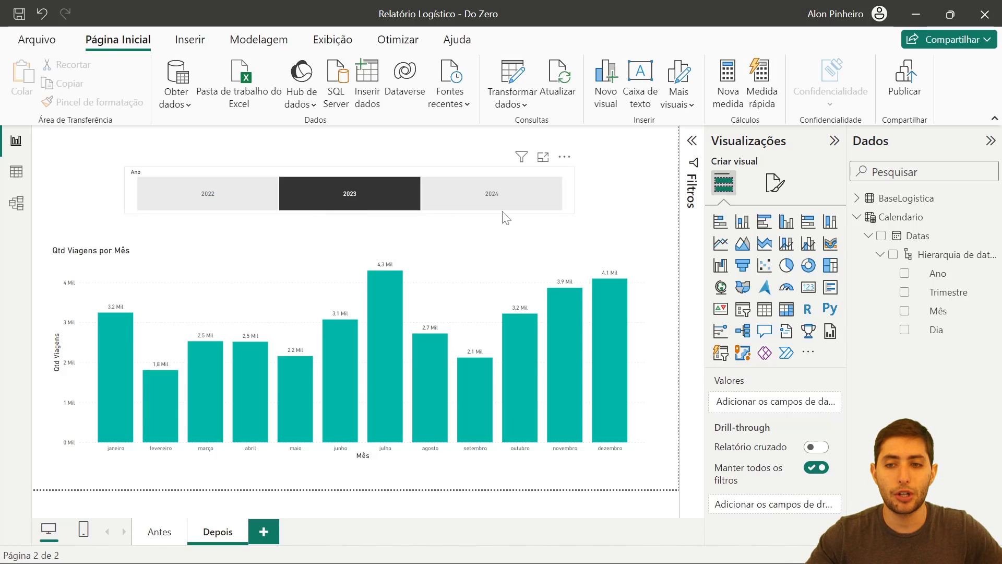
click(856, 217)
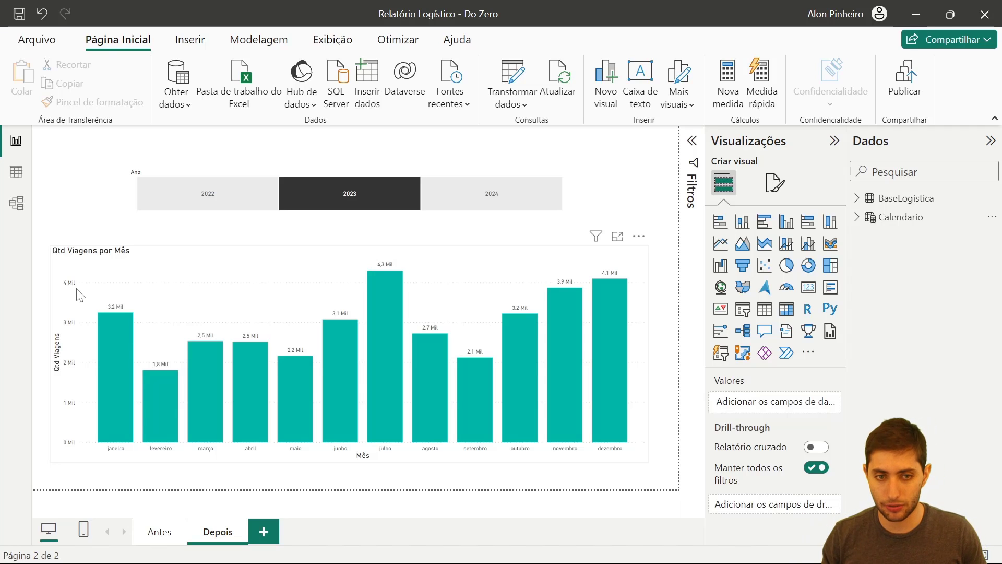
Examine the BaseLogistica table data, checking the Prazo Entrega column and the late and on-time values in Status Entrega
click(24, 178)
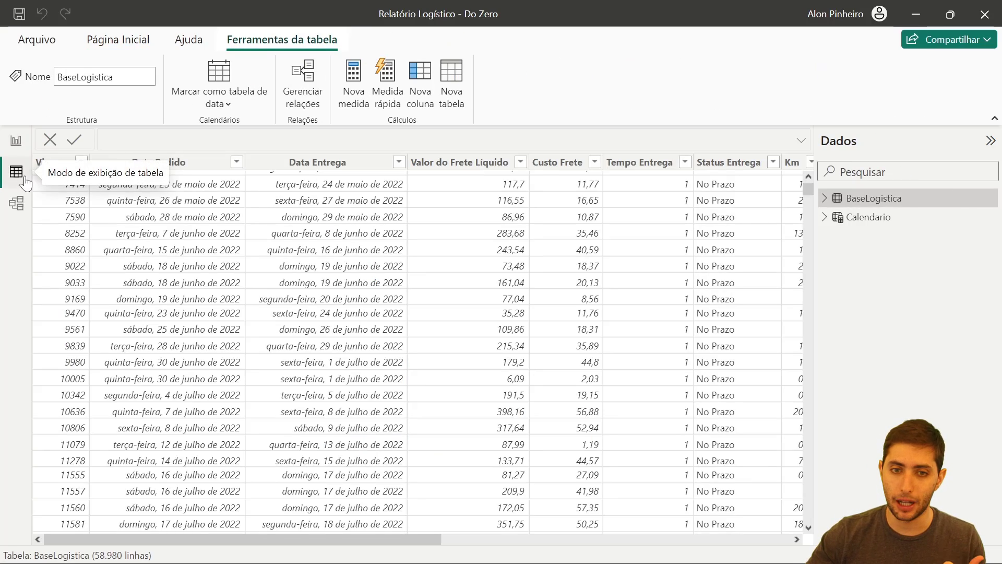
scroll(305, 287, right, 3)
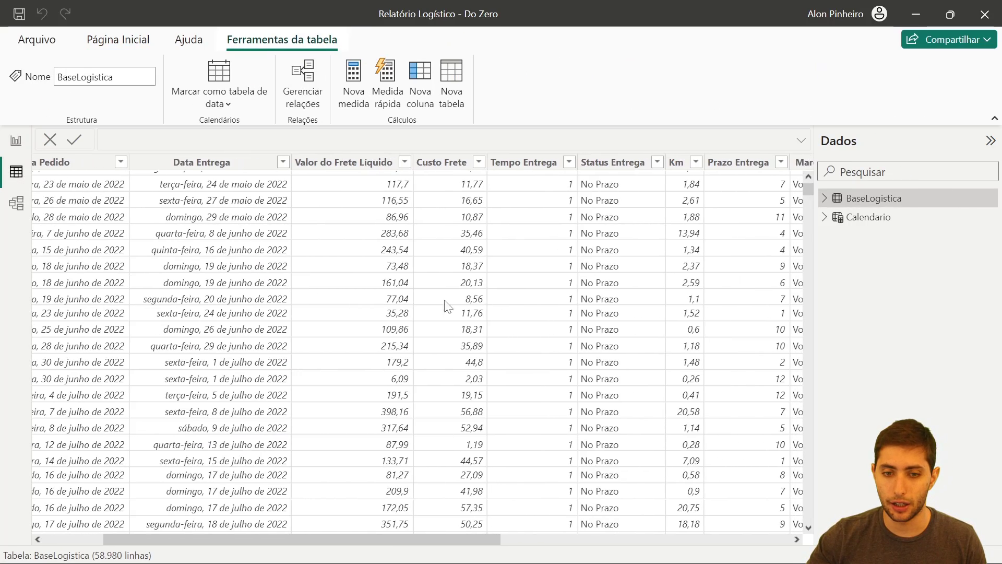
drag(377, 537, 357, 532)
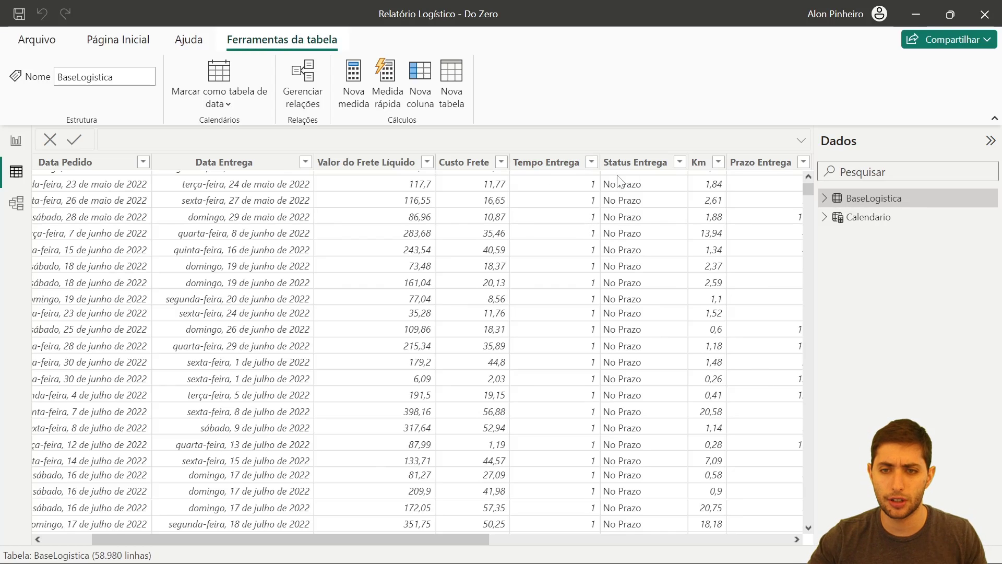
scroll(369, 257, up, 3)
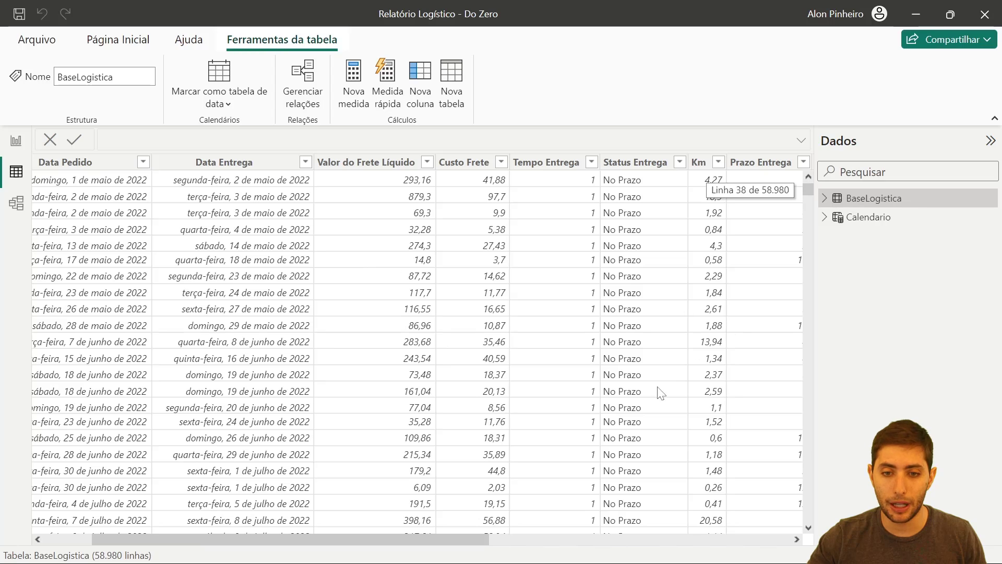
drag(475, 537, 521, 538)
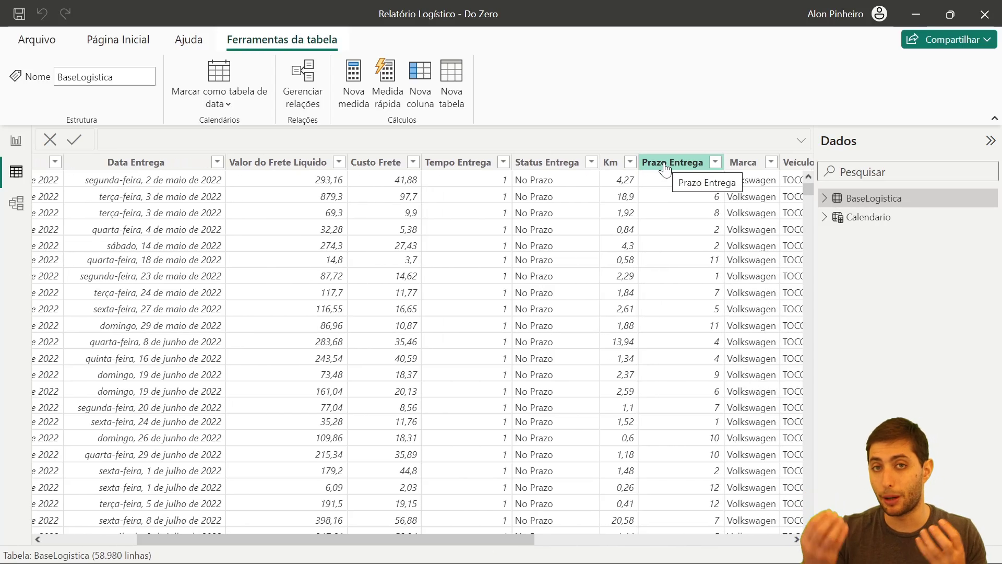
click(548, 163)
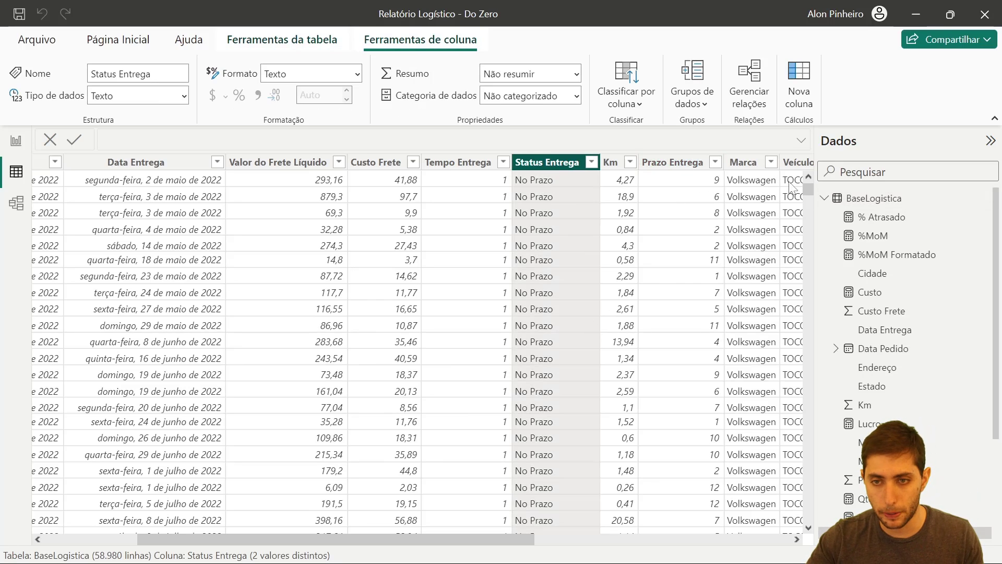
drag(808, 189, 825, 434)
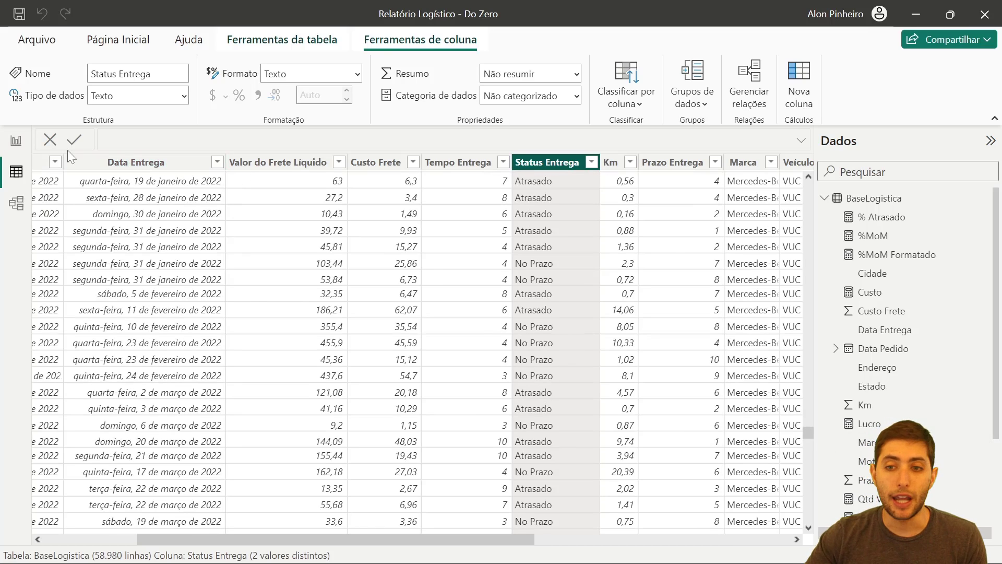
Review the Viagens Atrasadas measure's formula, covering its row count of BaseLogistica and its Status Entrega filter on "Atrasado"
scroll(885, 313, down, 5)
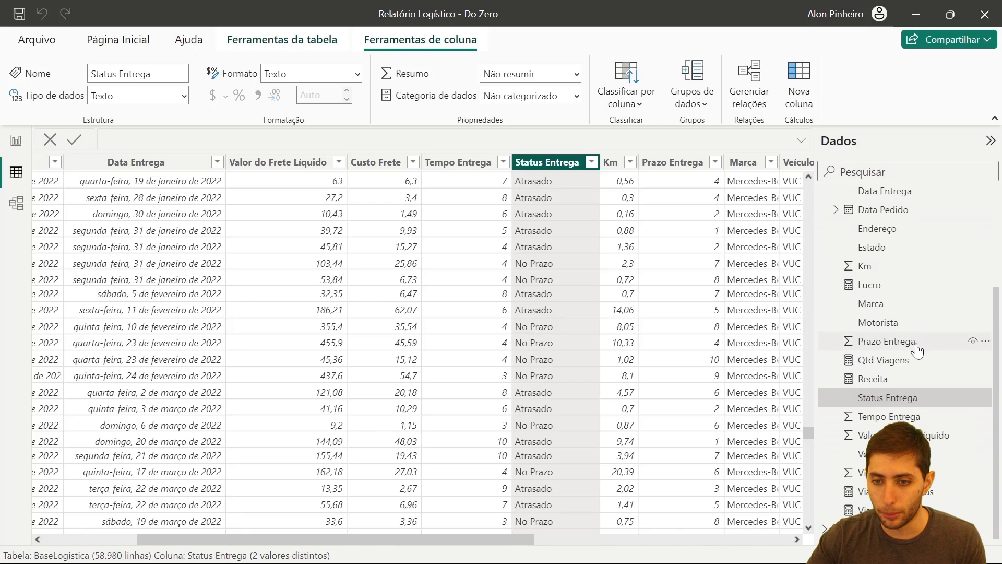
click(877, 491)
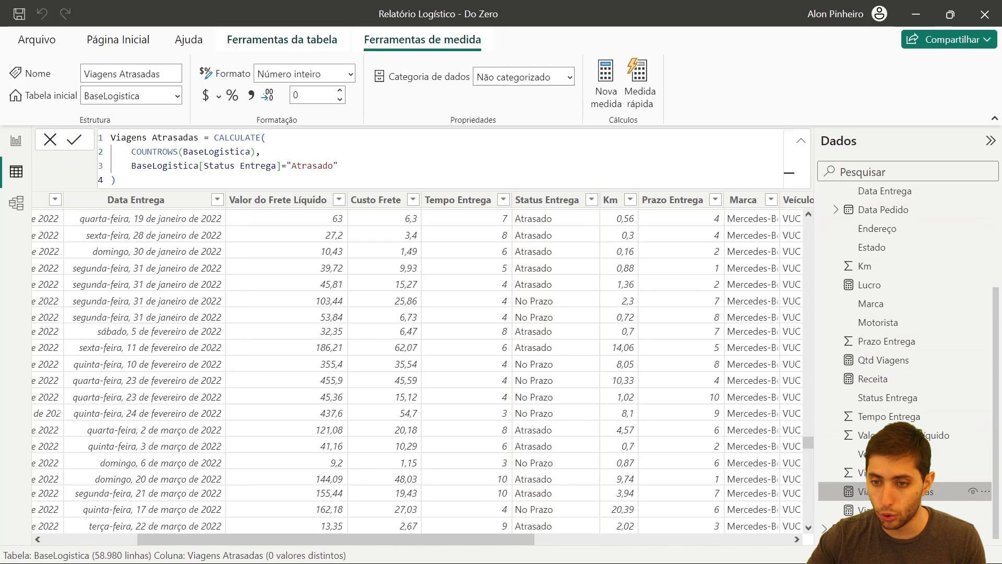
scroll(376, 170, up, 8)
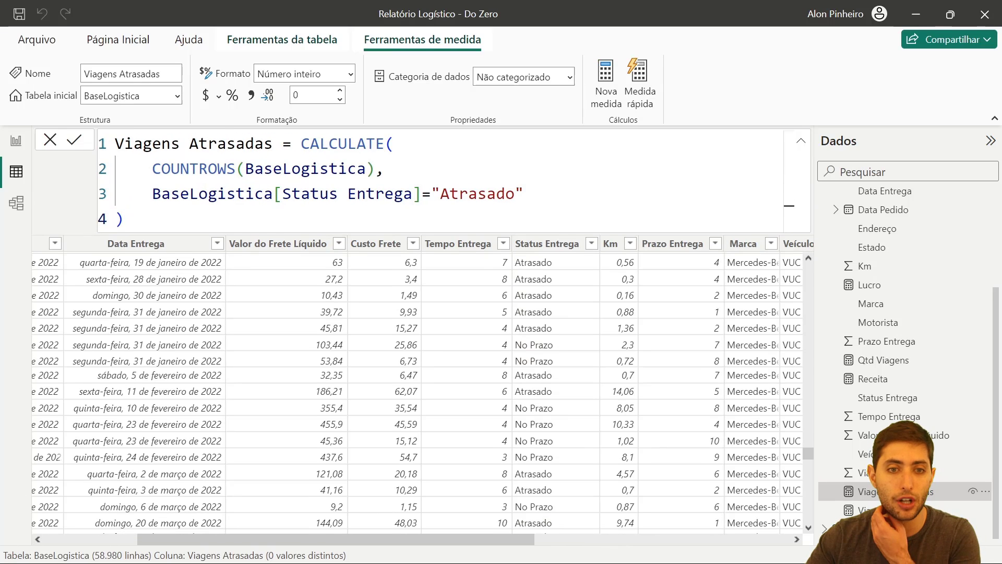
drag(142, 168, 376, 169)
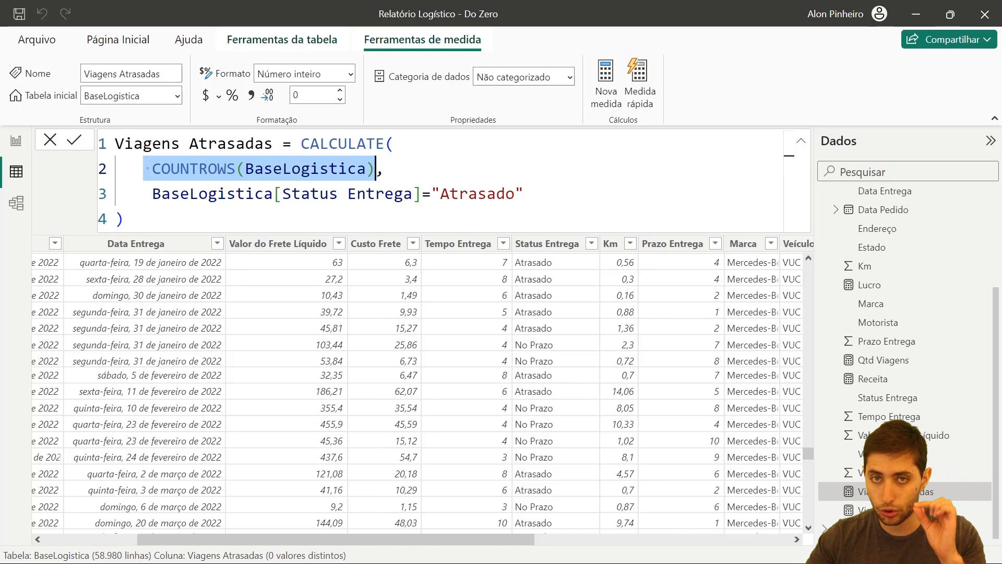
drag(282, 194, 412, 194)
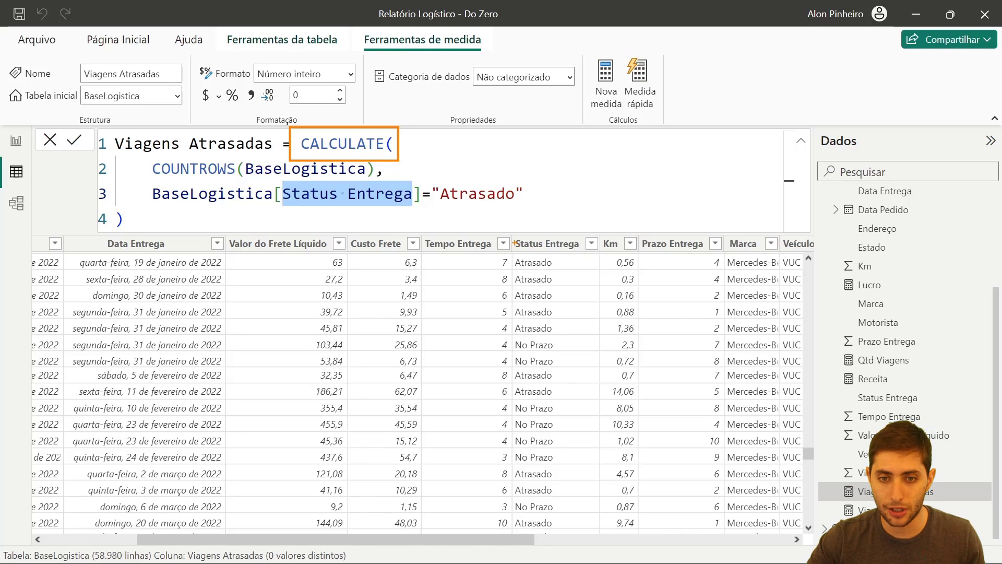
mouse_move(514, 255)
mouse_down()
mouse_move(570, 270)
mouse_move(572, 286)
mouse_up()
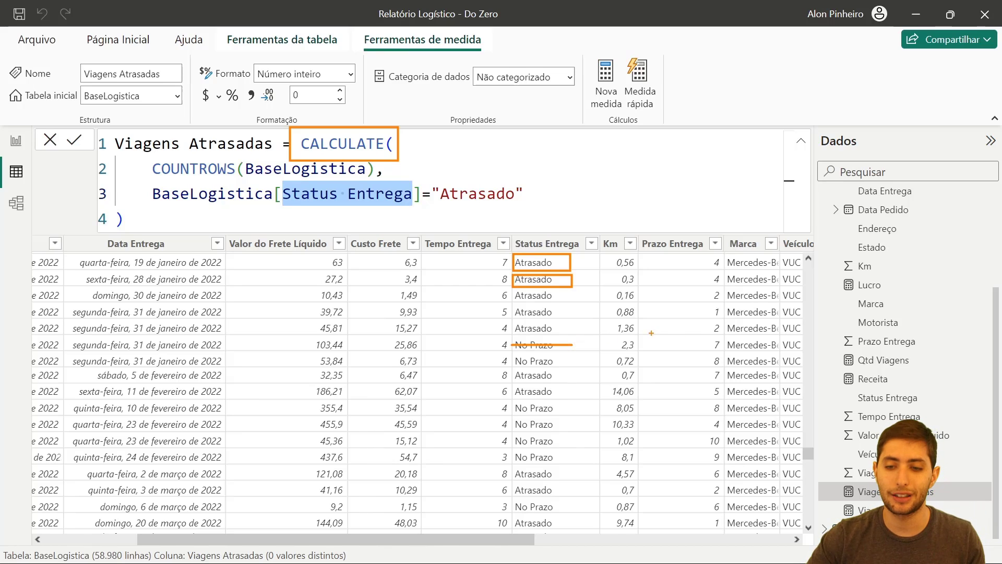
key(Escape)
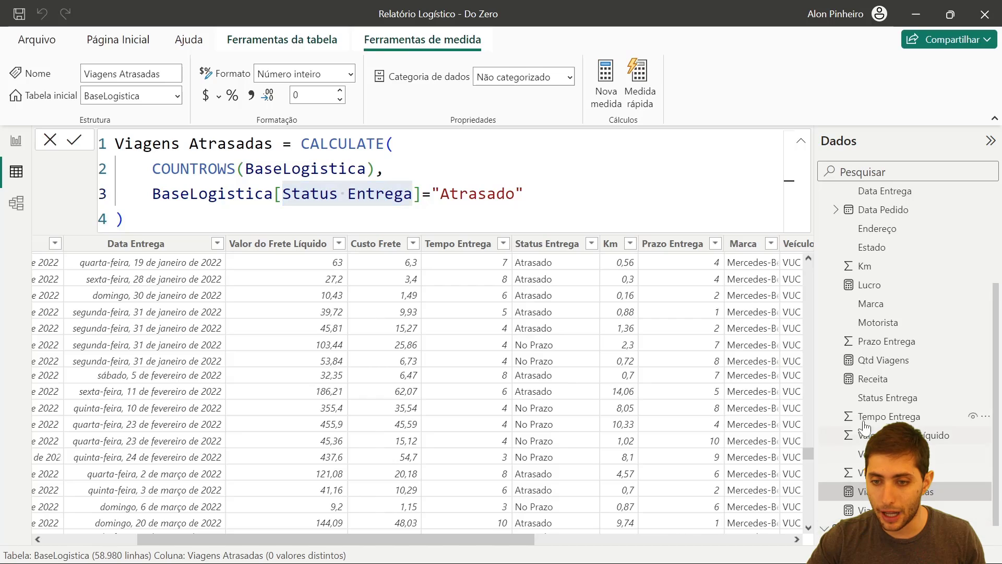
Review the formulas of the Viagens no Prazo and Qtd Viagens measures and compare them with Viagens Atrasadas
scroll(888, 418, down, 1)
click(867, 492)
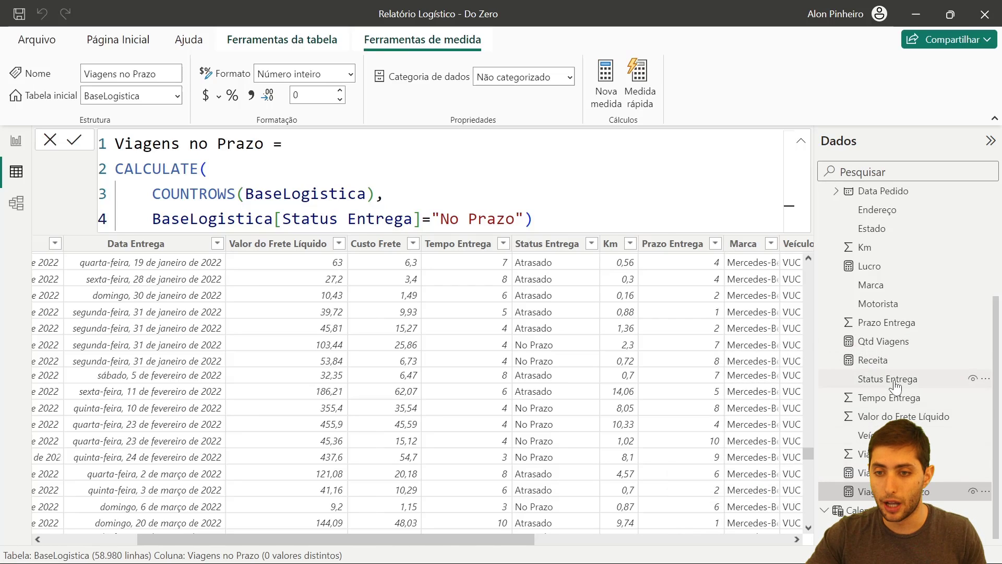
click(890, 343)
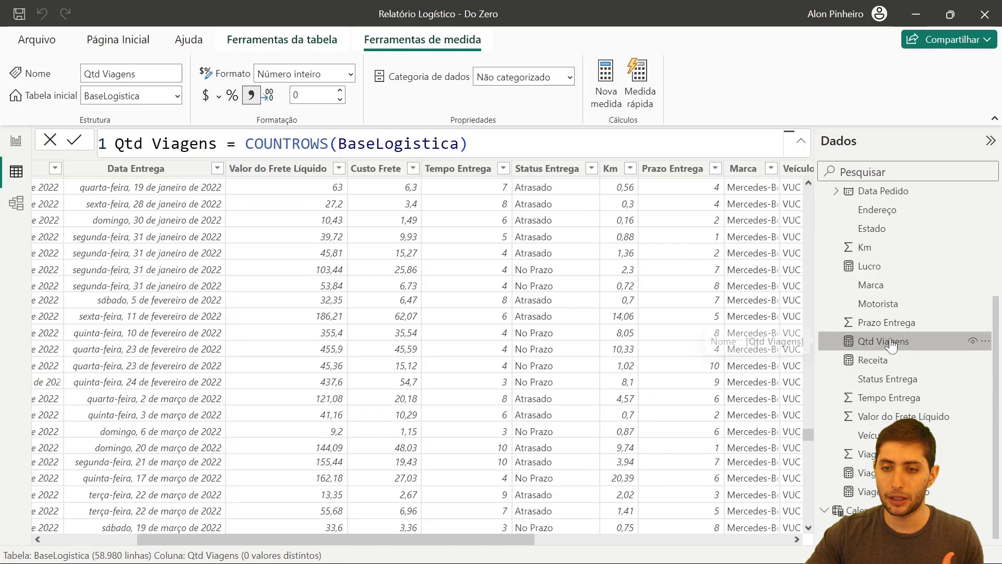
drag(246, 143, 469, 143)
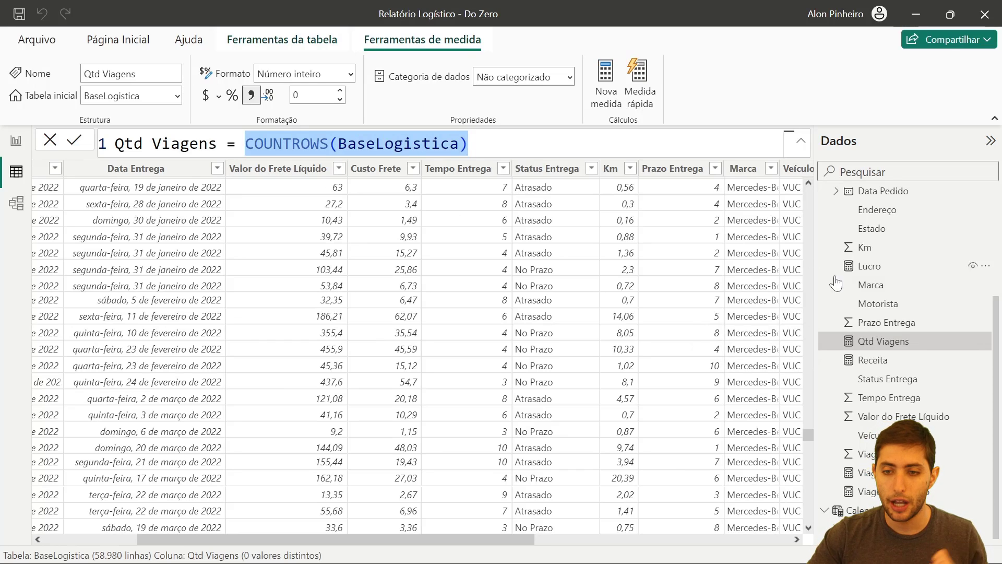
click(887, 472)
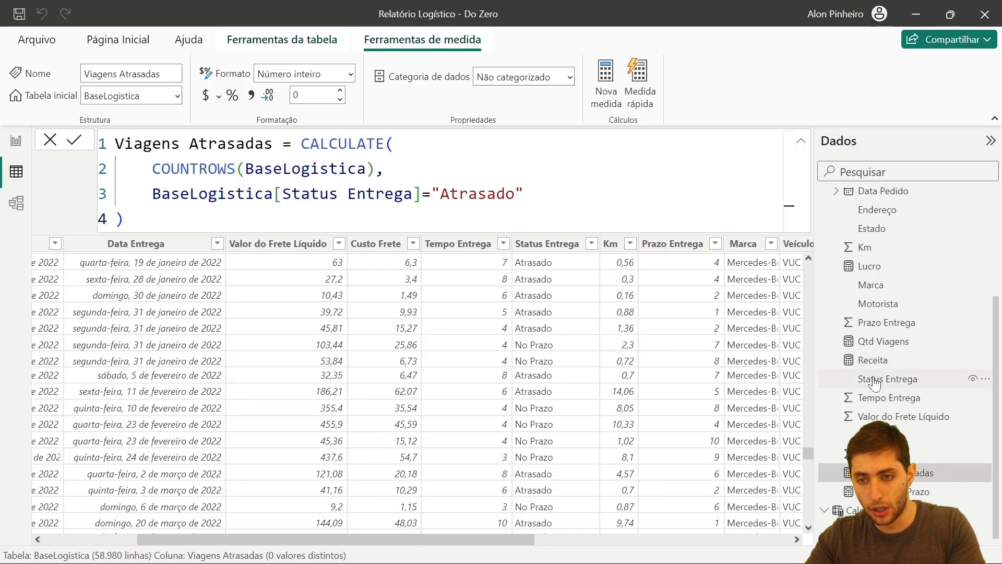
click(886, 346)
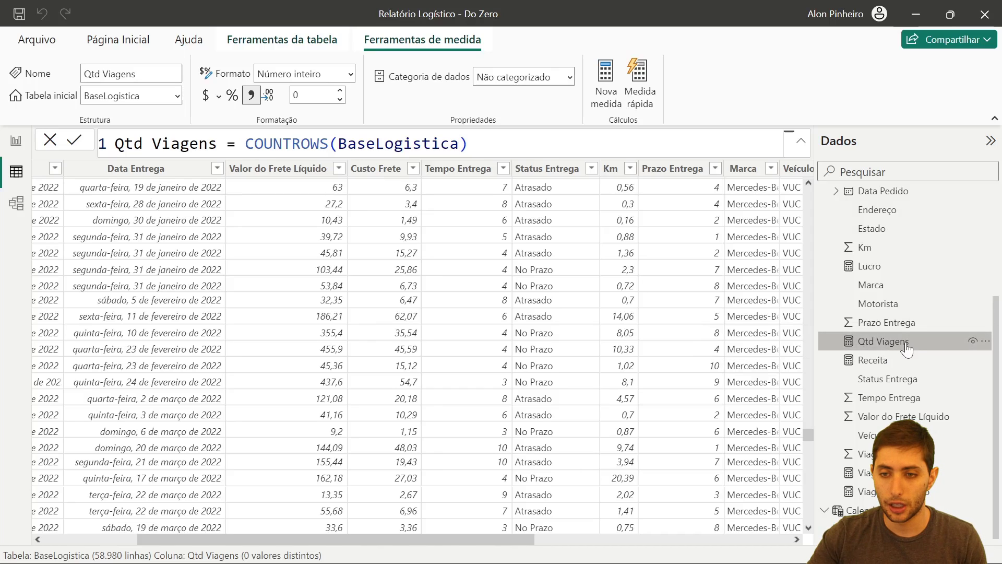
right_click(879, 344)
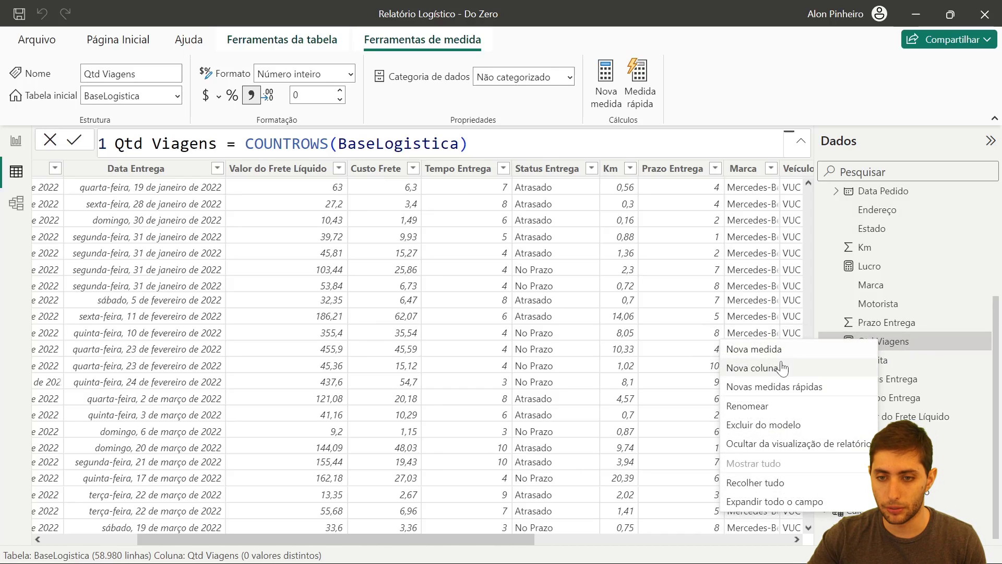
click(769, 356)
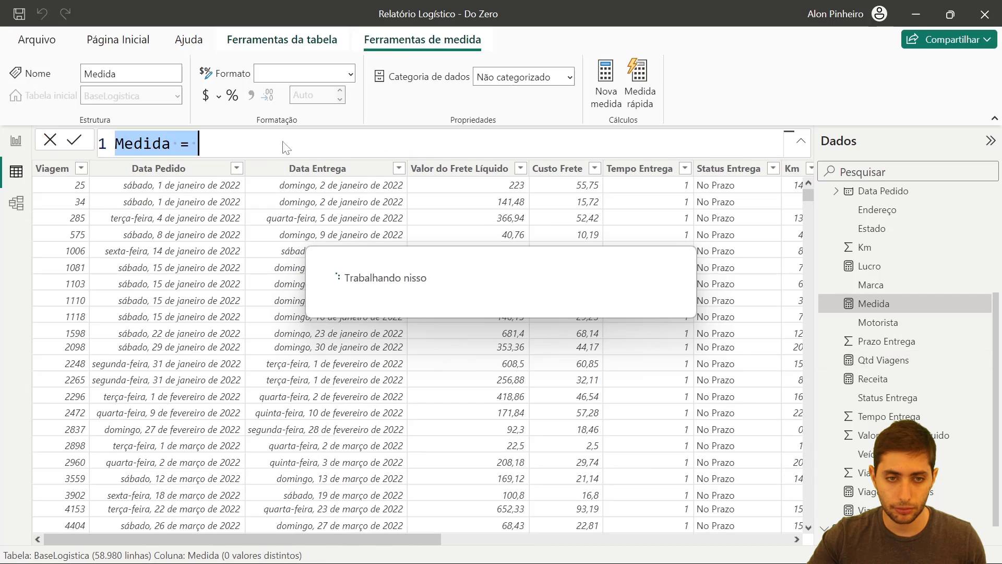
key(Escape)
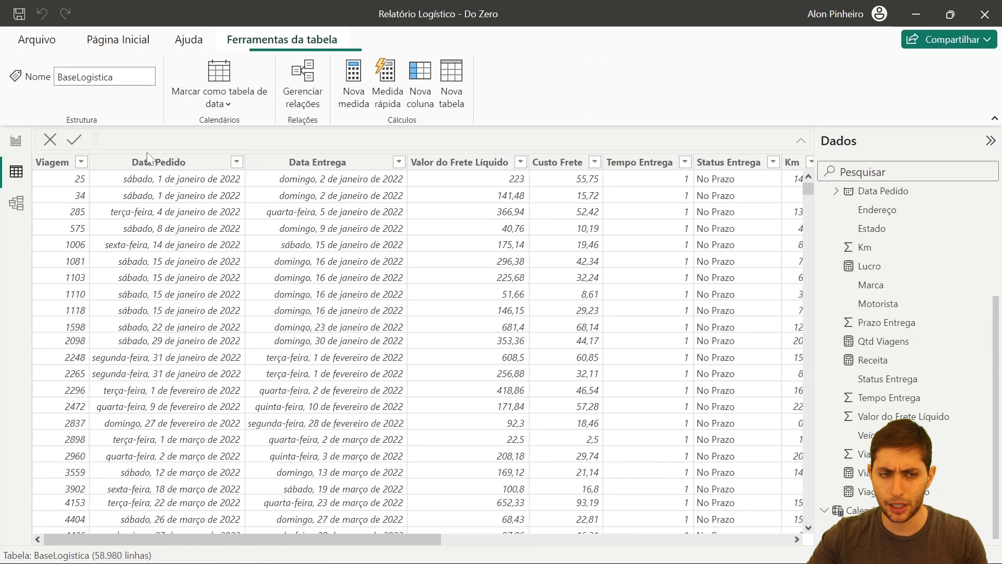
Return to the report view and create a new measure in BaseLogistica named % Atraso
click(16, 140)
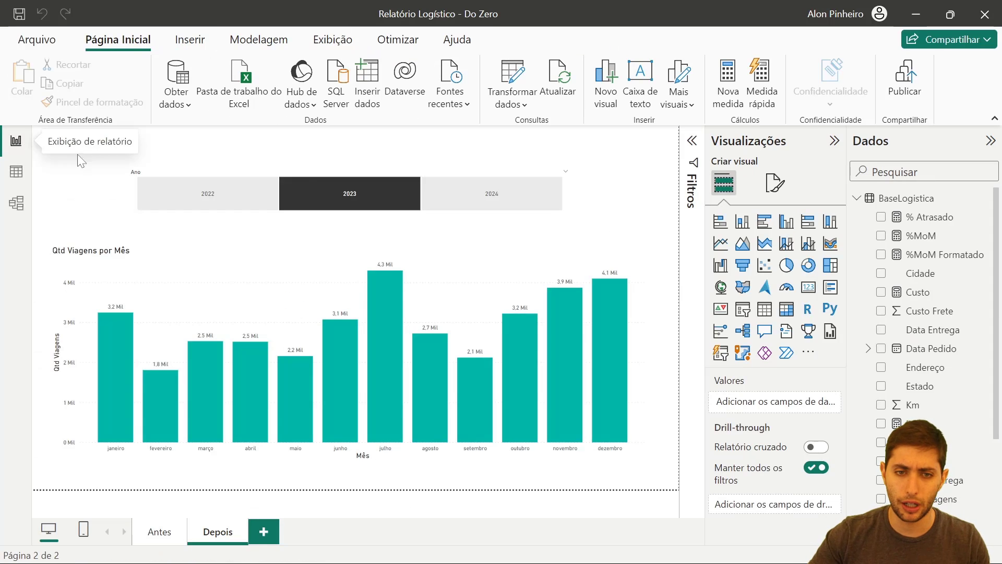
right_click(943, 293)
click(836, 72)
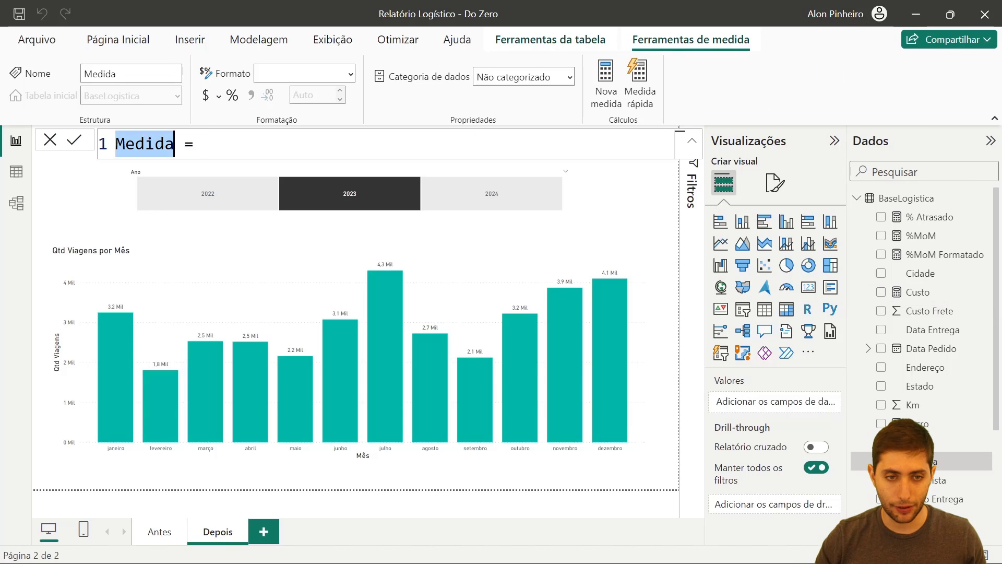
text(% Atraso)
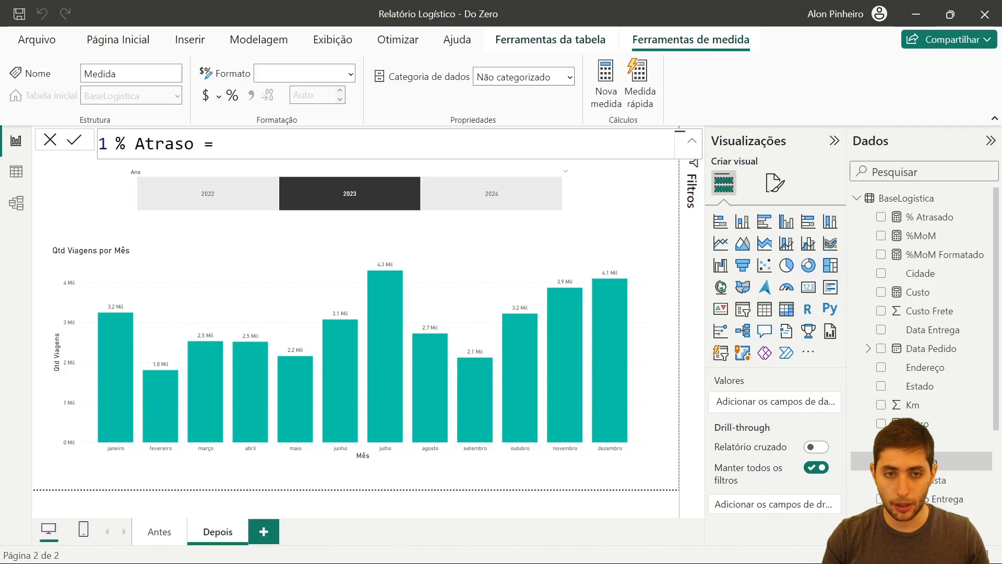
Define the % Atraso measure as [Viagens Atrasadas]/[Qtd Viagens] and commit the formula
scroll(950, 418, down, 3)
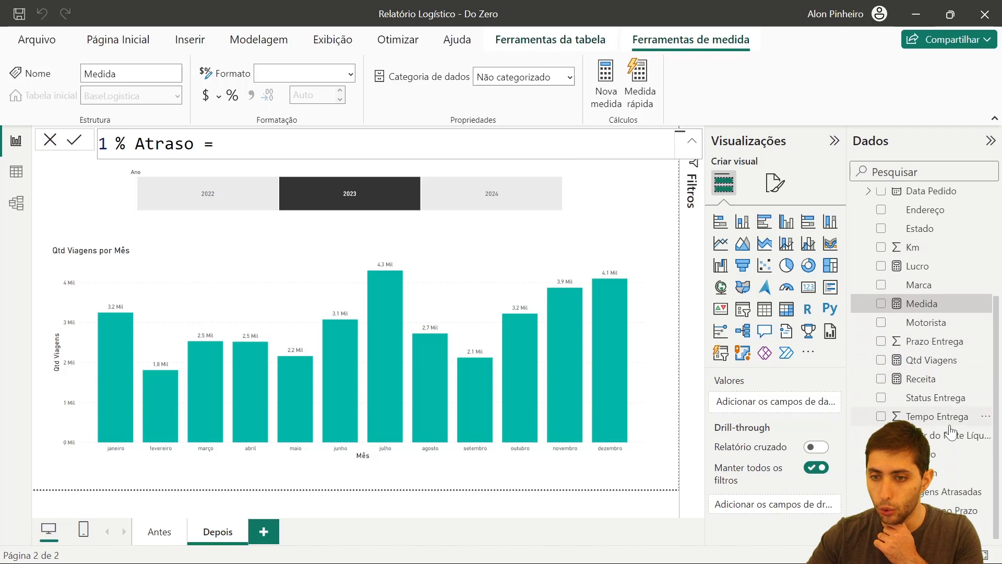
text(viagens atr)
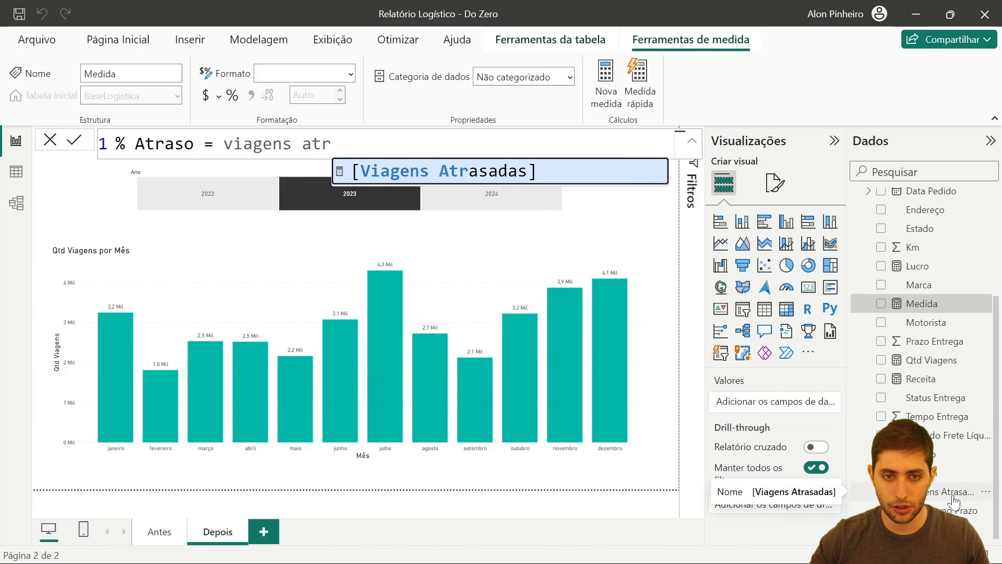
click(389, 172)
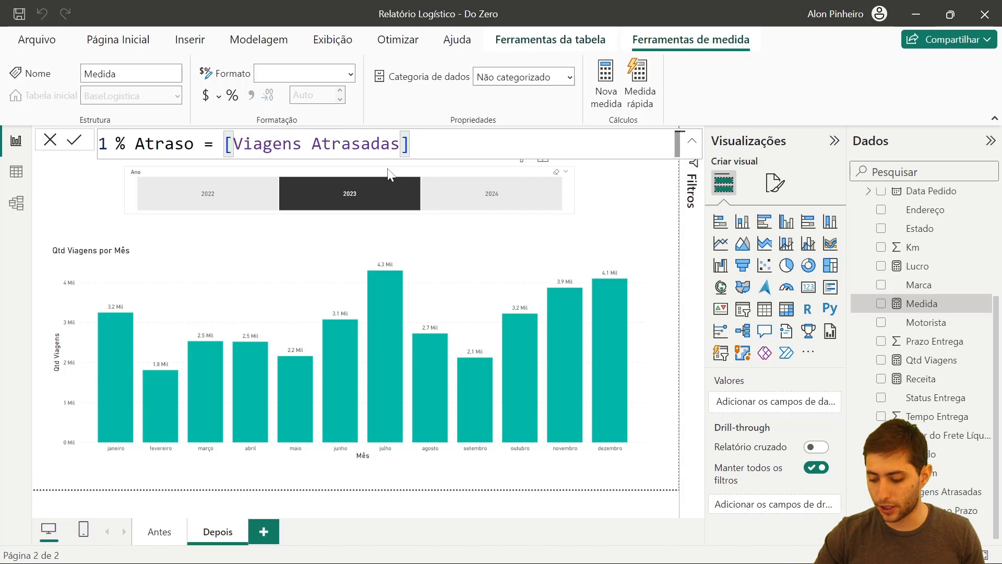
text(/)
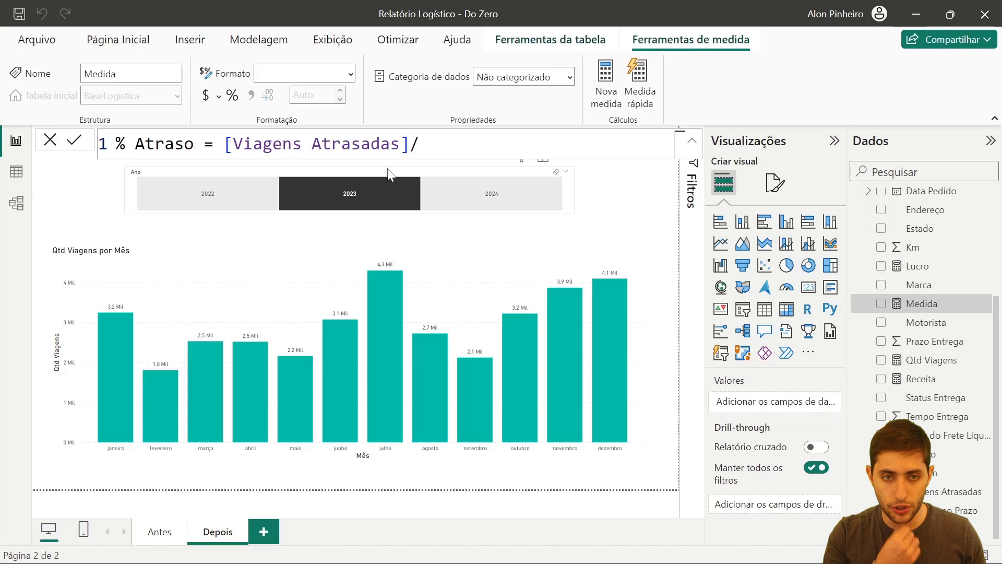
text(qtd vi)
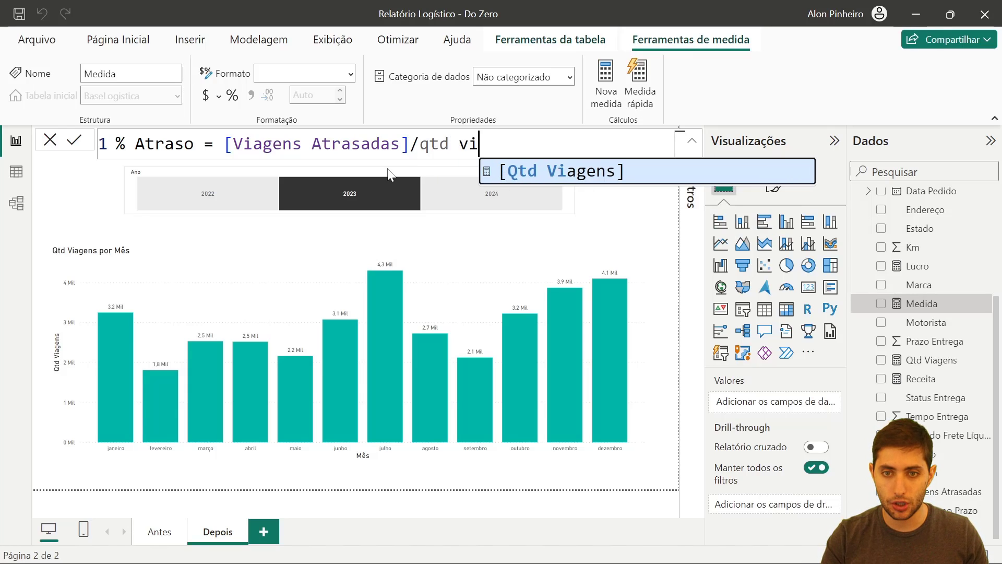
key(Tab)
key(Return)
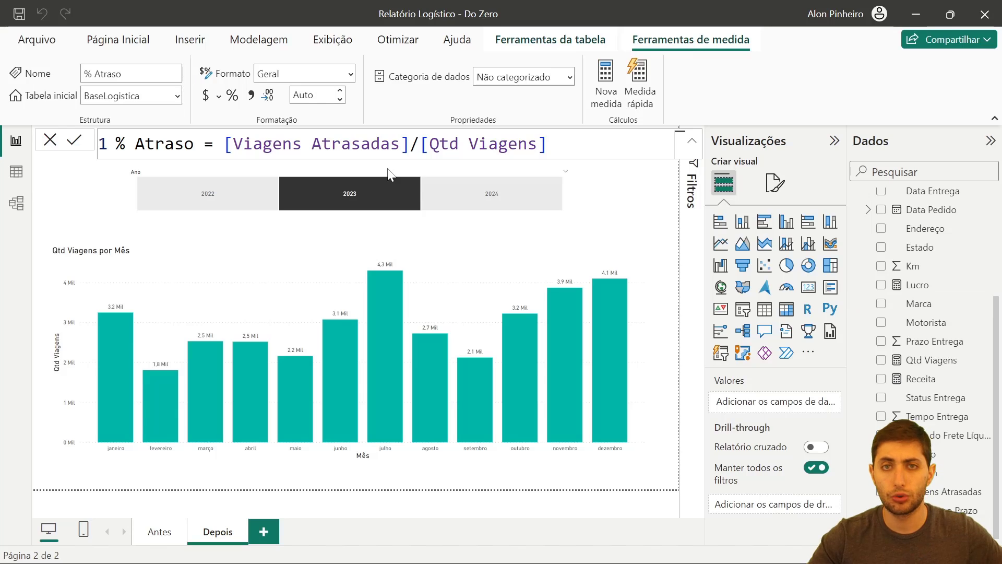
click(391, 190)
click(392, 197)
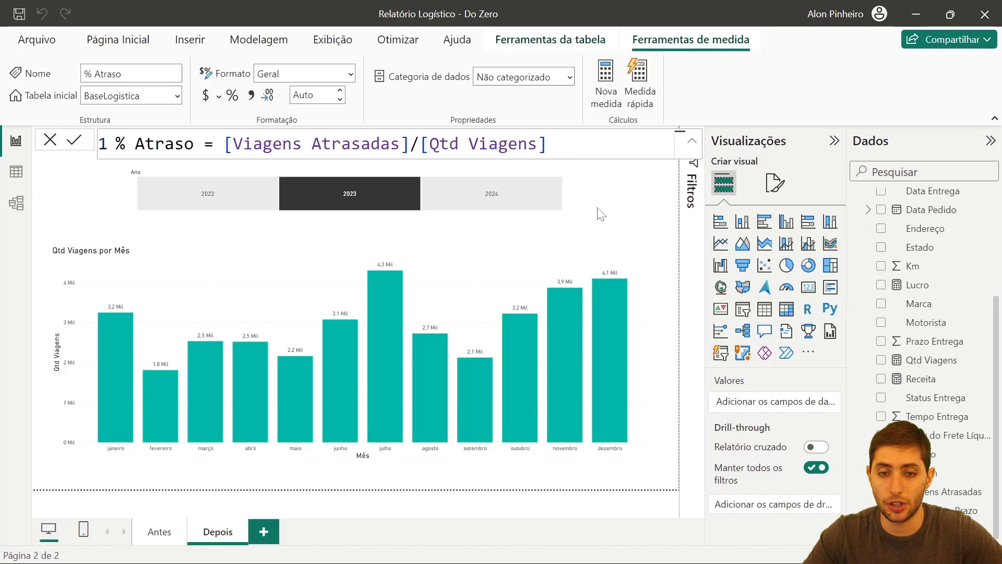
Add a new report page and try placing a card visual on it
click(264, 533)
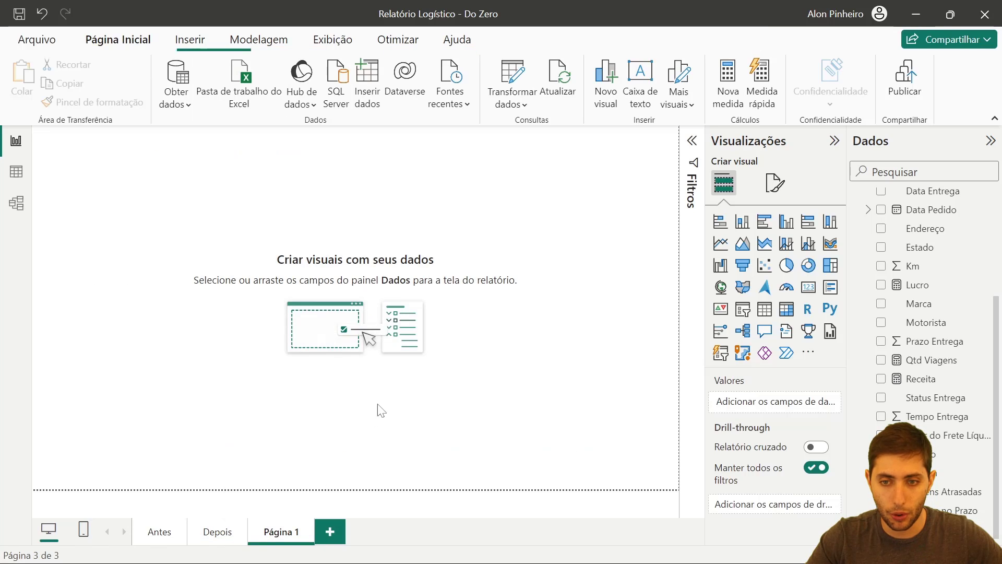
click(808, 288)
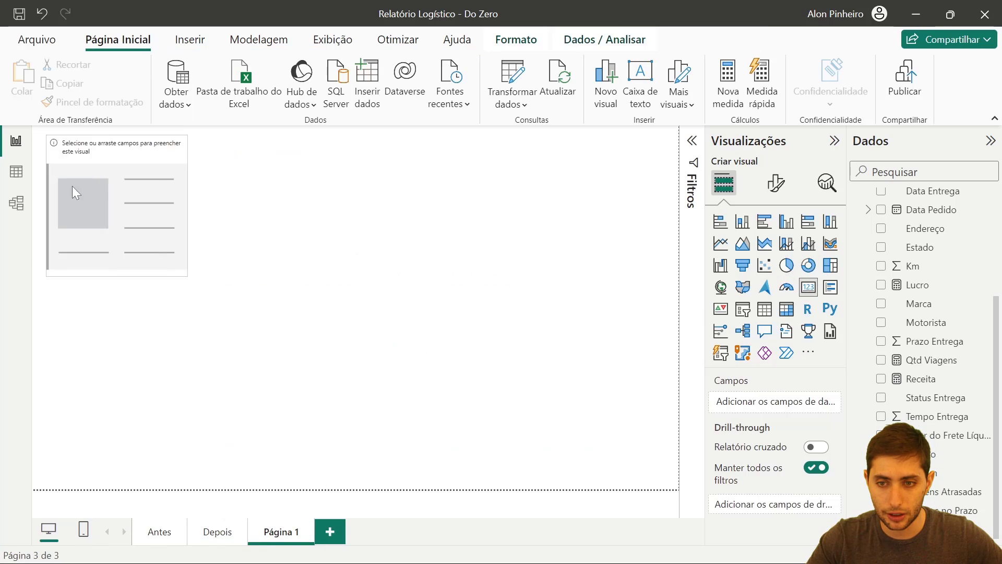
scroll(909, 284, up, 3)
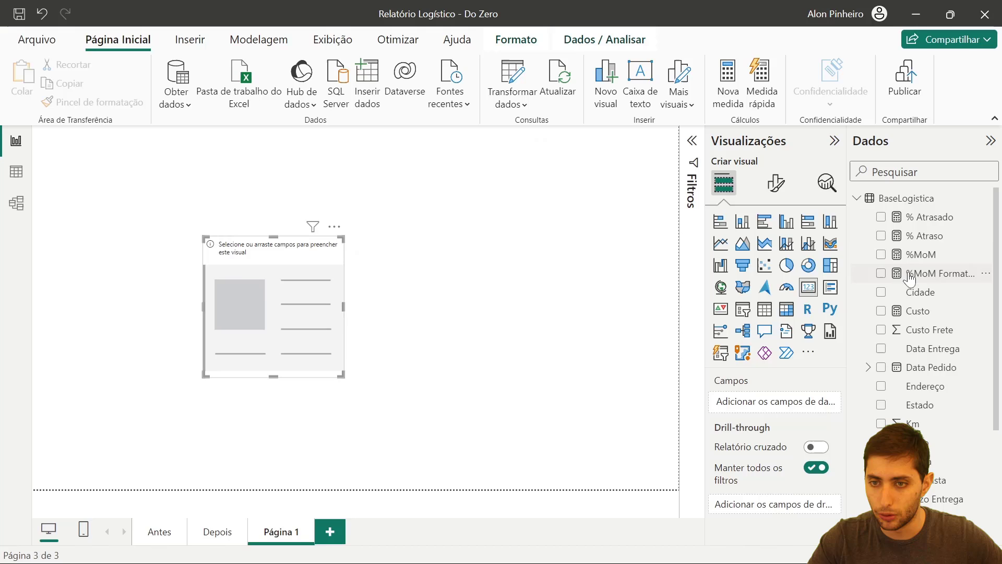
click(935, 217)
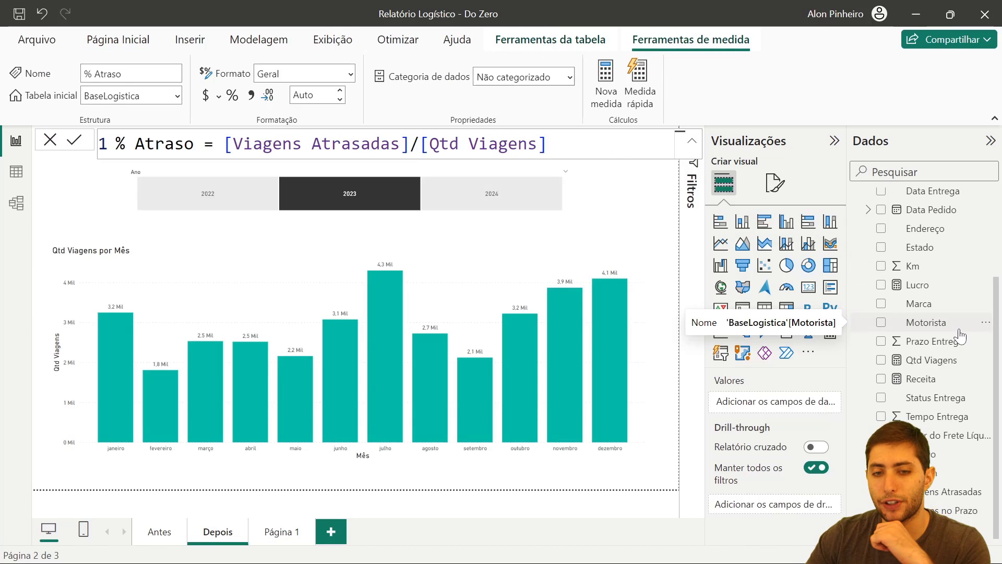
mouse_move(624, 320)
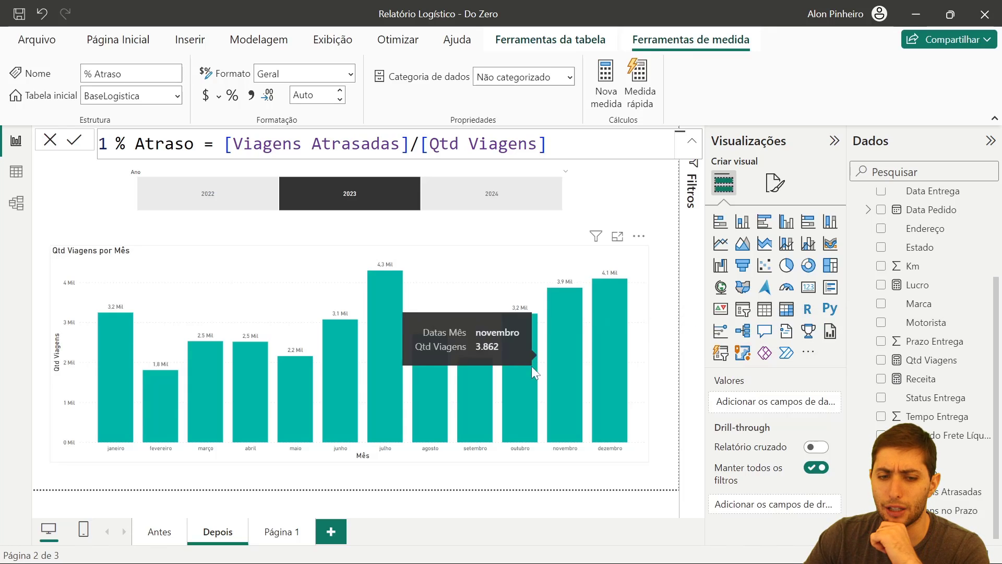
Insert a card showing % Atraso on Página 1 and format the measure as a percentage with two decimals
click(277, 533)
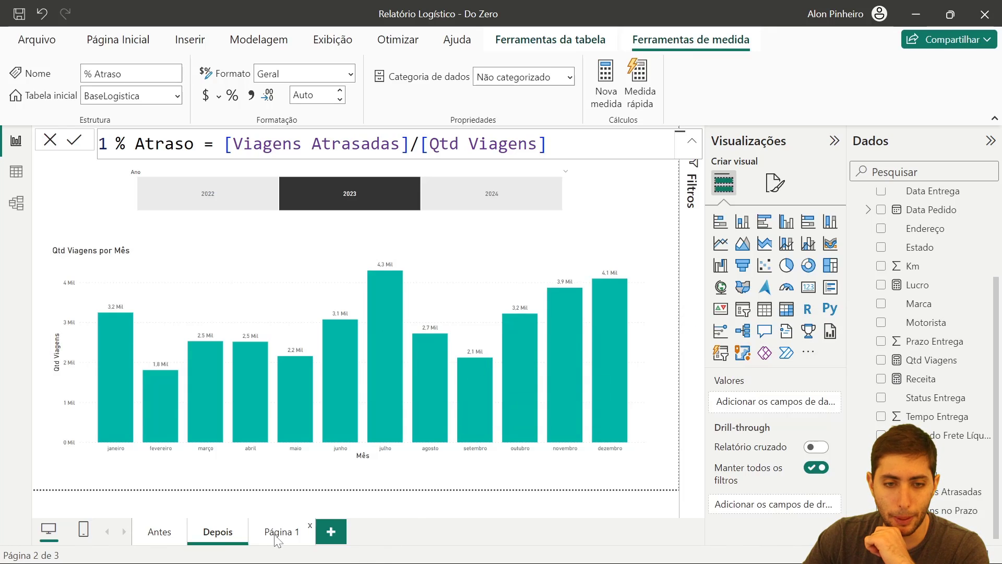
click(605, 324)
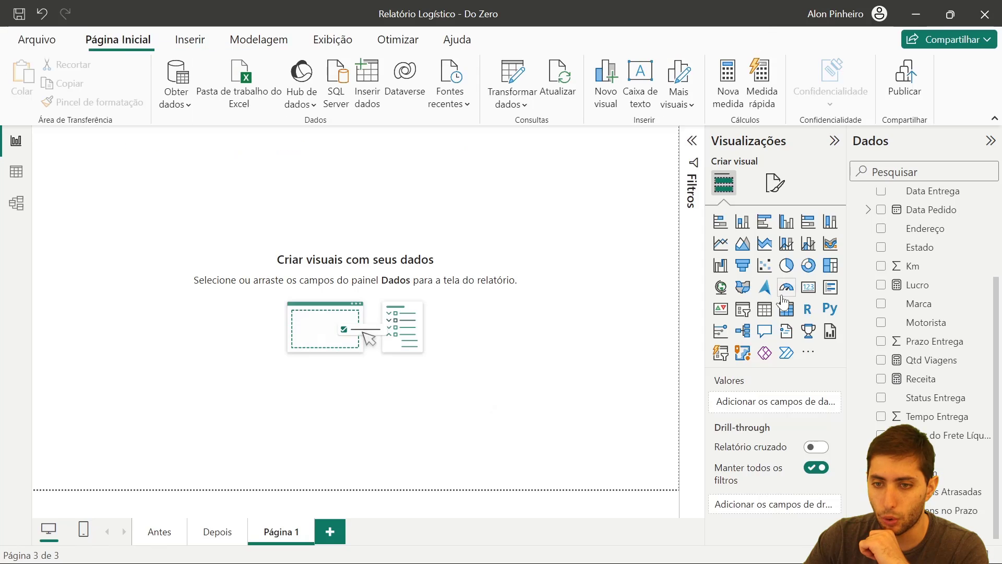
click(808, 287)
drag(172, 246, 385, 395)
scroll(985, 309, up, 3)
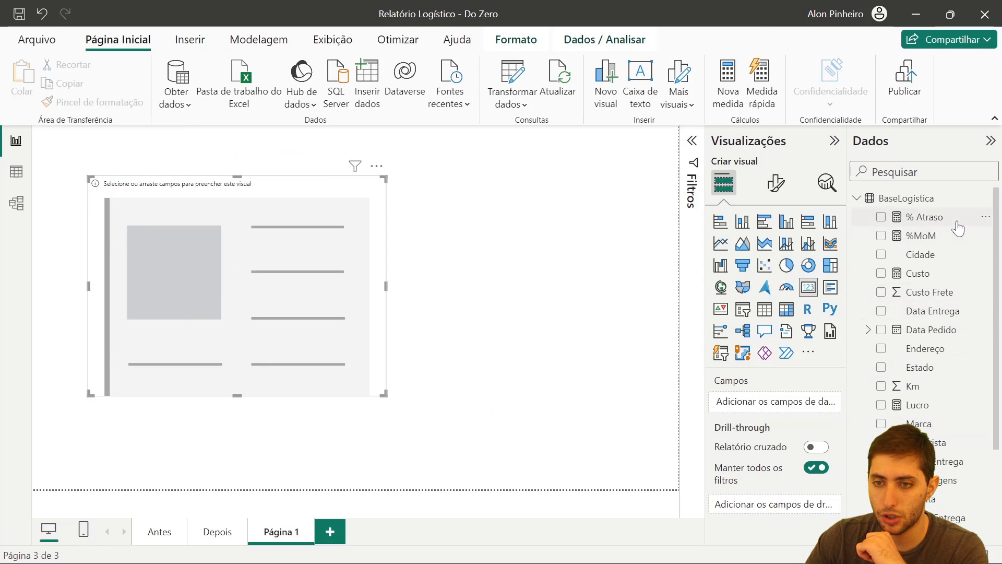
click(924, 216)
drag(924, 217, 775, 402)
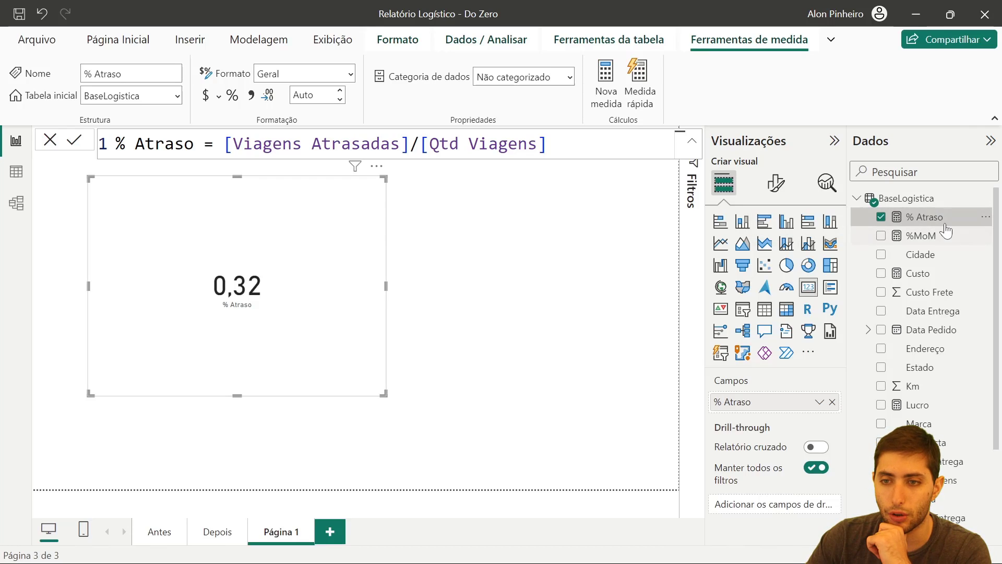
click(234, 103)
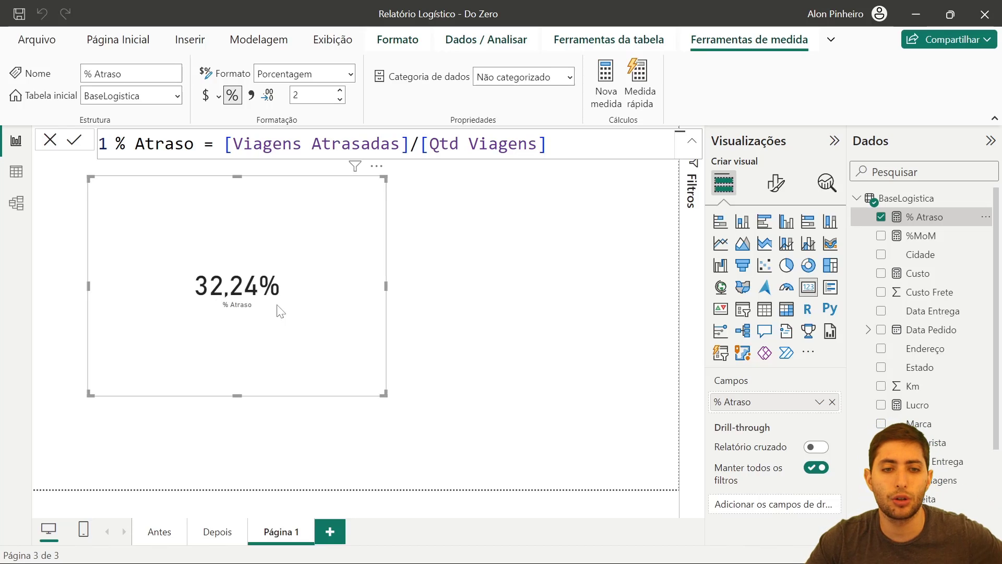
On the Depois page, open the data label settings of the Qtd Viagens por Mês chart and enable the label title (Título)
click(218, 533)
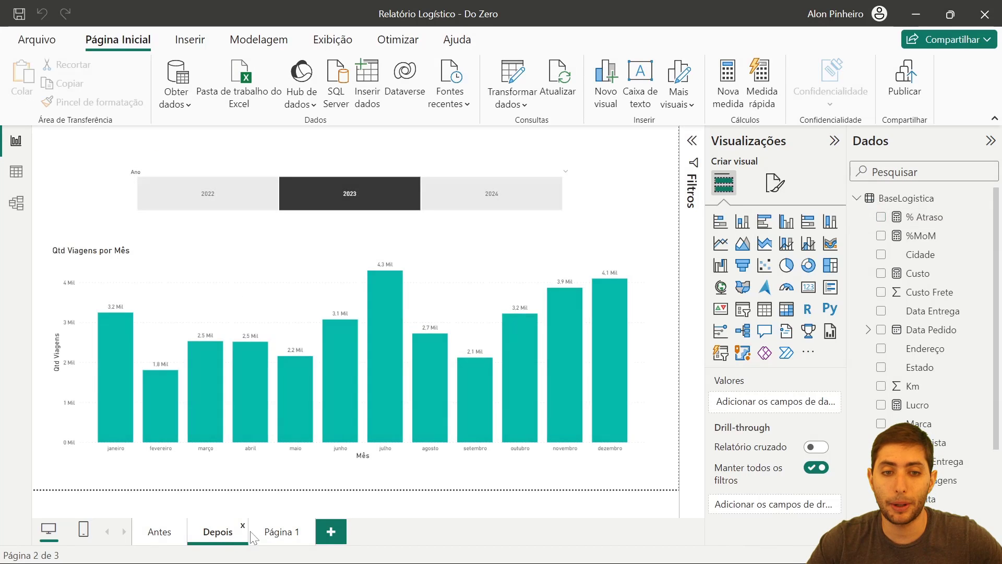
click(249, 276)
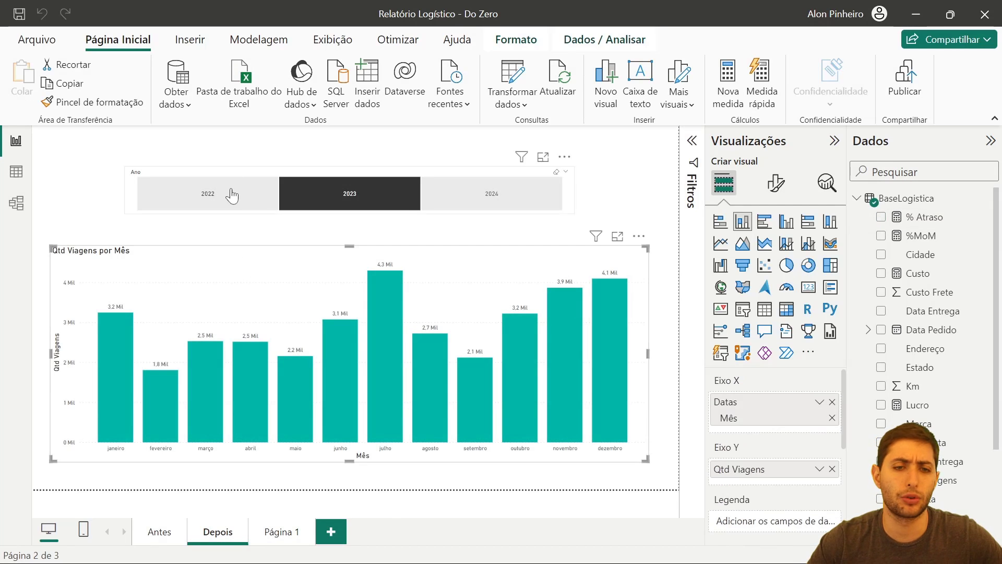
click(778, 184)
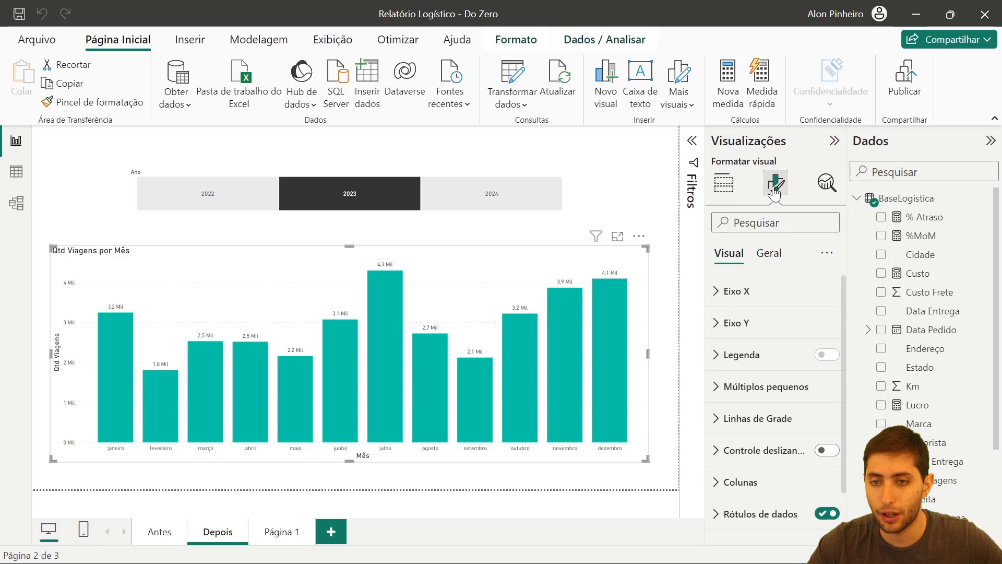
scroll(772, 326, down, 1)
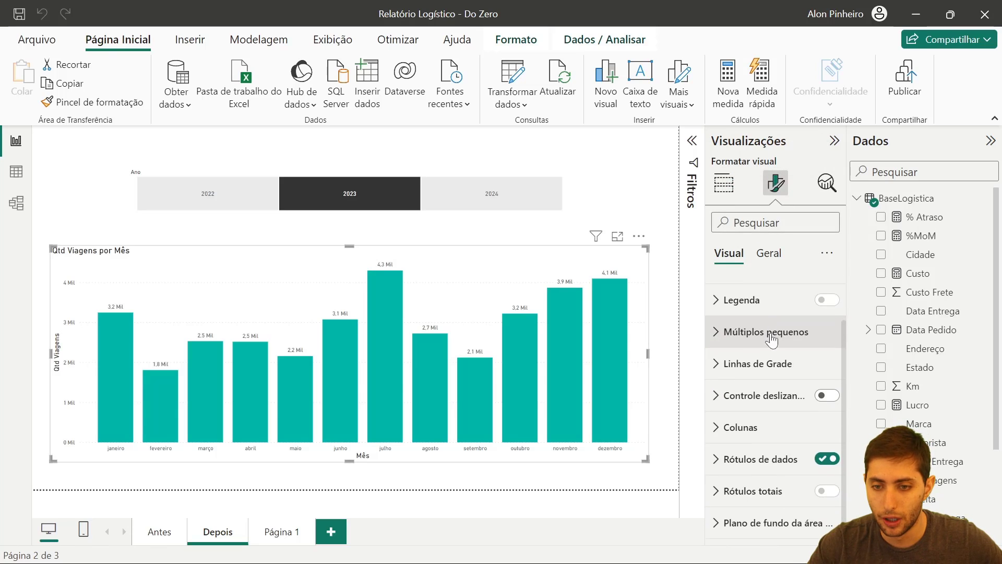
click(761, 462)
scroll(760, 459, down, 5)
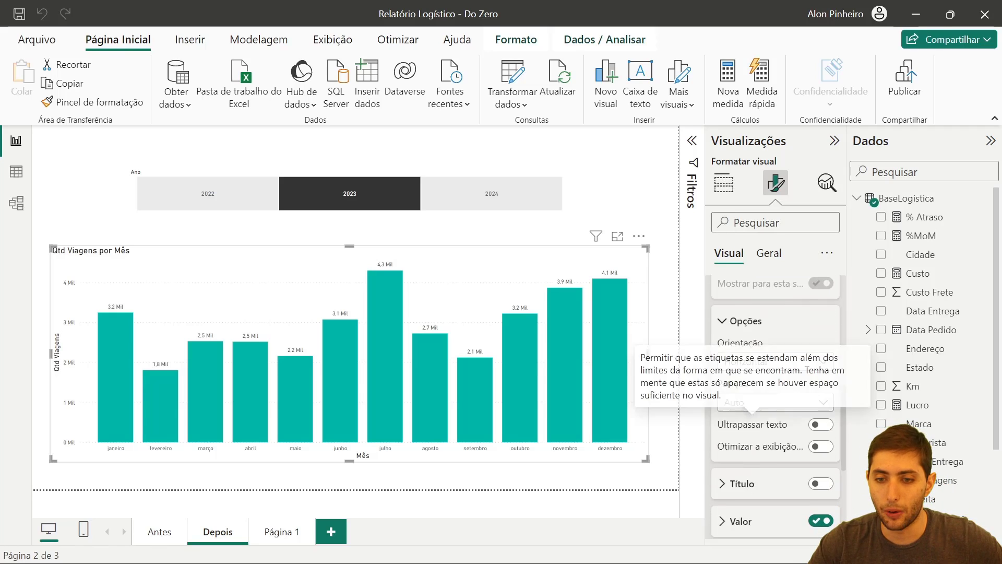
scroll(772, 421, down, 2)
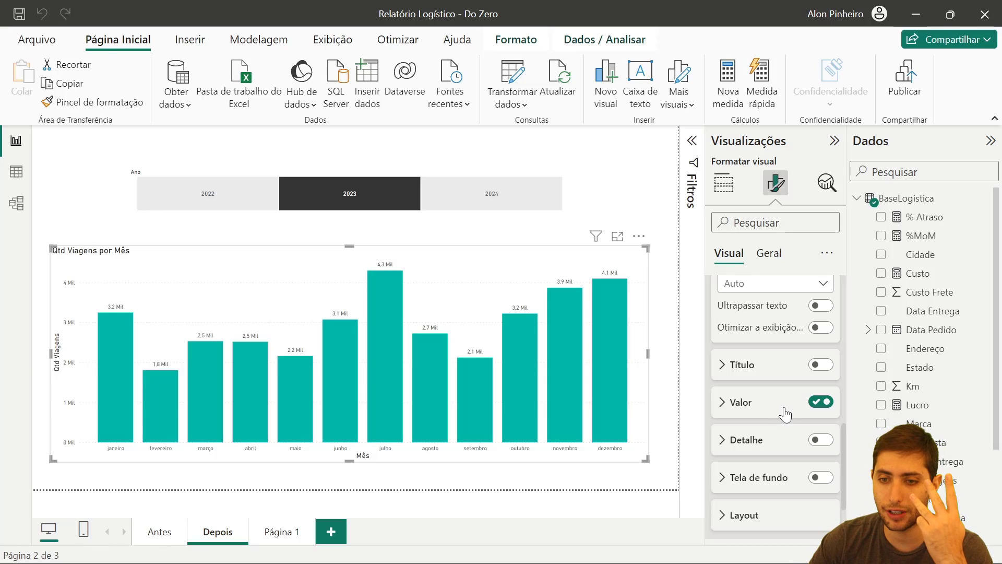
scroll(752, 407, down, 1)
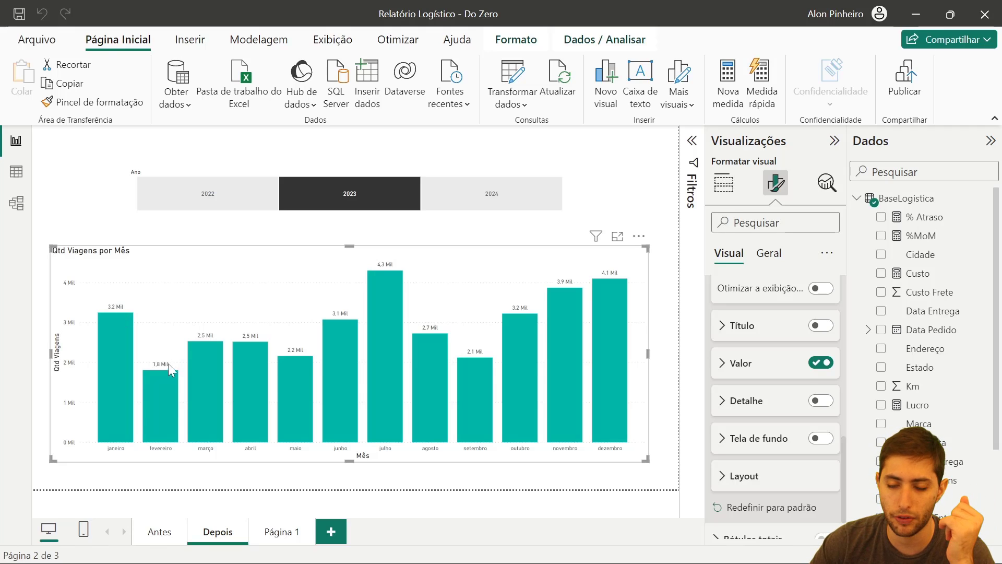
scroll(754, 363, up, 1)
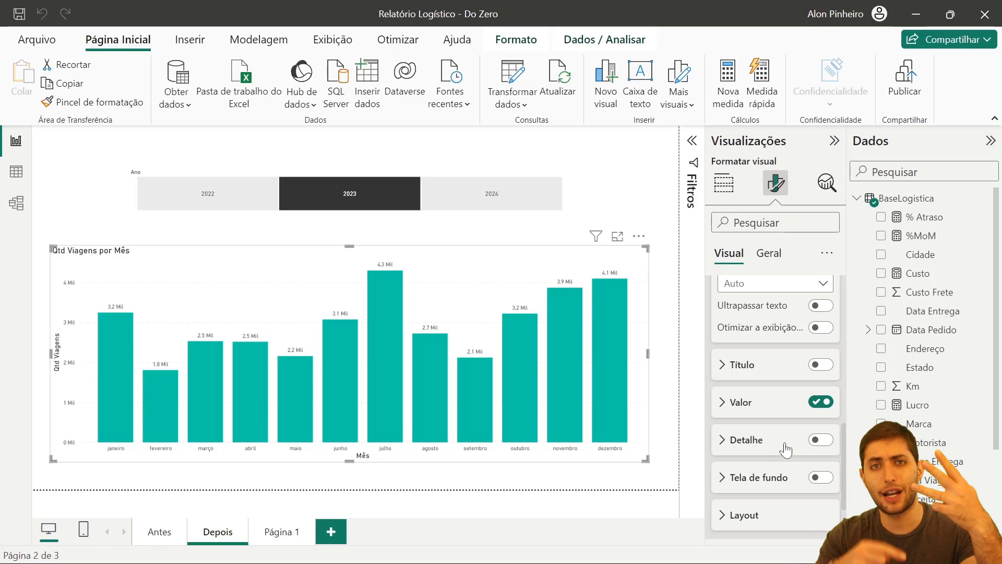
click(820, 364)
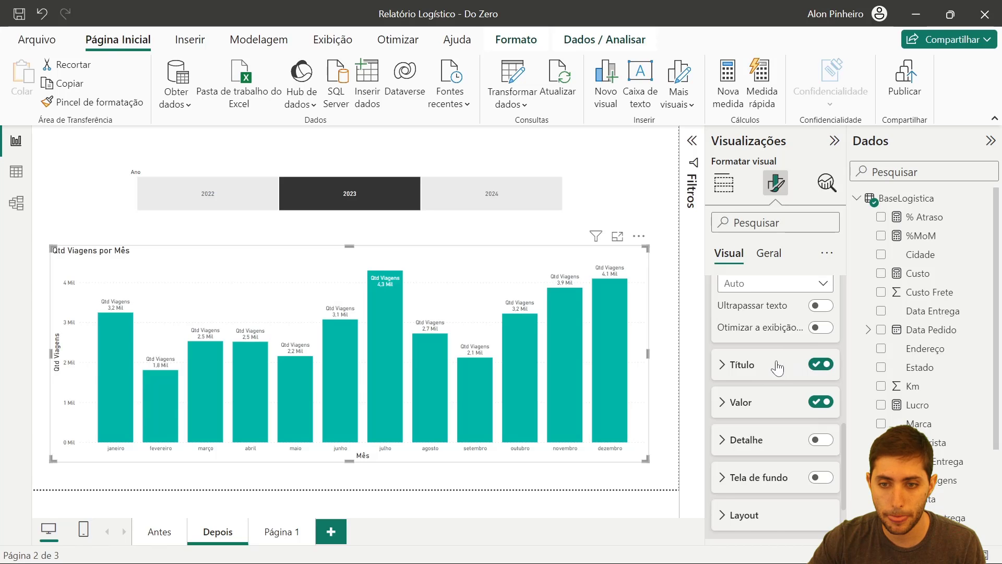
Set the data label title's content to Personalizar and use the % Atraso measure from BaseLogistica as its data
click(781, 365)
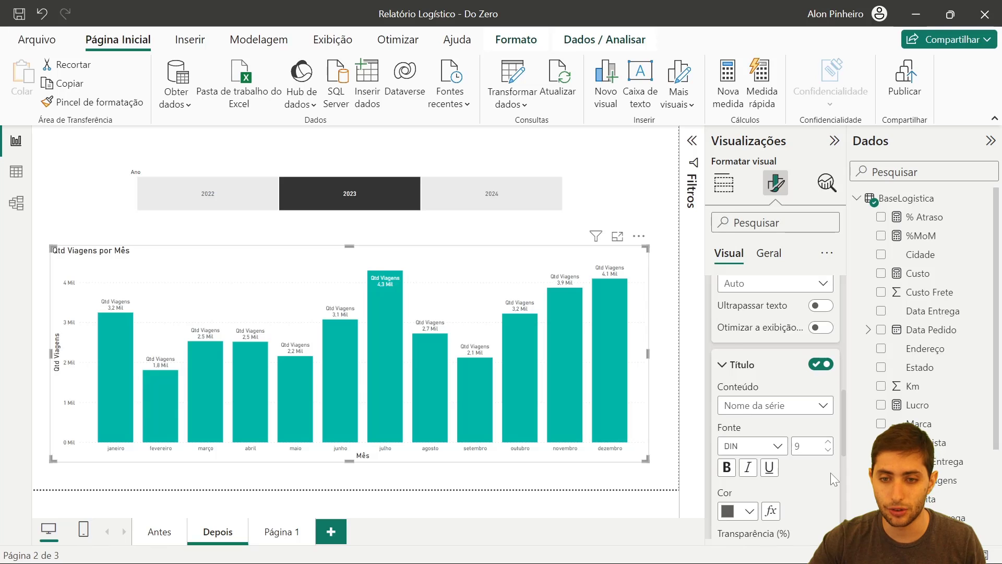
scroll(831, 472, down, 1)
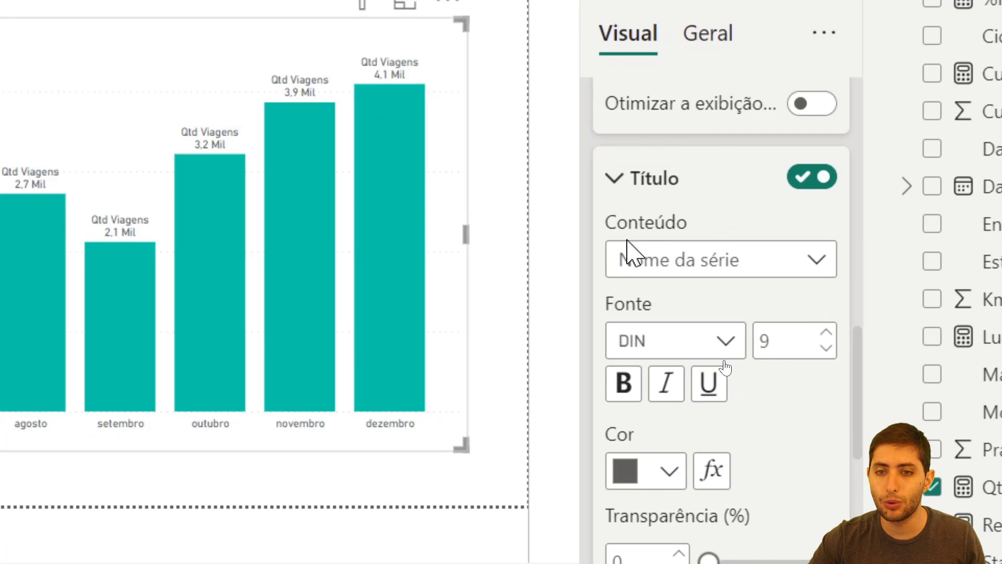
click(639, 270)
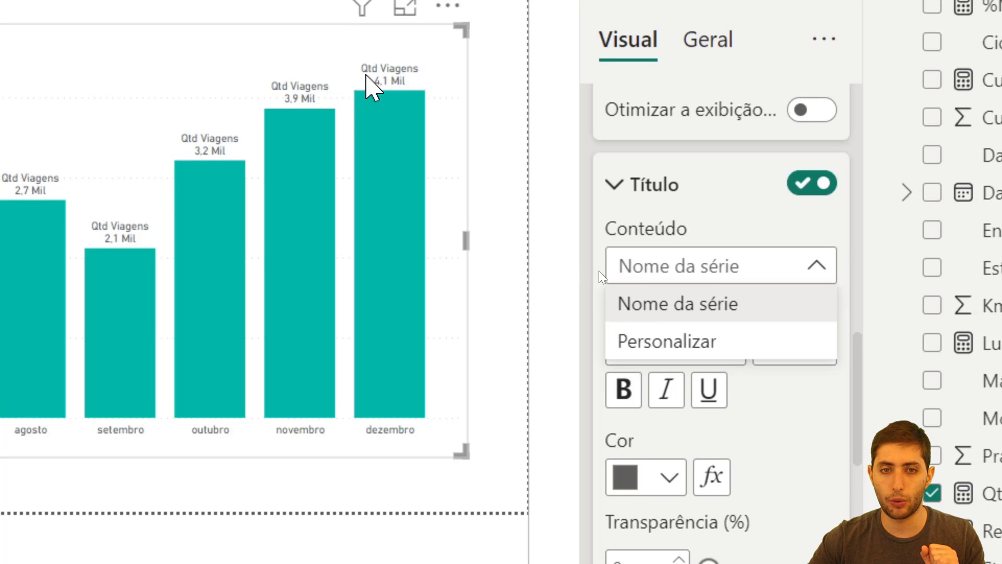
click(712, 342)
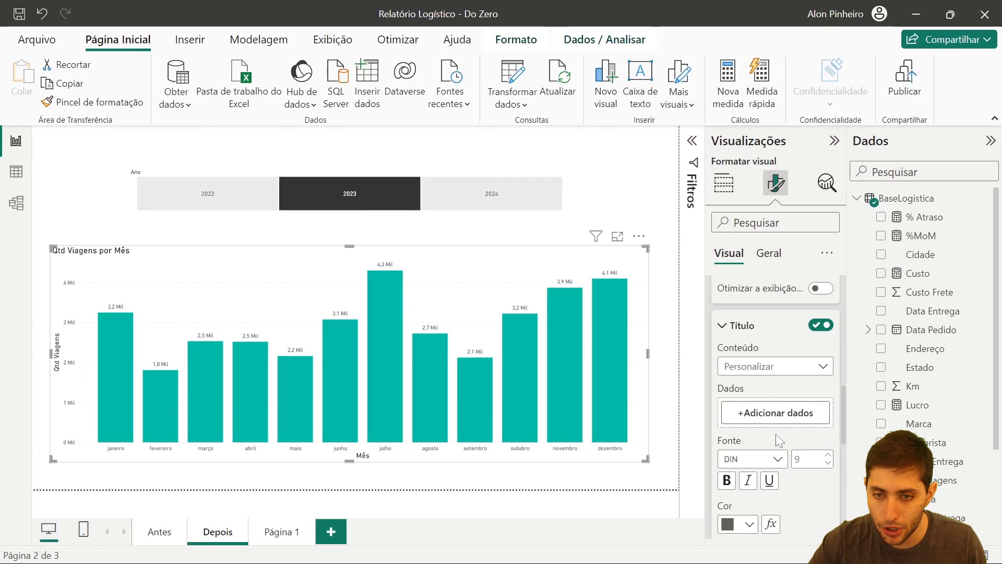
click(757, 413)
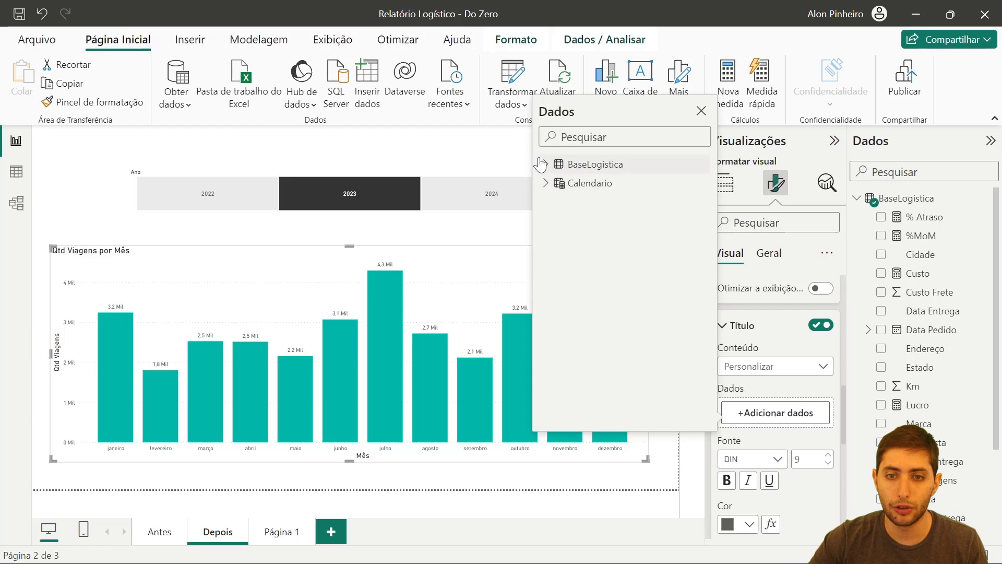
click(572, 165)
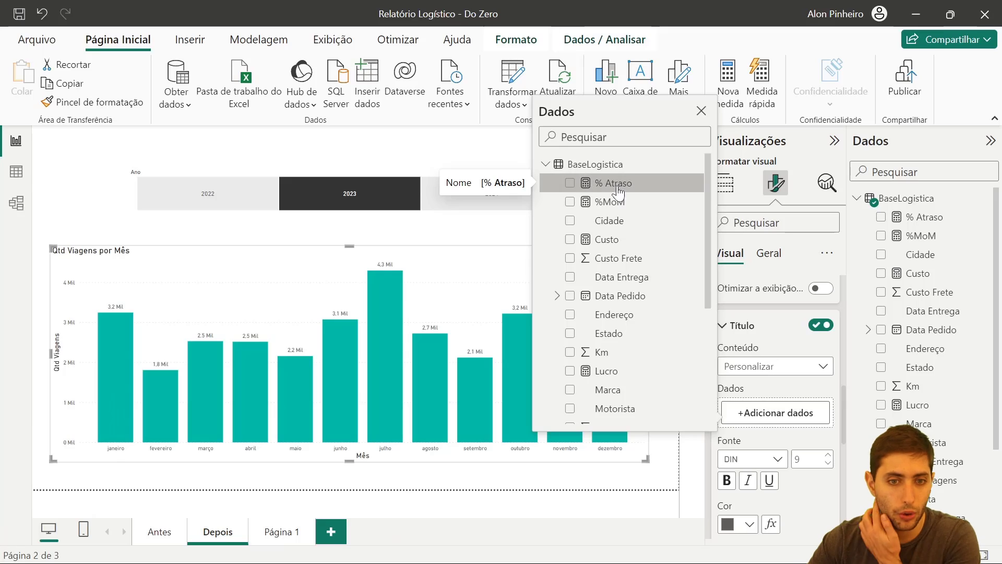
click(570, 183)
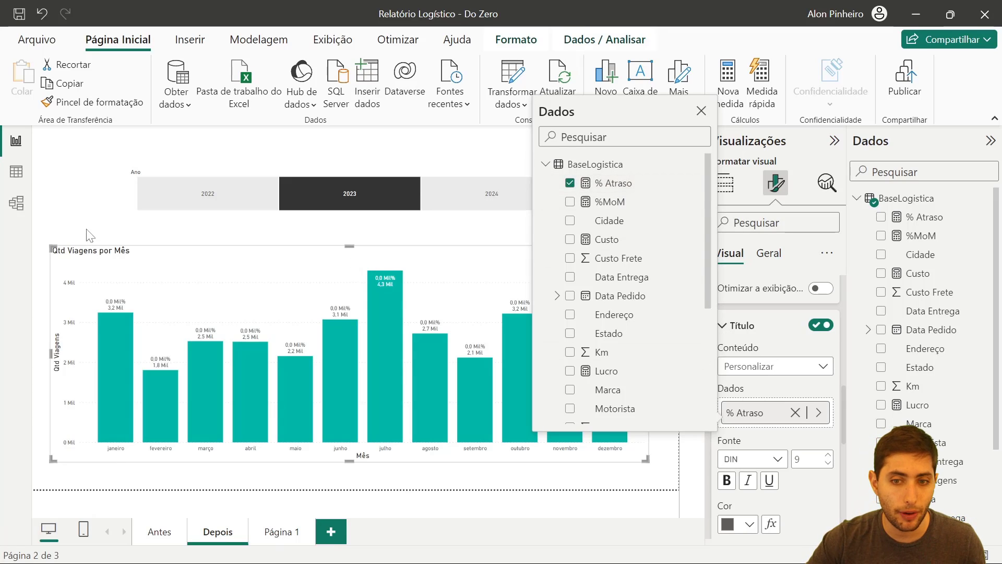
click(80, 307)
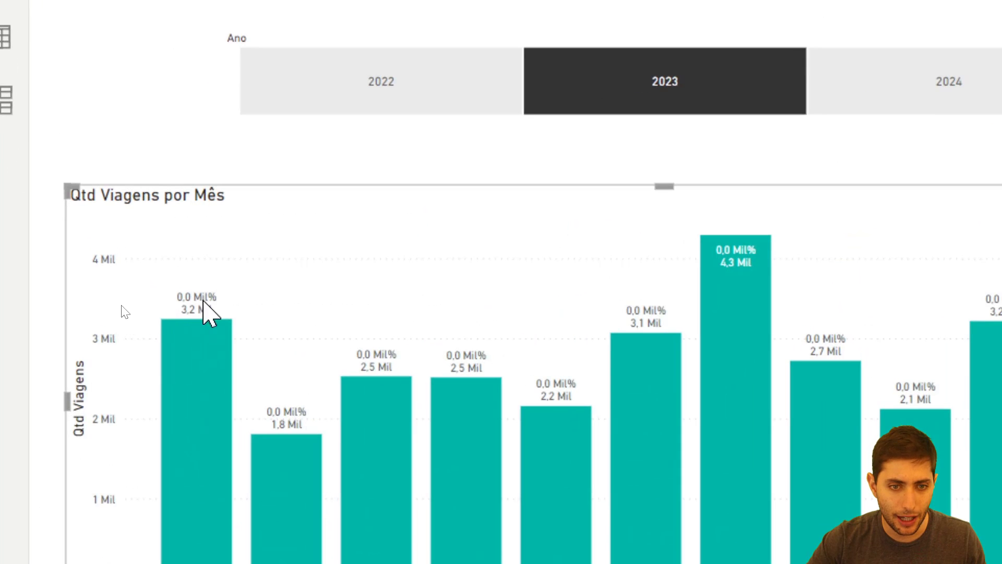
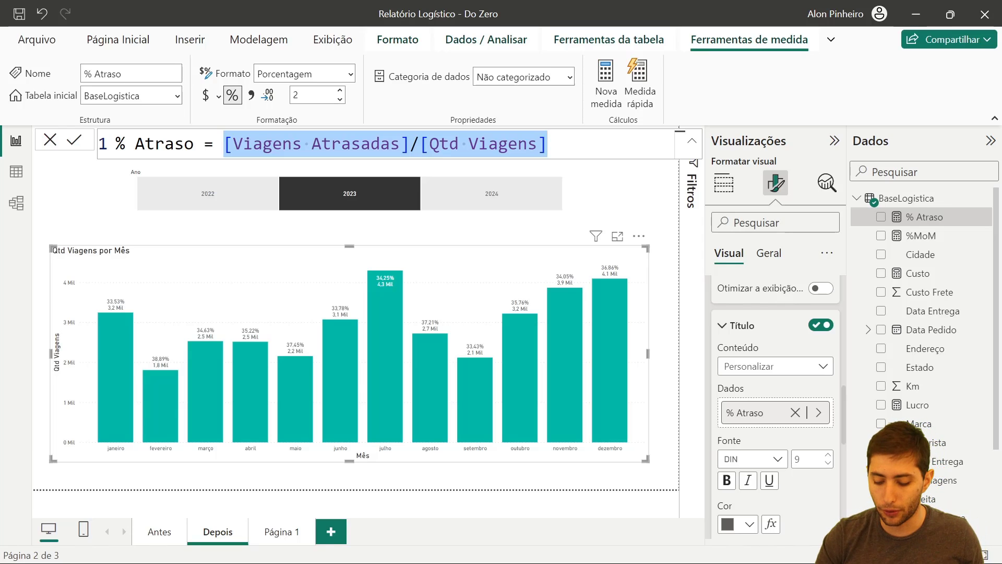
Append the text " atraso" to the % Atraso measure's formula with the & operator and commit it
click(547, 144)
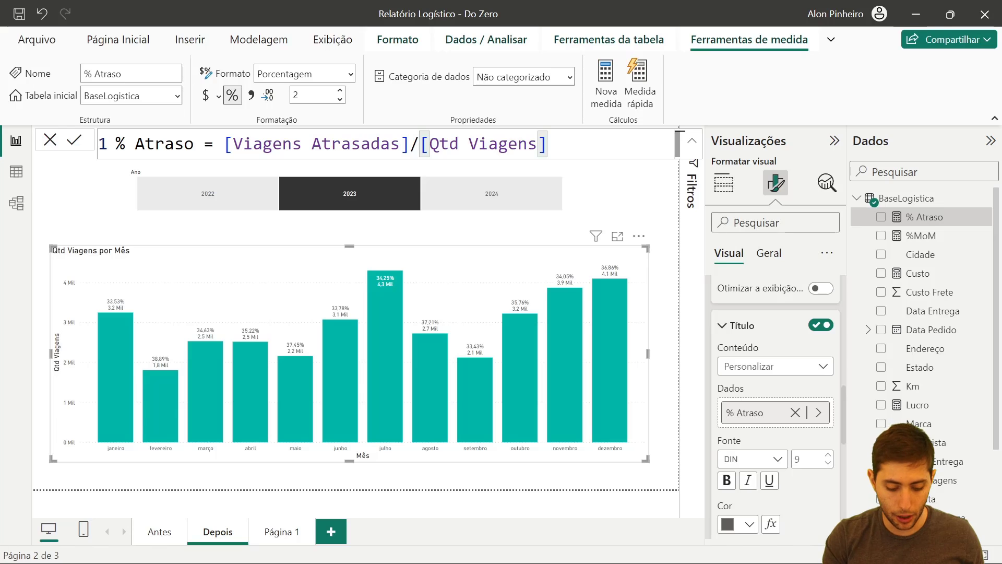
text(&)
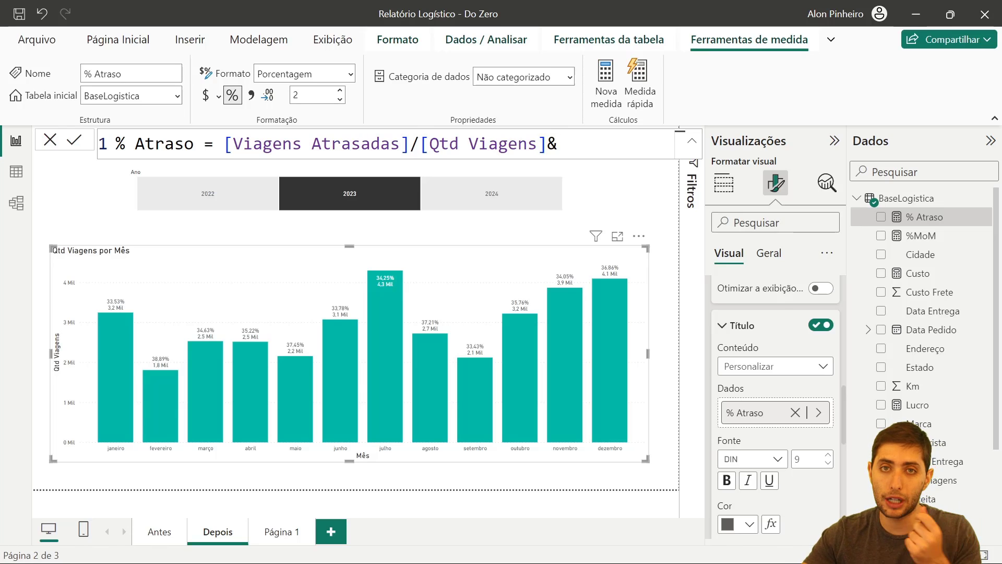
text(")
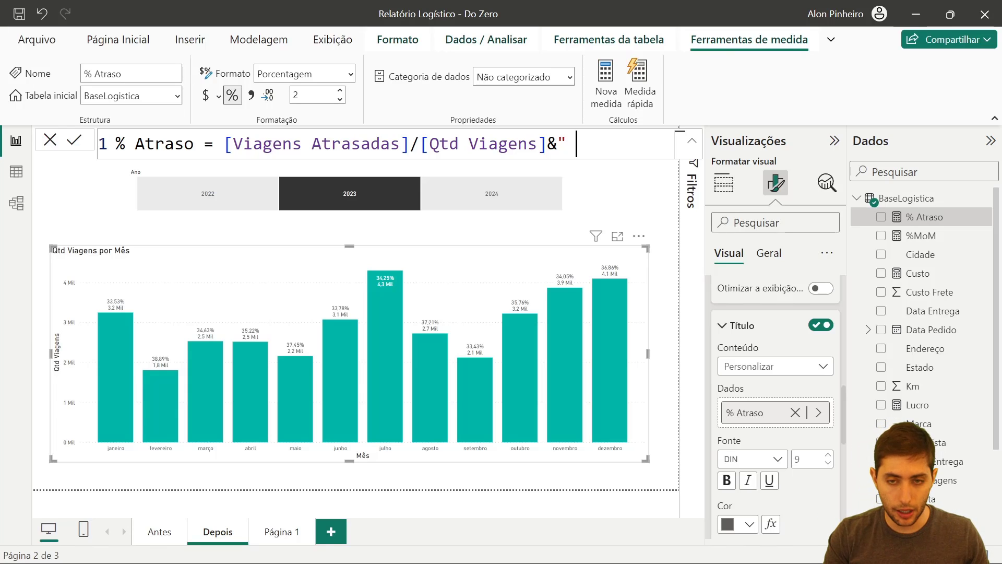
text(atraso")
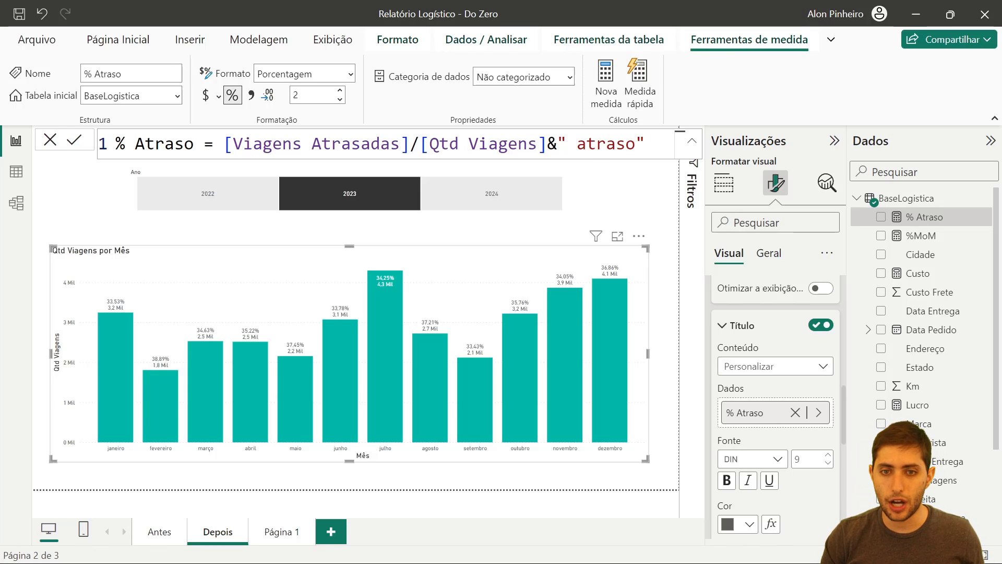
key(Return)
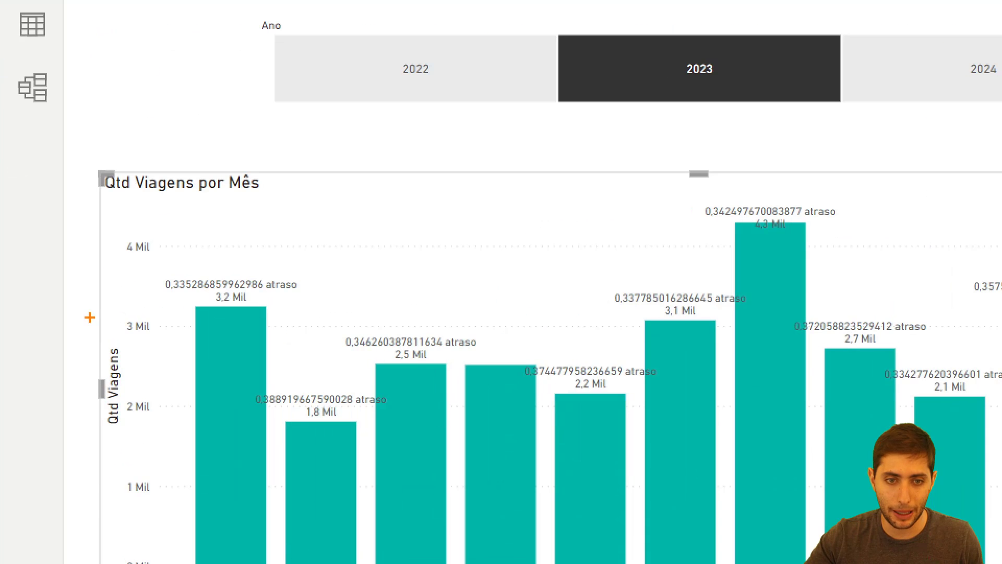
drag(144, 269, 319, 298)
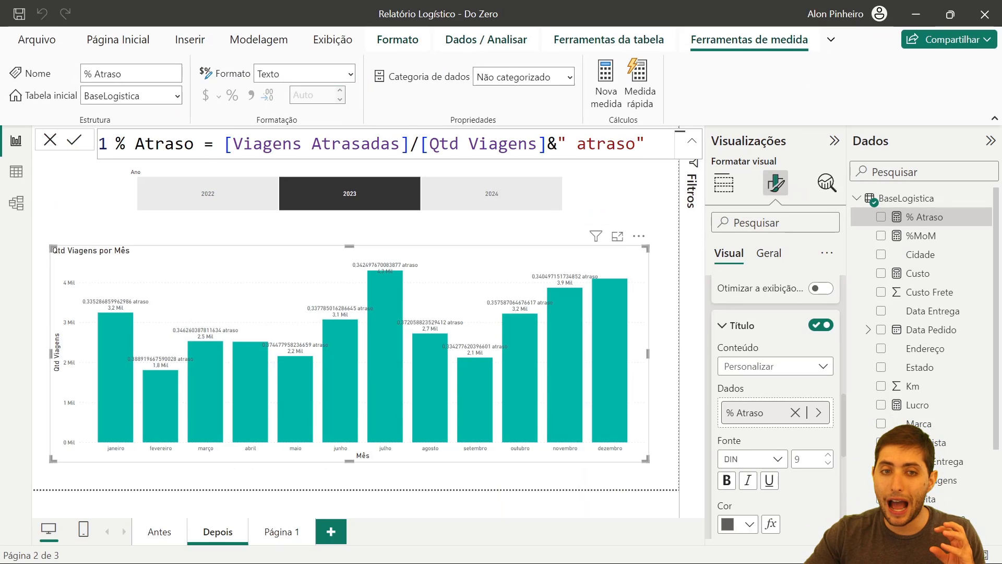
drag(223, 143, 646, 144)
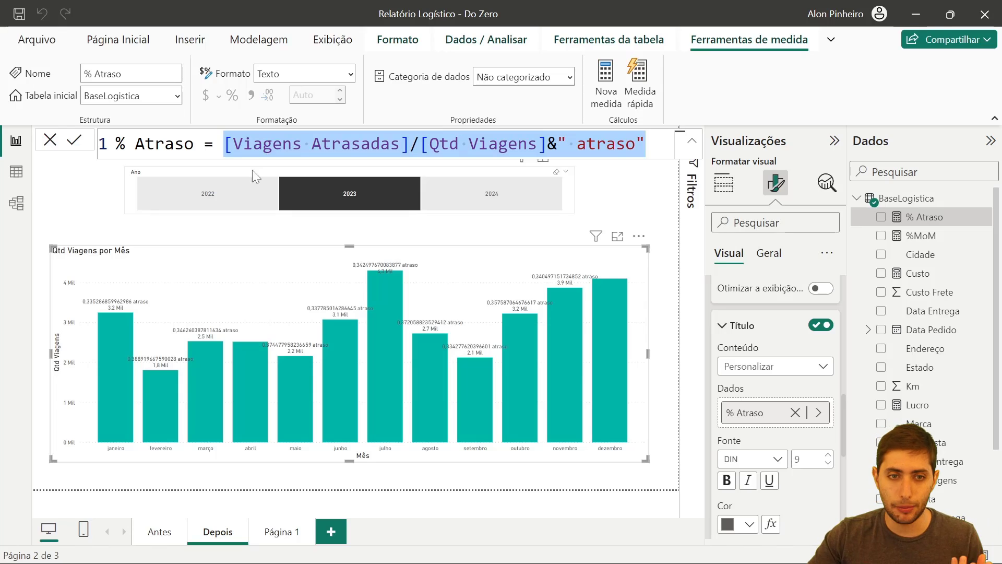
click(203, 143)
drag(194, 143, 116, 143)
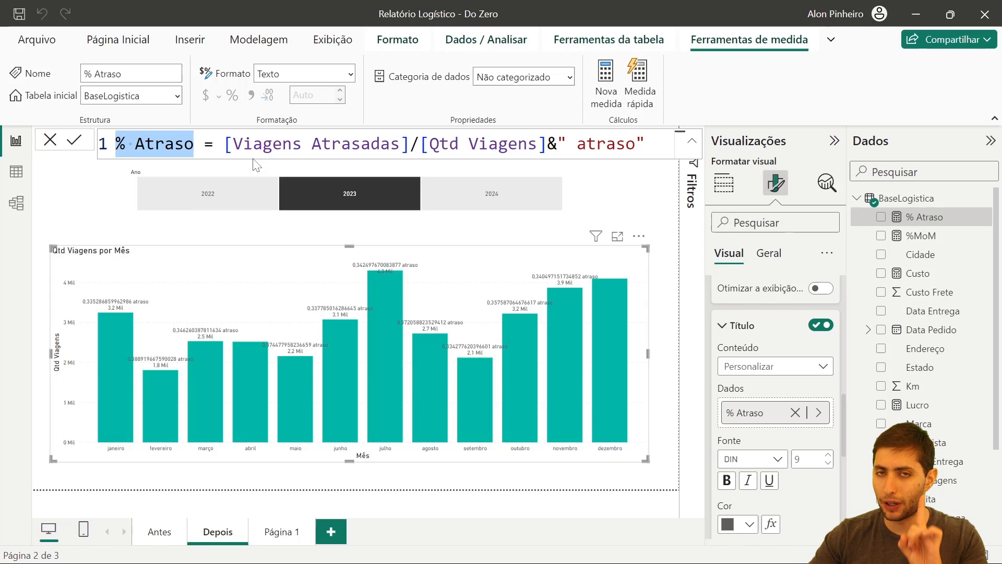
drag(224, 144, 546, 143)
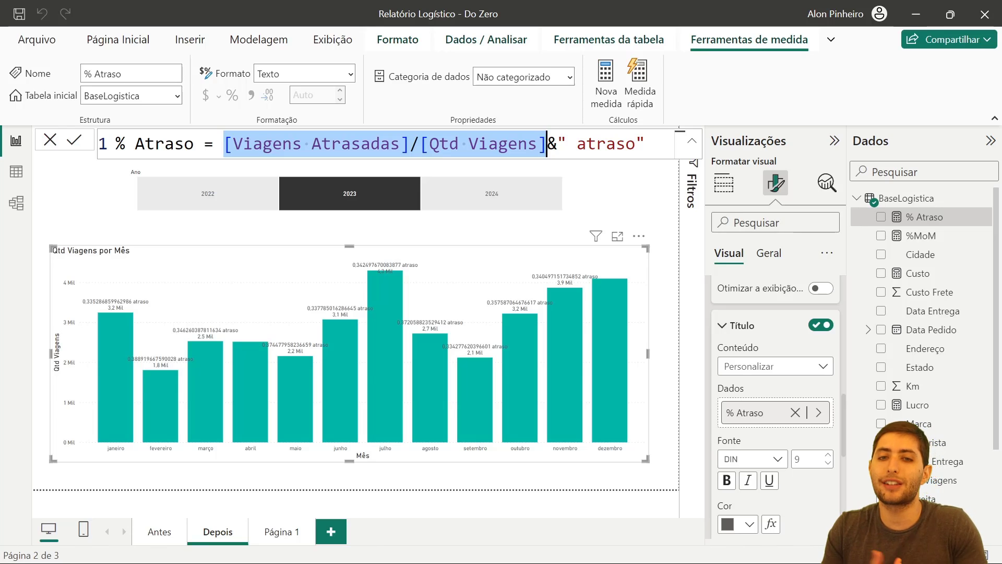
click(341, 144)
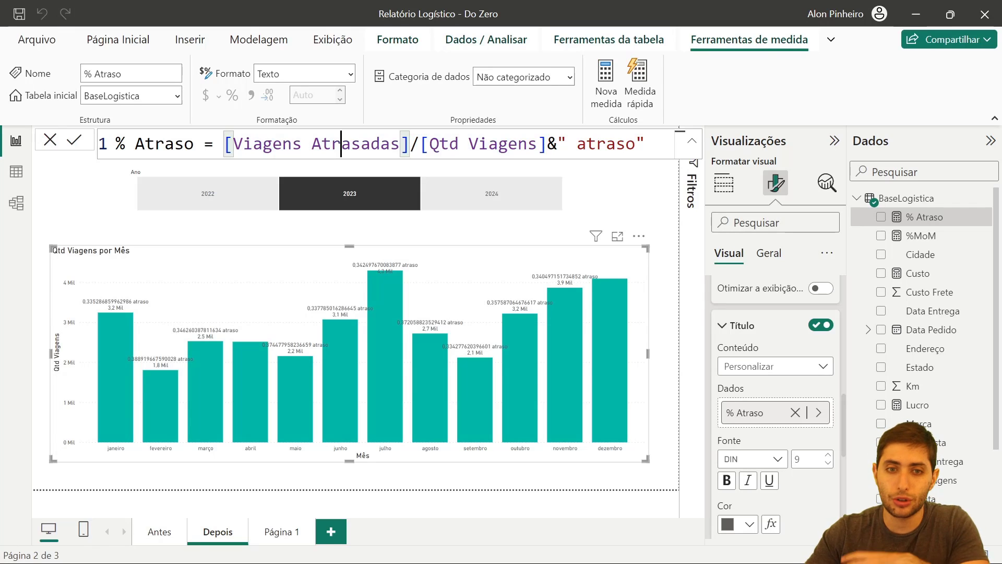
drag(224, 144, 546, 145)
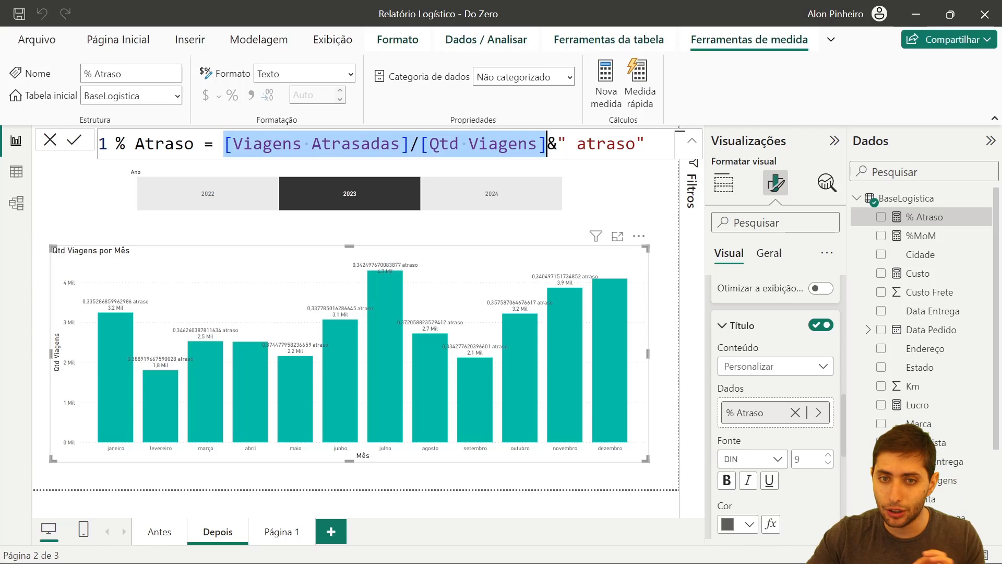
click(519, 144)
drag(225, 144, 547, 144)
click(327, 205)
click(326, 205)
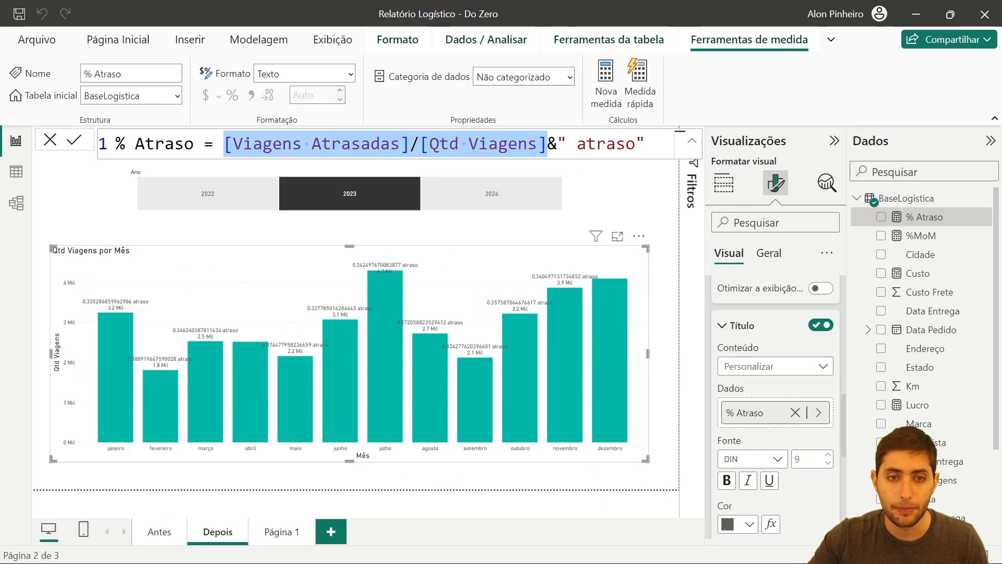
drag(225, 144, 547, 143)
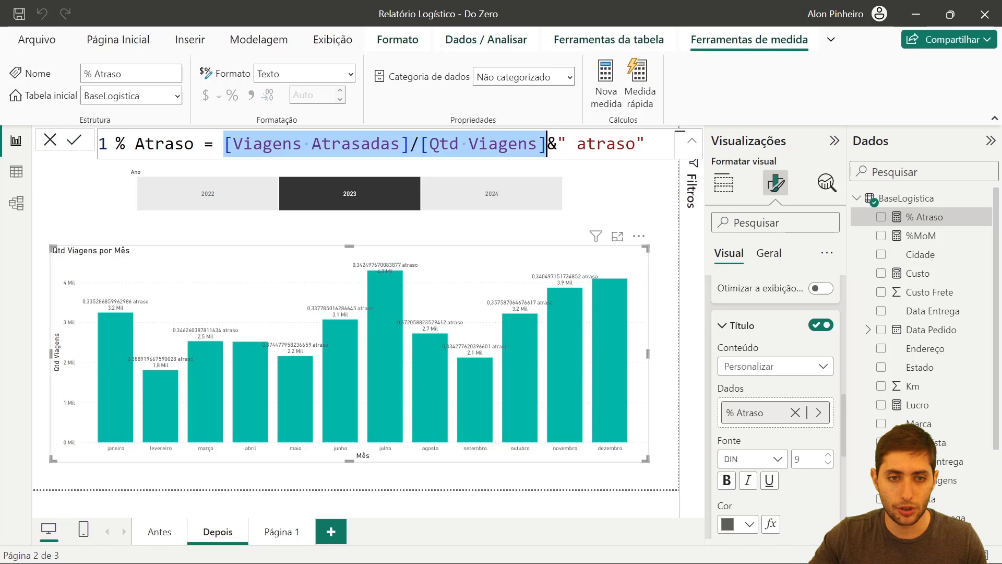
key(Left)
key(shift+Right)
key(shift+Right)
key(shift+Right)
key(shift+Right)
key(shift+Right)
key(shift+Right)
key(shift+Right)
key(shift+Right)
key(shift+Right)
key(shift+Right)
key(shift+Right)
key(shift+Right)
key(shift+Right)
key(shift+Right)
key(shift+Right)
key(shift+Right)
key(shift+Right)
key(shift+Right)
key(shift+Right)
key(shift+Right)
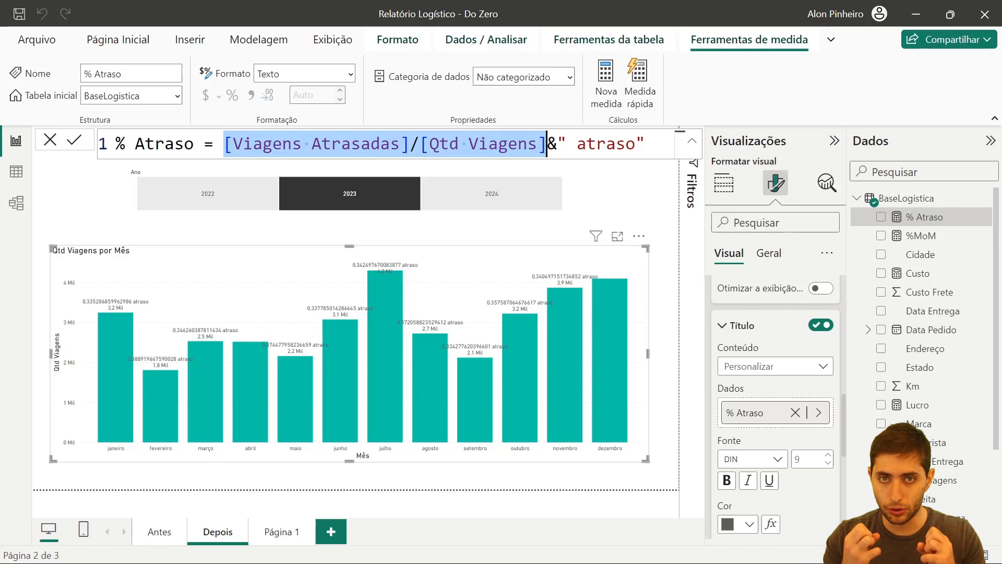
Open a FORMAT function directly before [Viagens Atrasadas]/[Qtd Viagens] in the % Atraso measure
key(Left)
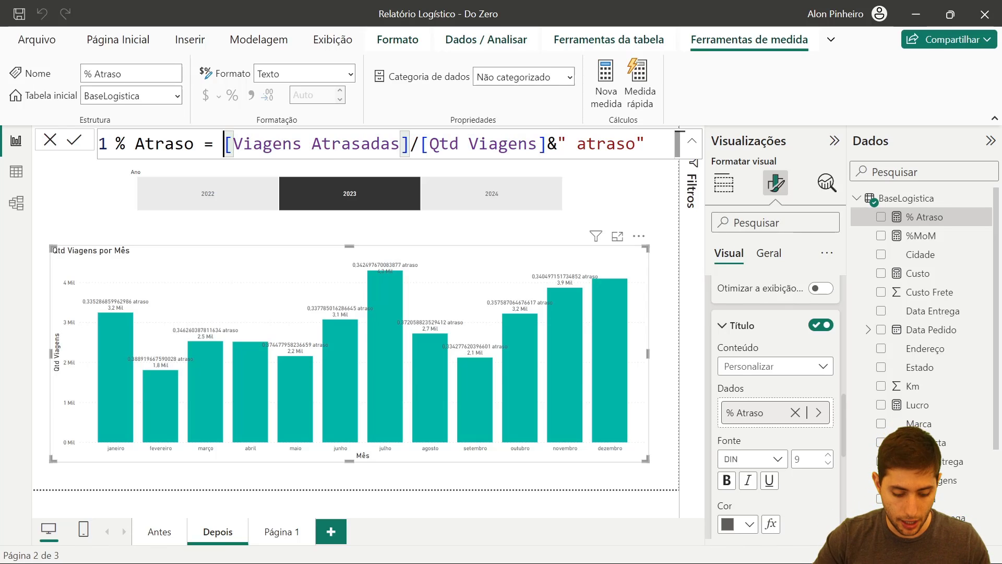
text(format)
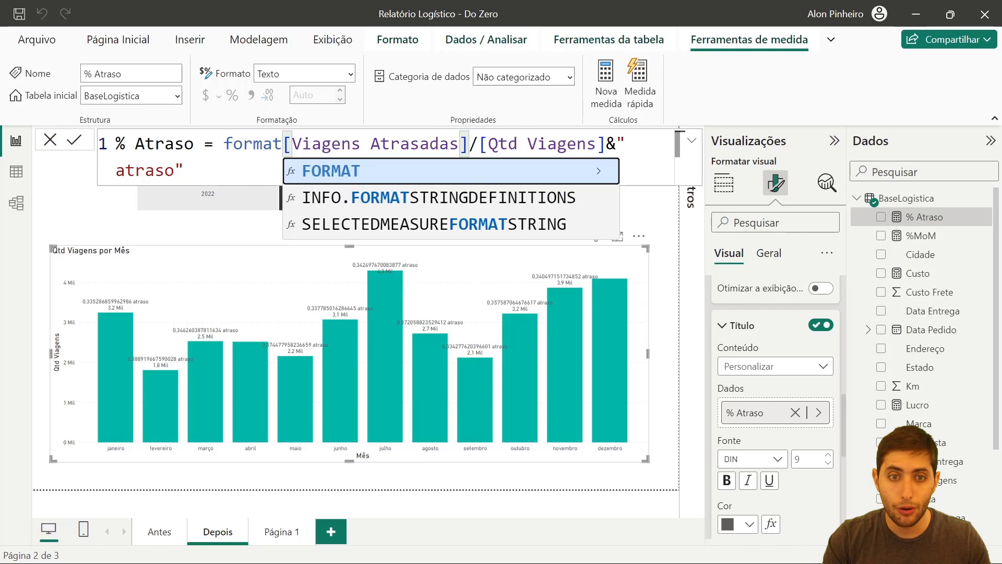
text(()
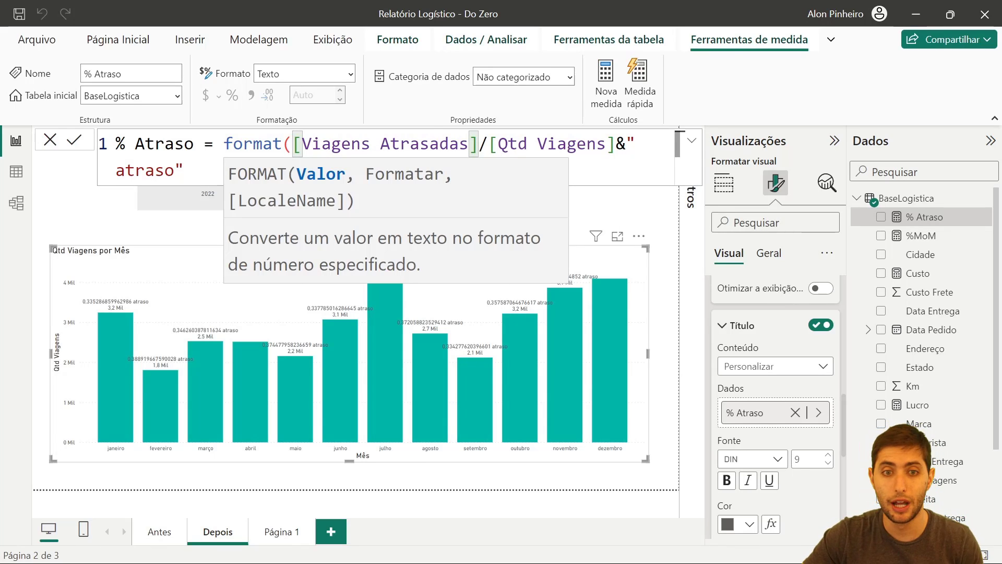
key(shift+Right)
key(shift+Right)
key(shift+Right)
key(shift+Right)
key(shift+Right)
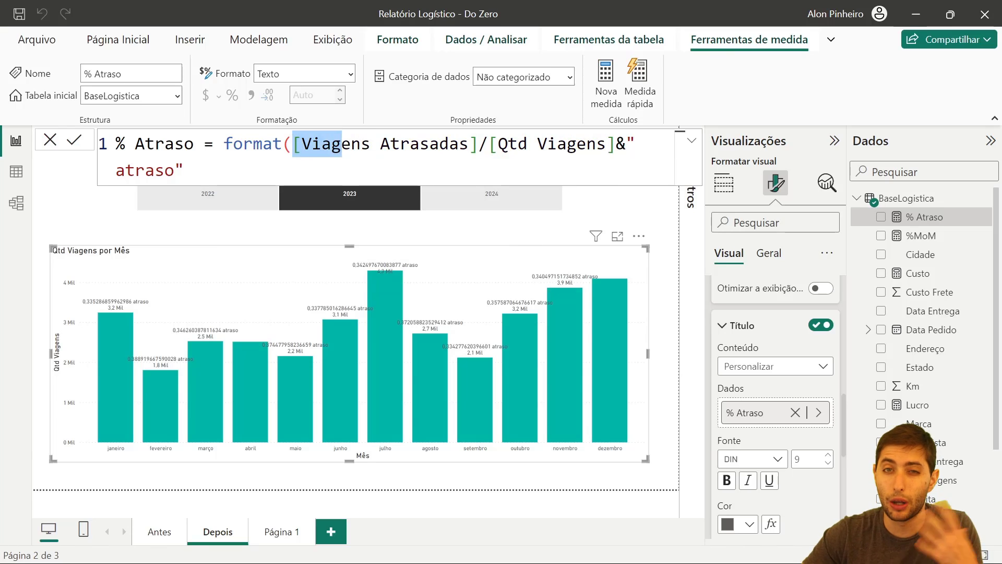
key(shift+Right)
key(shift+Right)
key(shift+Right)
key(shift+Right)
key(shift+Right)
key(shift+Right)
key(shift+Right)
key(shift+Right)
key(shift+Right)
key(shift+Right)
key(shift+Right)
key(shift+Right)
key(shift+Right)
key(shift+Right)
key(shift+Right)
key(shift+Right)
key(shift+Right)
key(shift+Right)
key(shift+Right)
key(shift+Right)
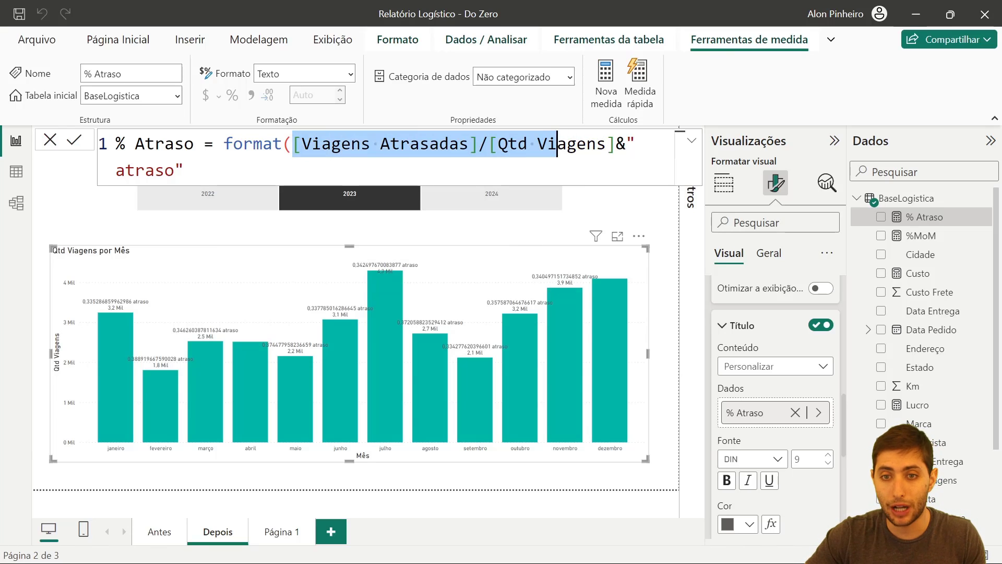
key(shift+Right)
key(shift+Right)
key(shift+Right)
key(shift+Right)
key(shift+Right)
key(shift+Right)
key(Right)
key(shift+Left)
key(shift+Left)
key(shift+Left)
key(shift+Left)
key(shift+Left)
key(shift+Left)
key(shift+Left)
key(shift+Left)
key(shift+Left)
key(shift+Left)
key(shift+Left)
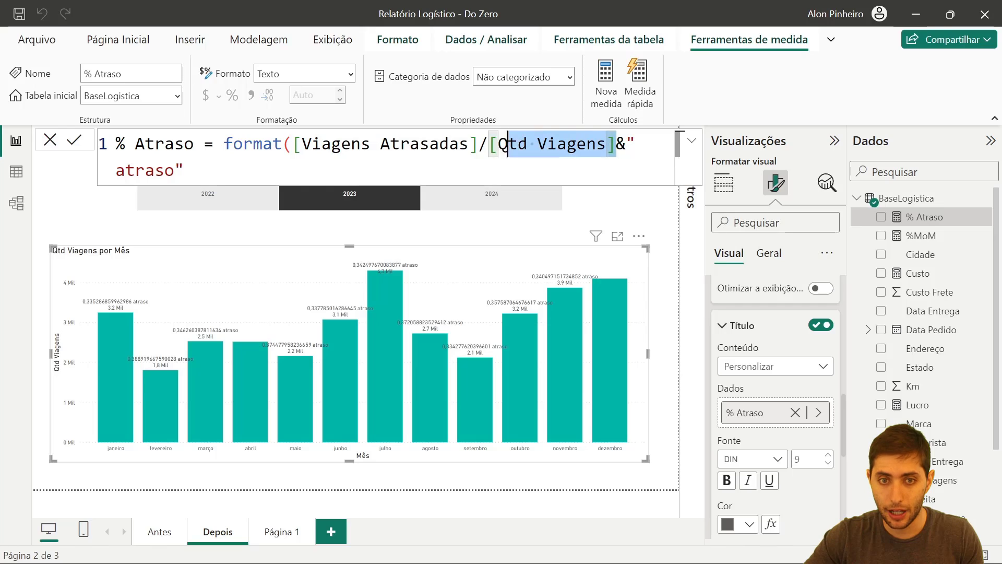
key(shift+Left)
key(shift+Left)
key(shift+Left)
key(shift+Left)
key(shift+Left)
key(shift+Left)
key(shift+Left)
key(shift+Left)
key(shift+Left)
key(shift+Left)
key(shift+Left)
key(shift+Left)
key(shift+Left)
key(shift+Left)
key(shift+Left)
key(shift+Left)
key(shift+Left)
key(shift+Left)
key(shift+Left)
key(shift+Left)
key(shift+Right)
key(shift+Right)
key(shift+Right)
key(shift+Right)
key(shift+Right)
key(shift+Right)
key(shift+Right)
key(shift+Right)
key(shift+Right)
key(shift+Right)
key(shift+Right)
key(shift+Right)
key(shift+Right)
key(shift+Right)
key(shift+Right)
key(shift+Right)
key(shift+Right)
key(shift+Right)
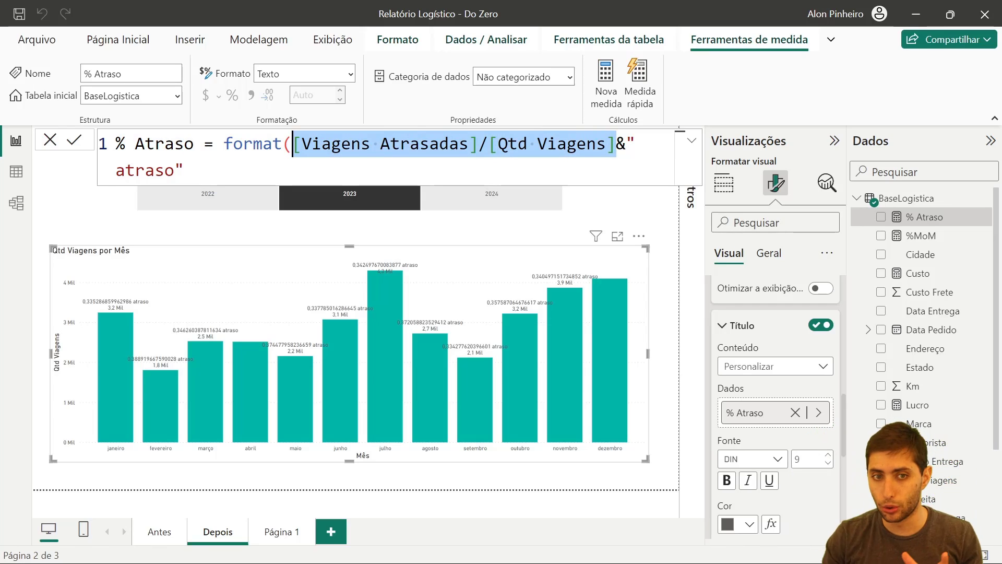
key(ctrl+End)
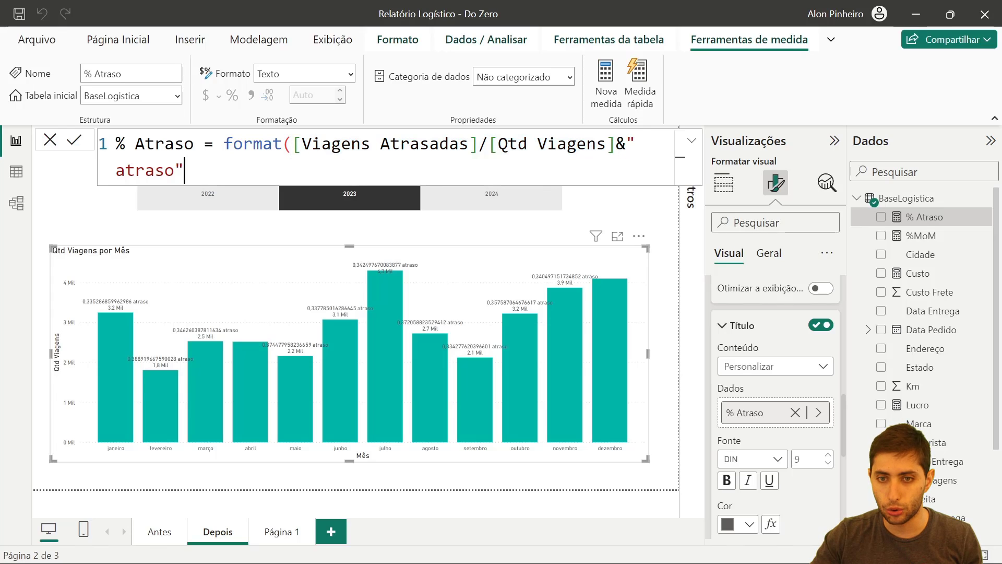
key(shift+Left)
key(shift+Left)
key(shift+Left)
key(shift+Left)
key(shift+Left)
key(shift+Left)
key(shift+Left)
key(shift+Left)
key(shift+Left)
key(shift+Left)
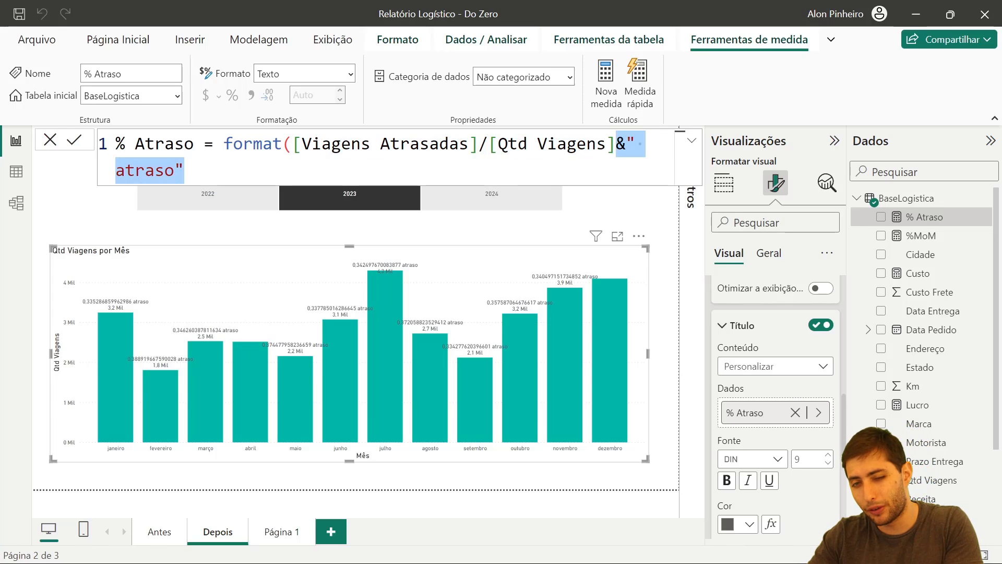
click(548, 144)
drag(293, 143, 618, 144)
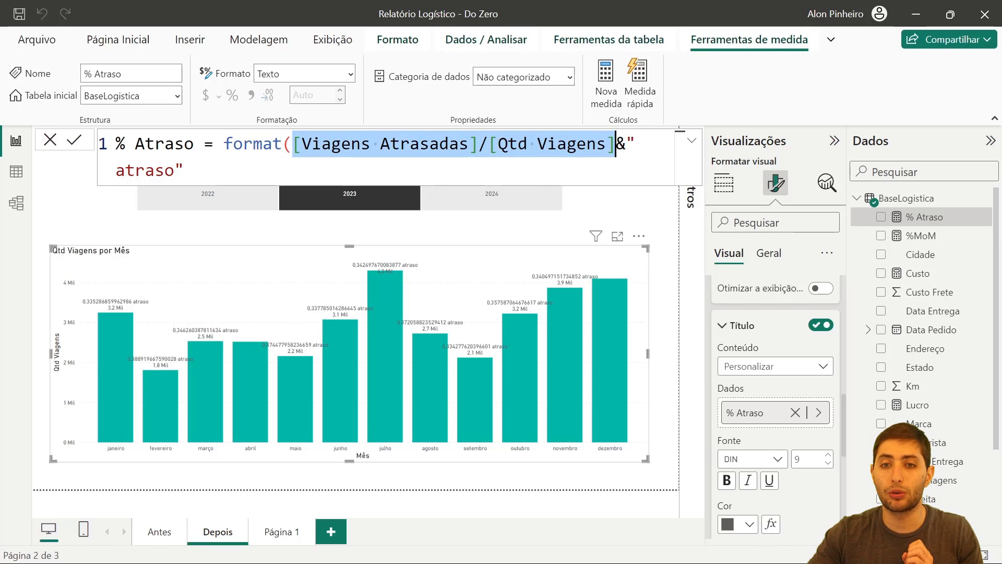
click(567, 143)
drag(293, 144, 617, 144)
Give FORMAT the format string "0.0%" after [Qtd Viagens] and close its parenthesis before the & " atraso" text
click(616, 143)
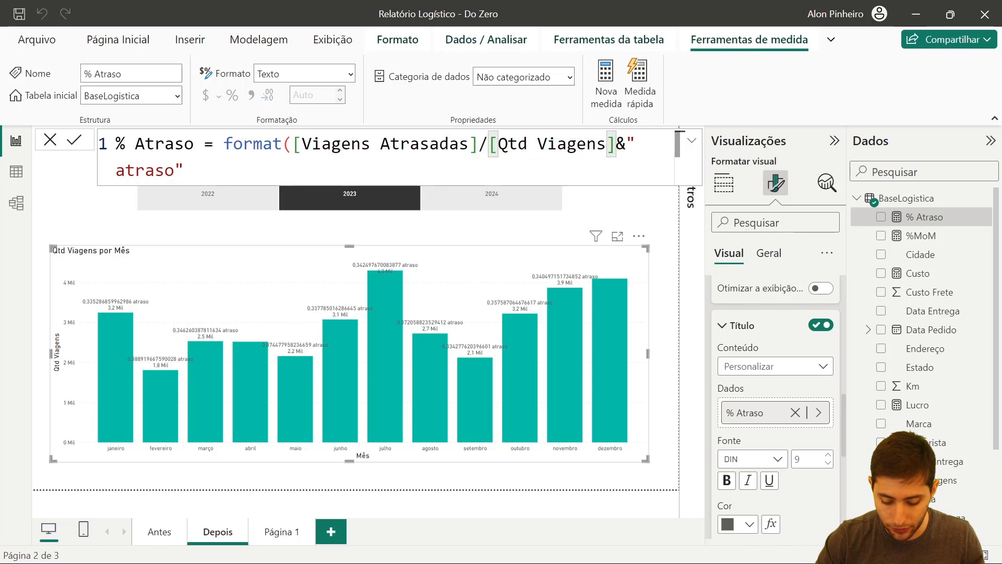
text(,)
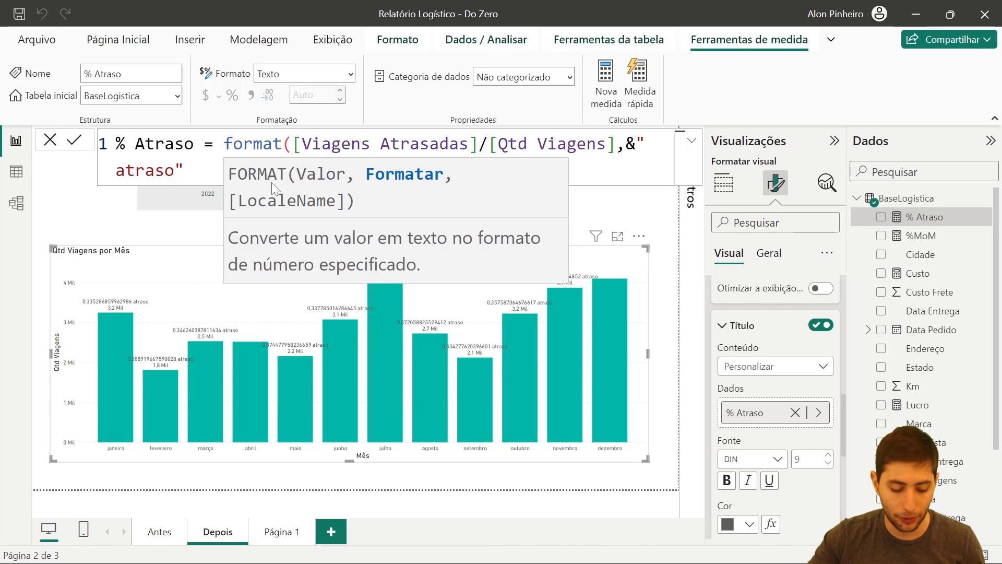
mouse_move(288, 160)
mouse_down()
mouse_move(353, 183)
mouse_move(449, 189)
mouse_up()
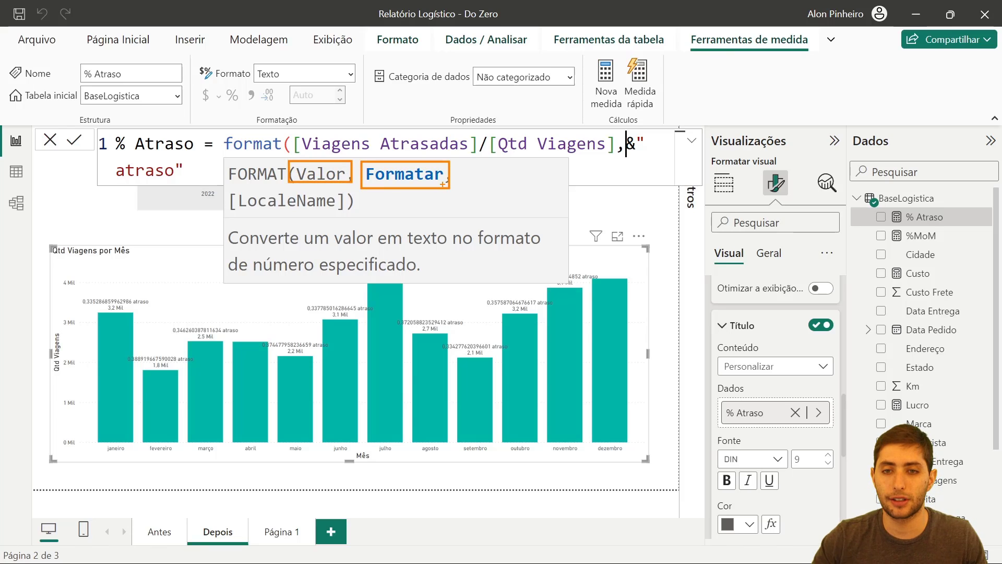
key(Return)
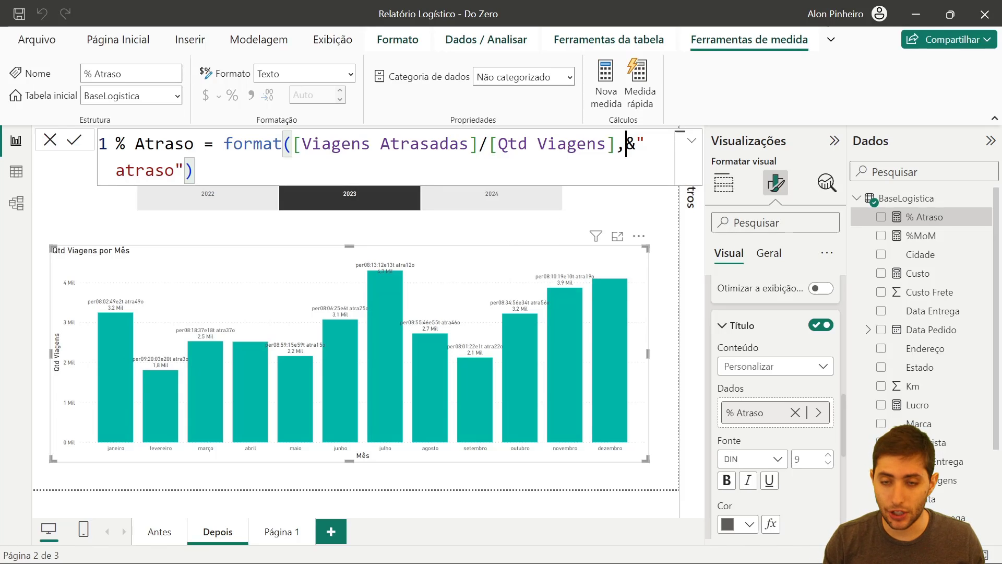
text(")
key(ctrl+minus)
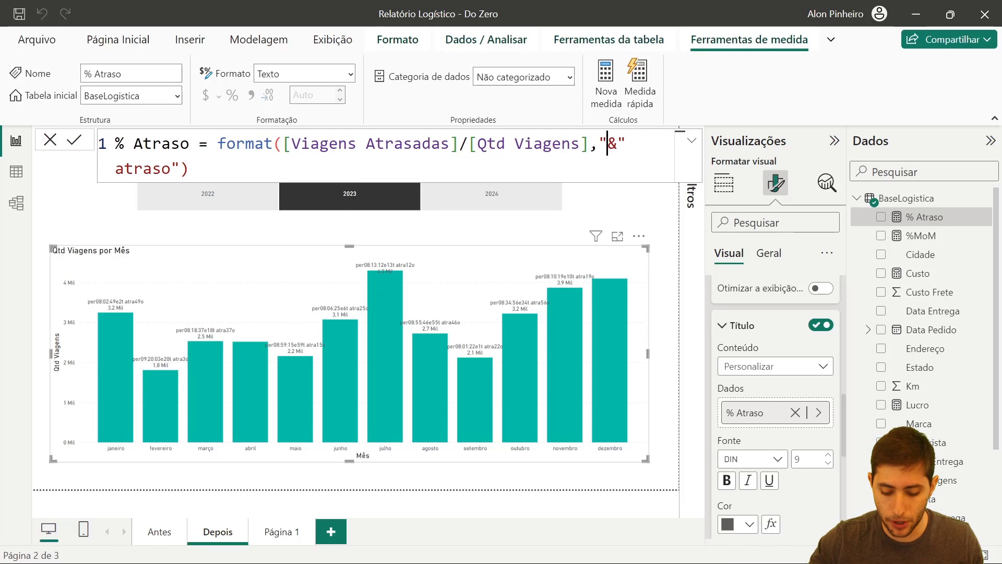
text(0.0%")
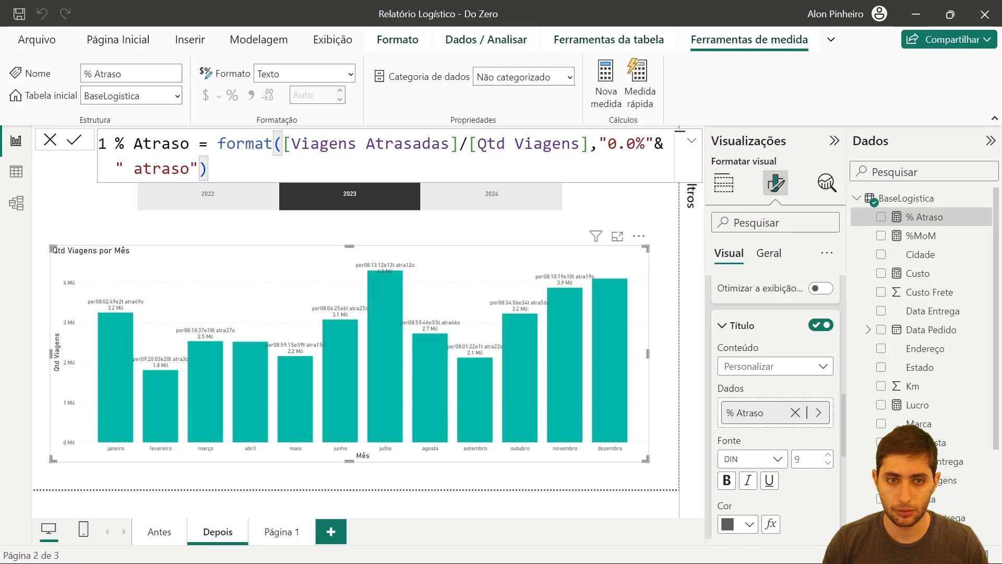
text())
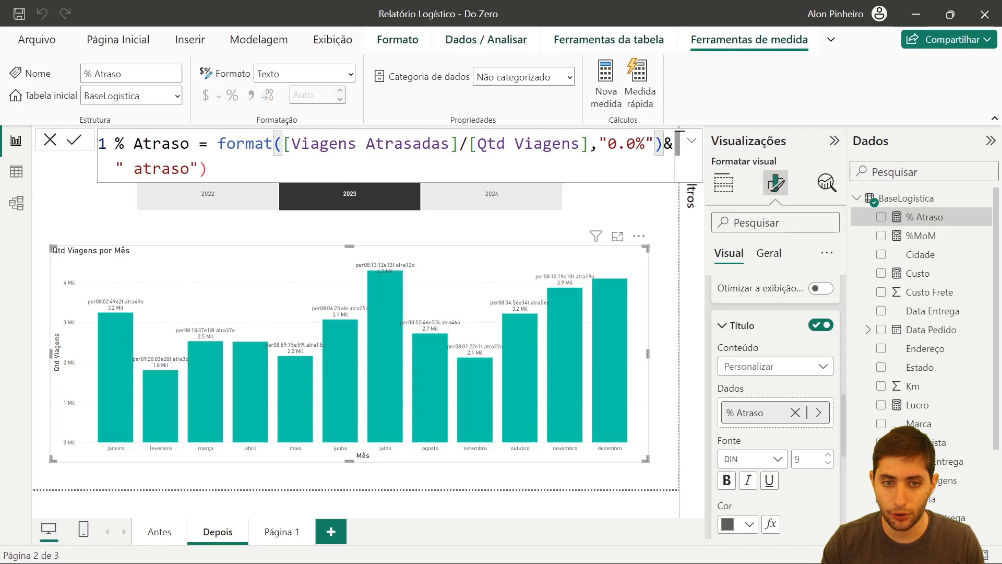
key(Return)
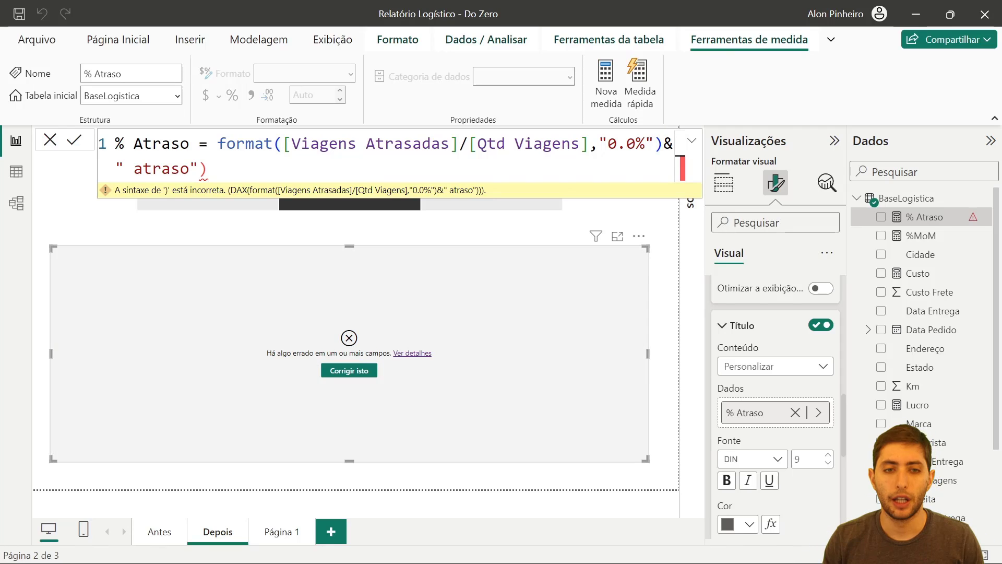
Remove the surplus closing parenthesis after " atraso" and commit the % Atraso measure
key(BackSpace)
key(Return)
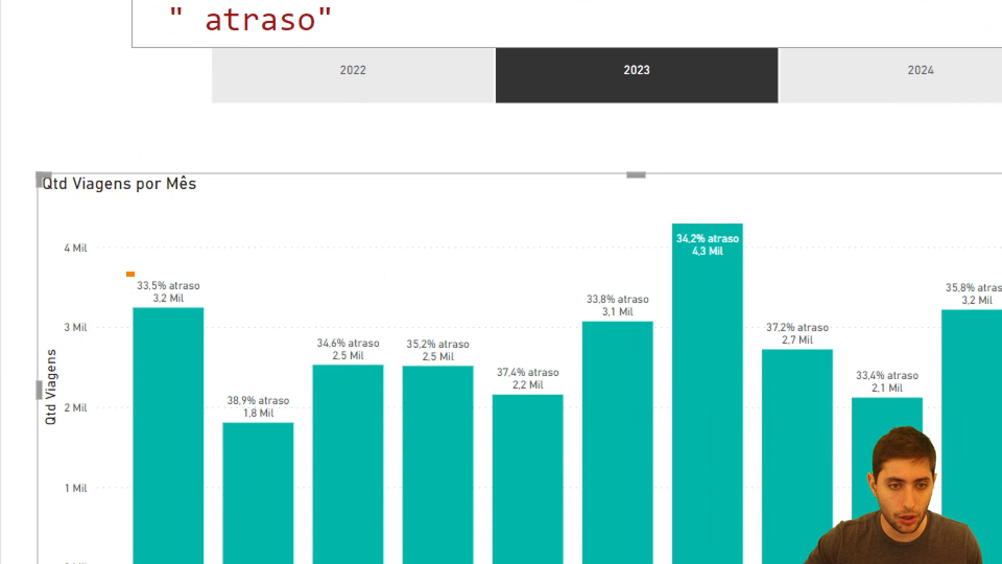
drag(127, 272, 170, 298)
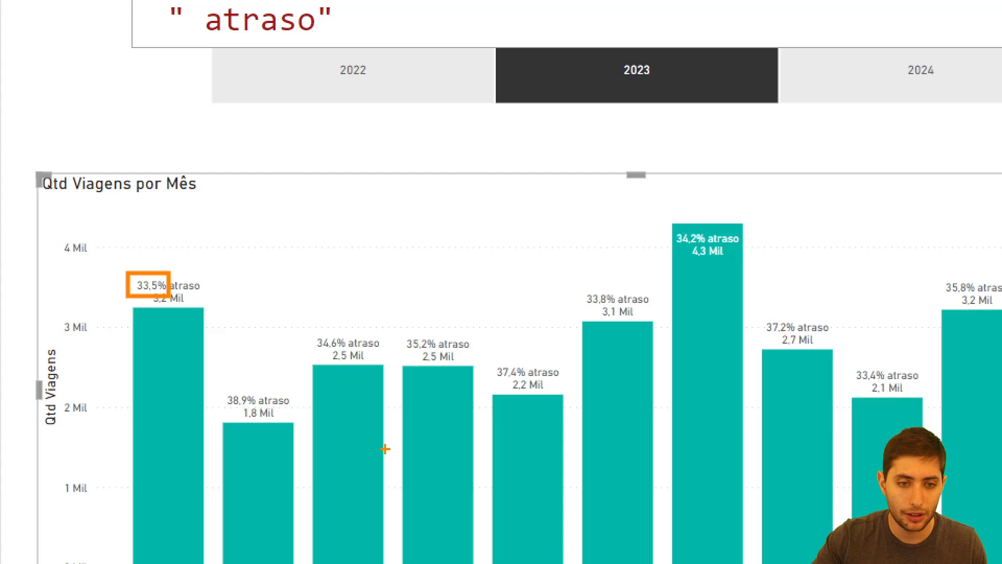
drag(214, 383, 307, 411)
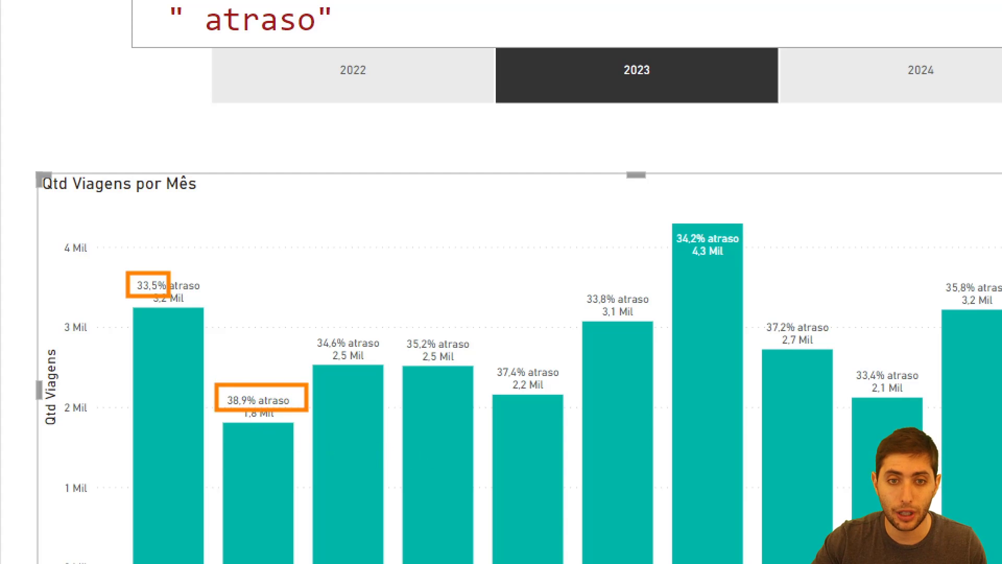
Examine the format string in the % Atraso measure's FORMAT formula, including its digits, decimal point and percent sign
key(Escape)
drag(283, 144, 636, 143)
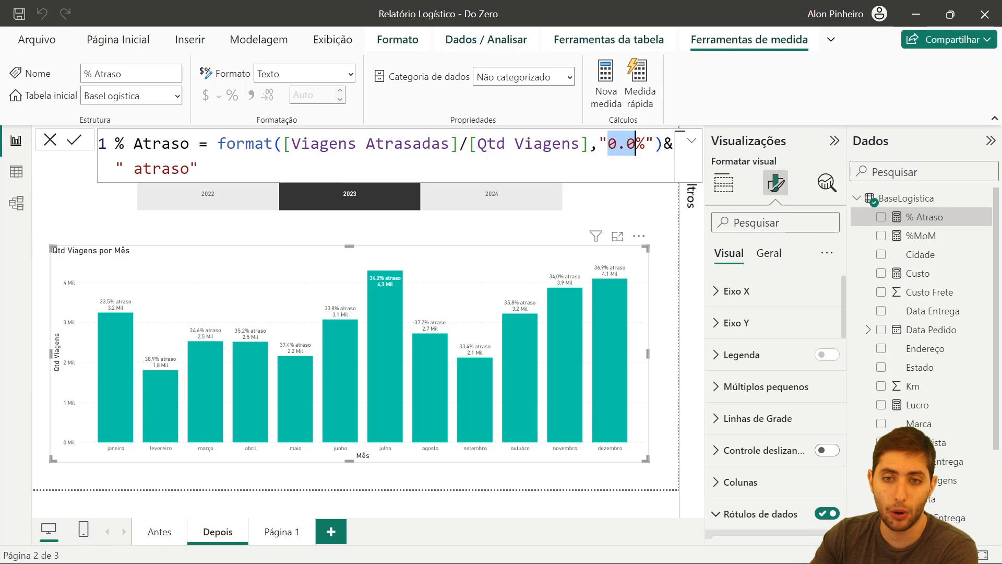
click(646, 143)
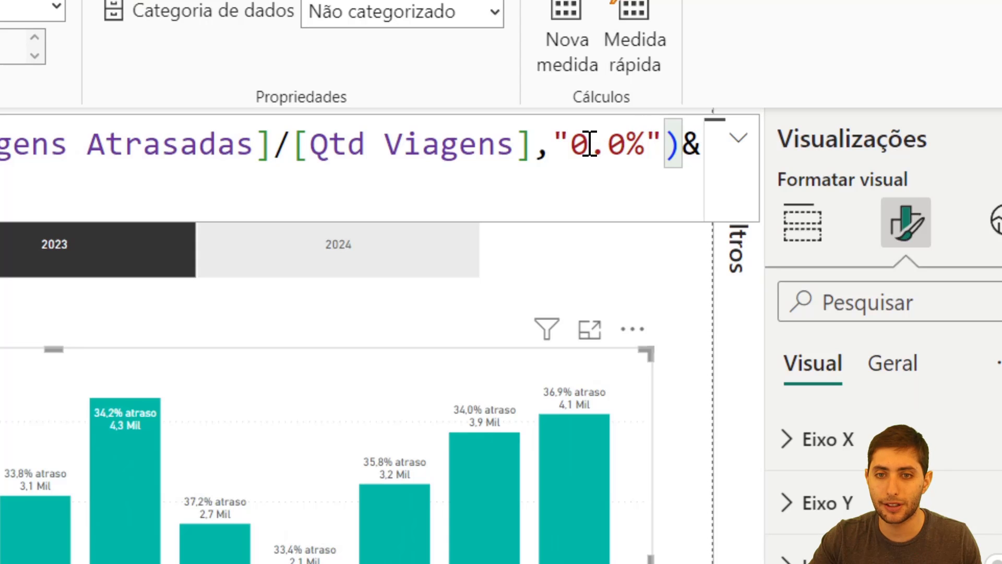
double_click(573, 144)
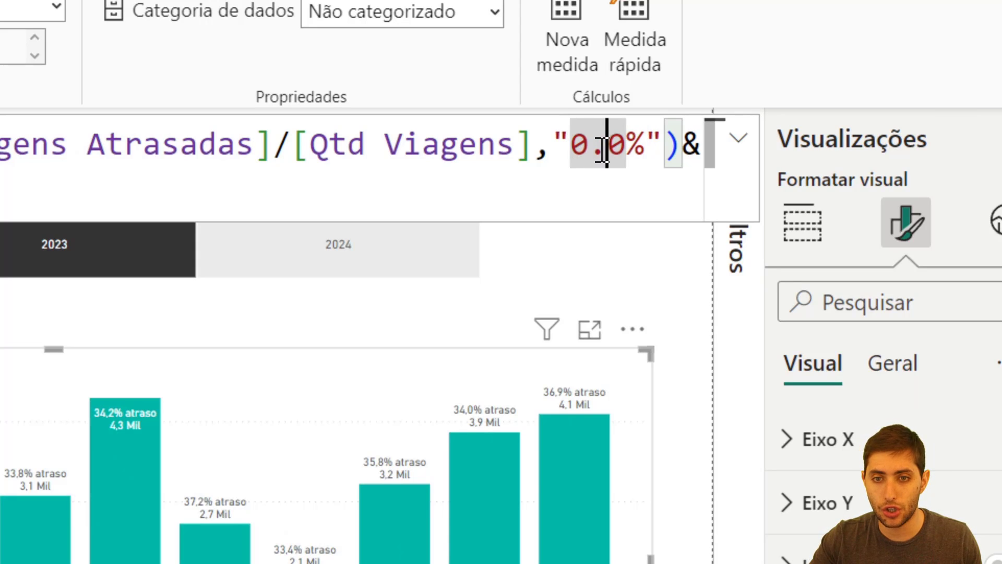
drag(593, 152, 600, 151)
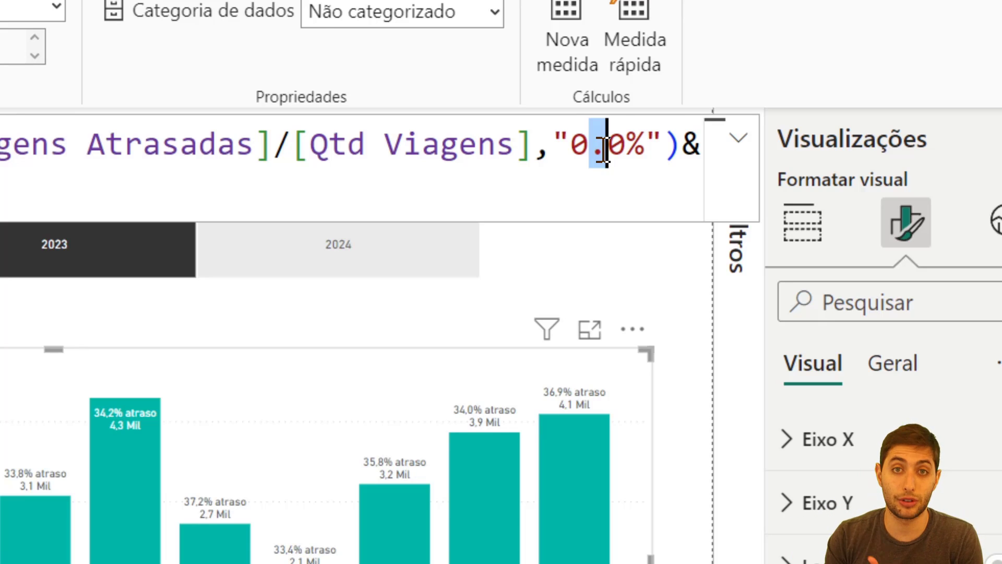
click(608, 152)
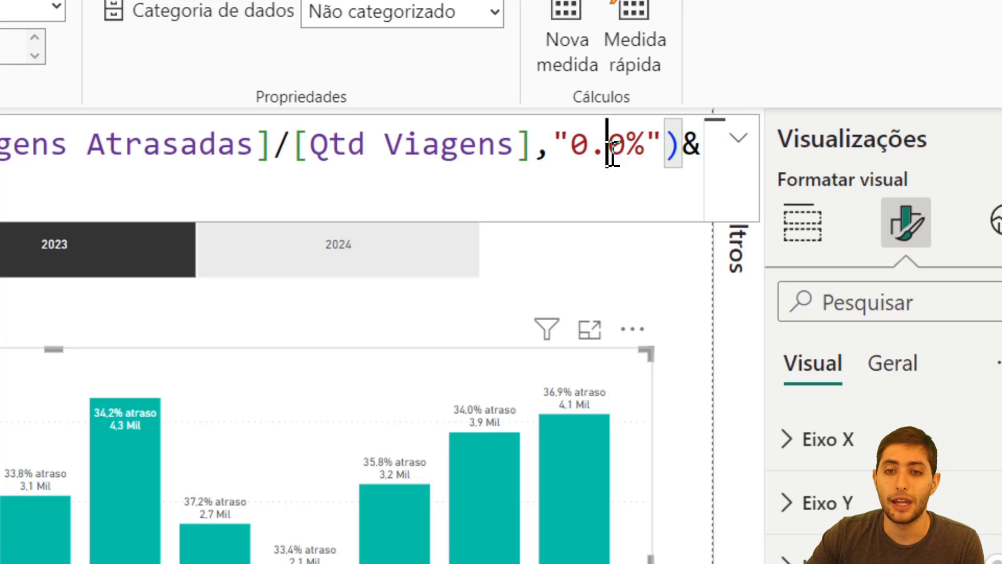
drag(591, 152, 627, 149)
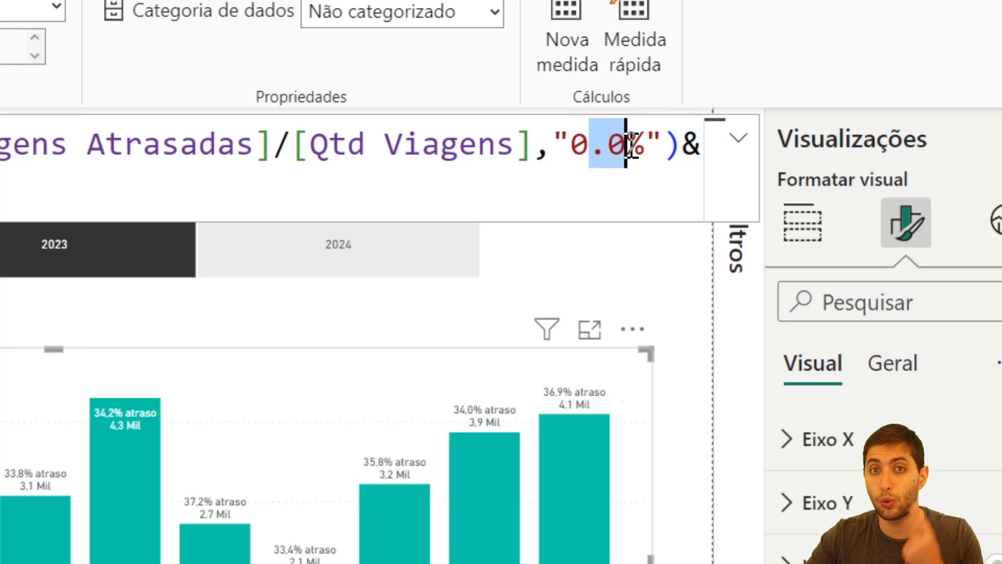
click(629, 148)
drag(629, 148, 639, 147)
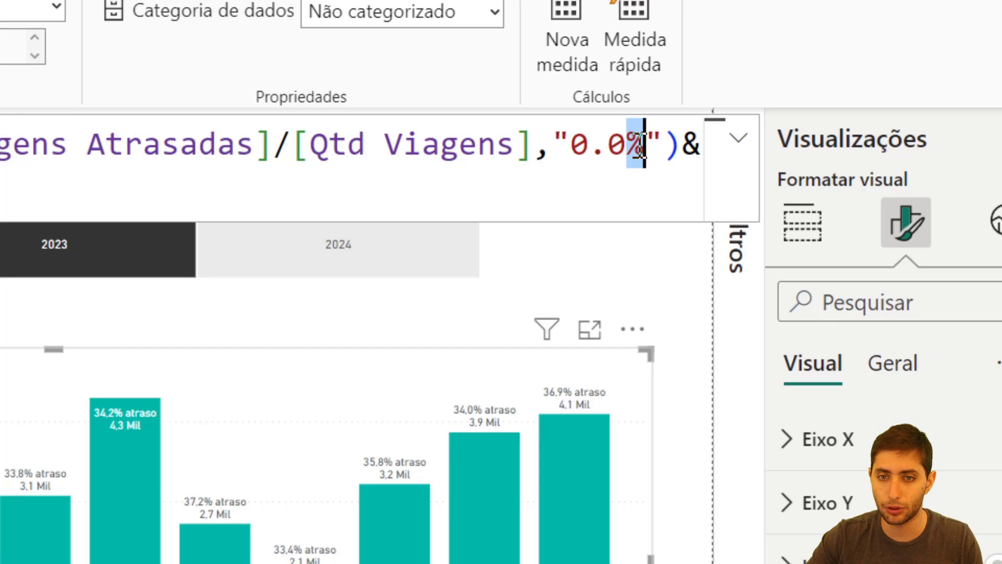
Set the % Atraso measure's format string to "0.00%" for two decimal places and commit the formula
click(611, 147)
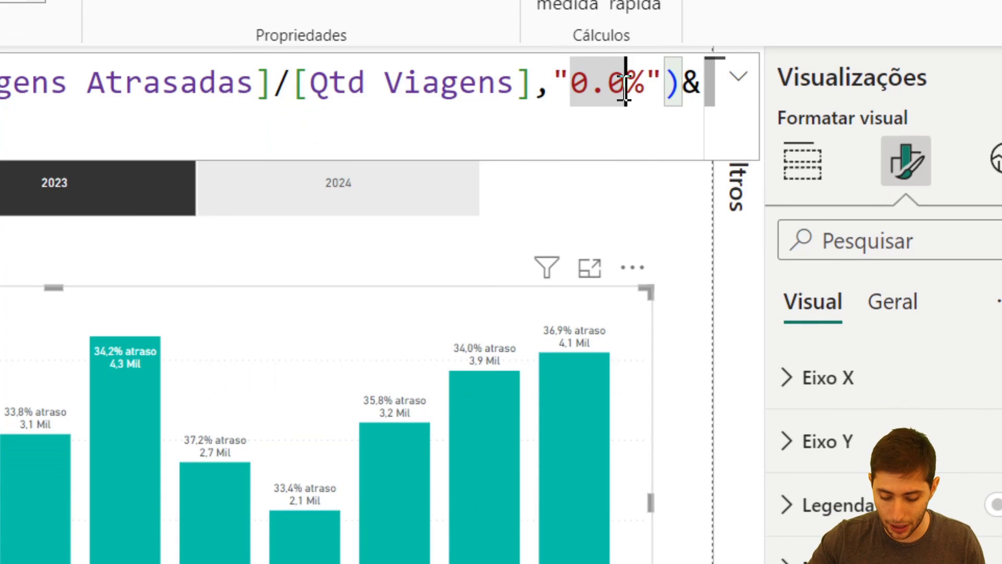
text(0)
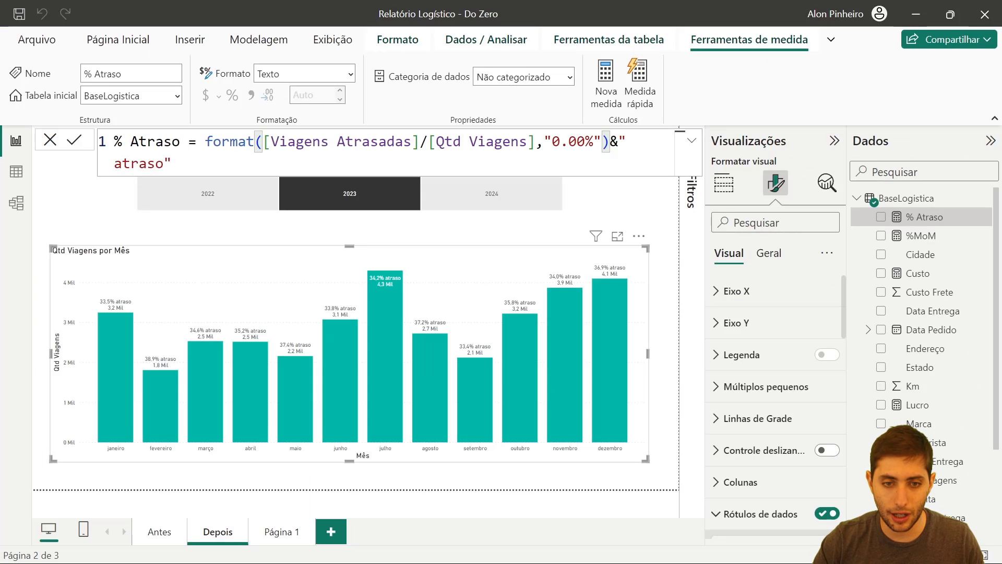
key(Return)
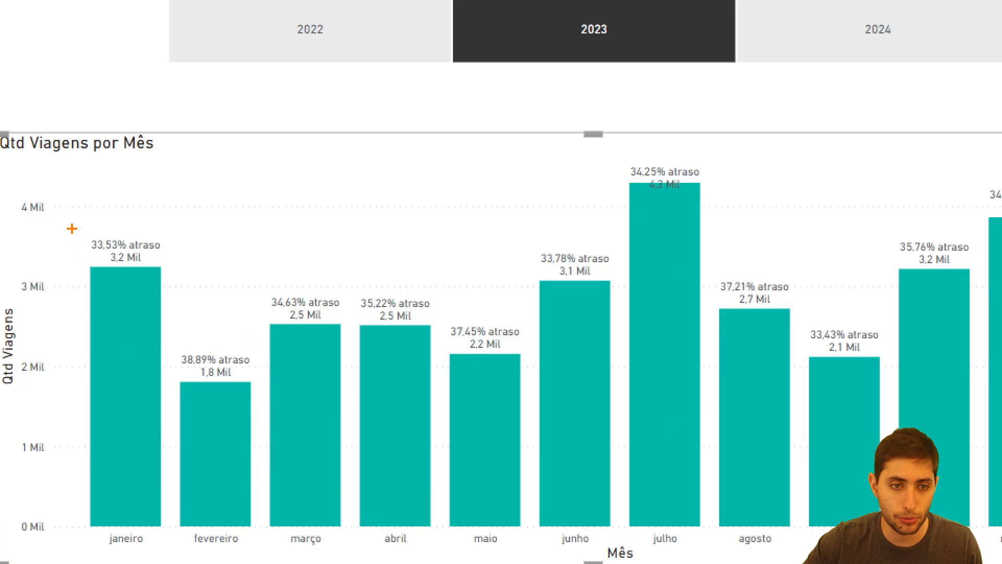
Change the % Atraso measure's format string to "0%" so it has no decimals, and commit the formula
drag(72, 228, 142, 258)
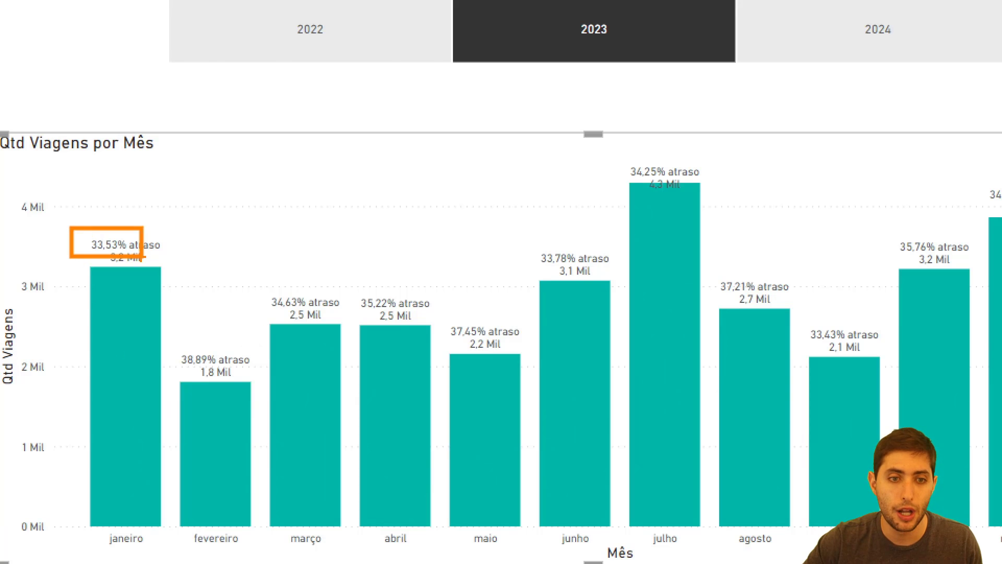
key(Escape)
drag(553, 141, 586, 141)
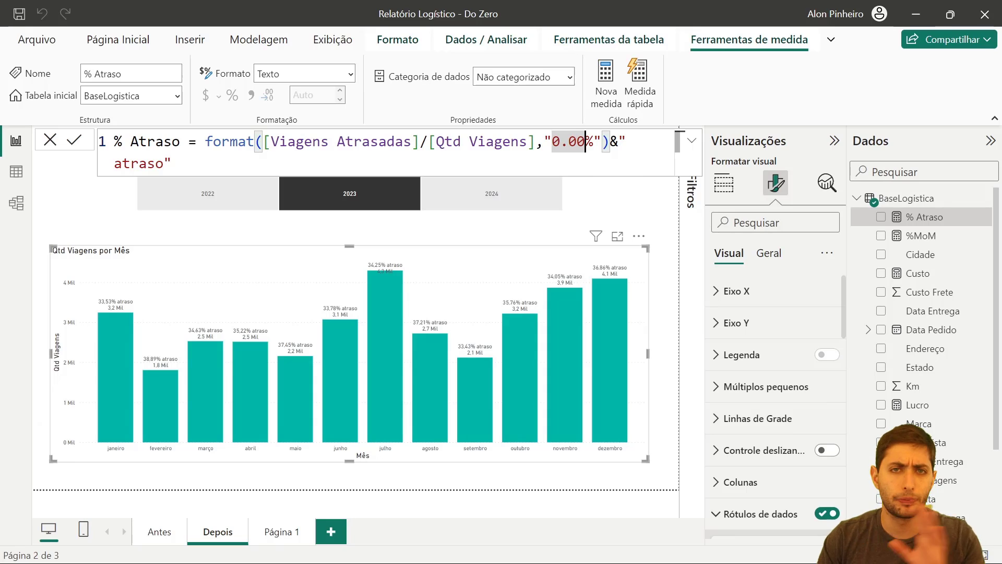
text(0)
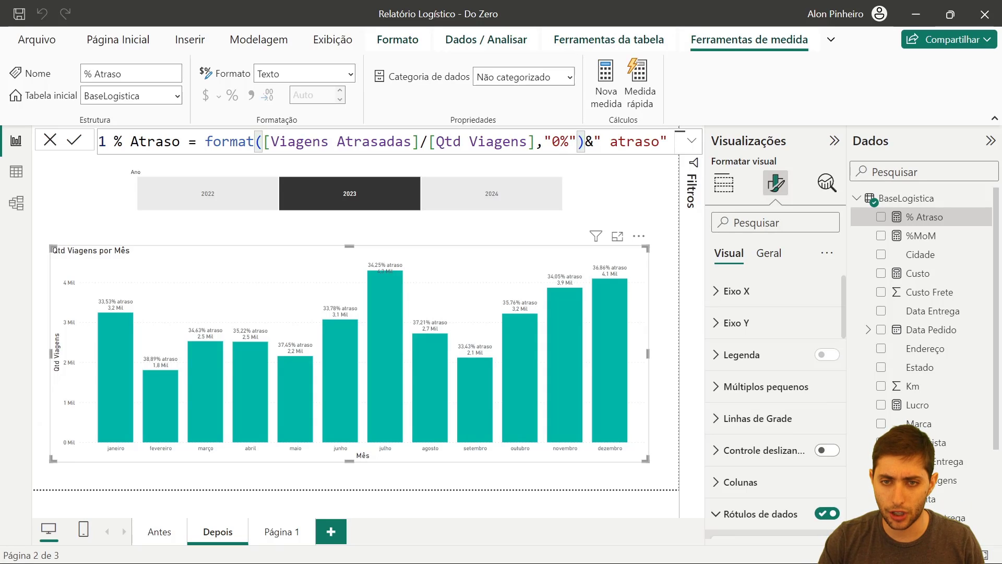
key(Return)
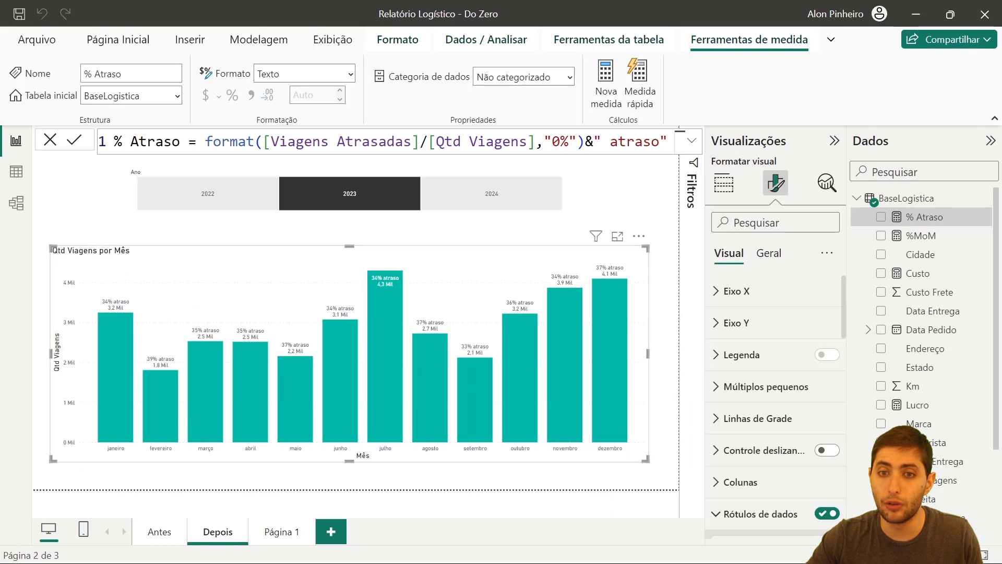
Return the % Atraso measure's format string to "0.0%", commit it and leave the formula for the report canvas
click(561, 142)
text(.0)
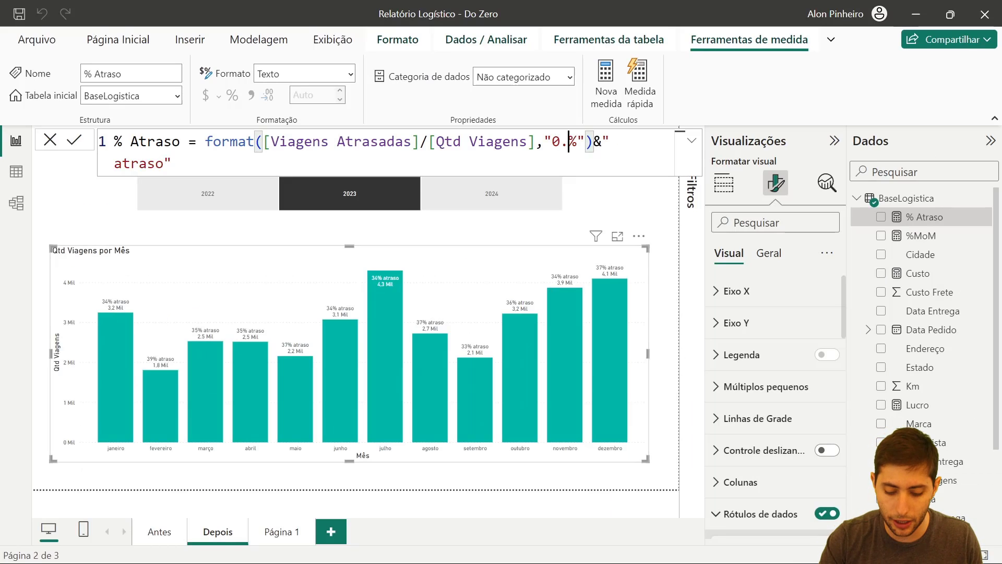
key(Return)
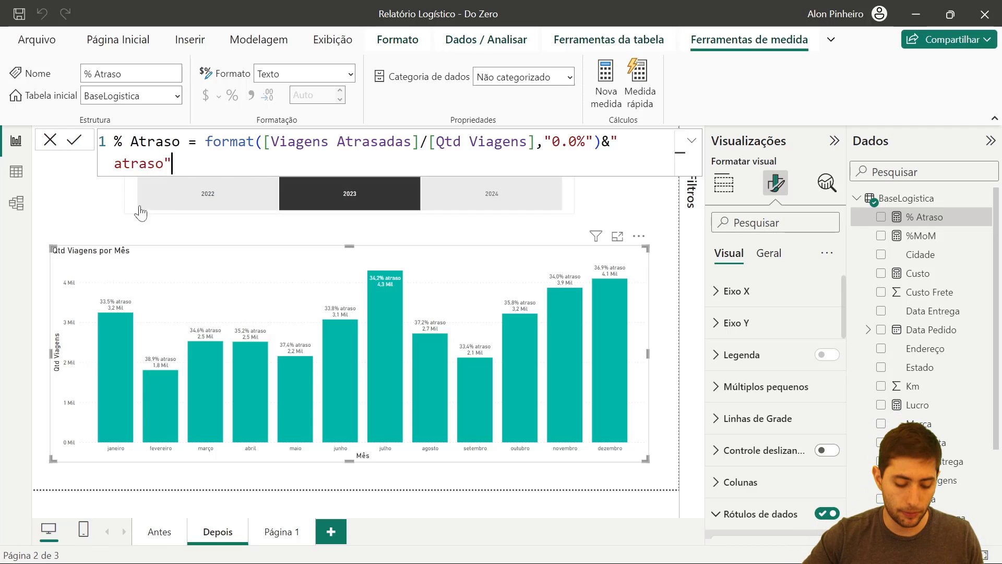
text($)
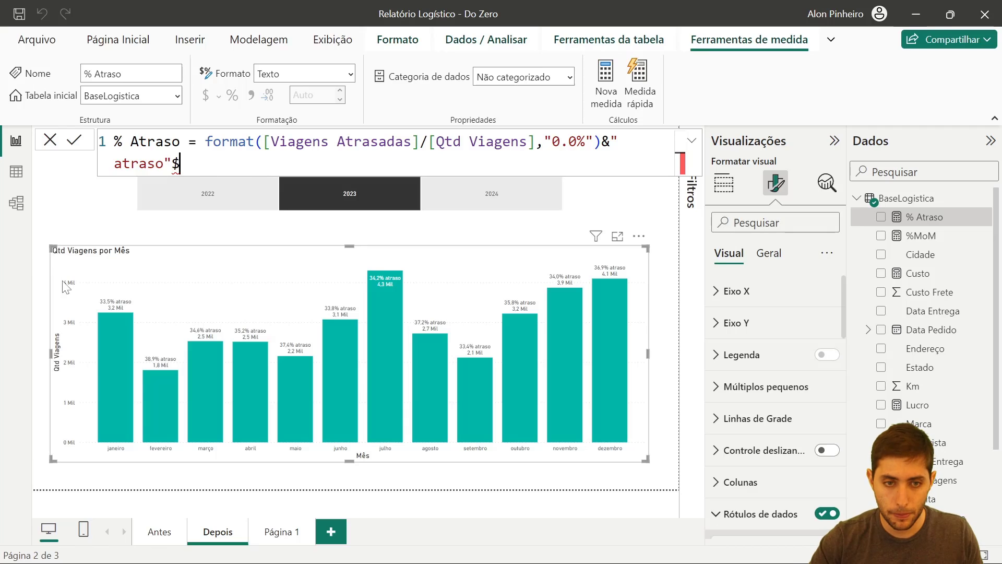
key(BackSpace)
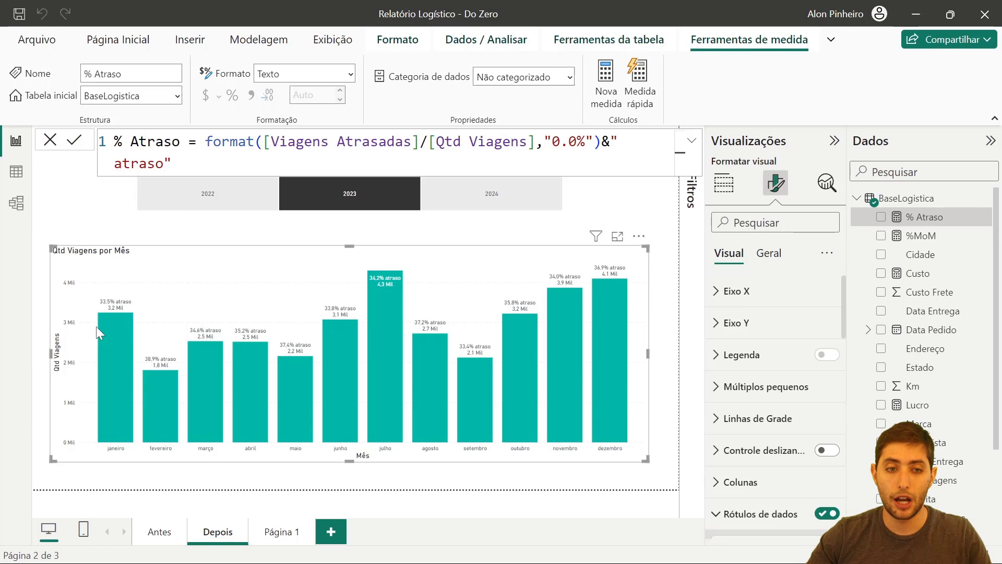
click(86, 228)
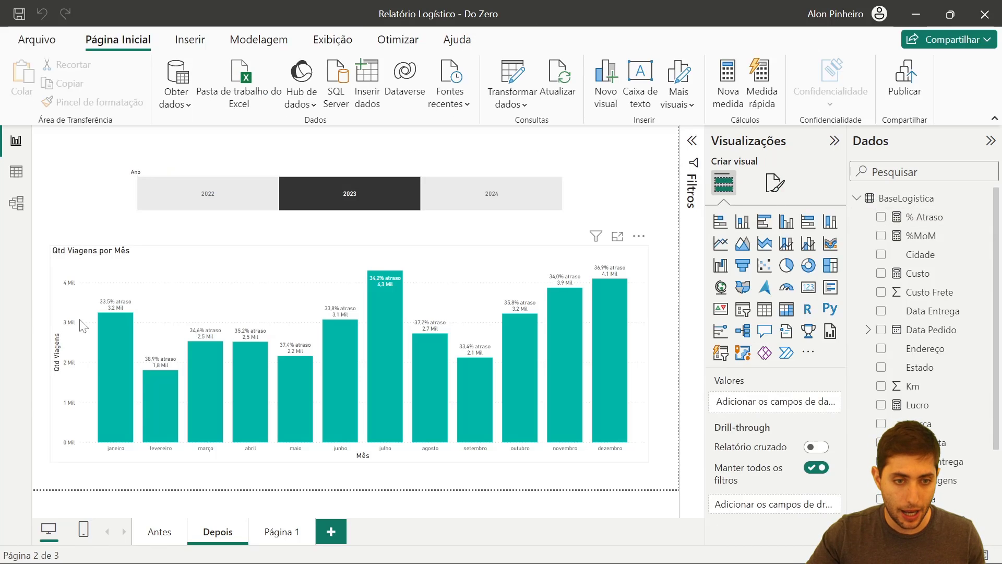
key(ctrl+1)
click(133, 371)
mouse_move(151, 190)
mouse_down()
mouse_move(227, 363)
mouse_move(257, 524)
mouse_up()
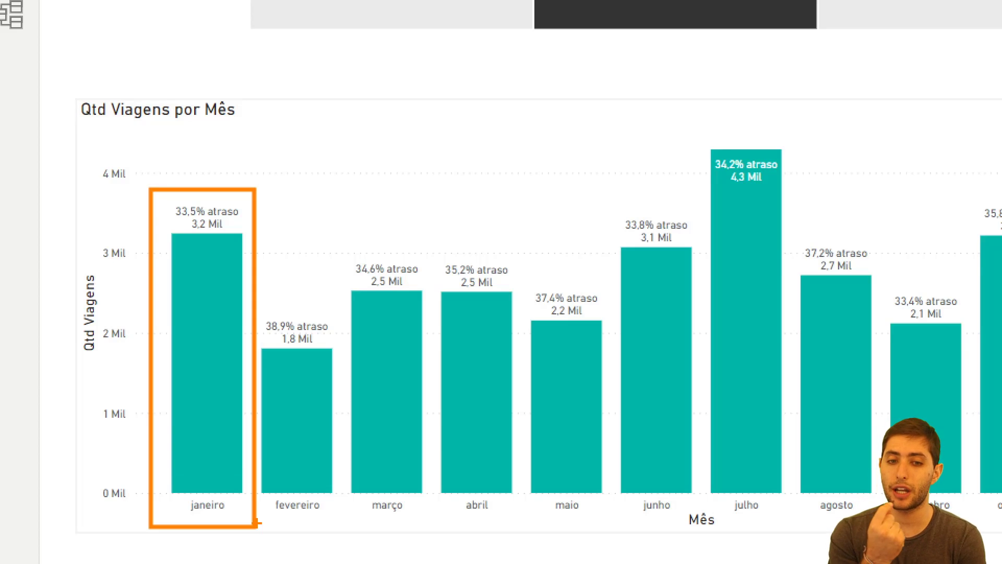
key(Escape)
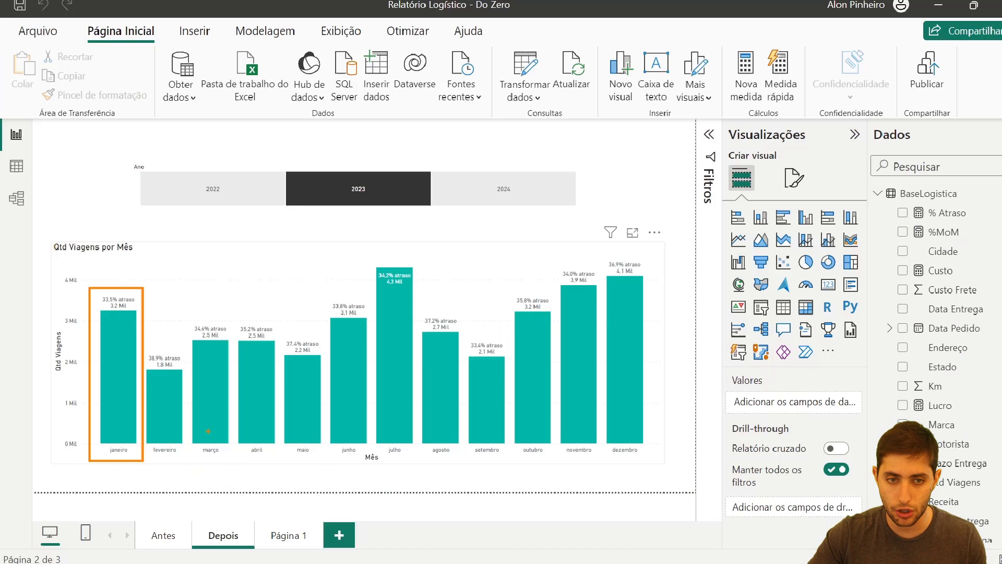
View the monthly chart for 2024 and 2022 using the Ano slicer, and return the selection to 2023
click(314, 201)
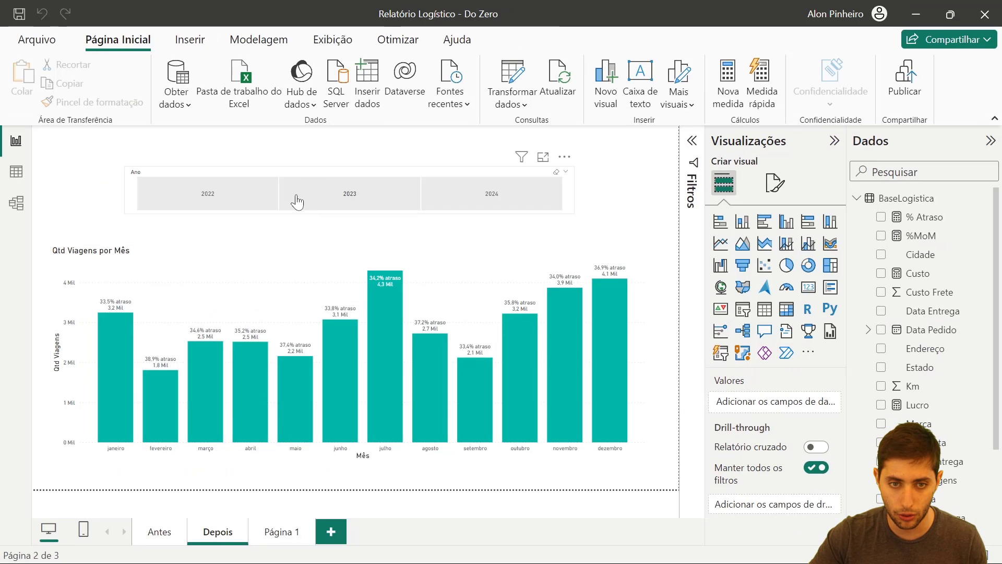
click(354, 197)
click(462, 201)
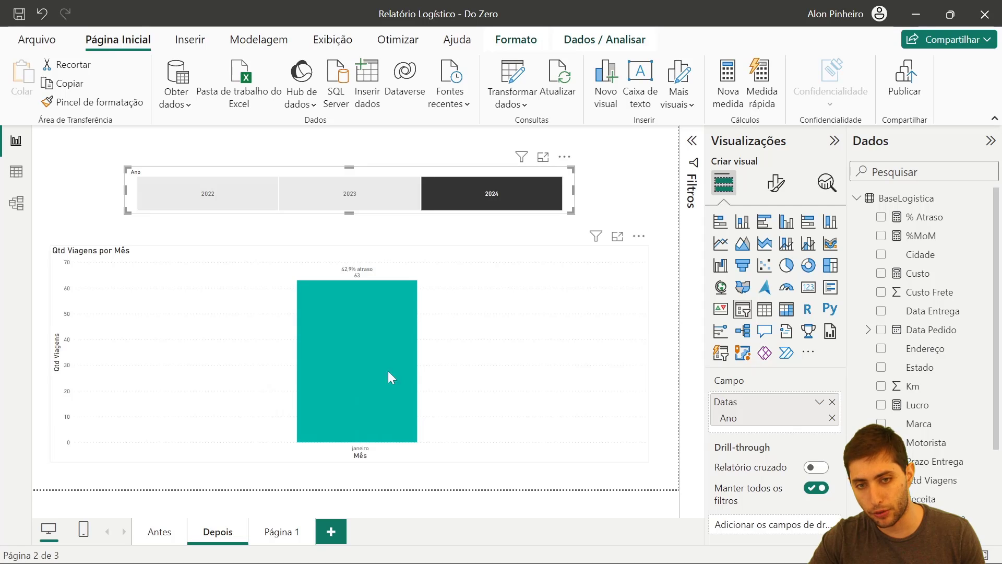
click(204, 198)
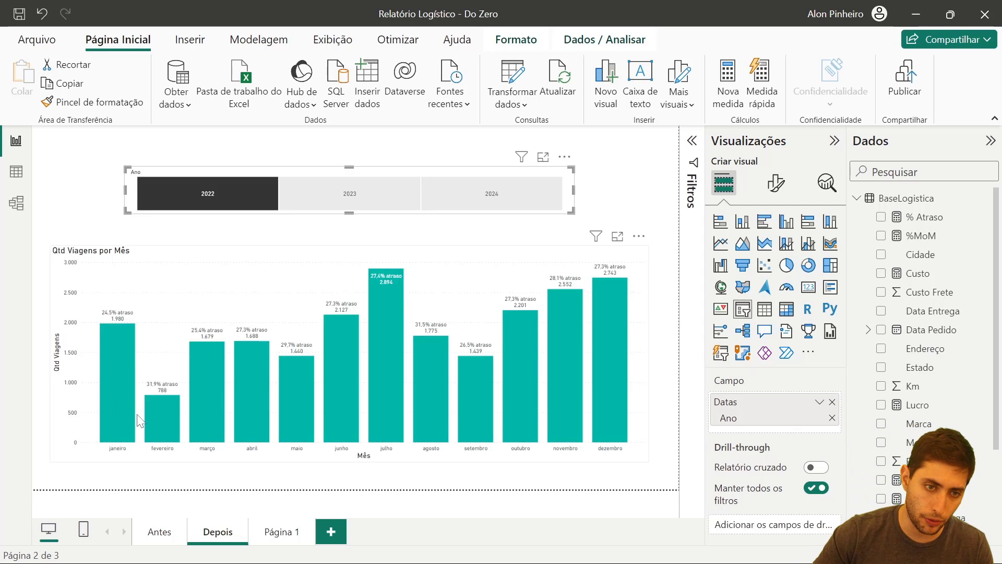
click(349, 200)
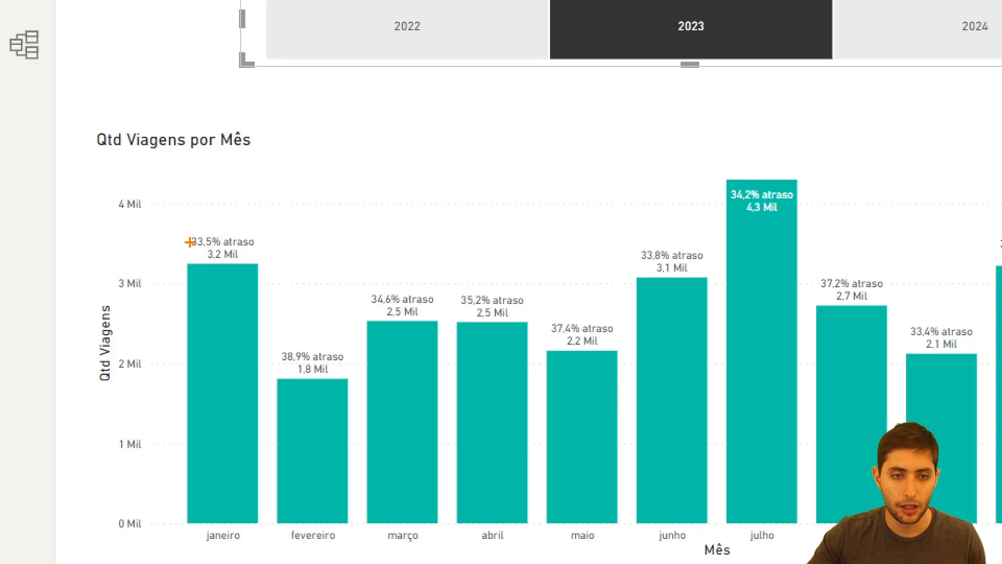
drag(175, 222, 278, 547)
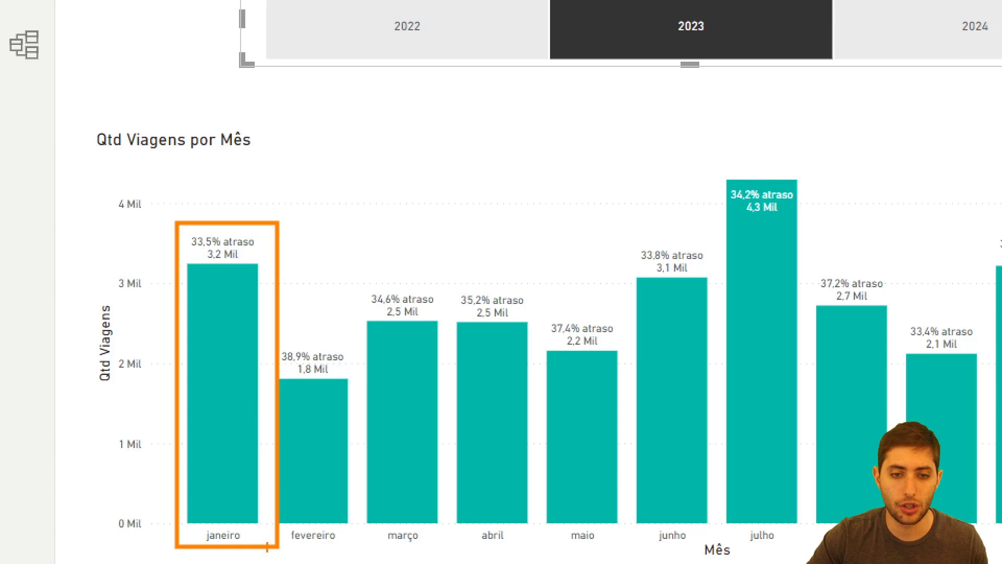
drag(265, 324, 370, 545)
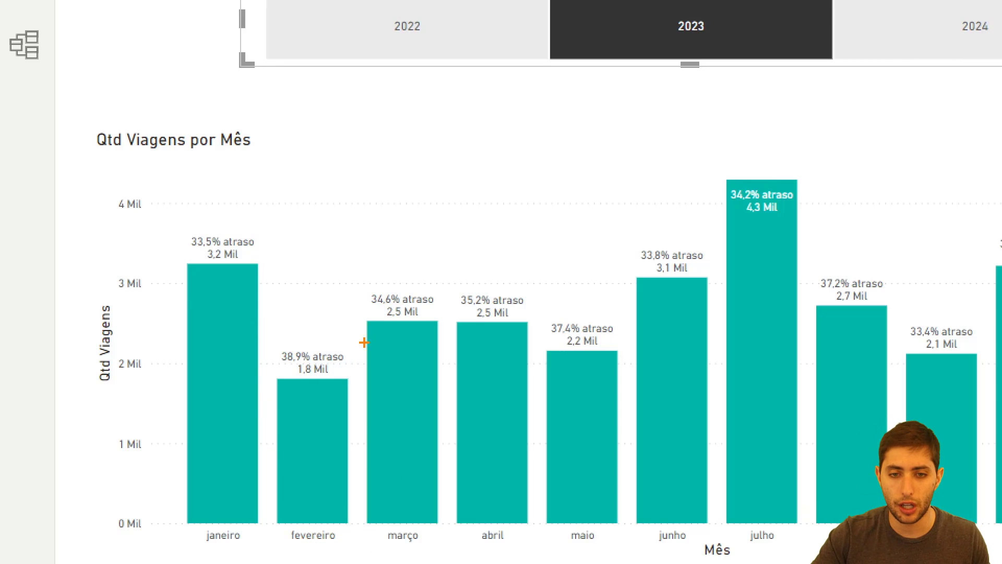
drag(355, 278, 457, 549)
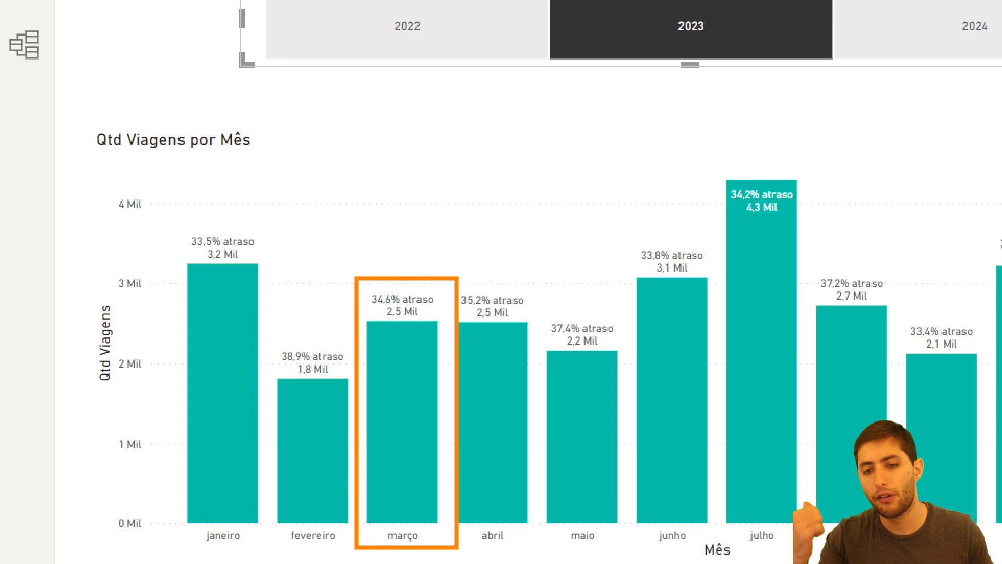
key(e)
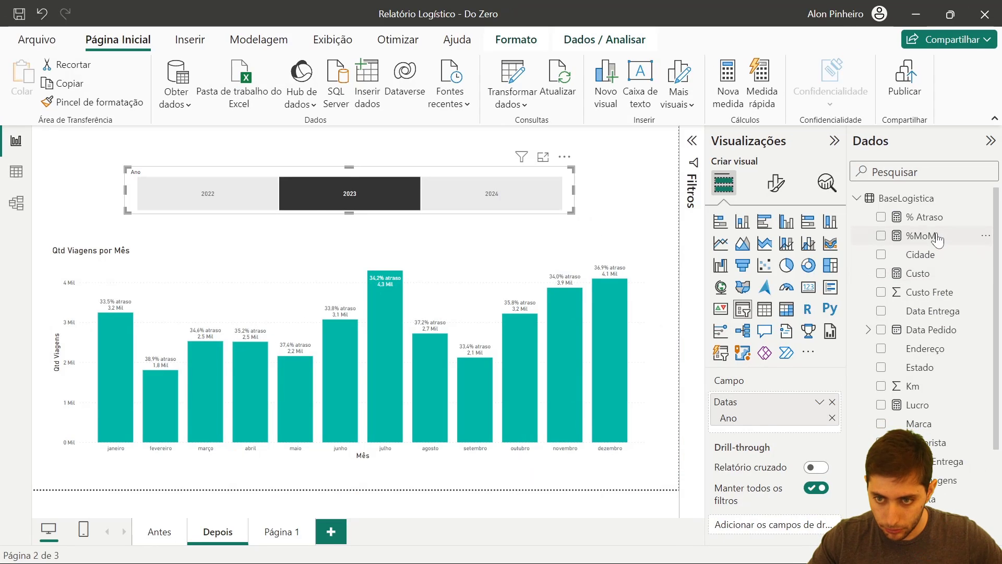
Open the %MoM measure's formula and examine how its mesanterior variable combines CALCULATE, [Qtd Viagens] and DATEADD
click(922, 236)
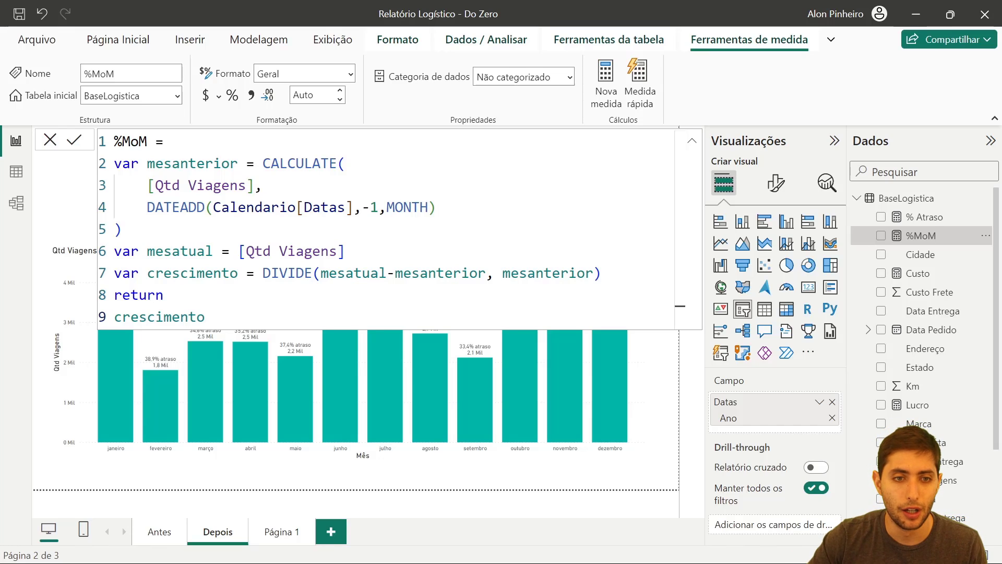
drag(115, 164, 140, 164)
drag(114, 251, 139, 252)
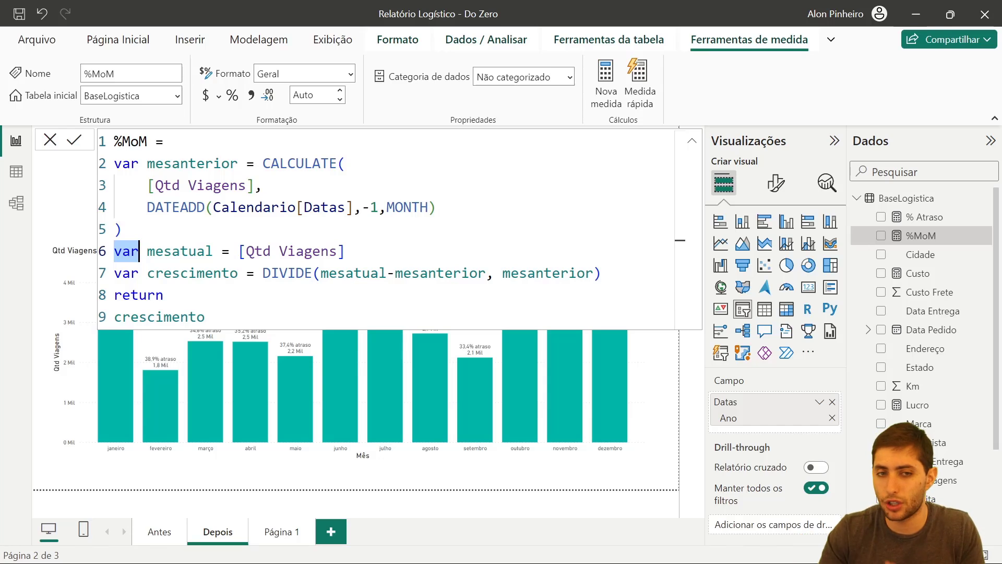
click(172, 186)
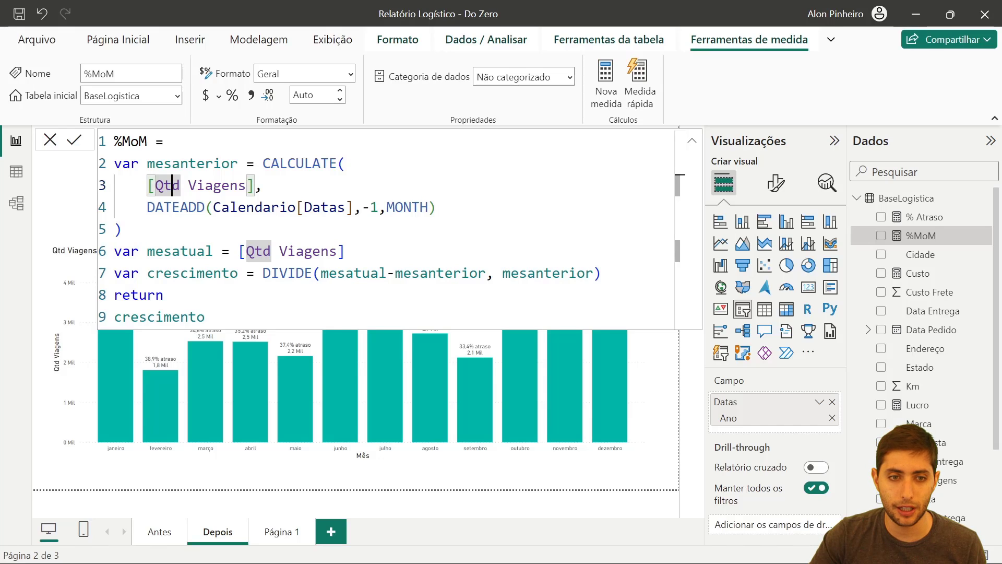
drag(147, 207, 437, 207)
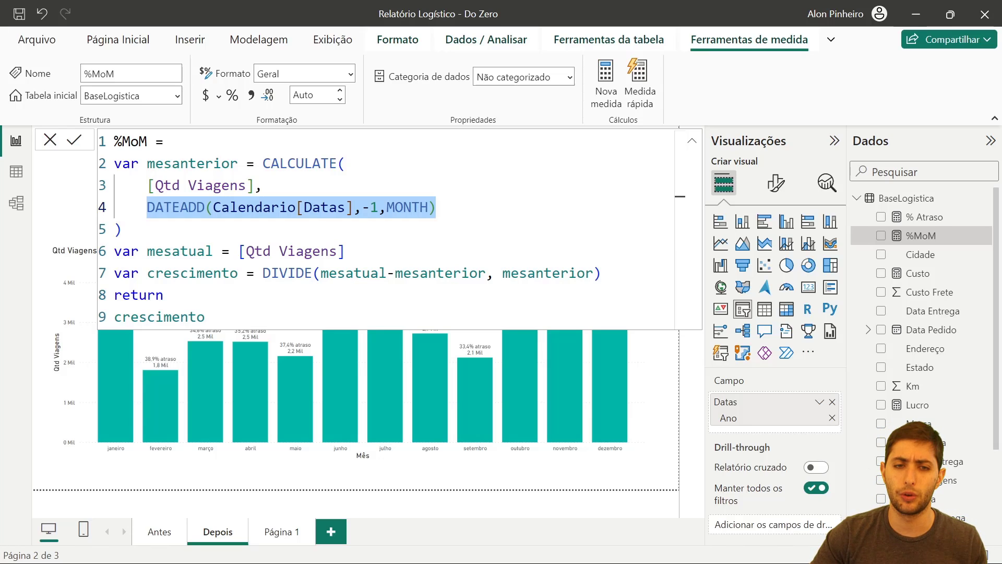
double_click(198, 207)
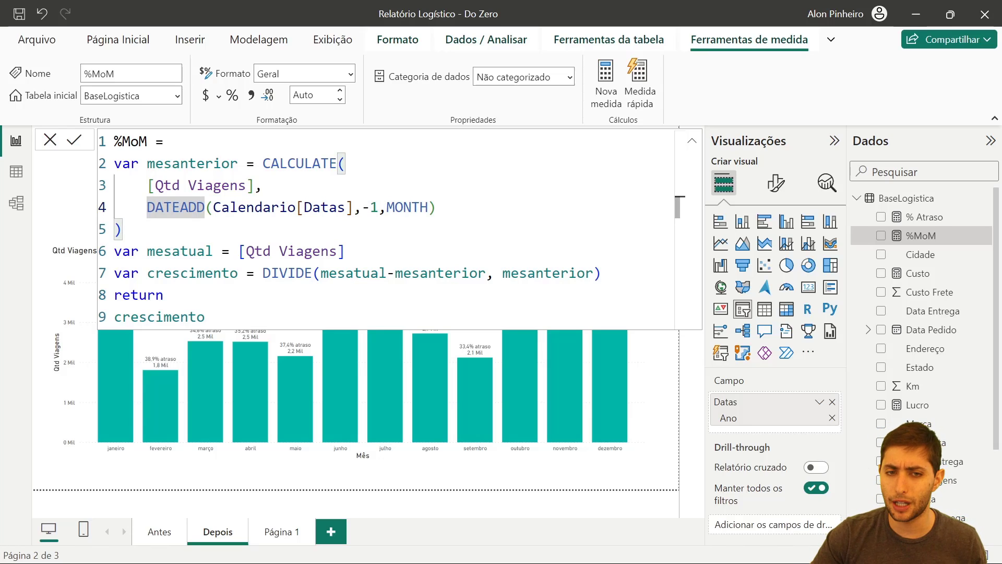
double_click(304, 163)
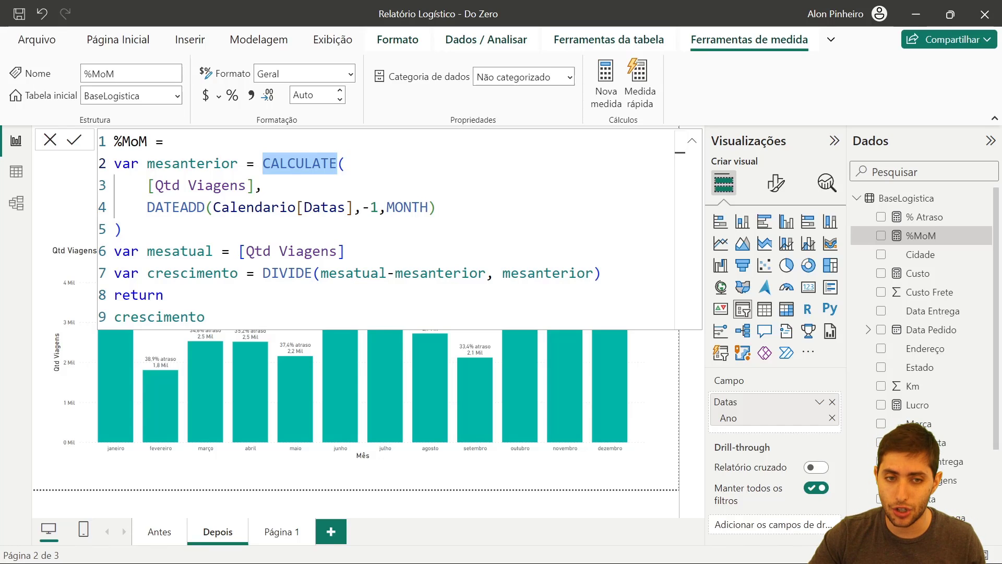
double_click(172, 207)
click(263, 164)
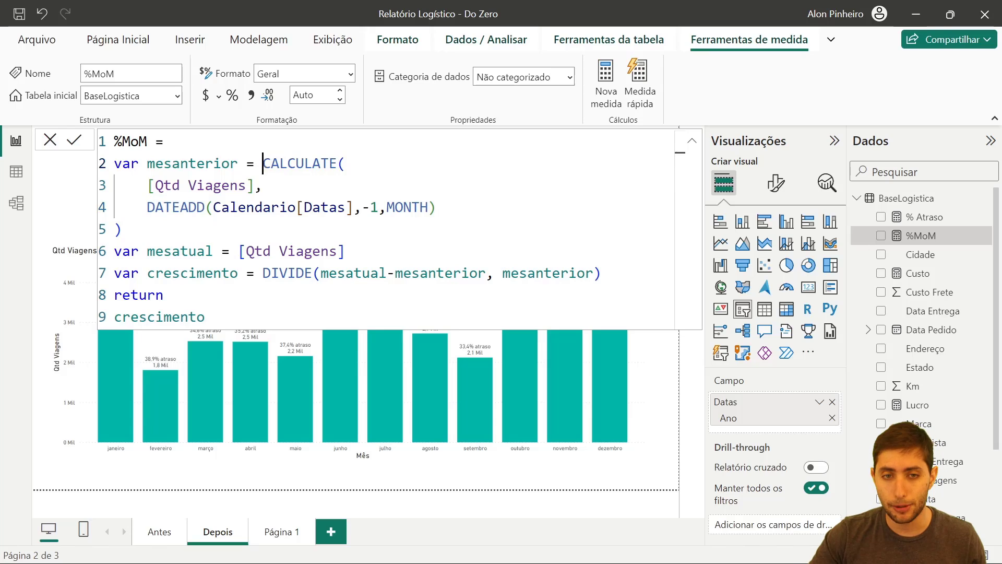
Examine the arguments of the mesanterior calculation, including Calendario[Datas], -1 and MONTH, against the February and March columns
drag(263, 164, 337, 163)
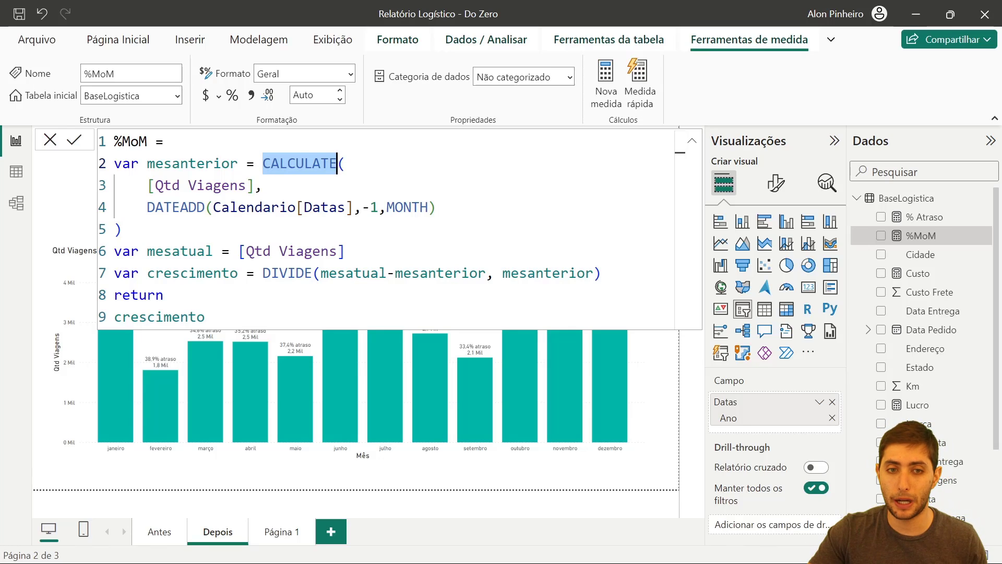
drag(147, 185, 172, 185)
key(shift+Right)
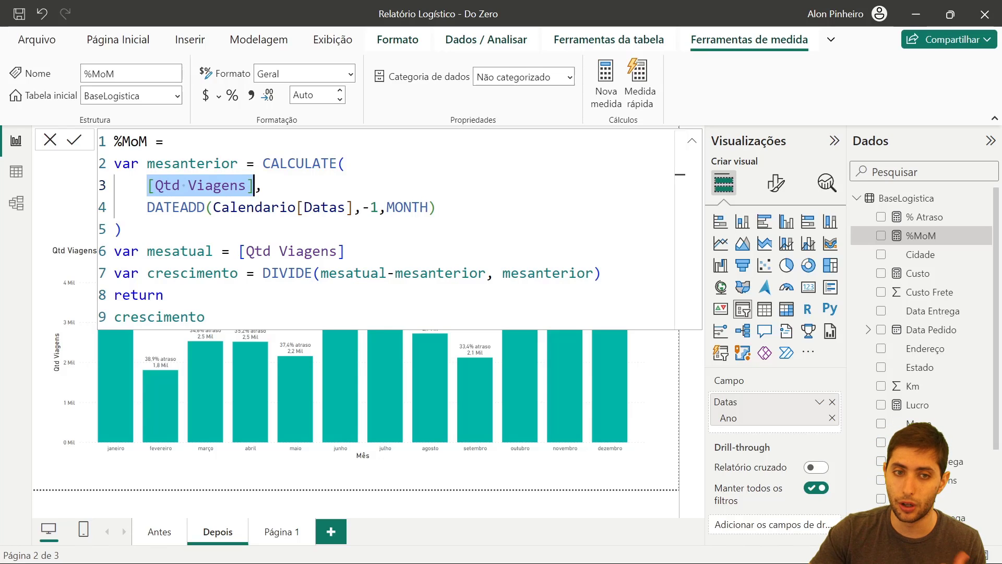
drag(147, 208, 354, 207)
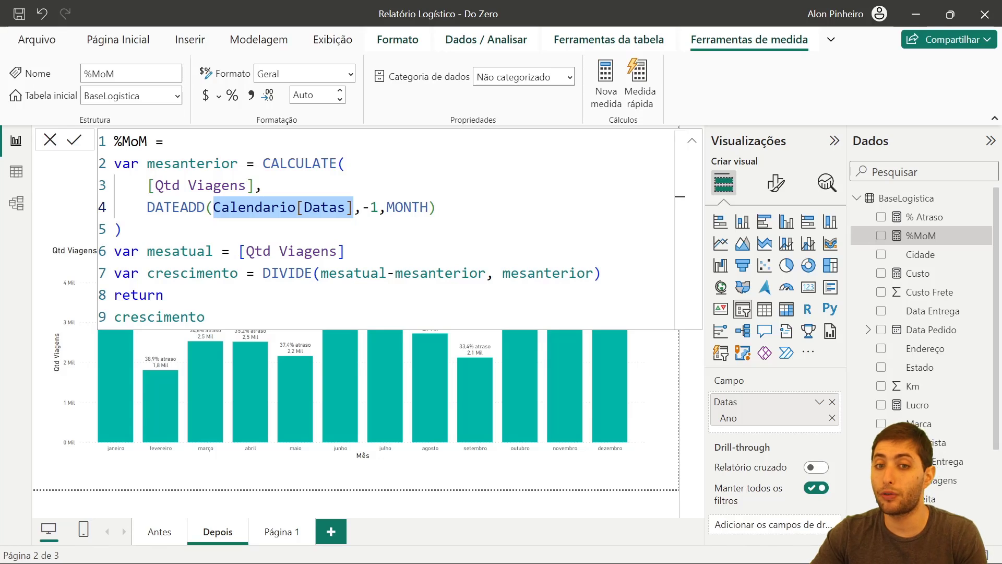
drag(362, 207, 428, 207)
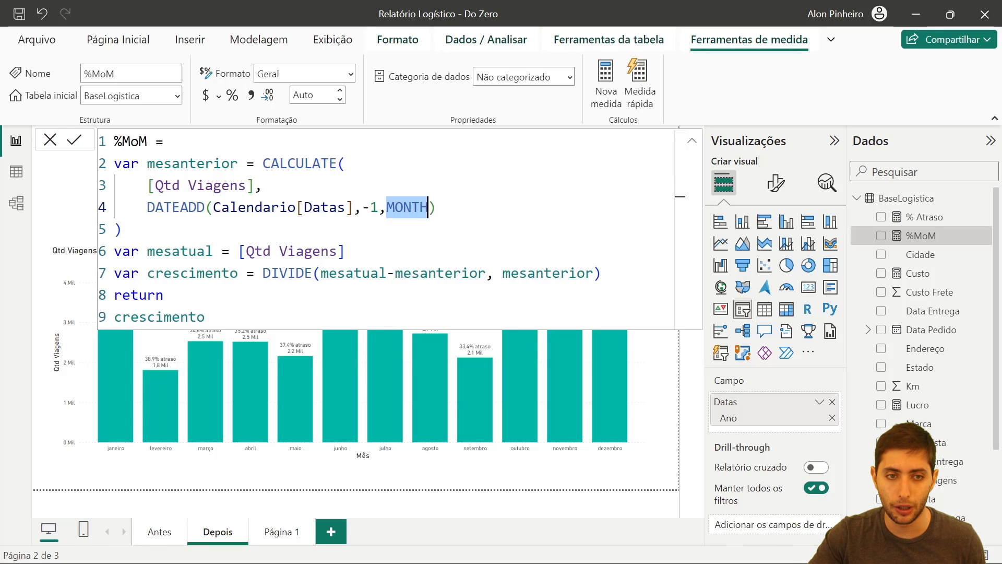
drag(114, 164, 122, 230)
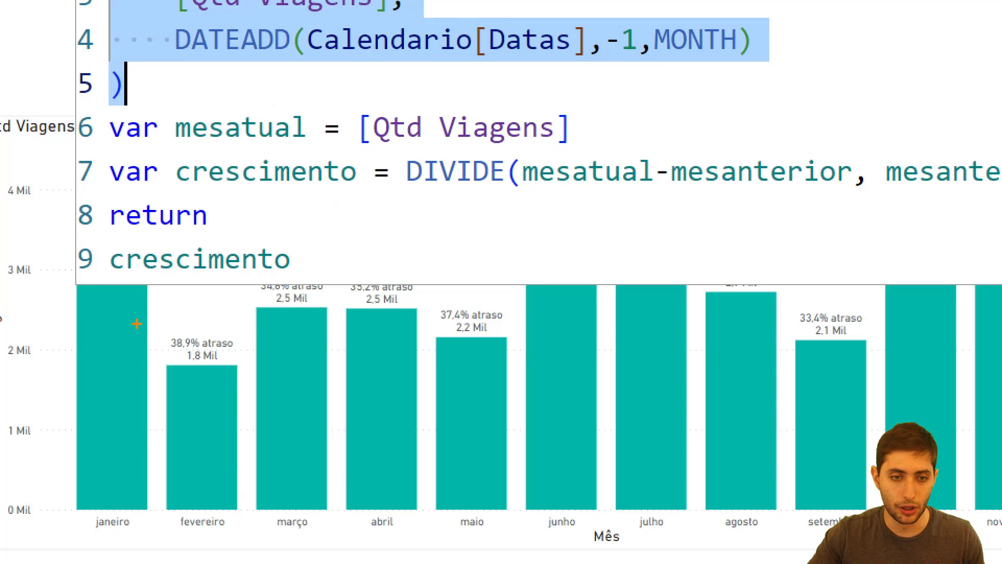
drag(137, 320, 238, 373)
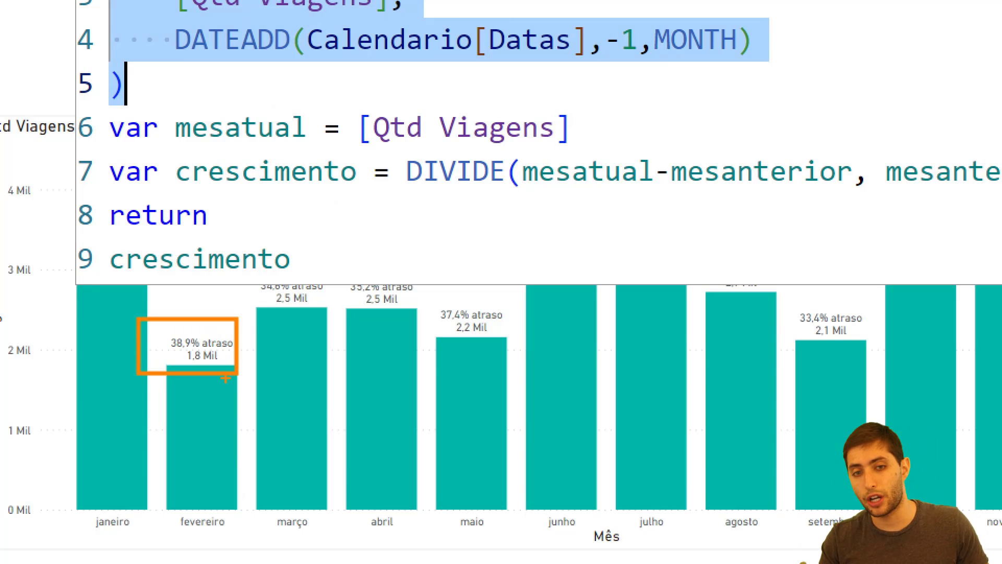
drag(243, 274, 324, 314)
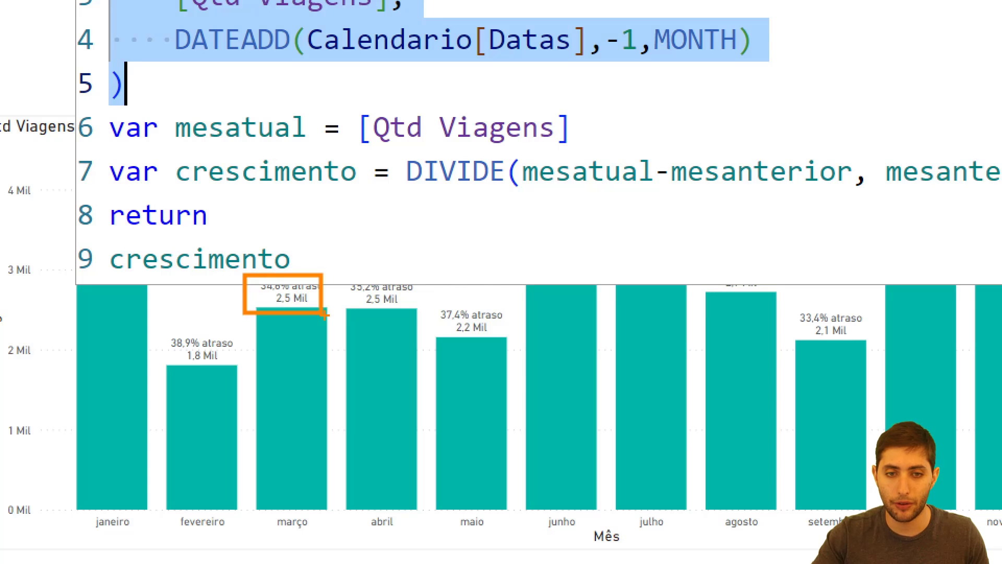
key(Escape)
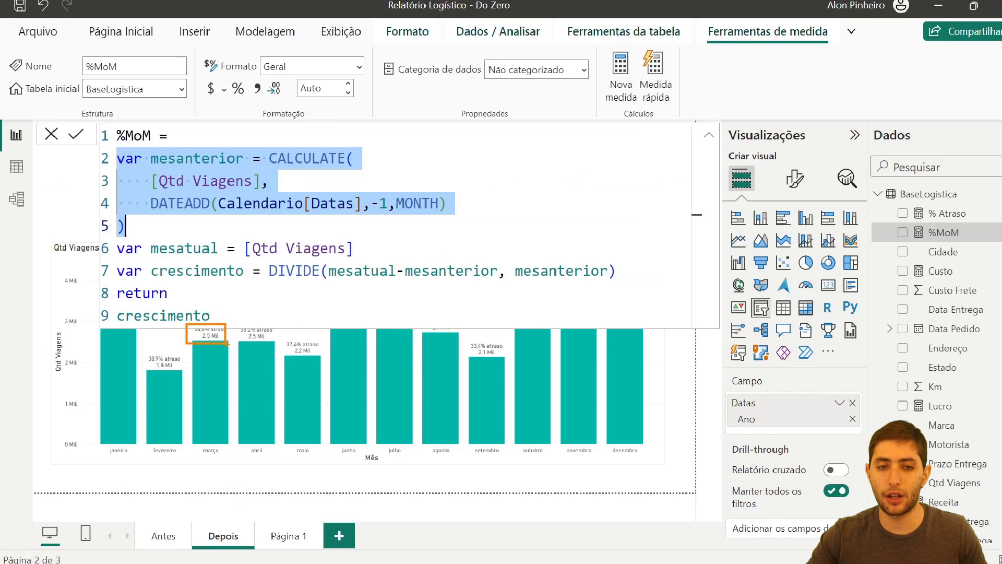
Examine the mesatual variable and the crescimento DIVIDE expression in the %MoM formula
click(213, 251)
click(209, 230)
drag(121, 231, 263, 164)
click(139, 251)
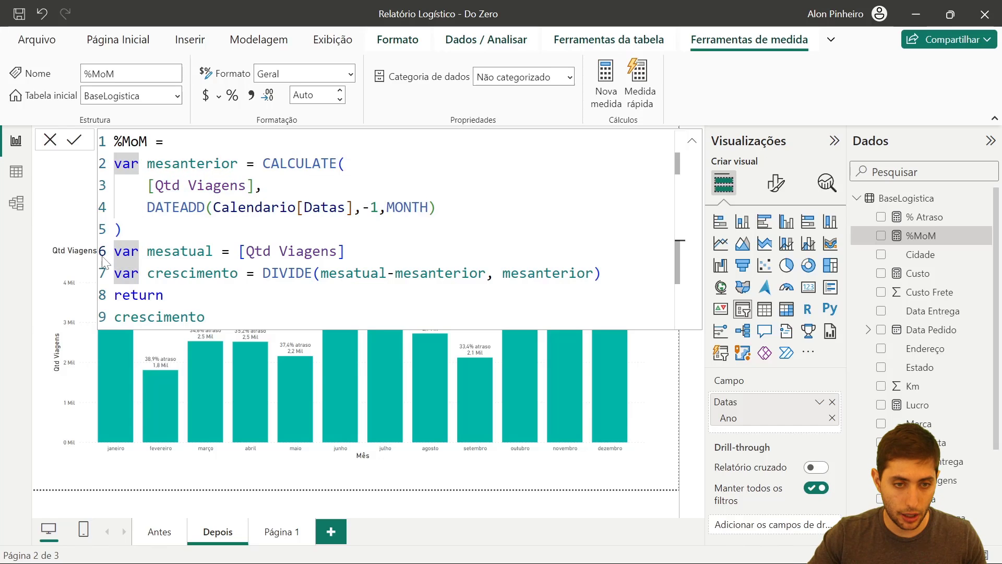
key(Home)
key(shift+End)
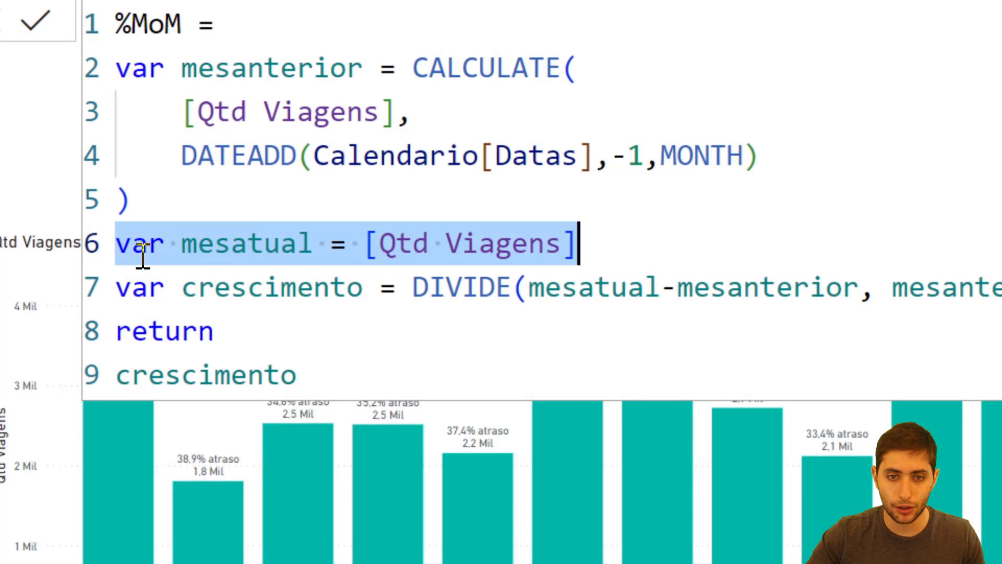
click(332, 253)
drag(362, 253, 593, 240)
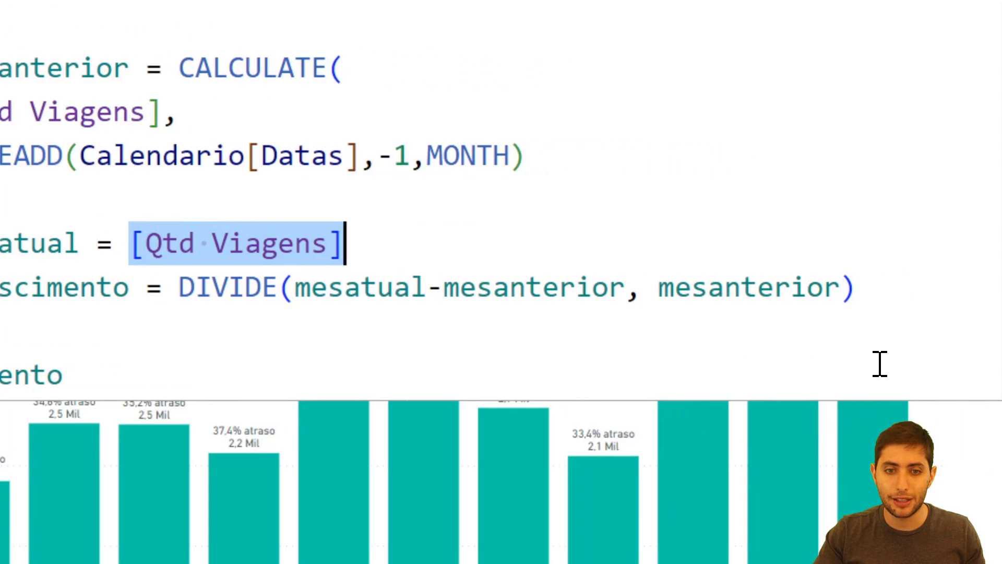
drag(294, 293, 839, 291)
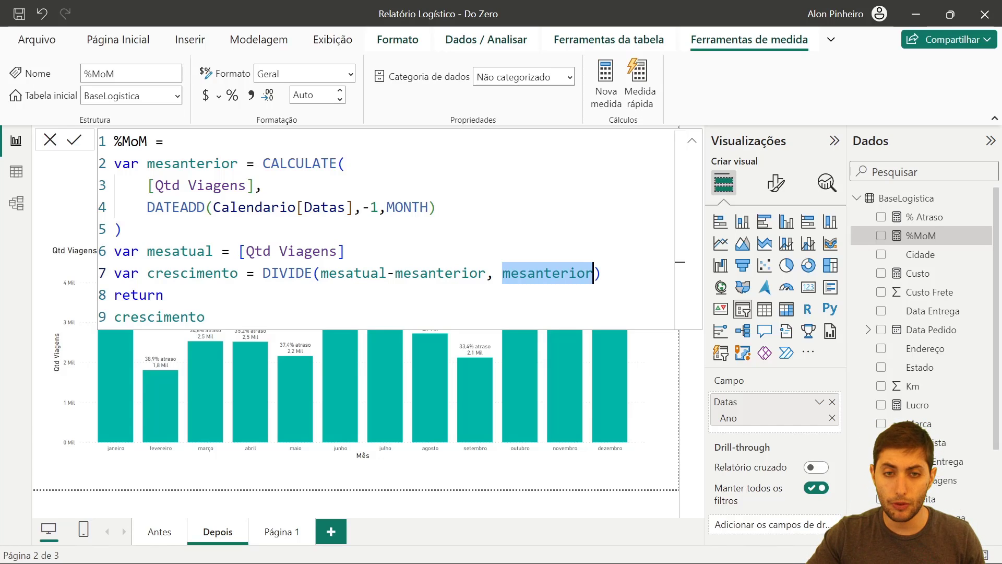
Turn on the detail line (Detalhe) in the data labels of the Qtd Viagens por Mês chart
click(348, 460)
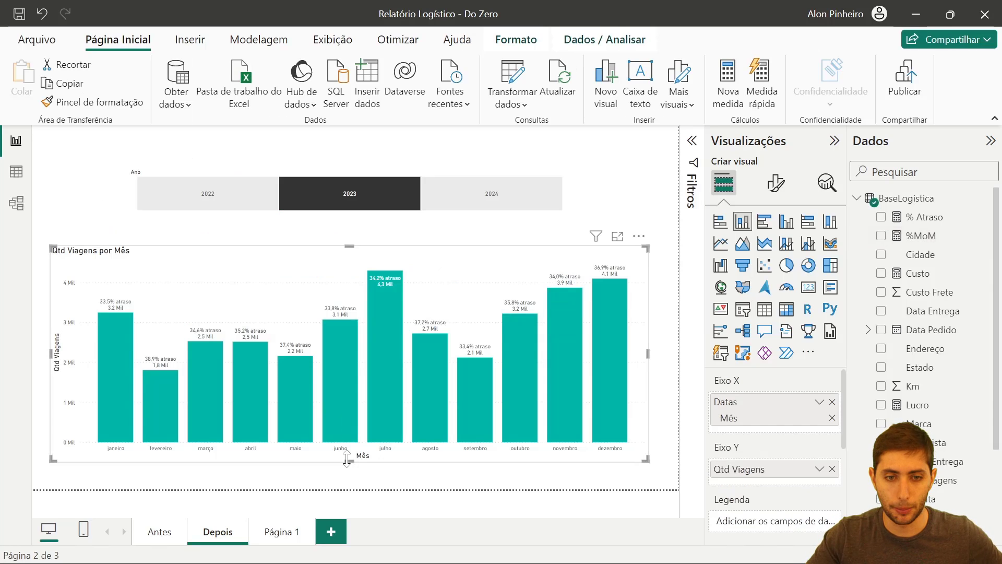
click(776, 183)
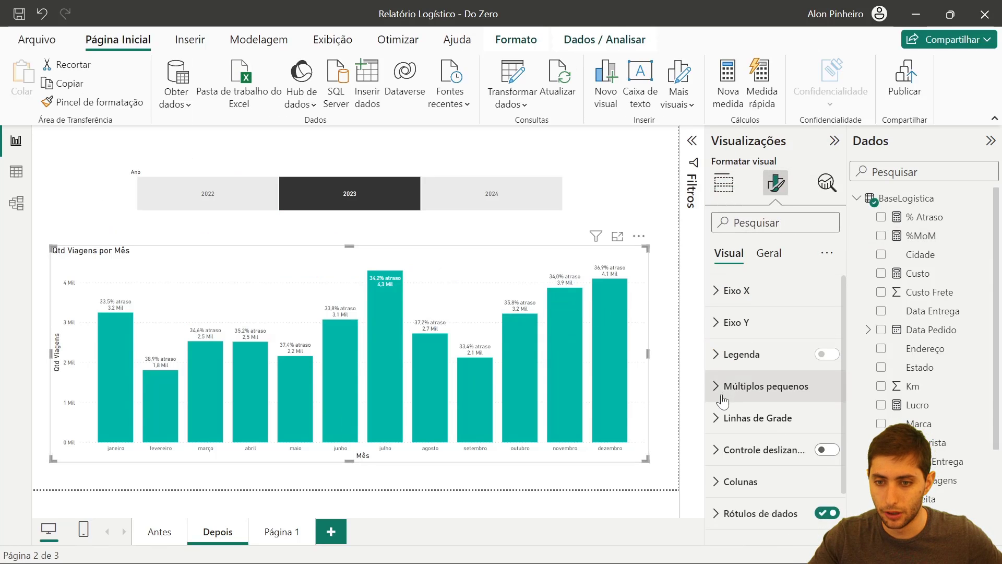
scroll(726, 408, down, 2)
click(767, 455)
scroll(776, 455, down, 5)
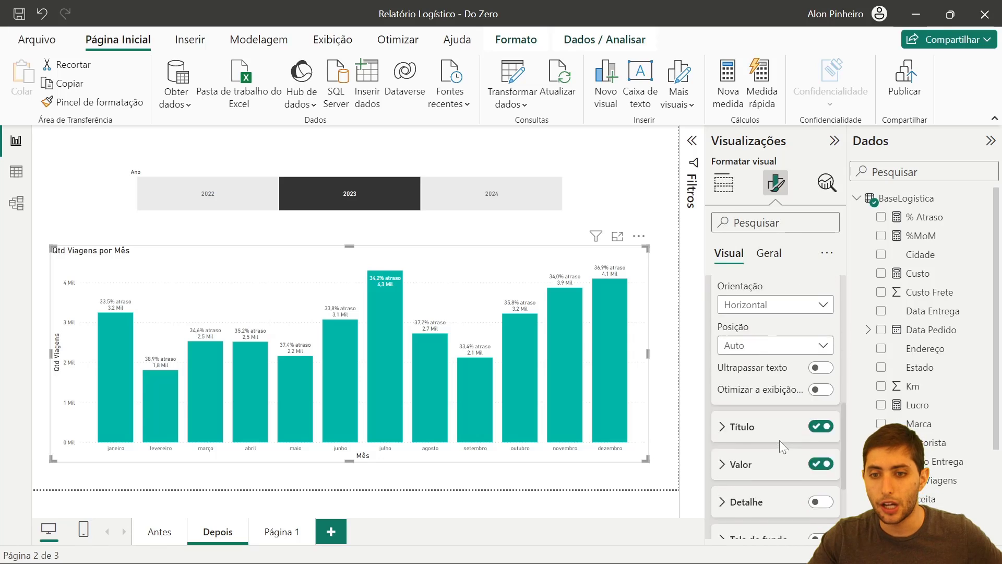
scroll(783, 447, down, 3)
scroll(763, 334, up, 1)
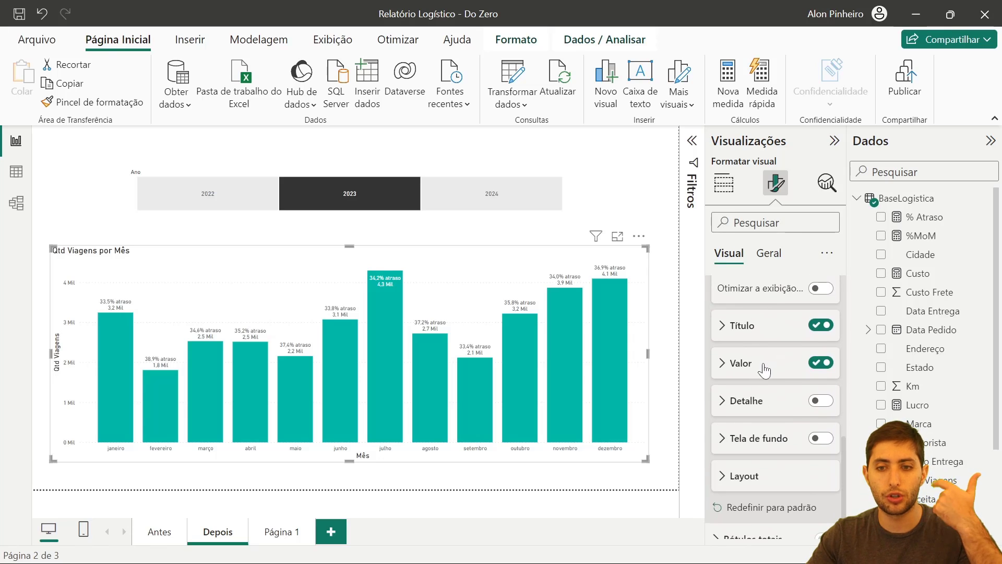
click(820, 400)
click(781, 412)
Add the %MoM measure from BaseLogistica as the data for the labels' detail line
scroll(788, 418, down, 1)
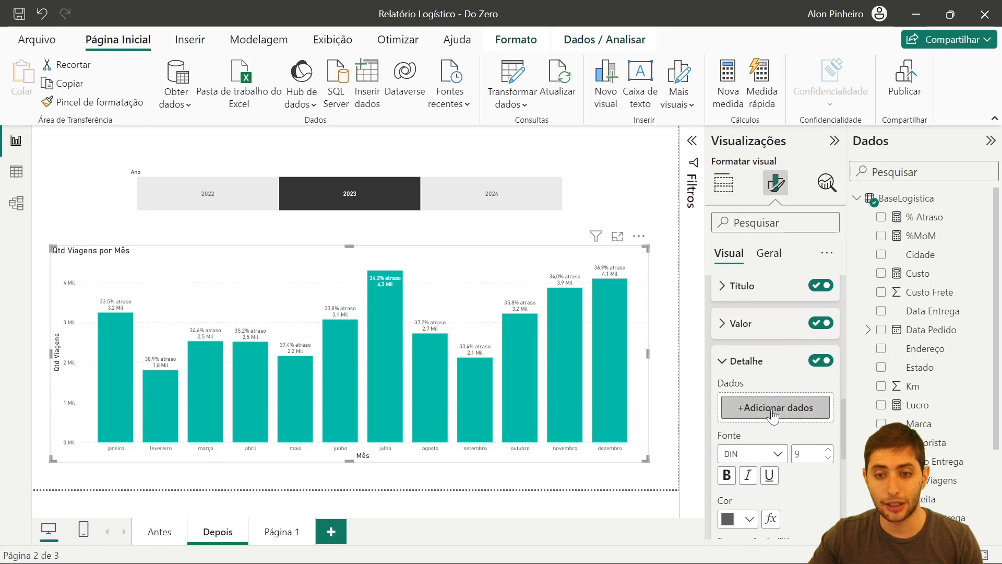
click(773, 411)
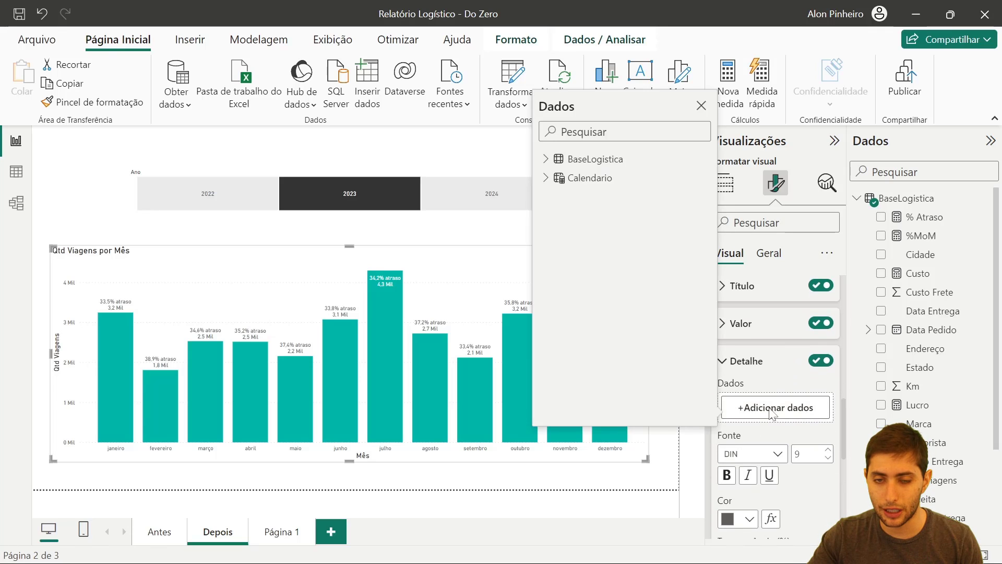
click(545, 160)
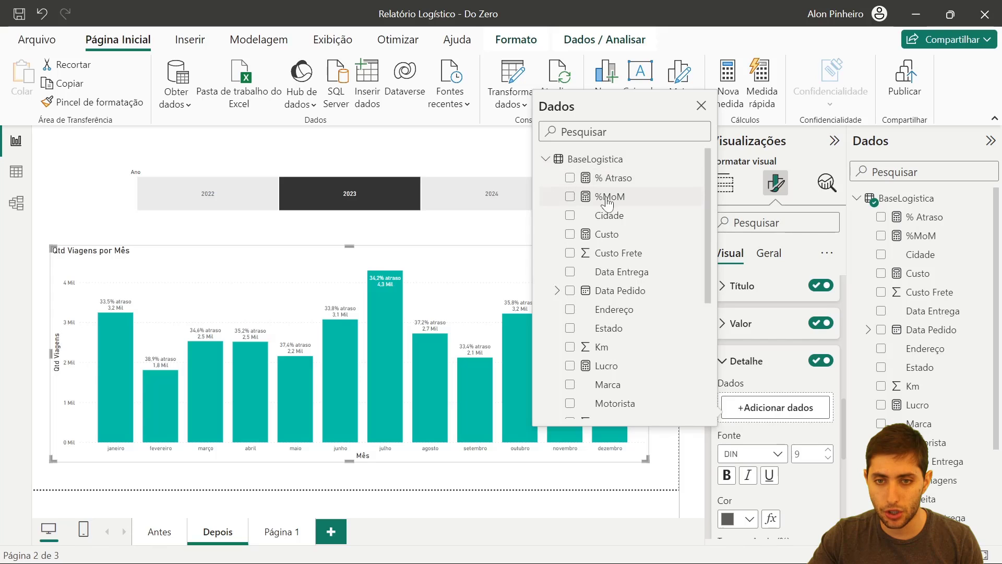
click(571, 197)
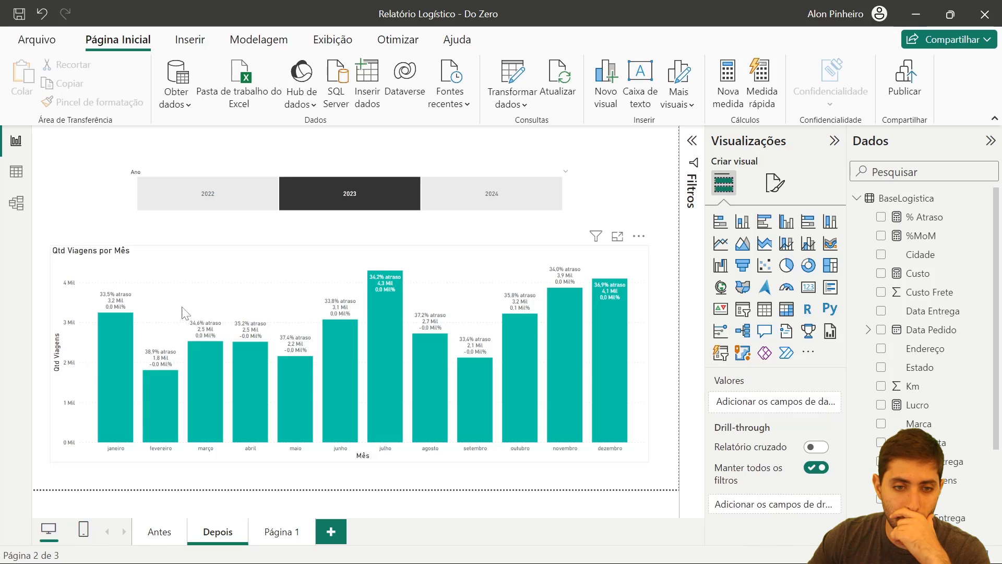
Set the display units of the %MoM detail in the monthly chart's data labels to Nenhum
click(143, 276)
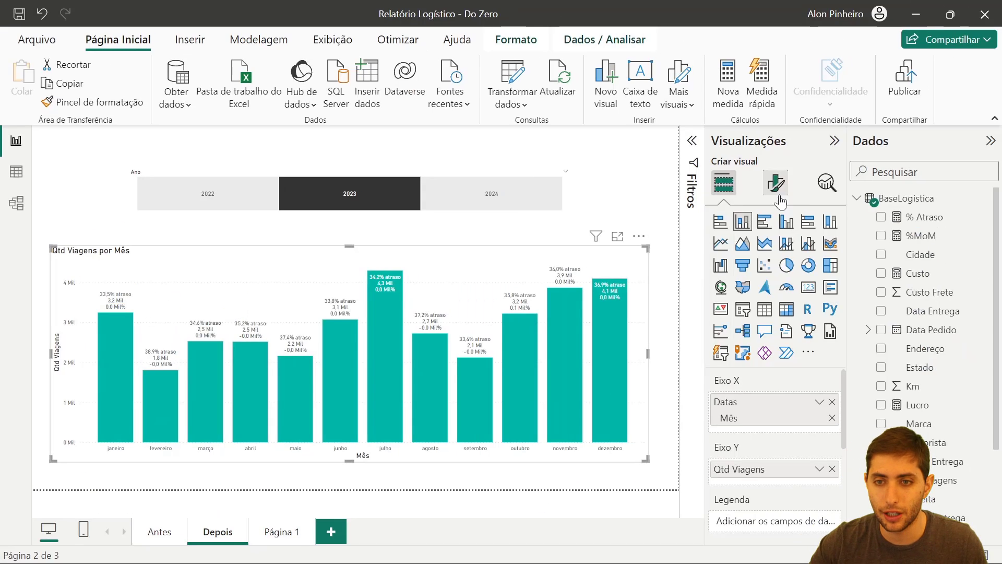
click(778, 183)
scroll(793, 365, down, 2)
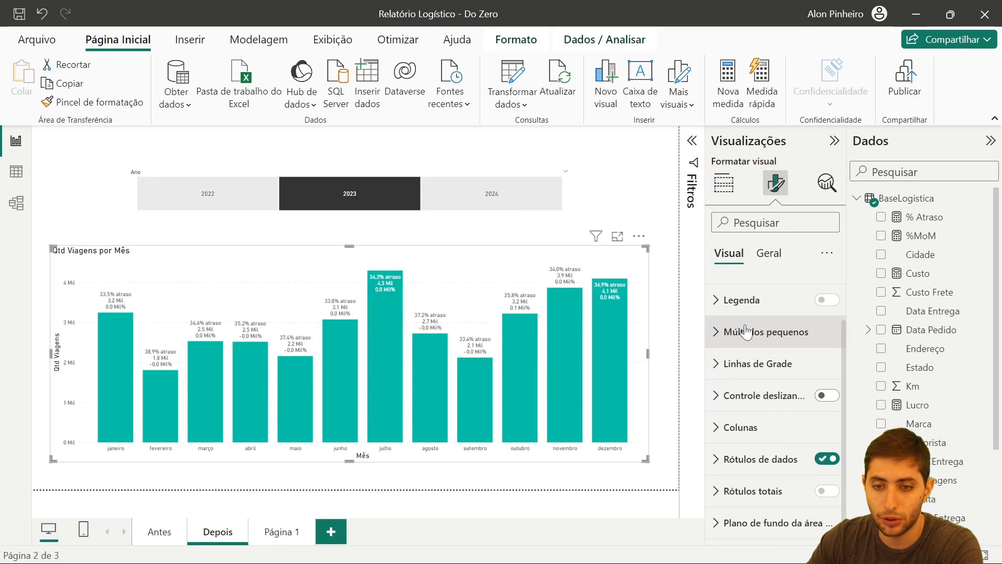
click(783, 461)
scroll(783, 465, down, 5)
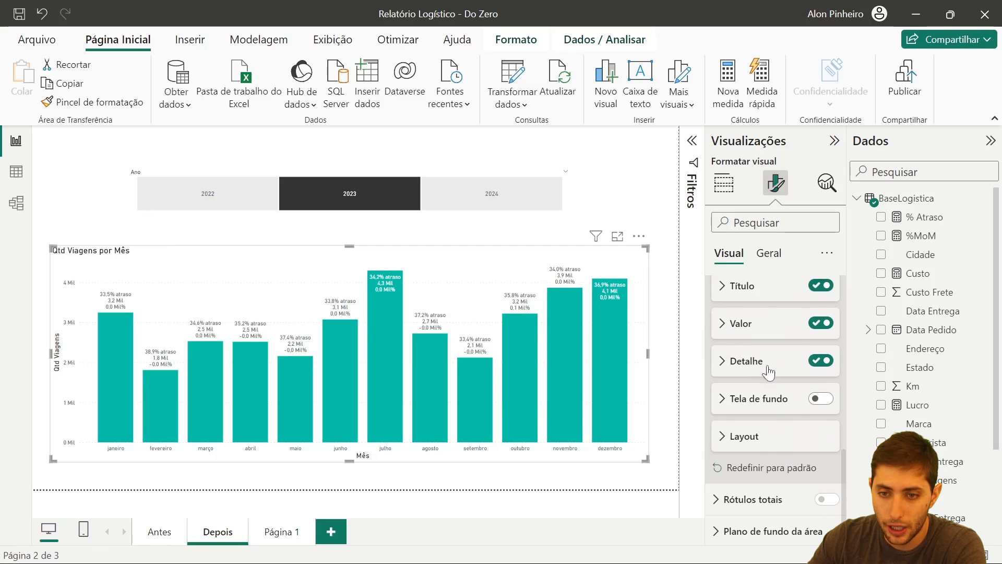
click(766, 365)
scroll(782, 389, down, 4)
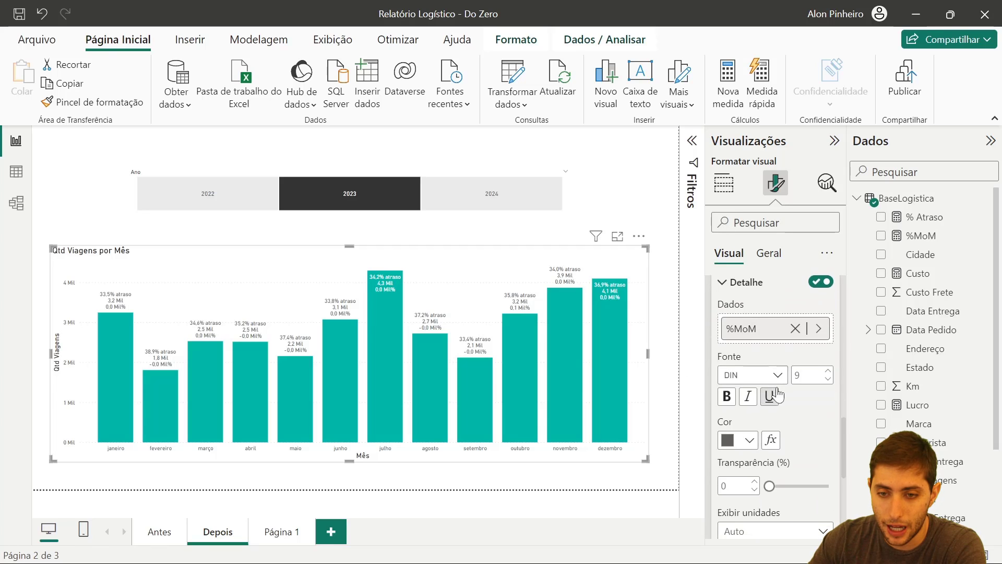
click(786, 414)
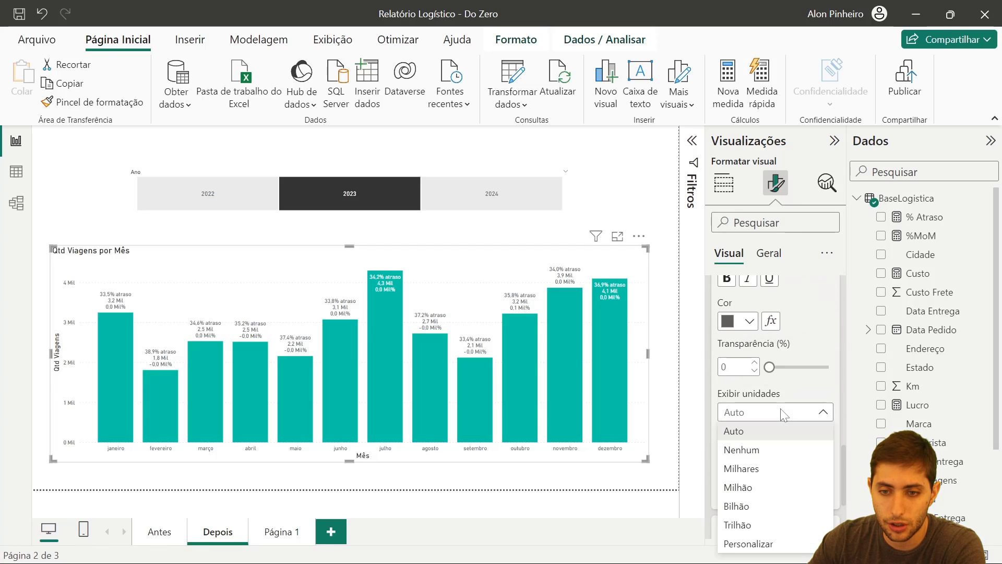
click(753, 450)
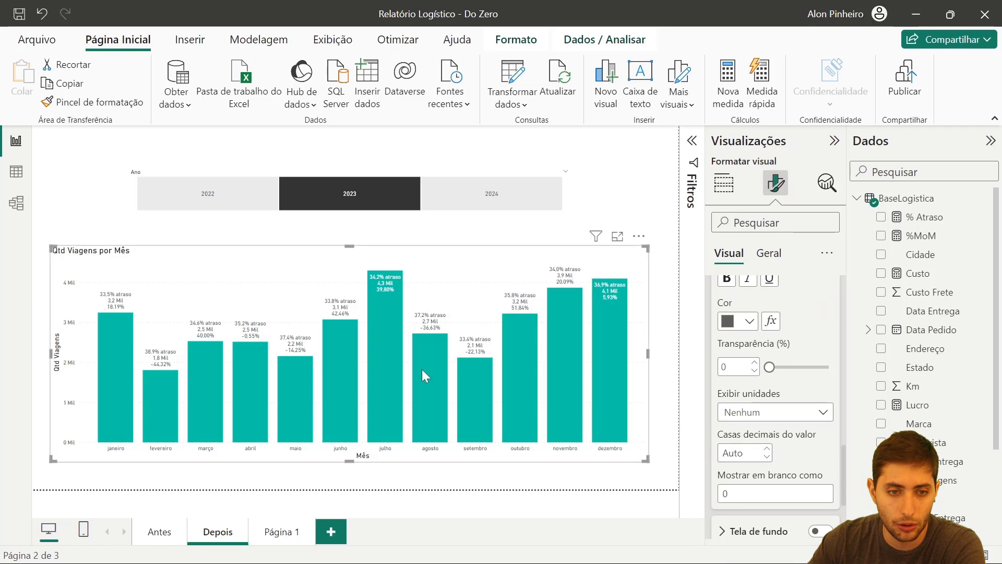
Check the %MoM measure's formula and format settings, and return to the report canvas
click(921, 235)
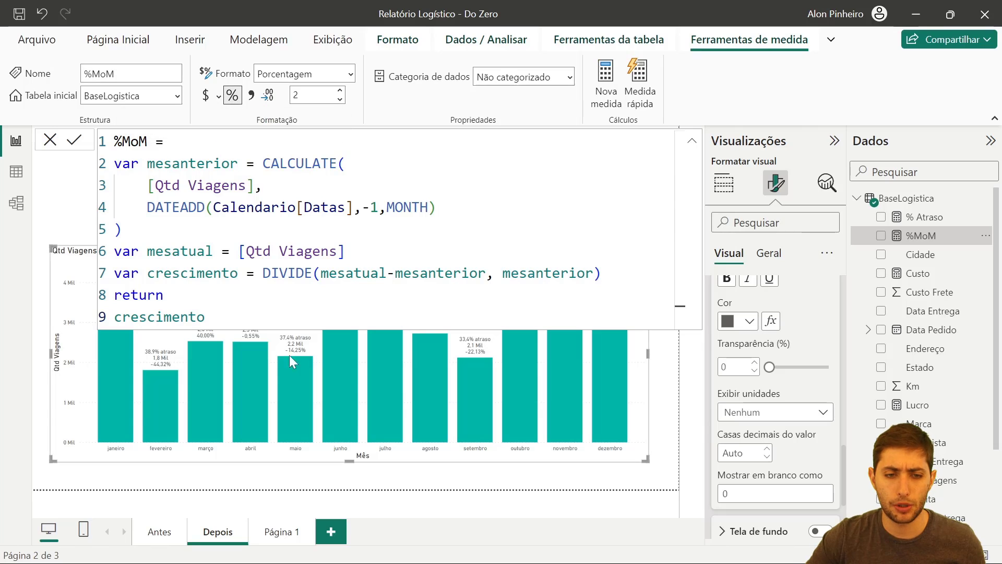
click(258, 477)
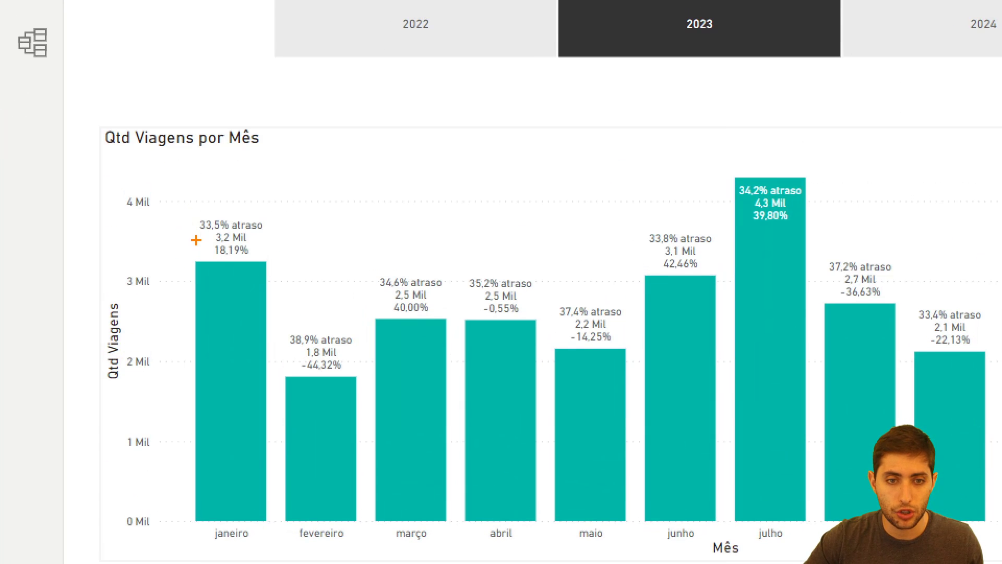
drag(195, 236, 259, 265)
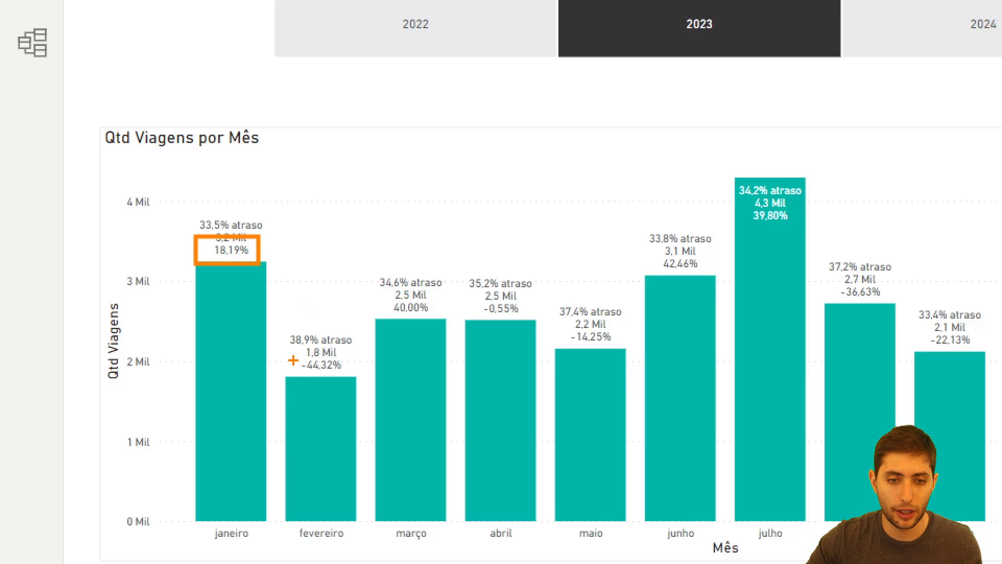
drag(290, 353, 355, 374)
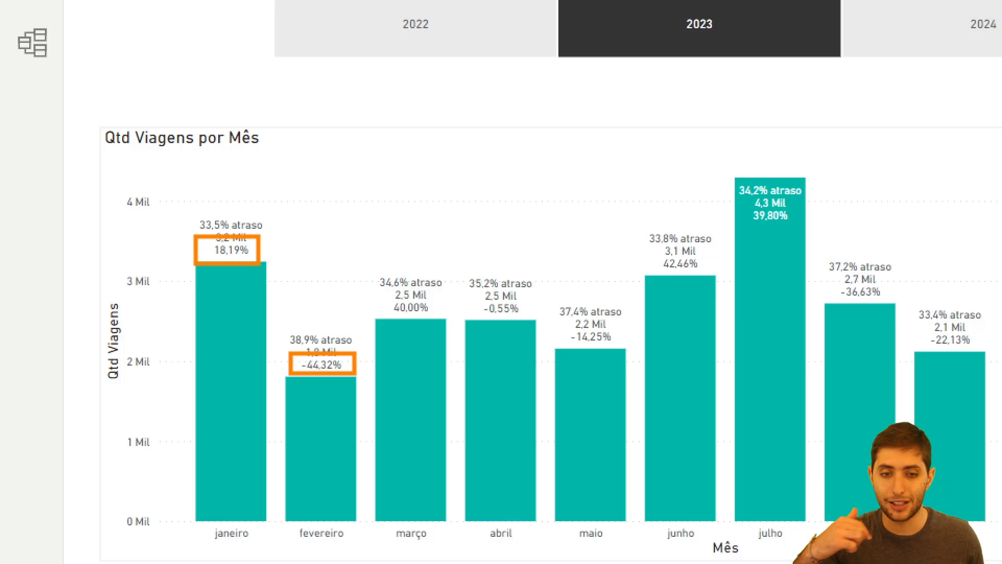
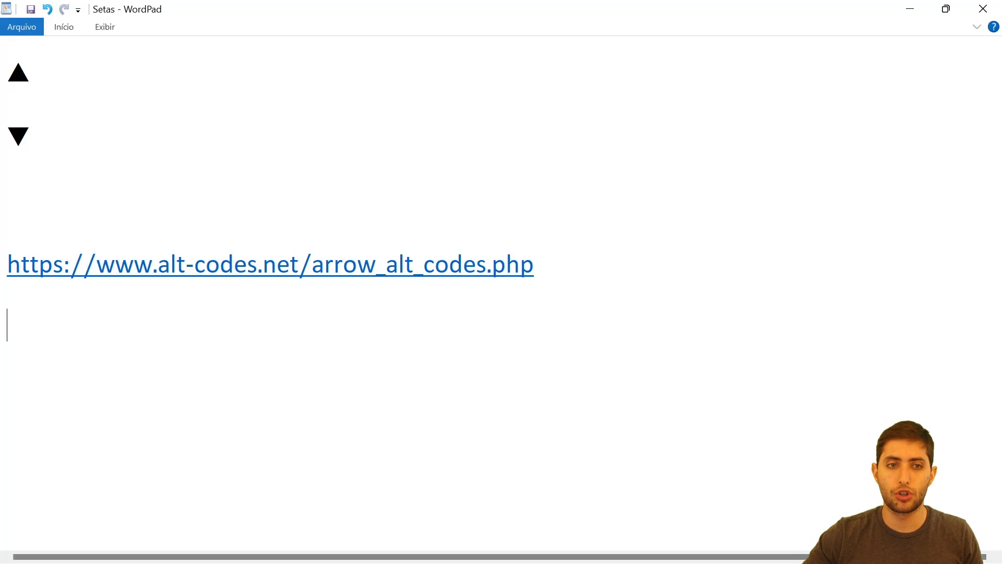
drag(30, 71, 1, 73)
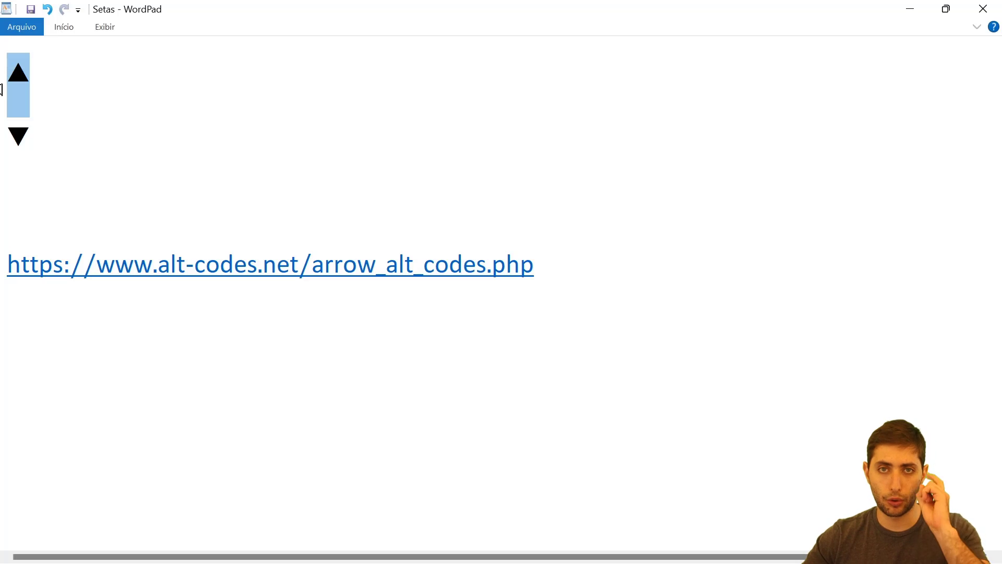
click(30, 71)
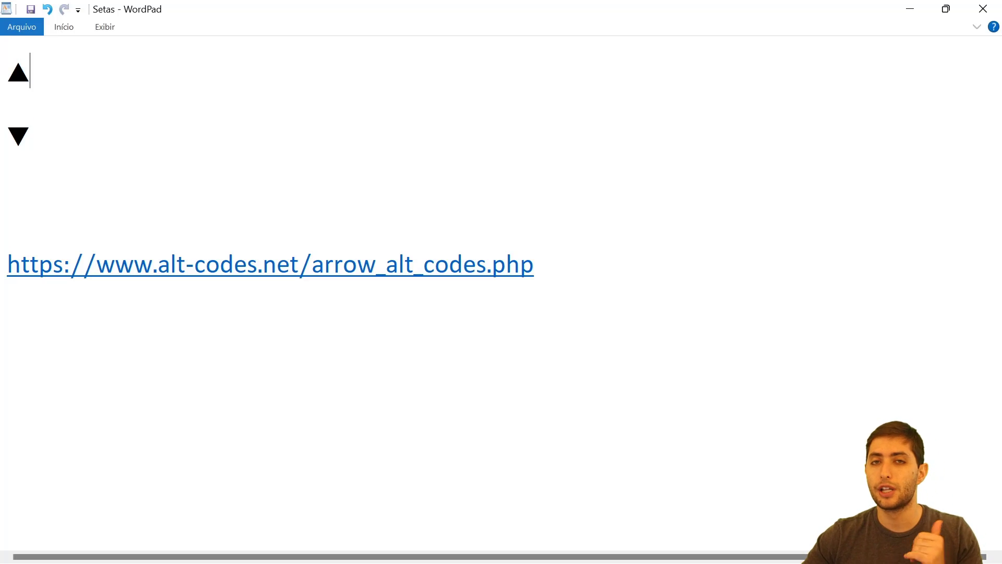
drag(30, 137, 7, 138)
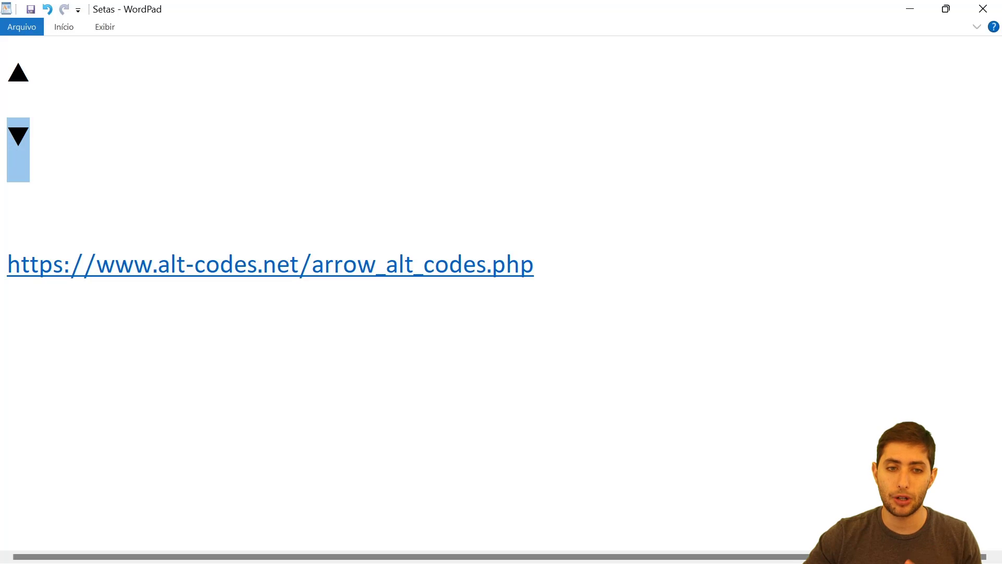
Open the alt-codes.net arrow page linked in the Setas document and look through its arrow symbols
click(185, 267)
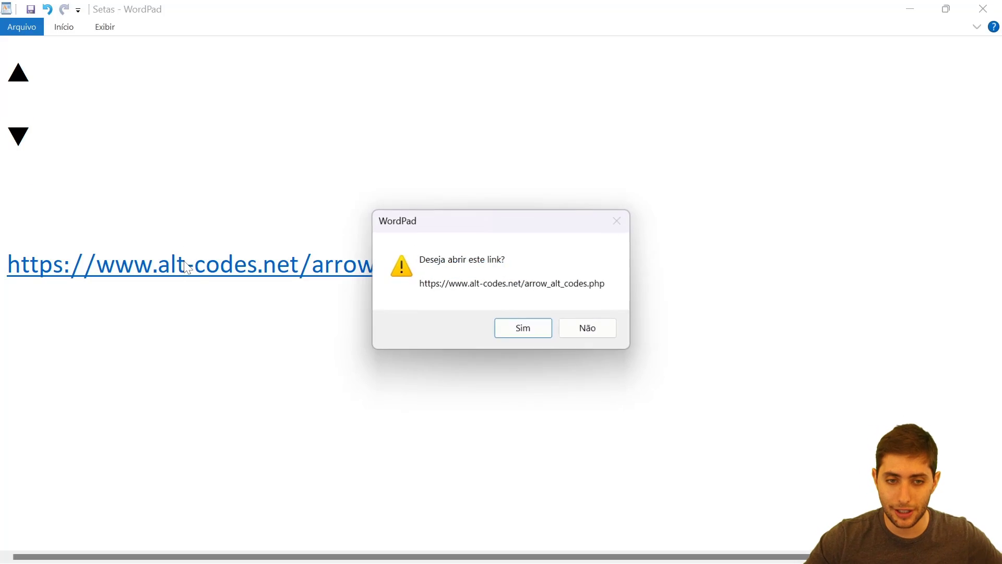
click(522, 329)
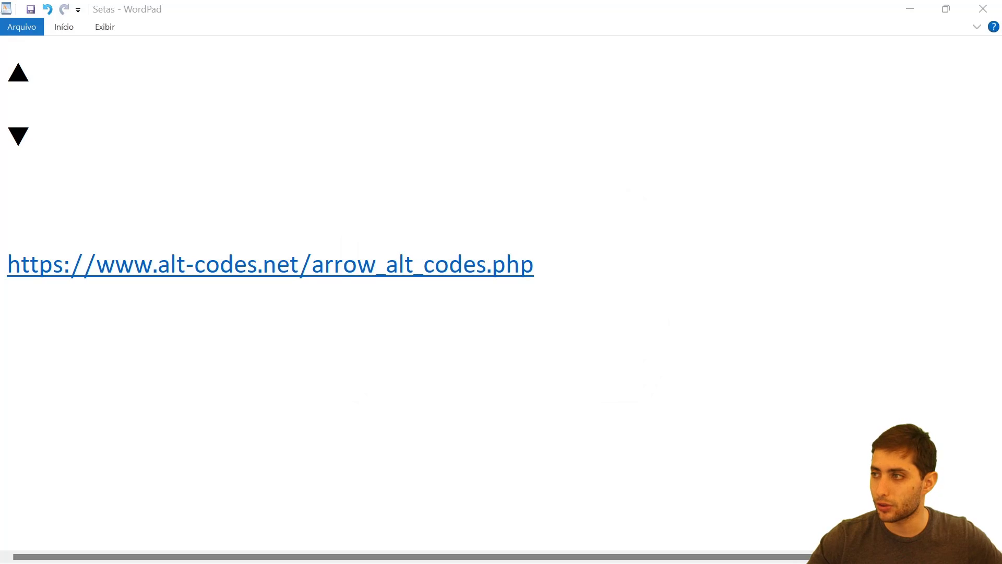
scroll(524, 258, down, 8)
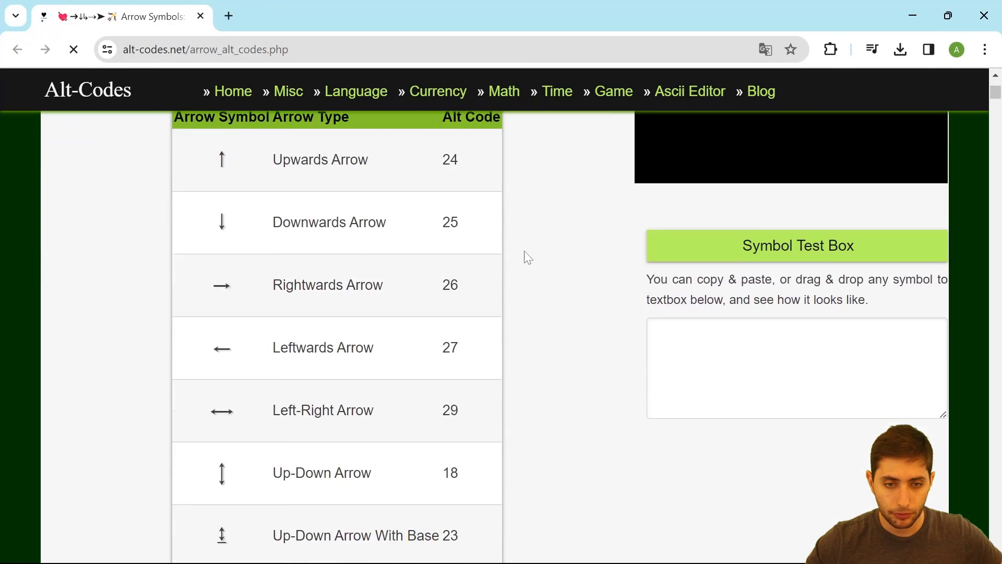
scroll(448, 283, down, 4)
scroll(303, 291, up, 9)
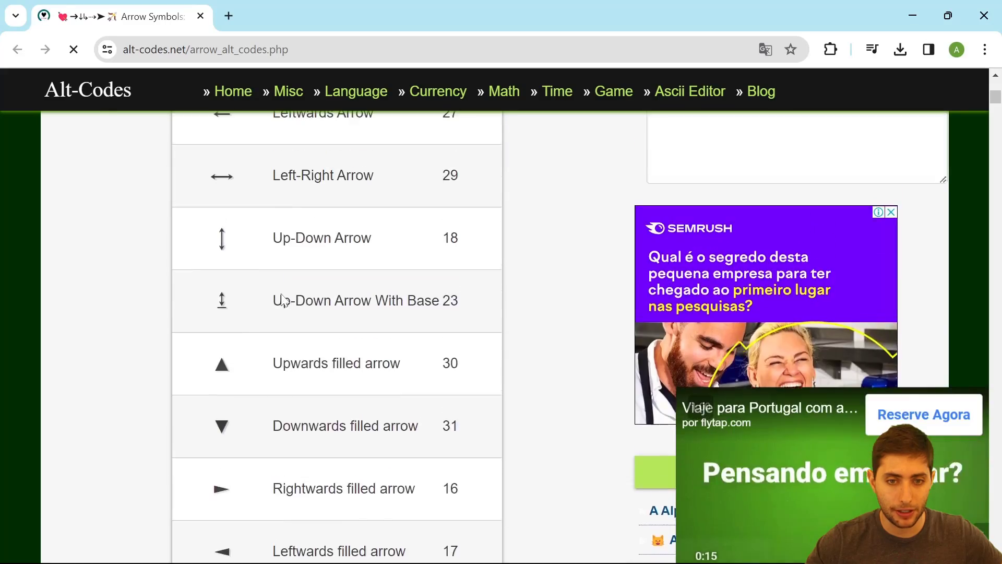
scroll(282, 300, down, 20)
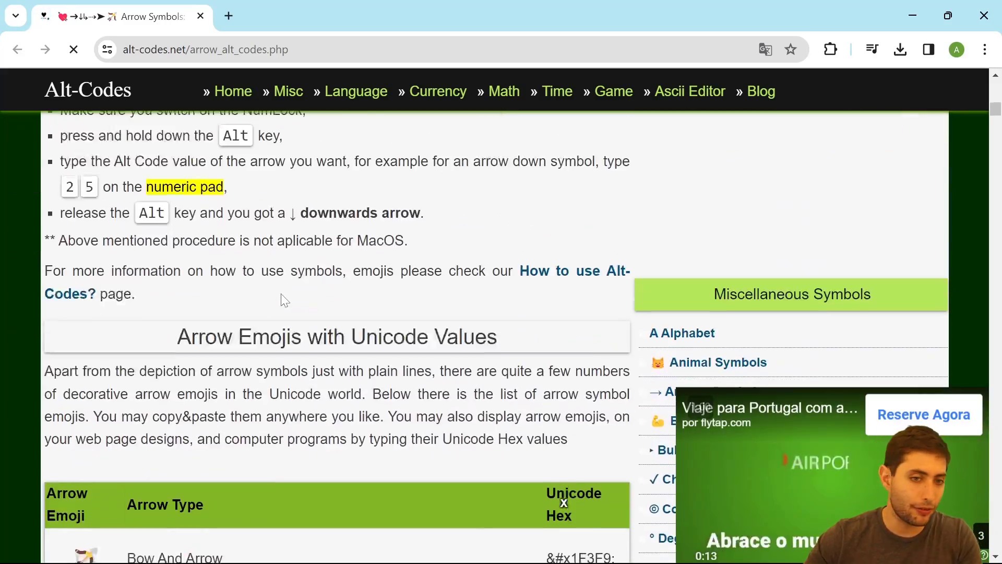
scroll(284, 300, up, 20)
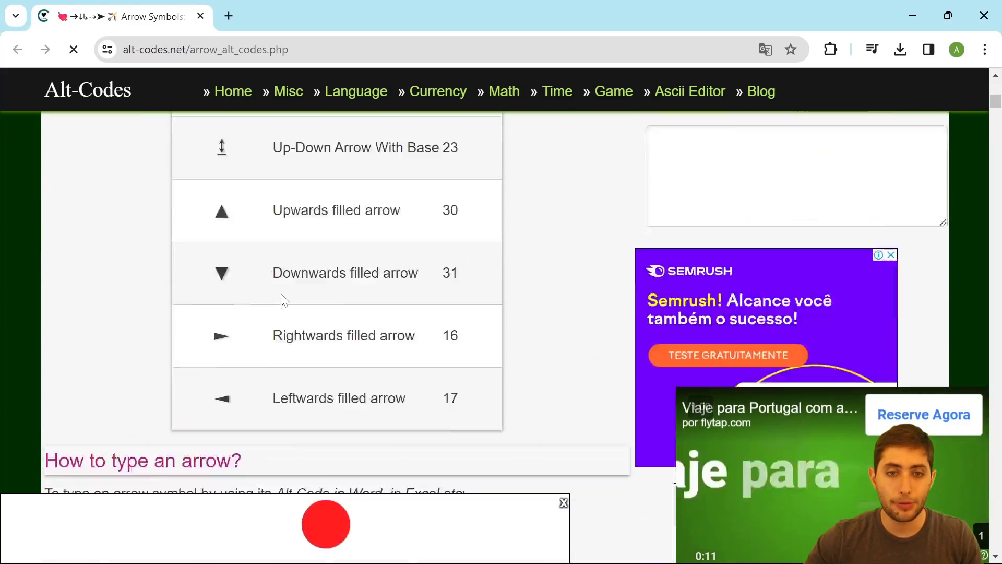
scroll(293, 303, up, 5)
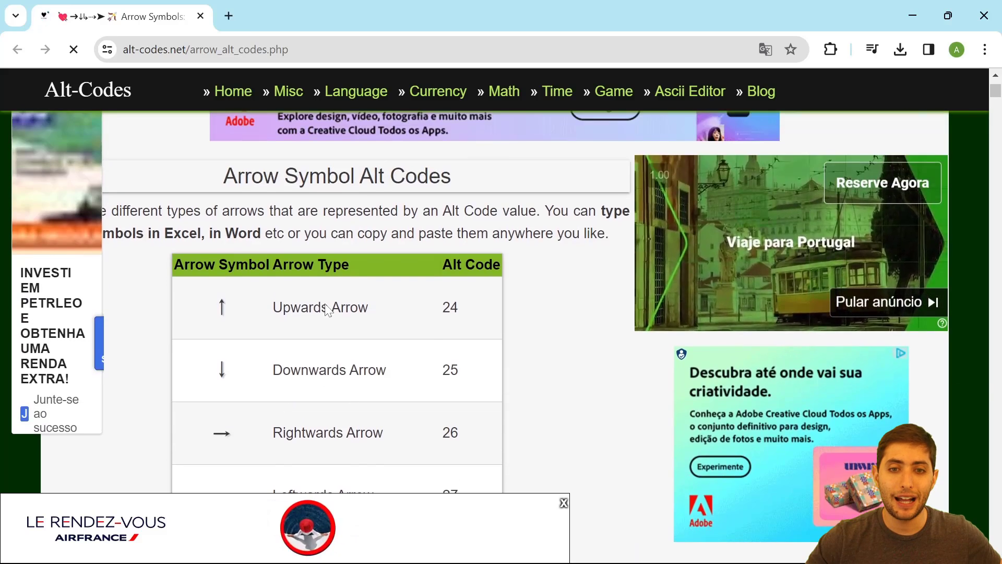
Examine the Alt Code values listed beside each arrow type in the Arrow Symbol Alt Codes table
scroll(324, 308, down, 3)
scroll(329, 310, up, 3)
scroll(329, 310, down, 2)
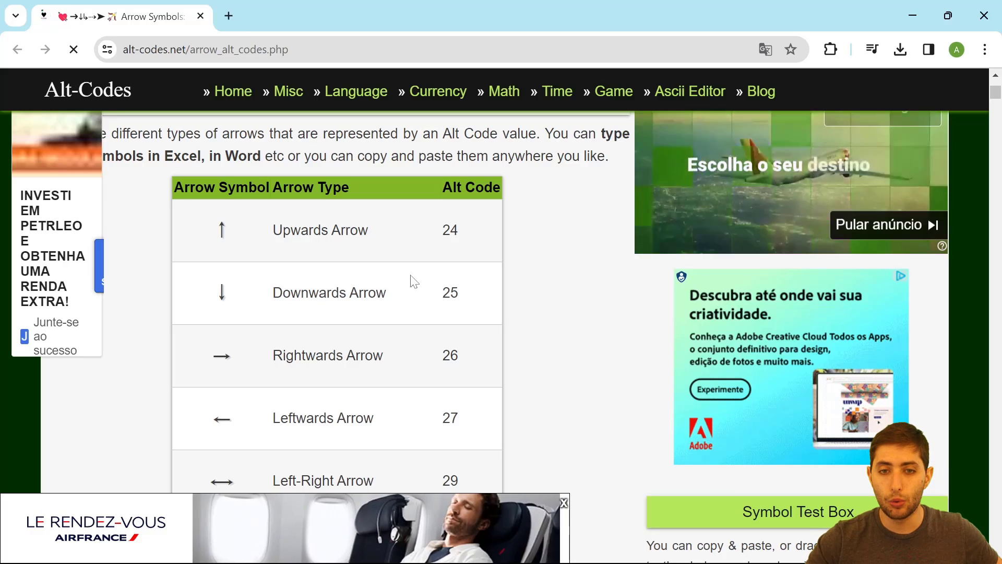
drag(448, 200, 501, 194)
click(430, 203)
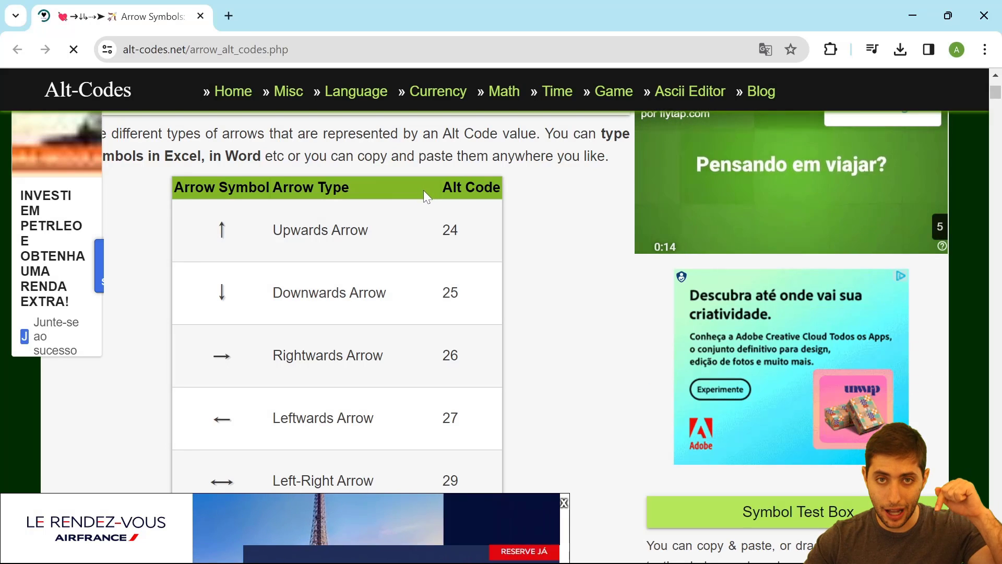
scroll(596, 355, down, 3)
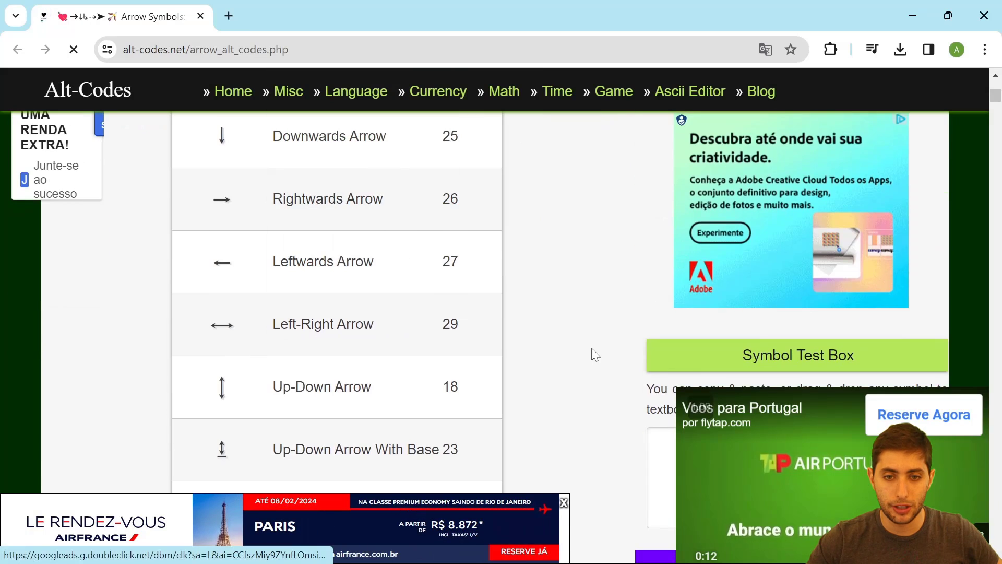
scroll(458, 315, down, 3)
scroll(460, 313, up, 7)
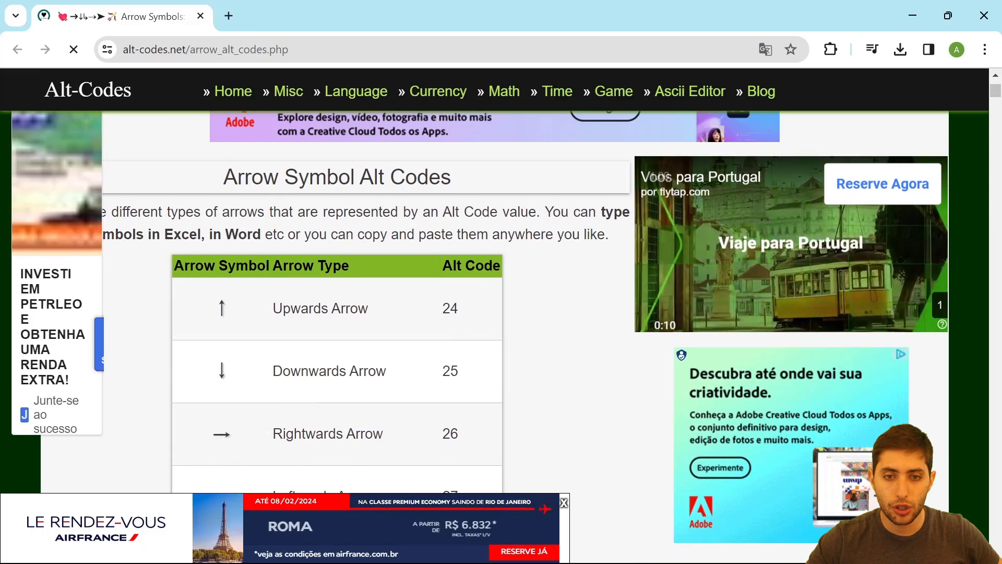
Switch to the Setas document in WordPad and insert the ↑ symbol below the link using its Alt code
mouse_move(578, 544)
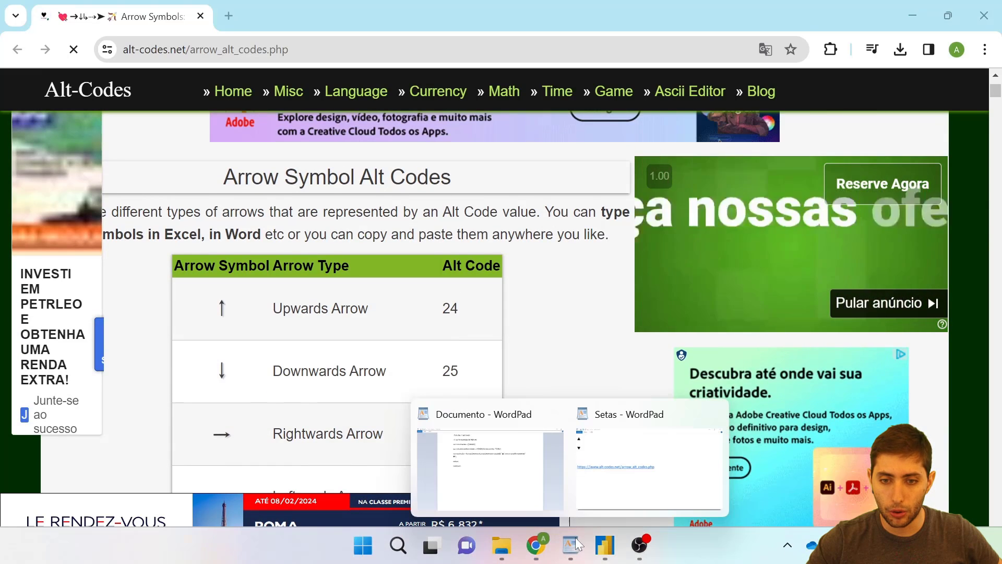
click(647, 465)
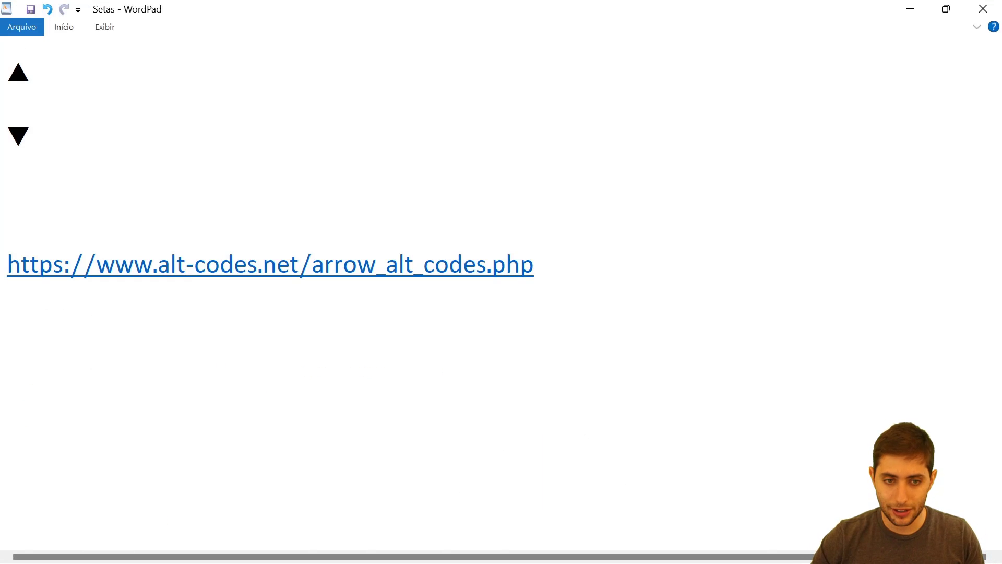
text(↑)
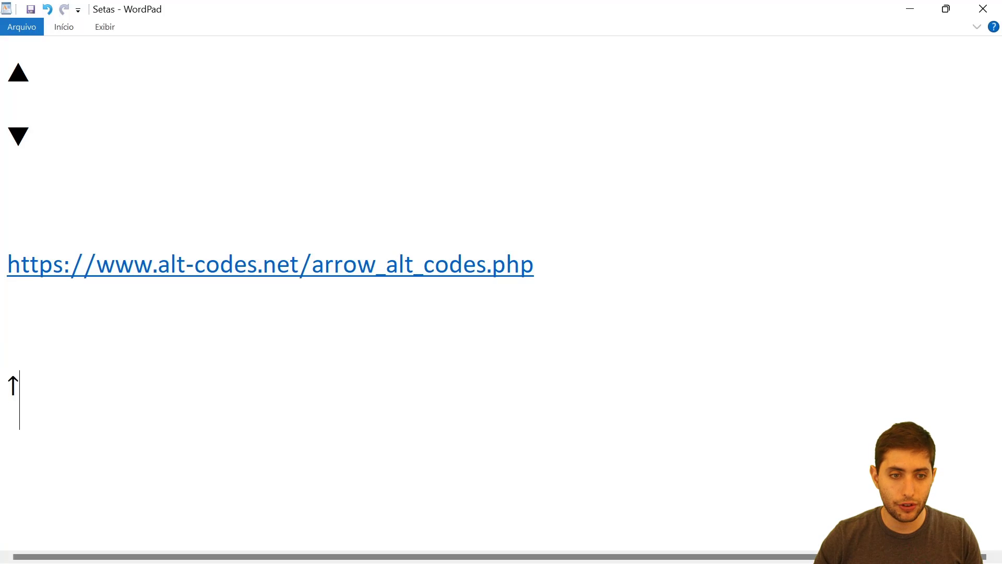
key(BackSpace)
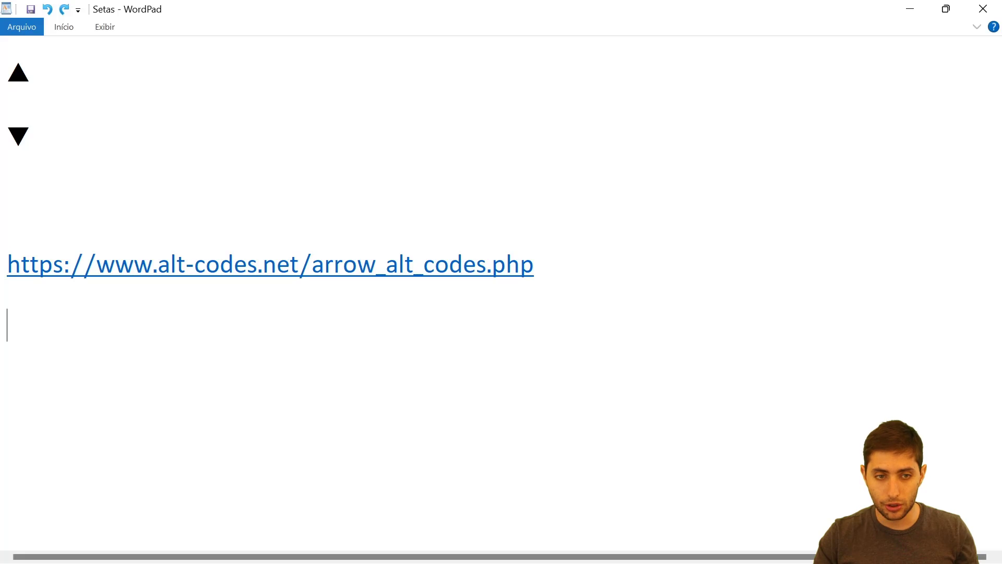
text(↑)
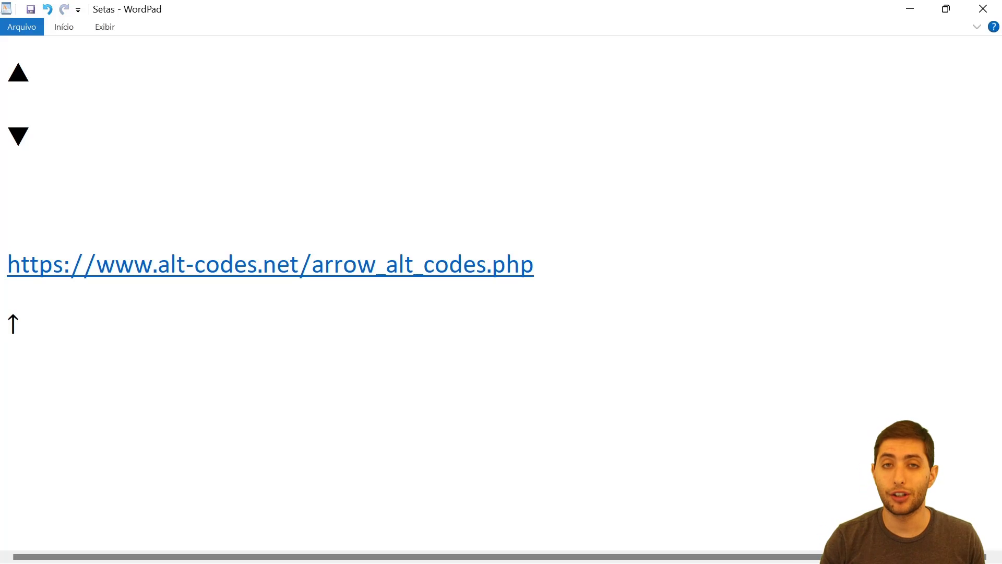
Return to the browser, search for "tabela ascii" in a new tab and open the Universidade do Porto result
key(alt+Tab)
scroll(340, 280, up, 2)
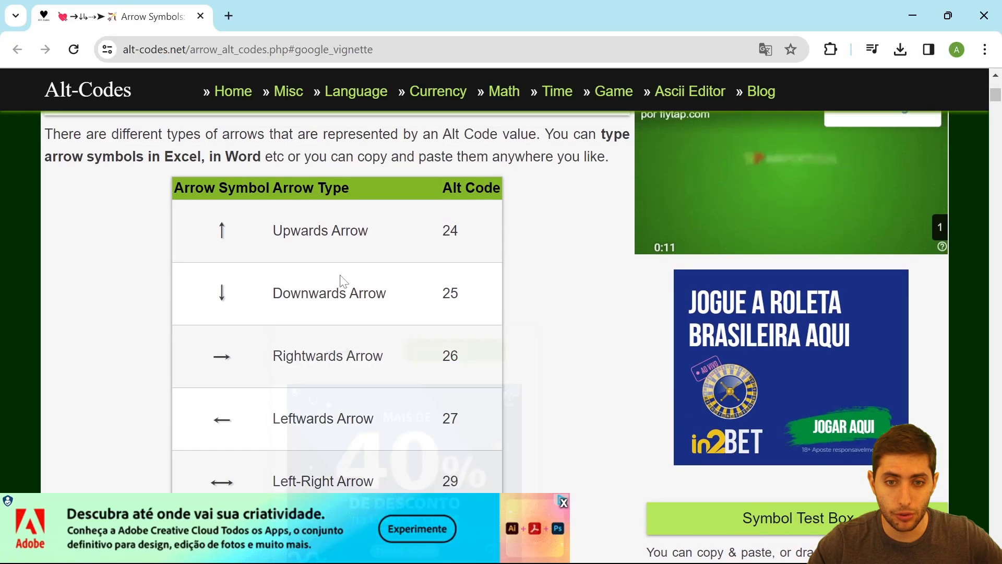
click(215, 233)
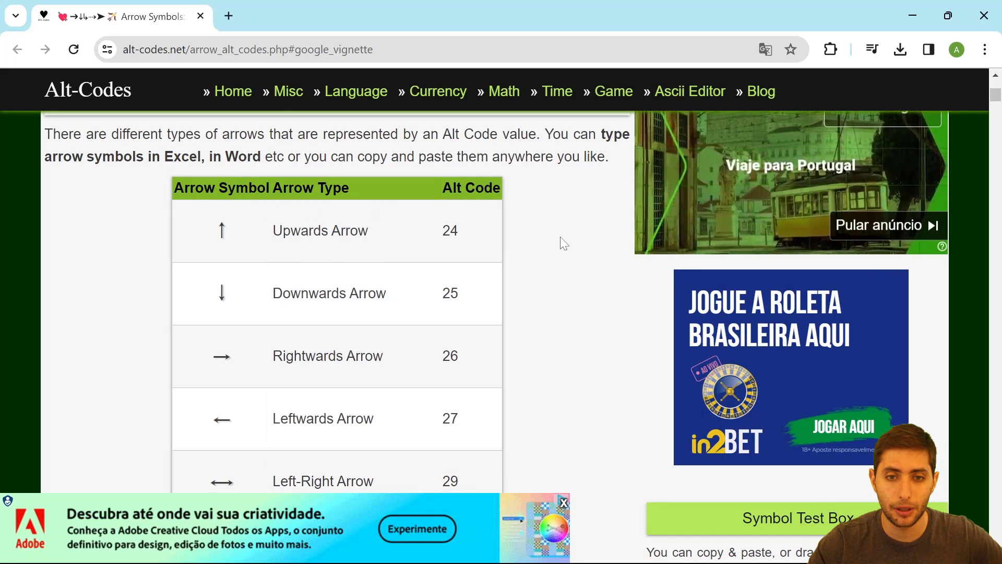
click(228, 17)
text(tabela as)
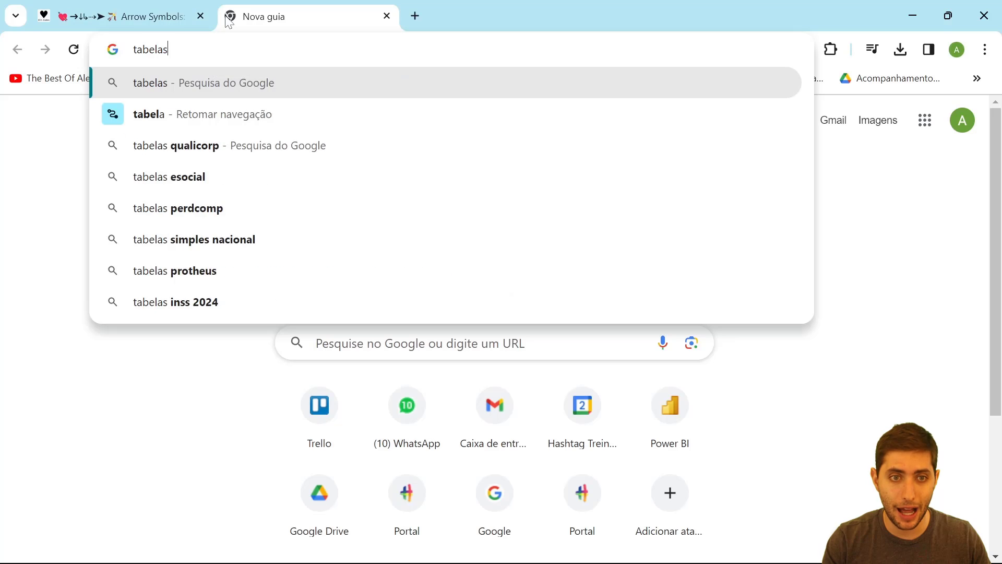
key(Return)
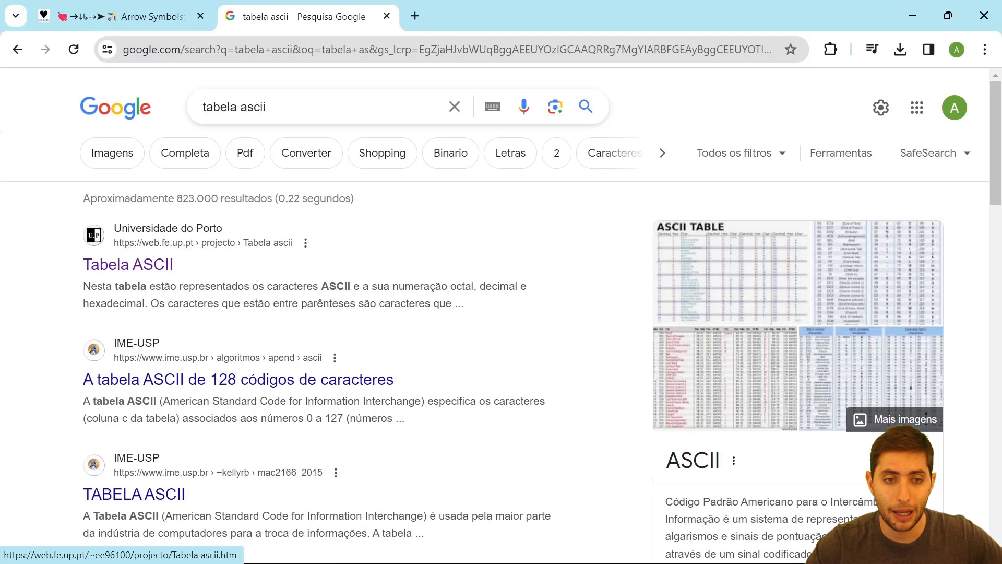
click(158, 264)
Look up the exclamation mark and its decimal code in the ASCII table
scroll(166, 273, down, 3)
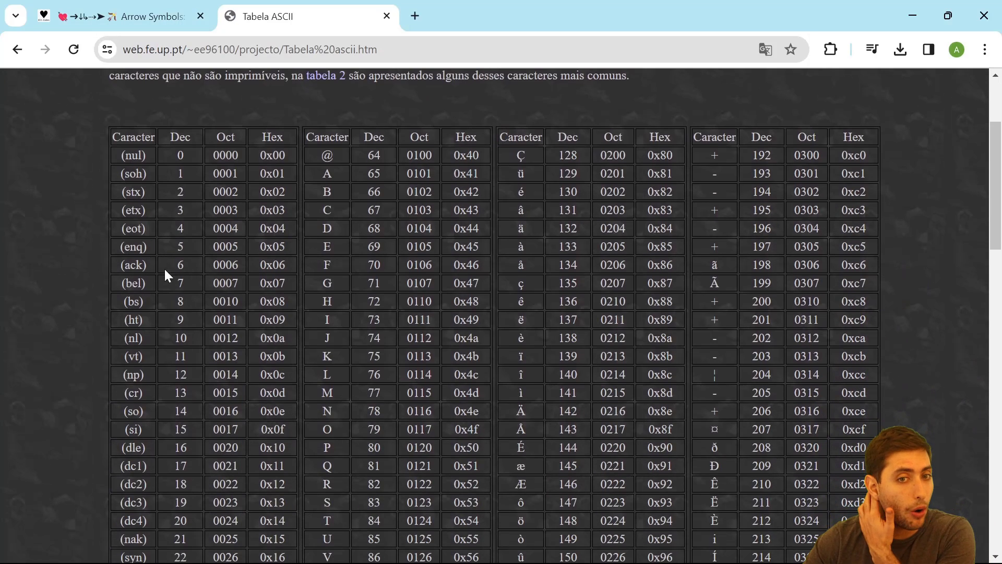
scroll(164, 267, down, 10)
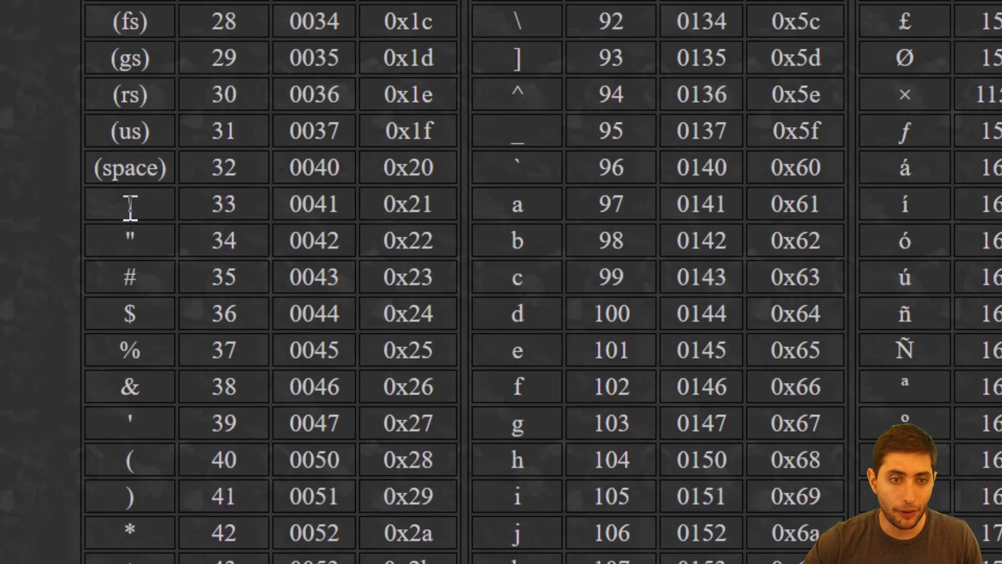
double_click(138, 213)
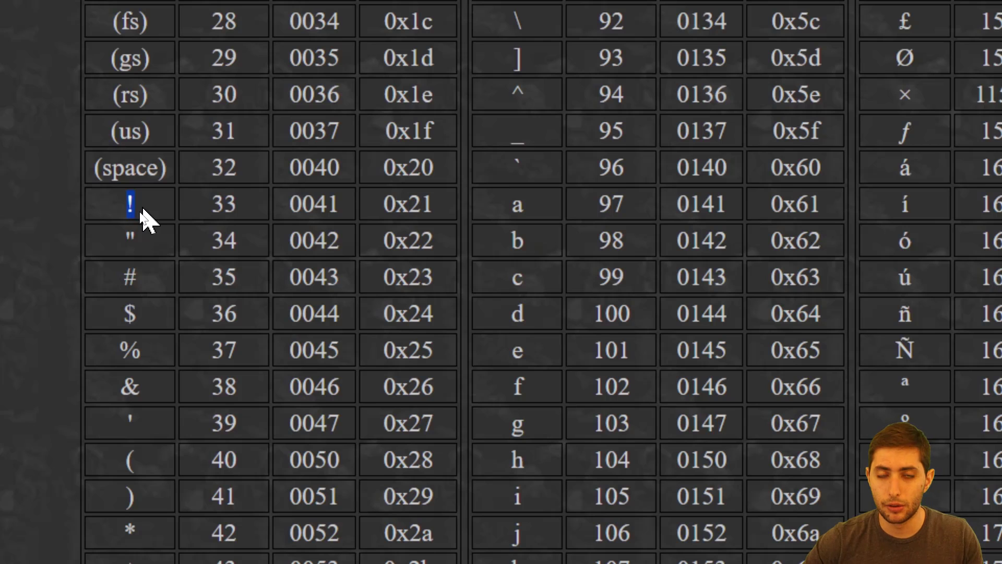
double_click(225, 203)
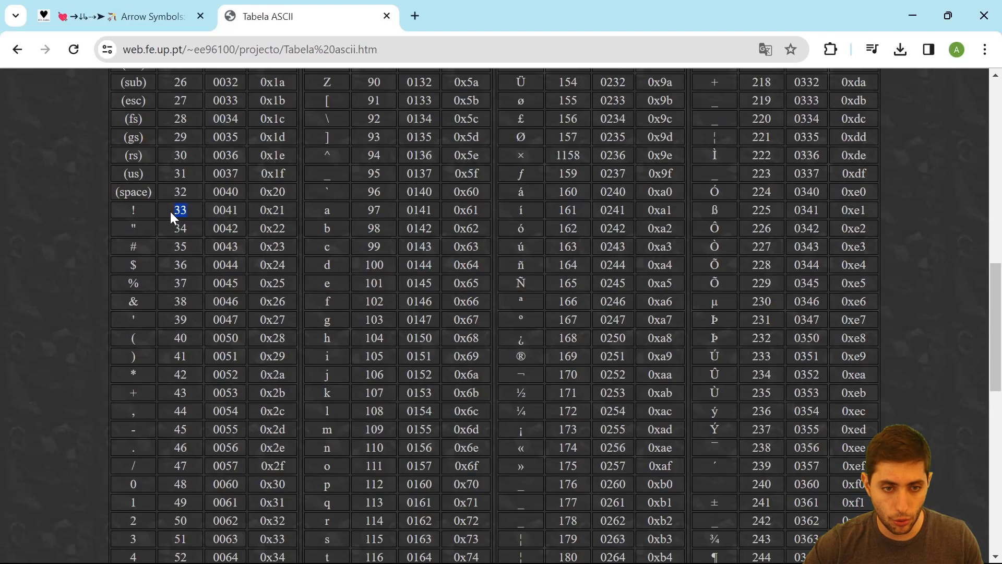
Switch back to the Setas document in WordPad and enter ! by its Alt code on a new line below the ↑ symbol
key(alt+Tab)
key(Return)
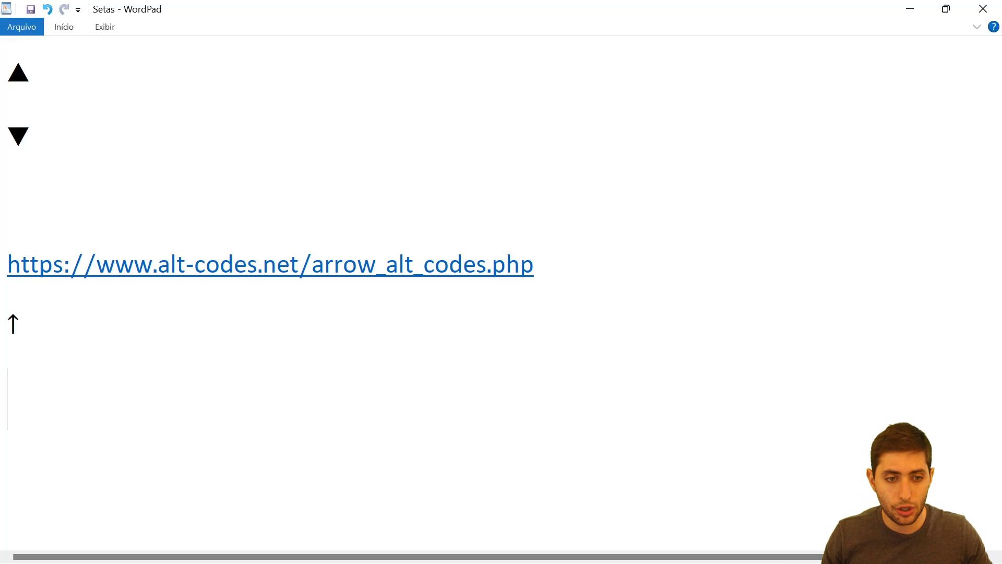
text(!)
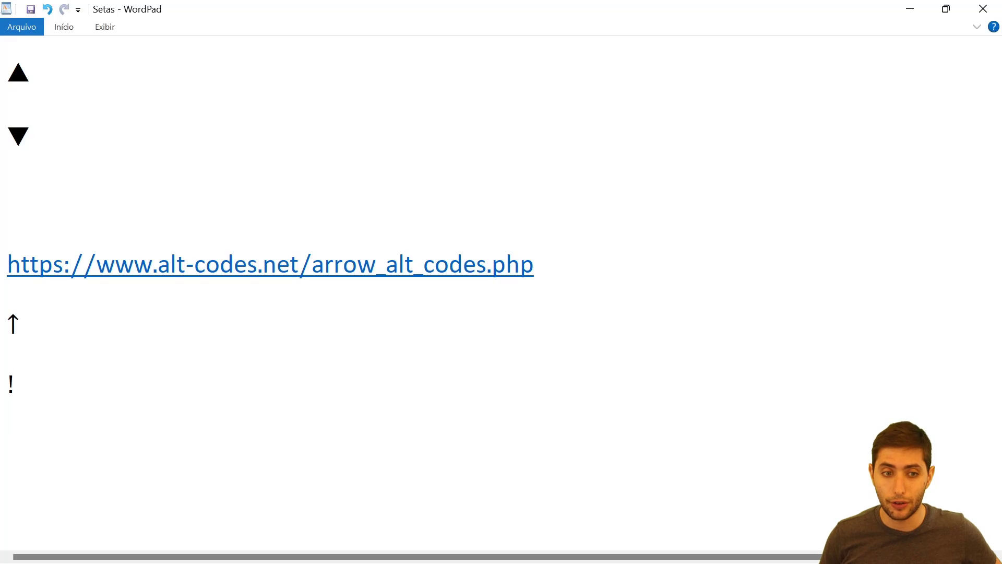
key(BackSpace)
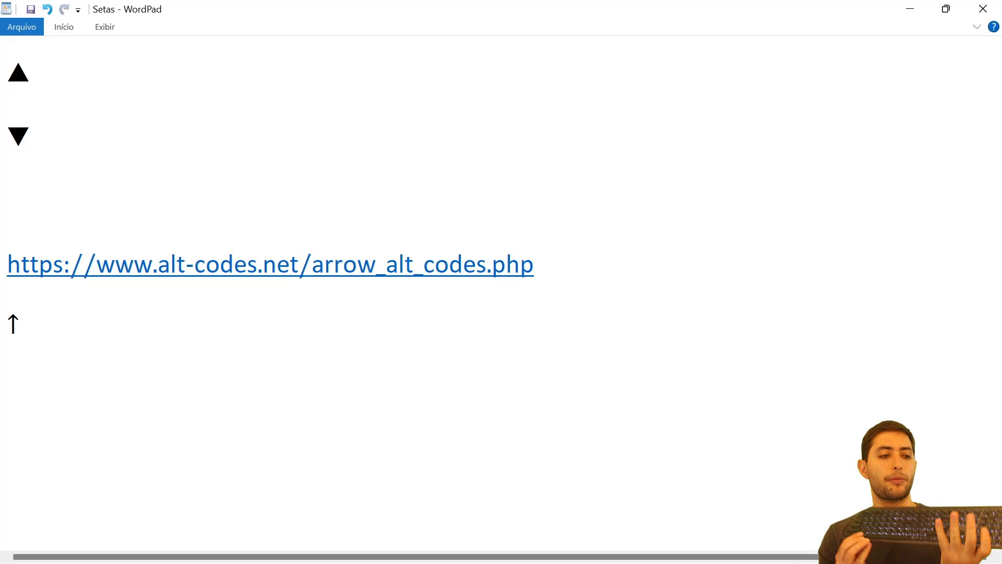
key(alt)
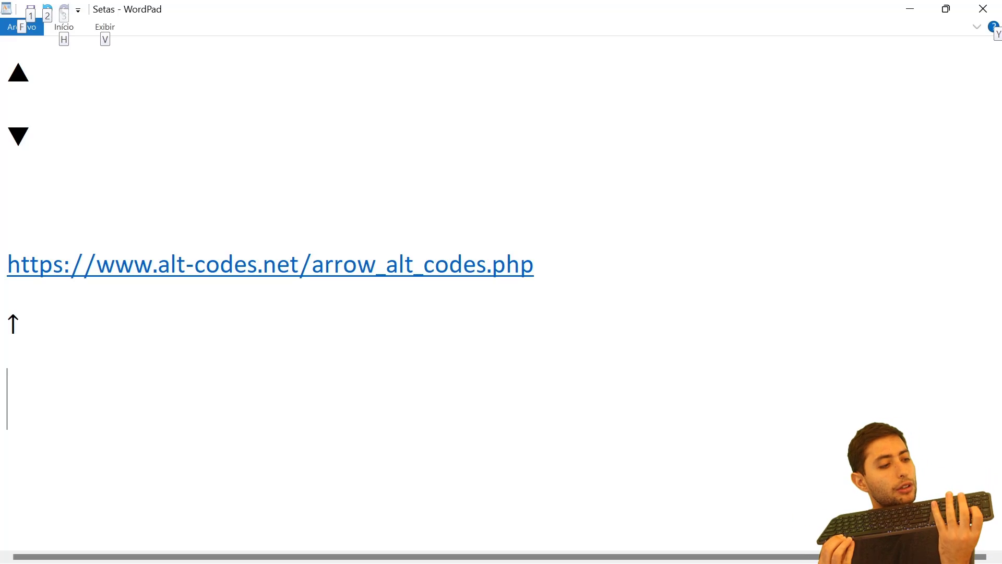
text(!)
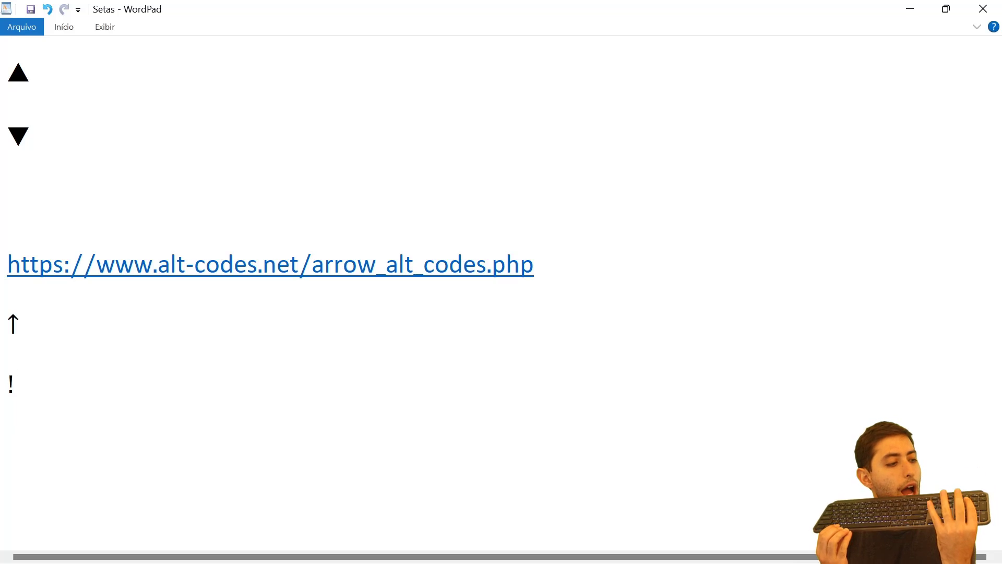
Delete the ↑ and ! test symbols below the link in the Setas document
text(U)
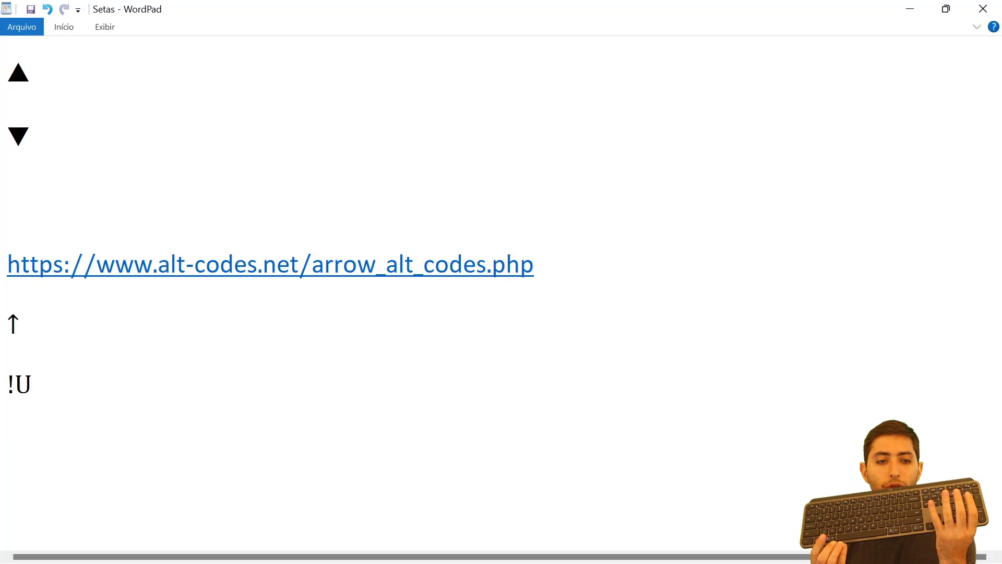
key(Return)
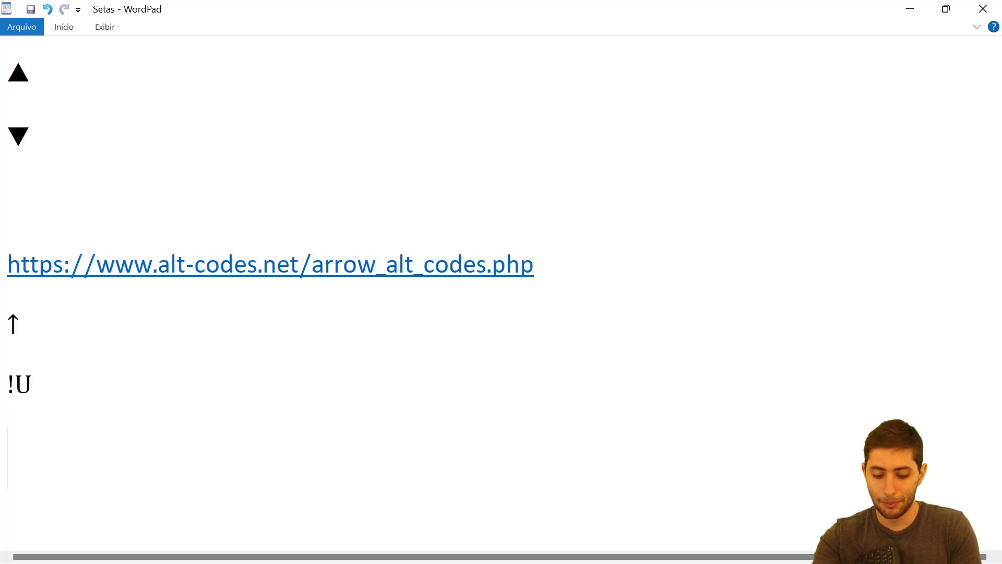
key(BackSpace)
key(BackSpace)
key(BackSpace)
key(BackSpace)
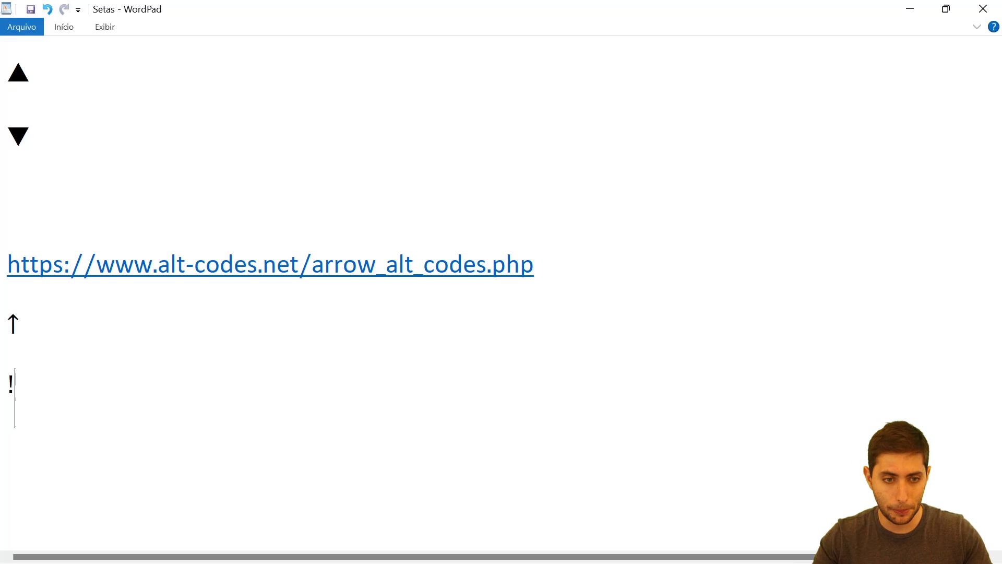
key(BackSpace)
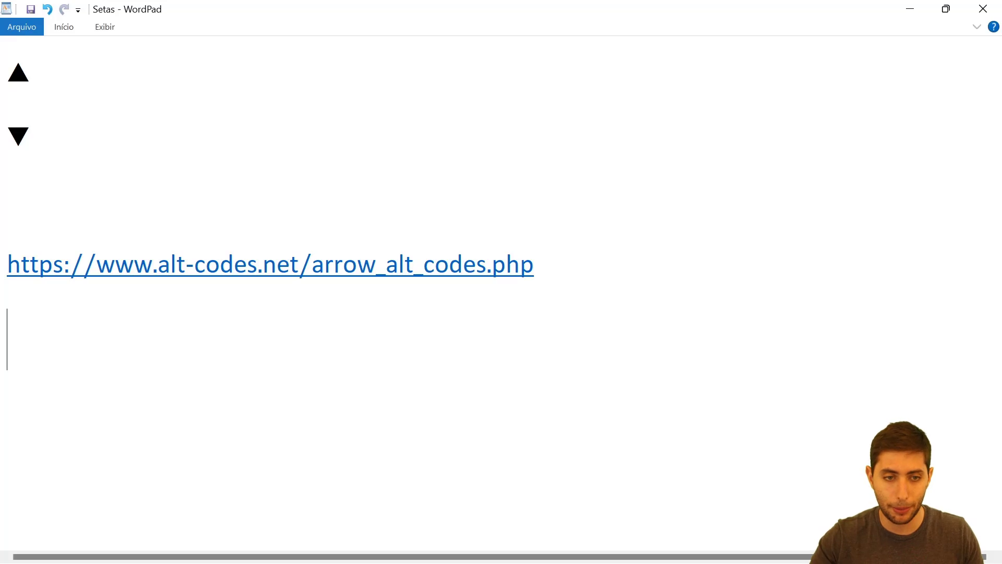
Check the upwards and downwards filled arrow codes on the Alt-Codes page in the browser, and return to the Setas document in WordPad
key(alt+Tab)
click(107, 21)
scroll(296, 324, down, 7)
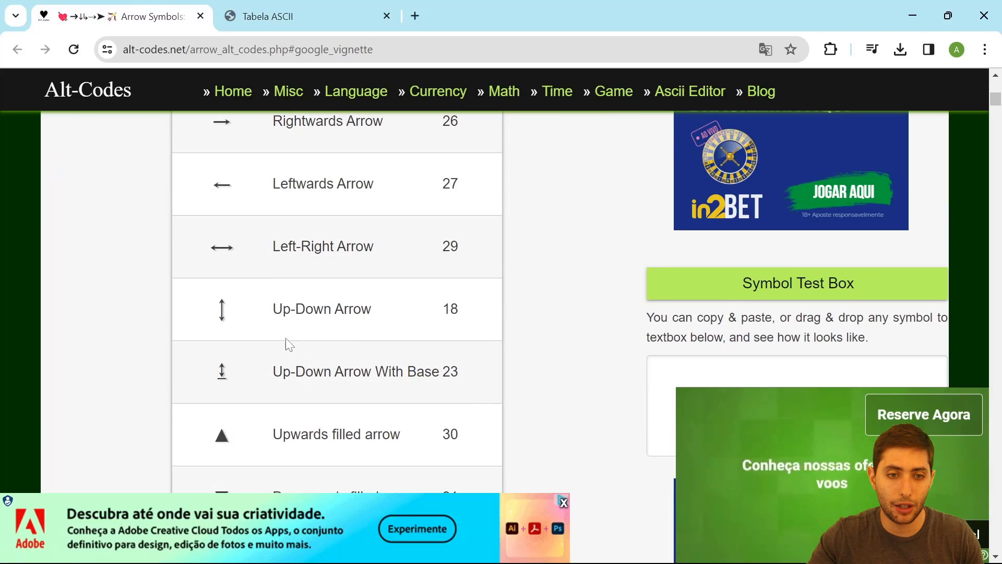
mouse_move(229, 286)
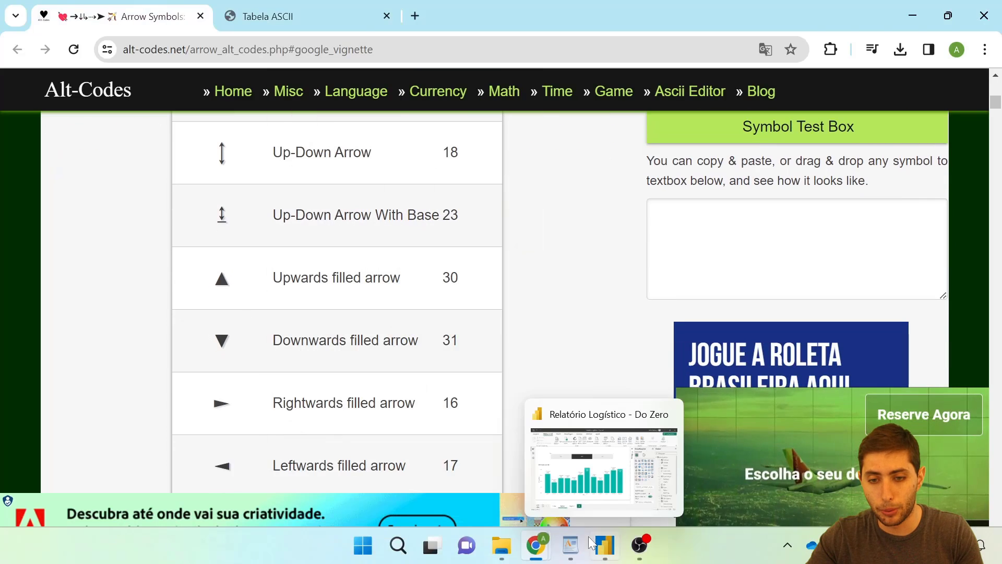
mouse_move(571, 547)
click(649, 468)
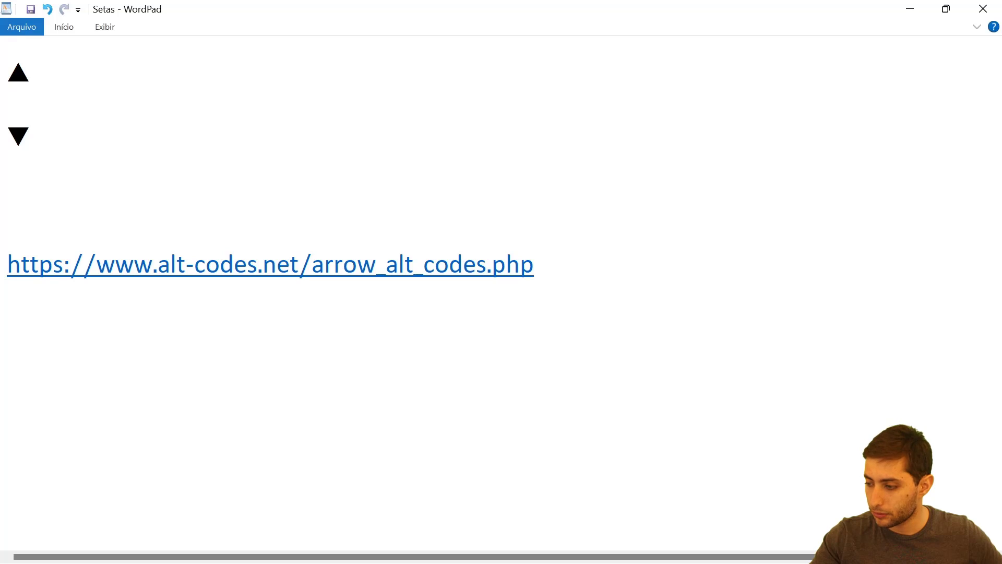
Switch to the Relatório Logístico report in Power BI and create a measure named %MoM Formatado in the BaseLogistica table
mouse_move(605, 553)
click(605, 465)
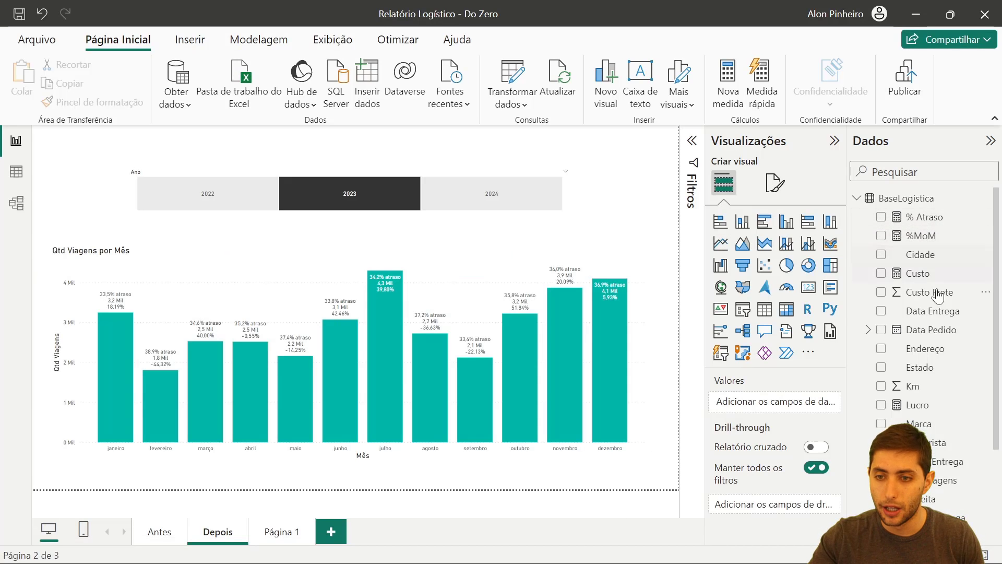
click(919, 238)
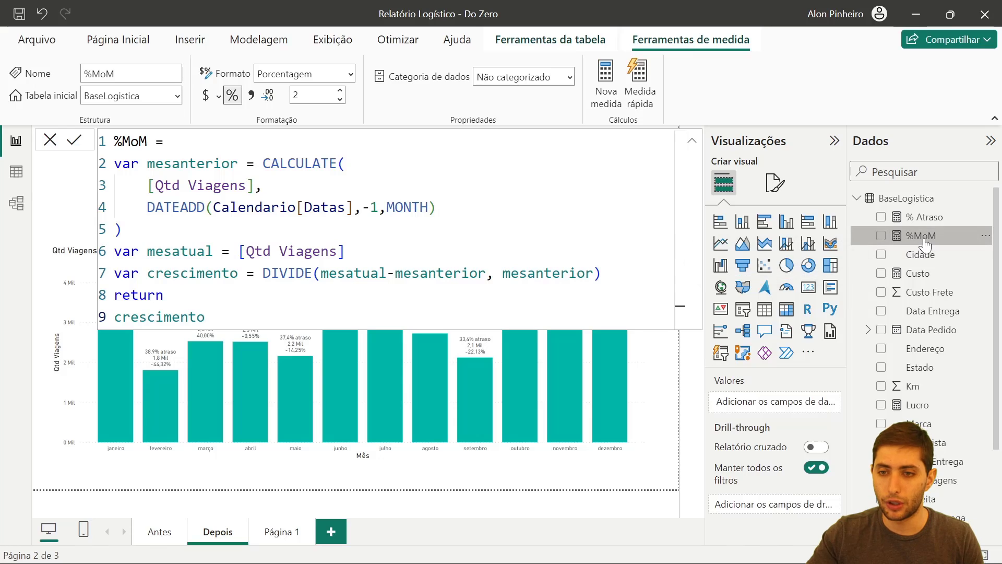
right_click(892, 241)
click(766, 292)
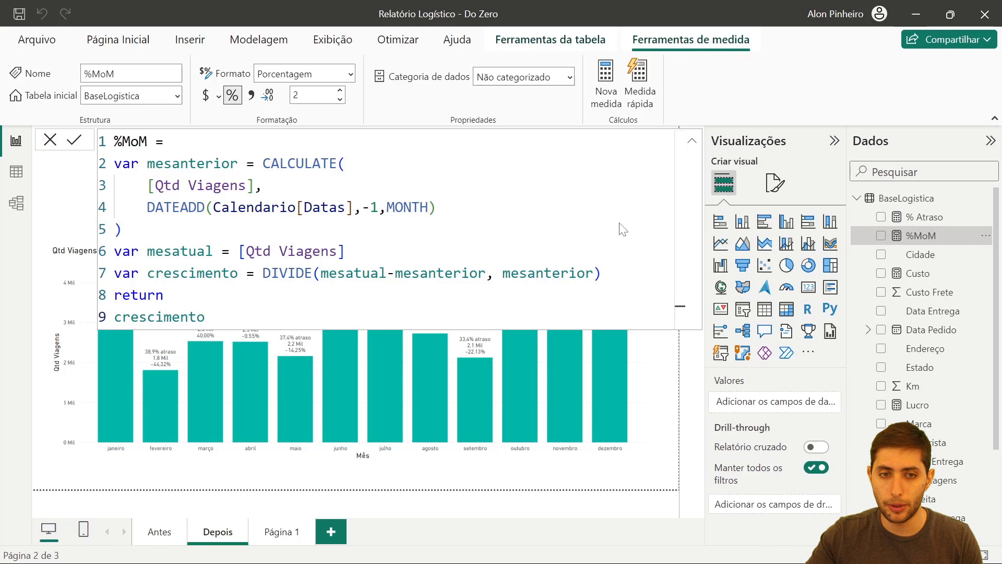
double_click(139, 142)
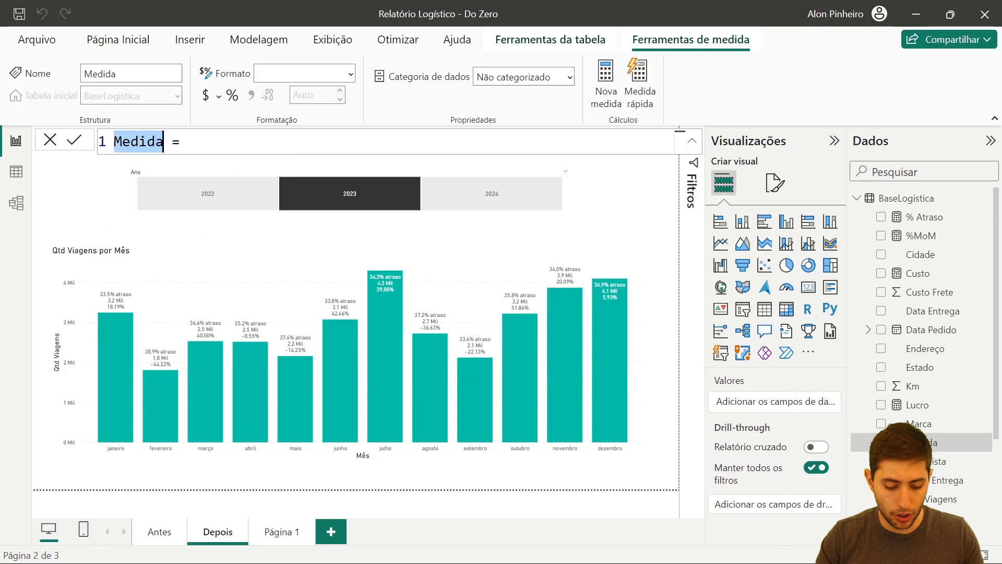
text(%MoM)
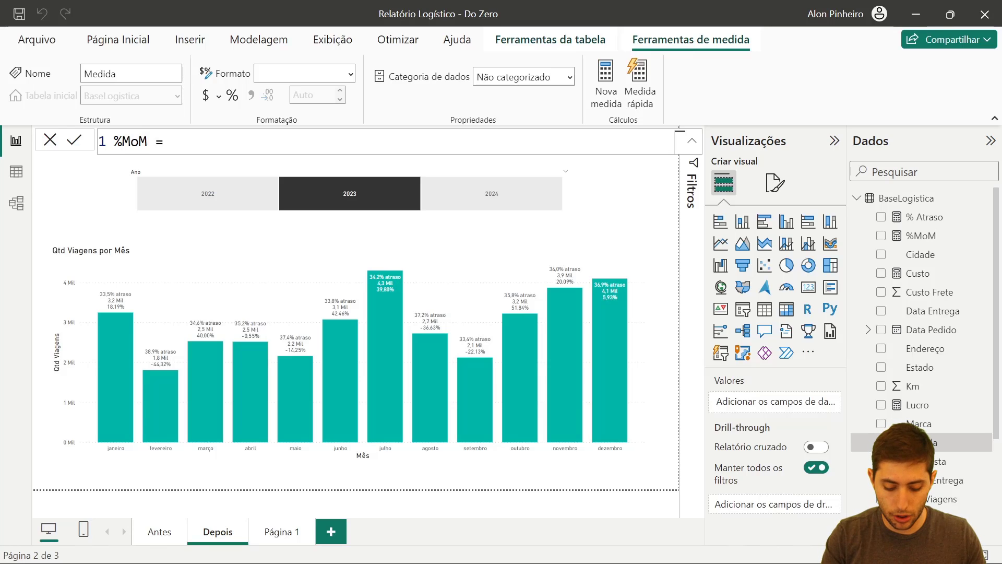
text( Formatado)
key(End)
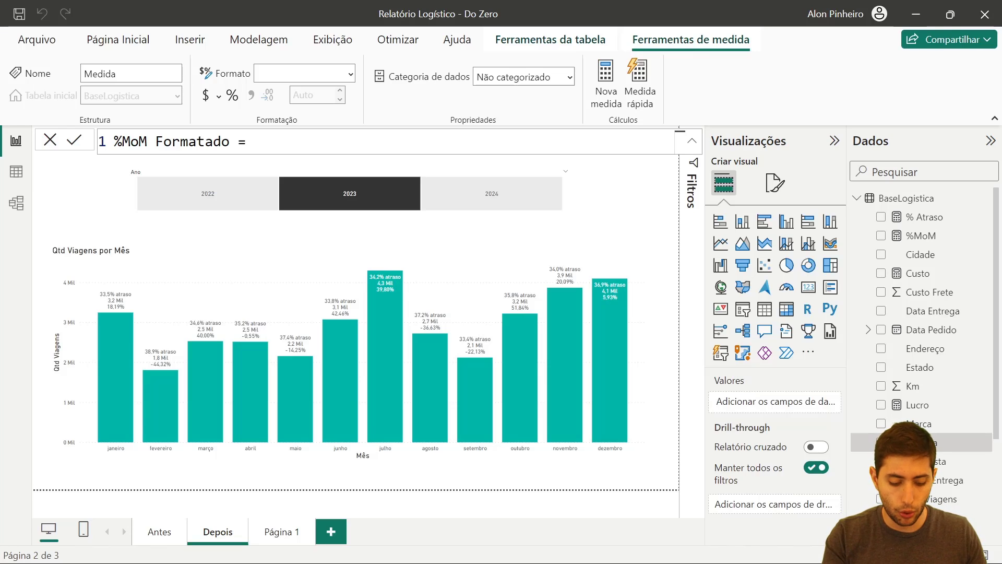
Start the %MoM Formatado formula with a reference to [%MoM], the & operator and an opening quotation mark
text(%)
key(BackSpace)
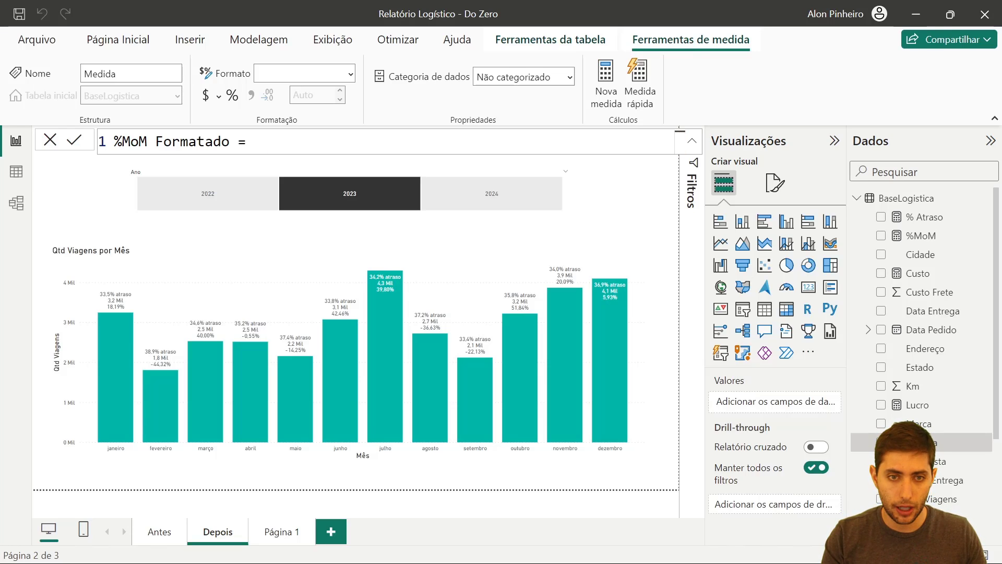
text(%mo)
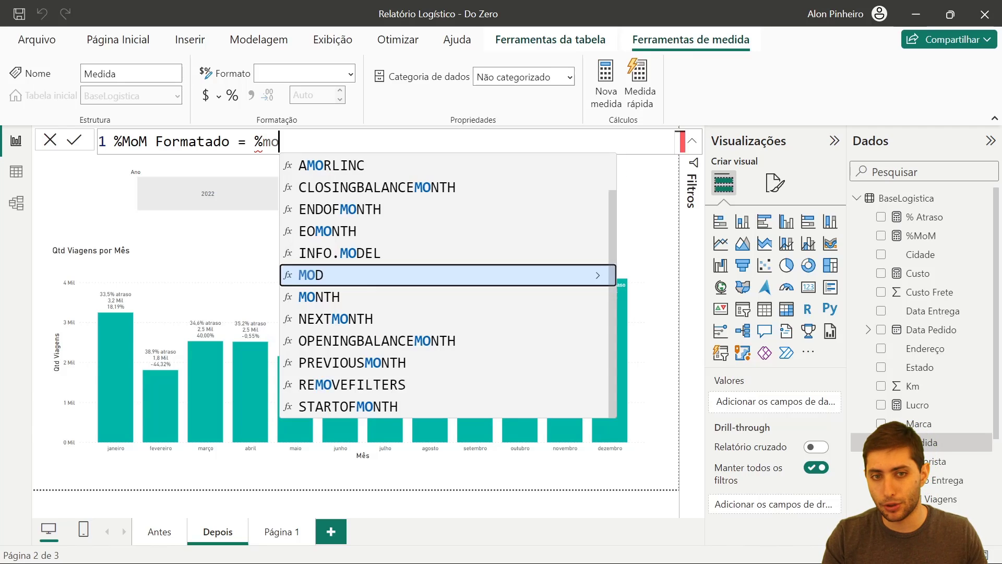
key(BackSpace)
key(BackSpace)
key(BackSpace)
text(mom)
key(Tab)
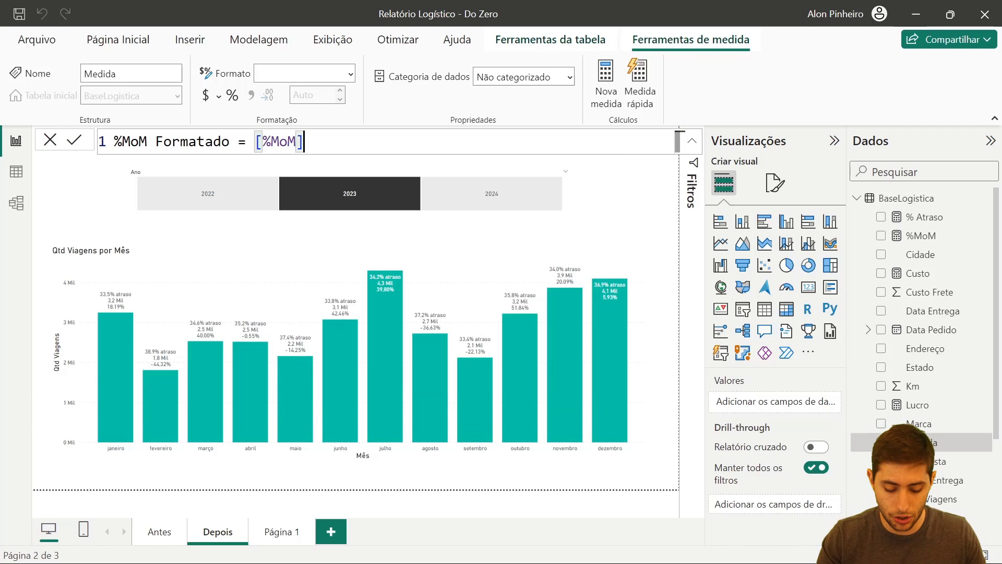
text(&)
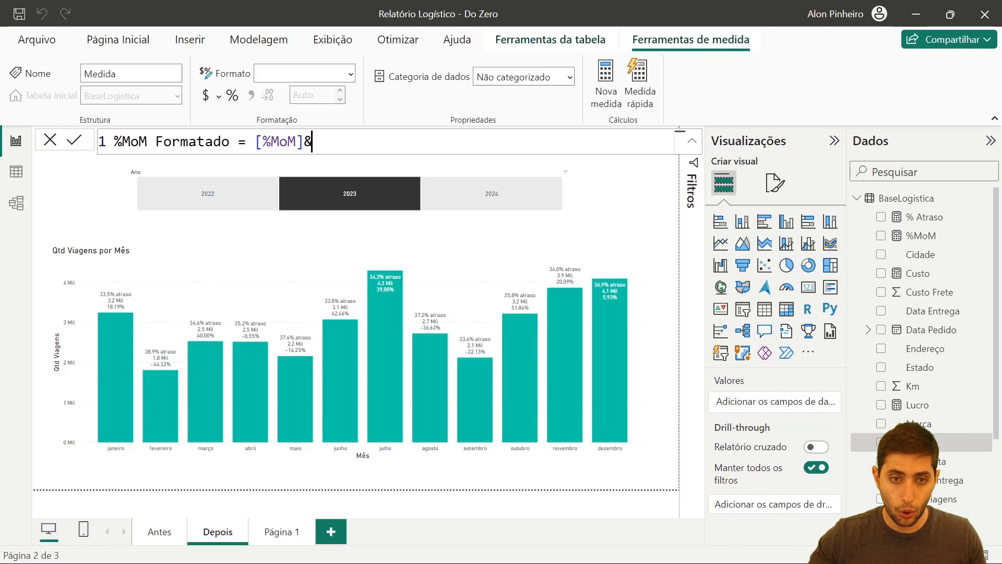
text(")
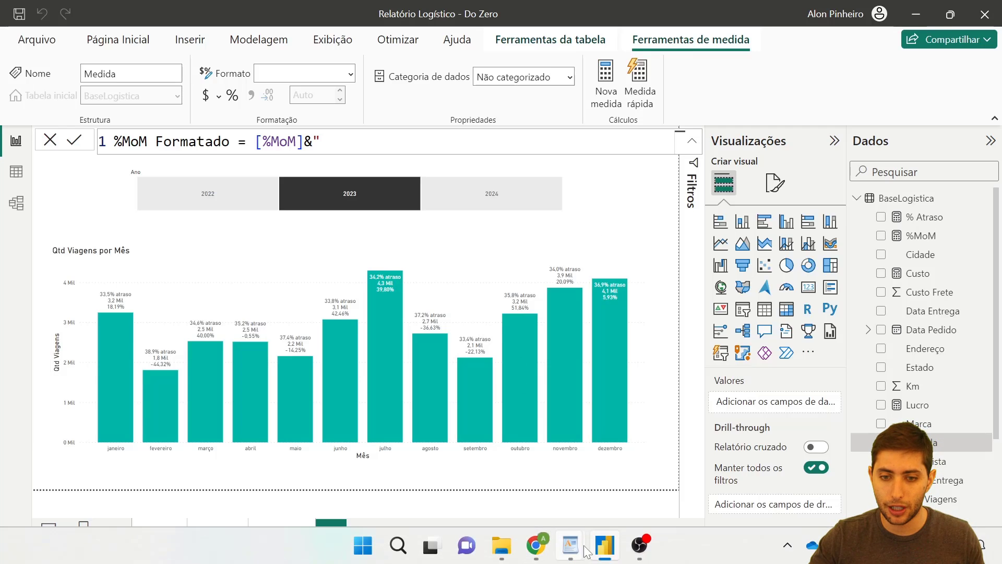
Copy the ▲ symbol from the Setas document in WordPad, insert it as the quoted text in the formula and commit the measure
mouse_move(572, 553)
click(645, 468)
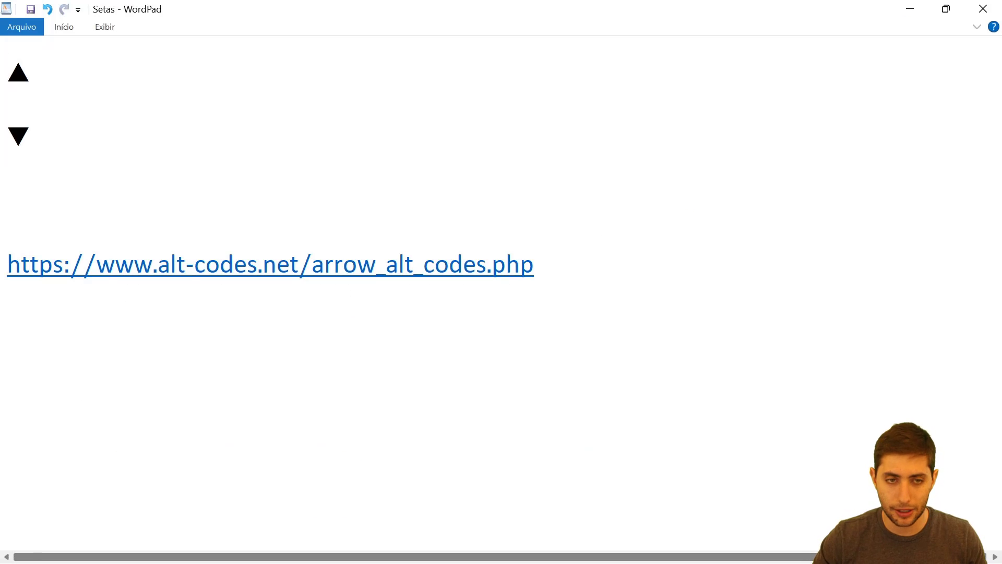
key(shift+Left)
key(ctrl+c)
key(alt+Tab)
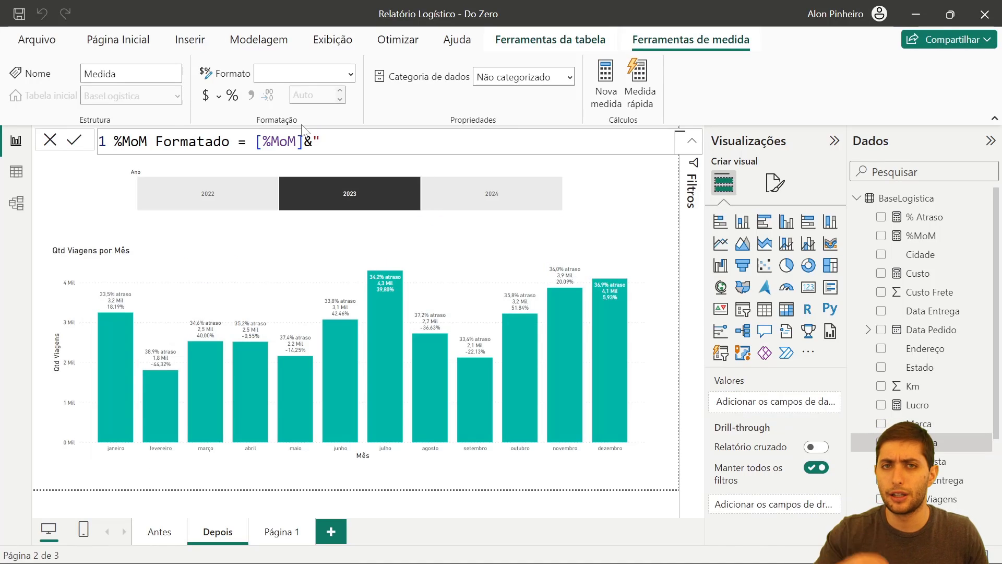
key(ctrl+v)
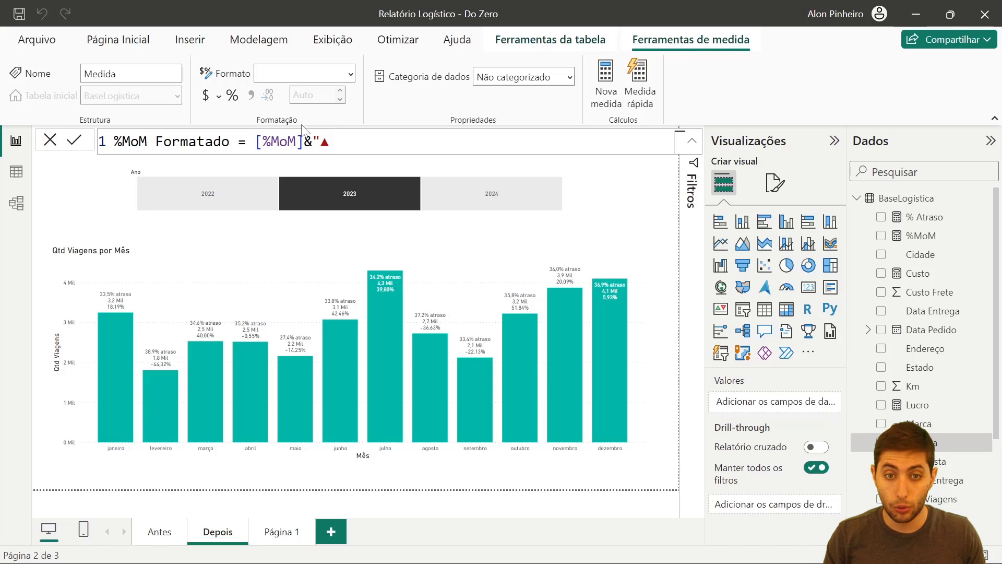
text(")
key(Return)
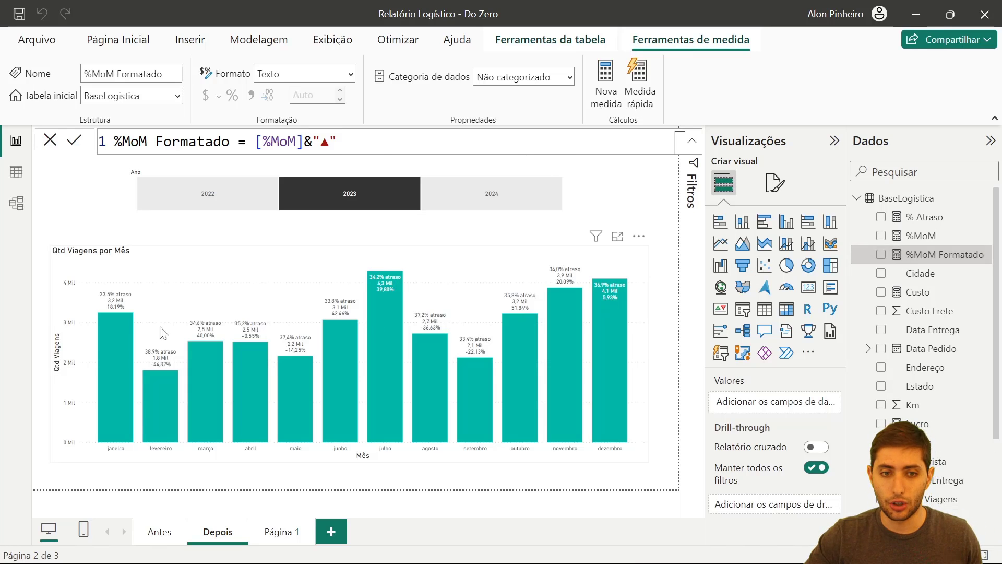
key(ctrl+1)
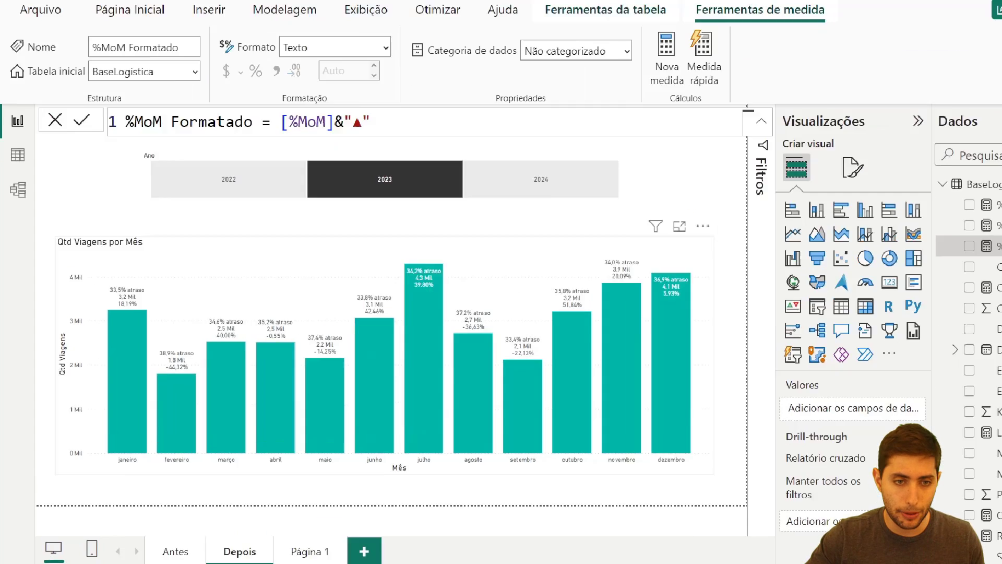
click(124, 304)
drag(131, 267, 218, 288)
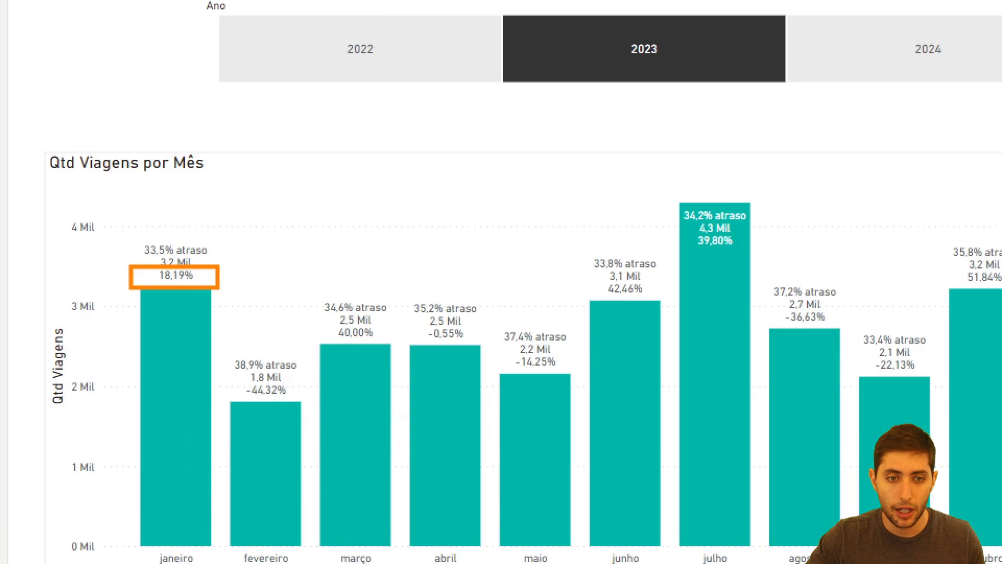
key(e)
key(Escape)
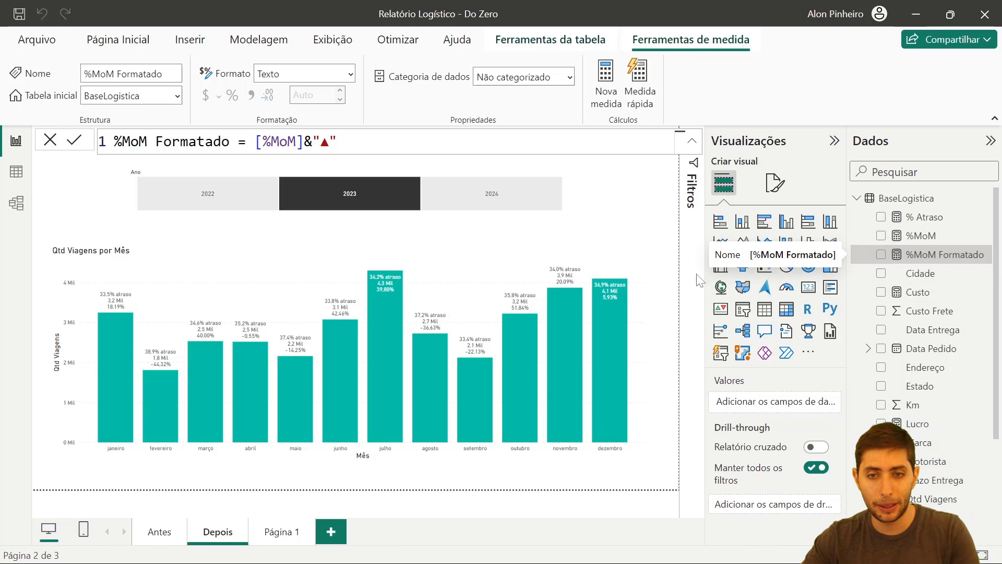
Replace %MoM with %MoM Formatado as the detail field of the Qtd Viagens por Mês chart's data labels
click(629, 272)
click(776, 183)
scroll(771, 324, down, 1)
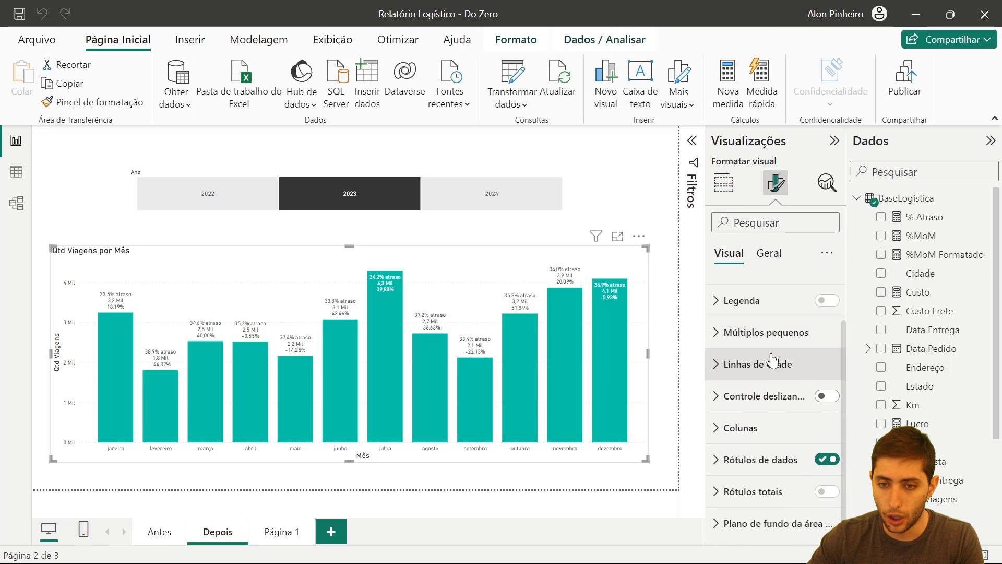
click(768, 460)
scroll(768, 456, down, 2)
scroll(768, 455, down, 2)
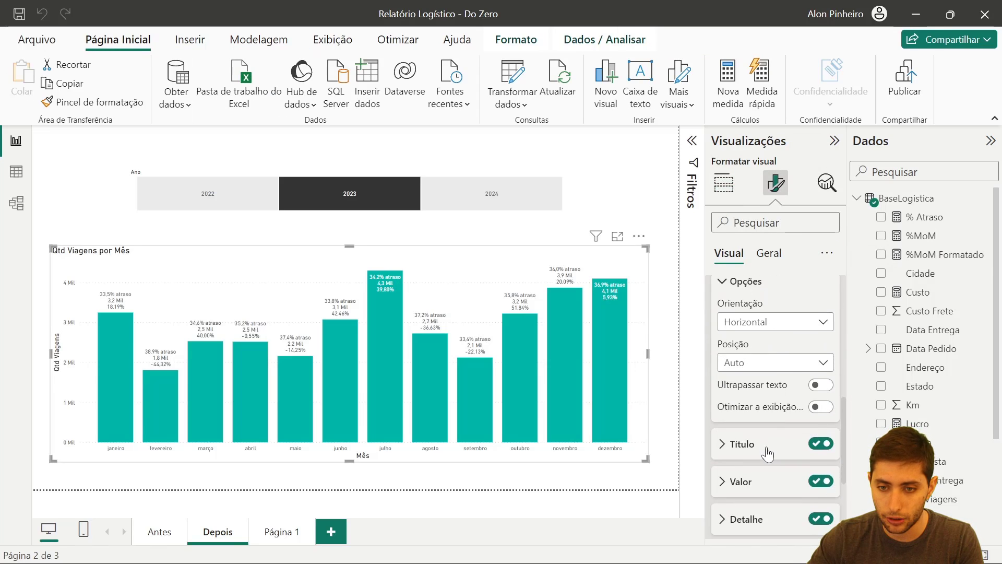
scroll(770, 444, up, 6)
click(773, 425)
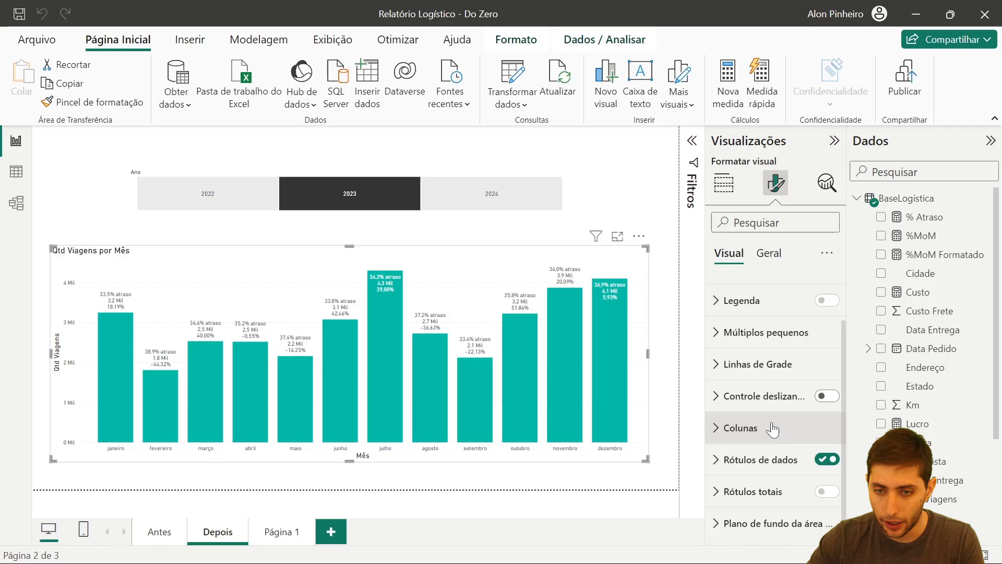
click(768, 460)
scroll(769, 412, down, 4)
click(767, 353)
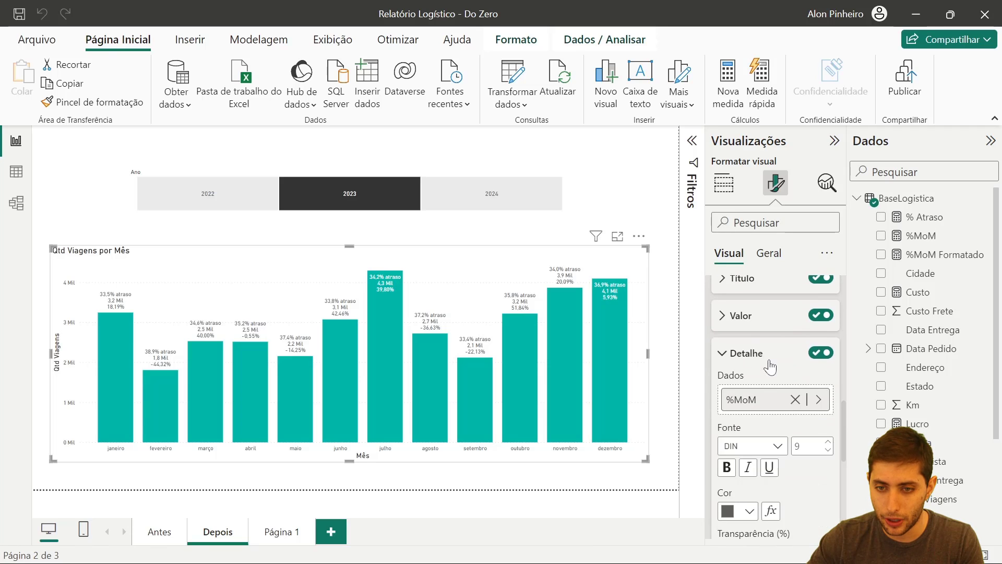
scroll(777, 376, down, 1)
click(798, 361)
click(792, 364)
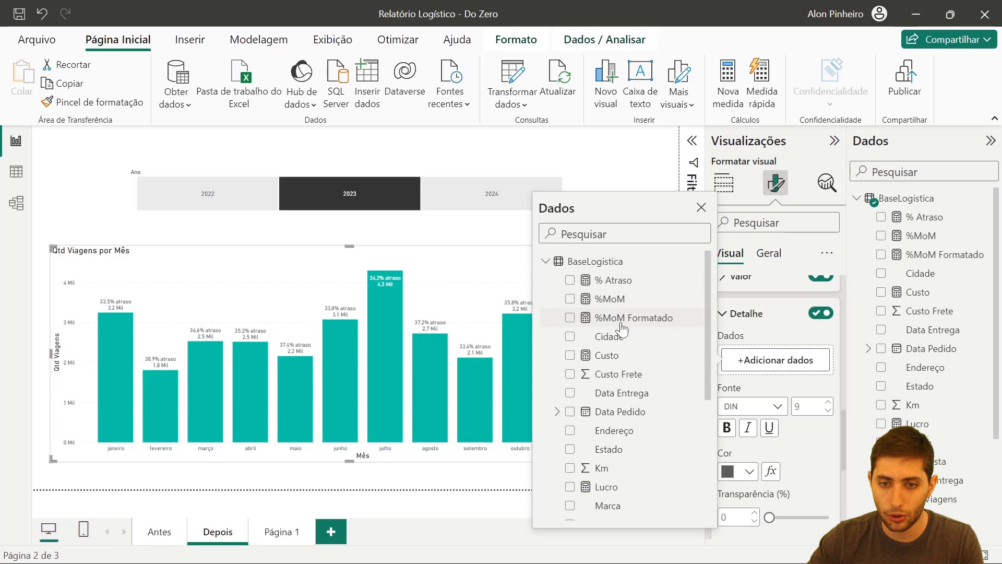
click(570, 318)
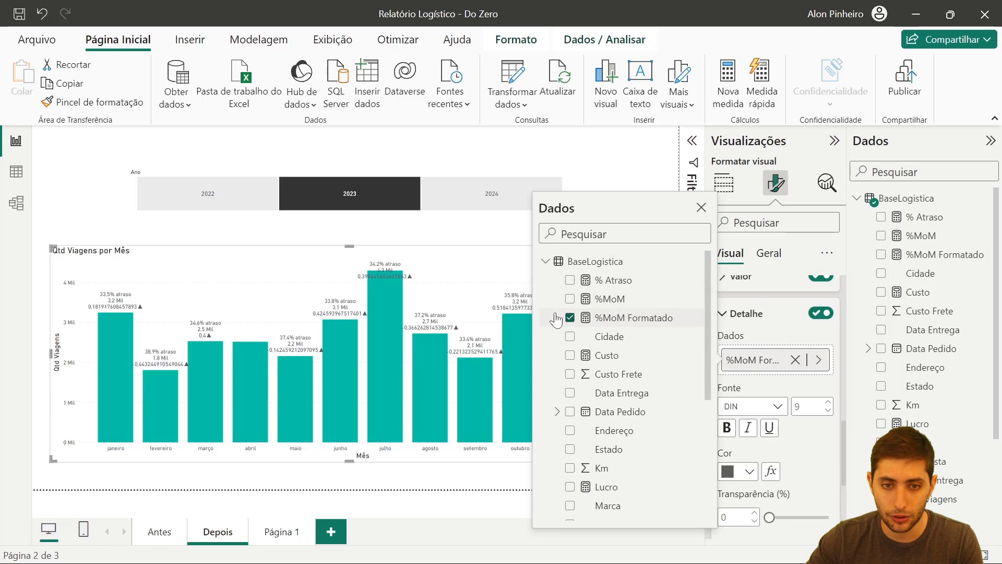
click(116, 223)
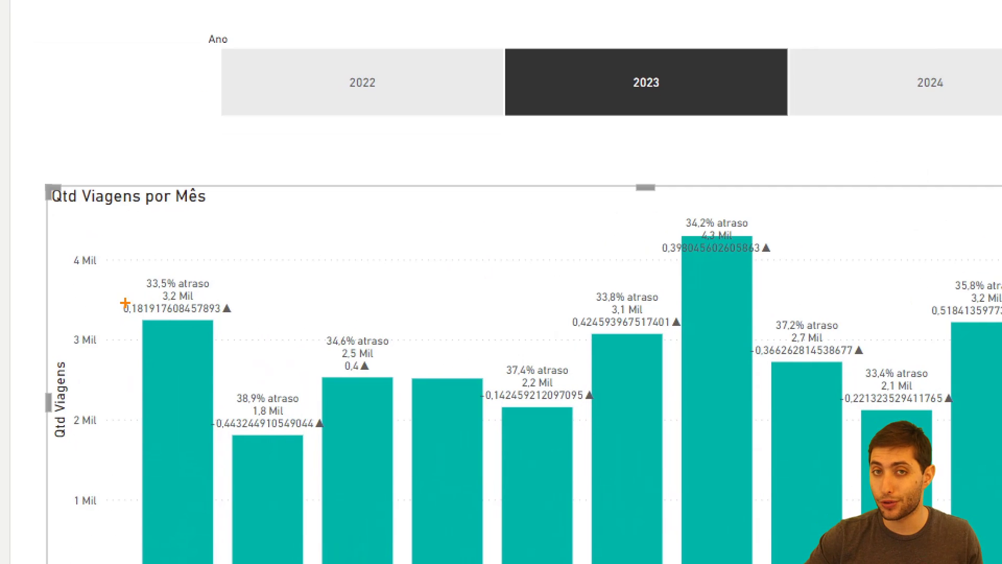
drag(117, 300, 249, 323)
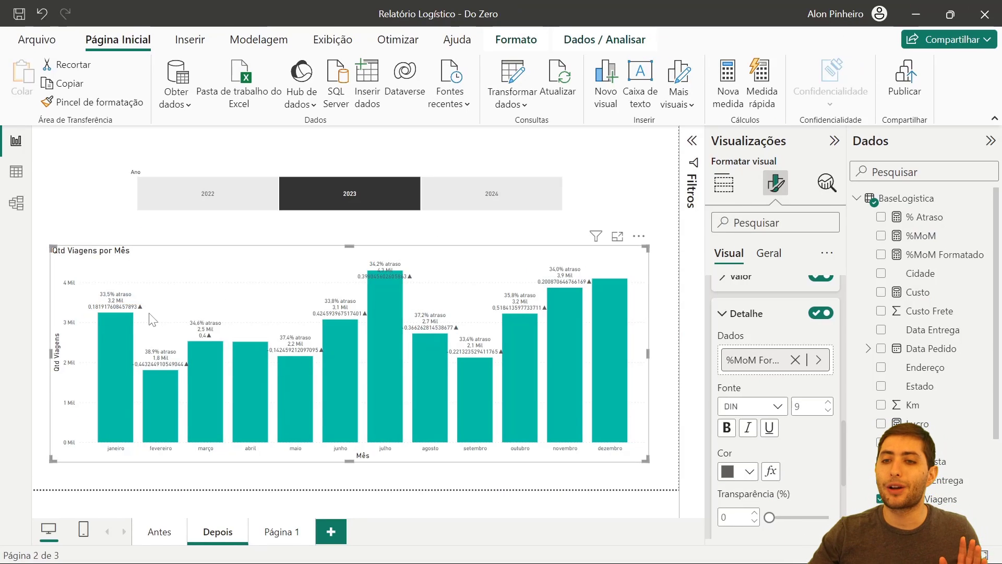
Wrap [%MoM] in a FORMAT function with the "0.0%" format in the %MoM Formatado measure and commit the formula
click(916, 257)
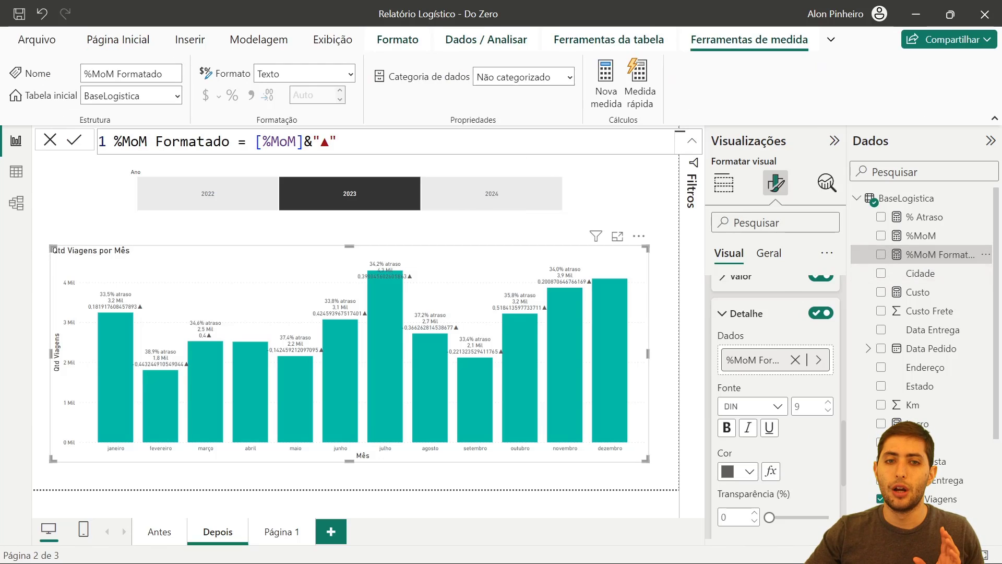
click(254, 142)
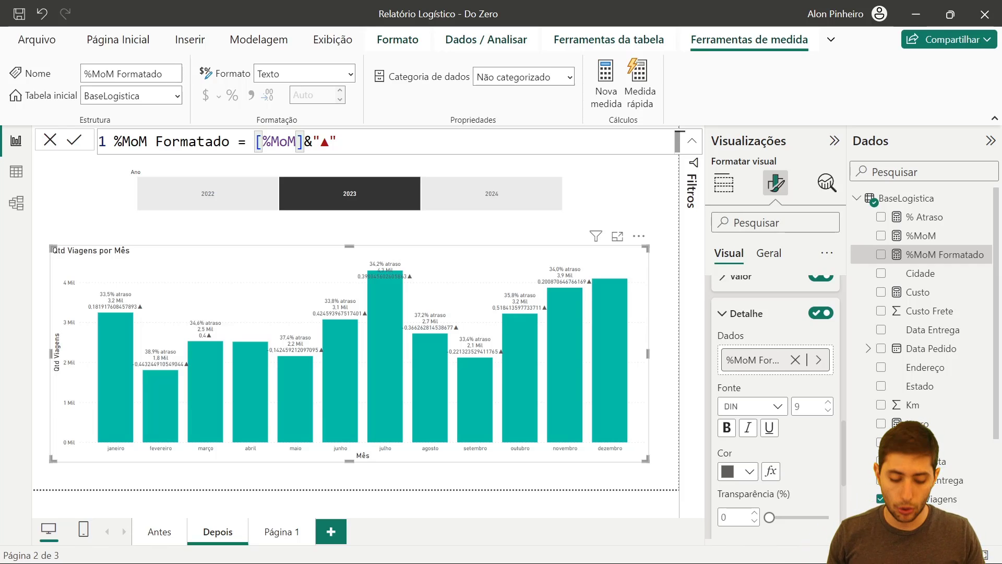
text(forma)
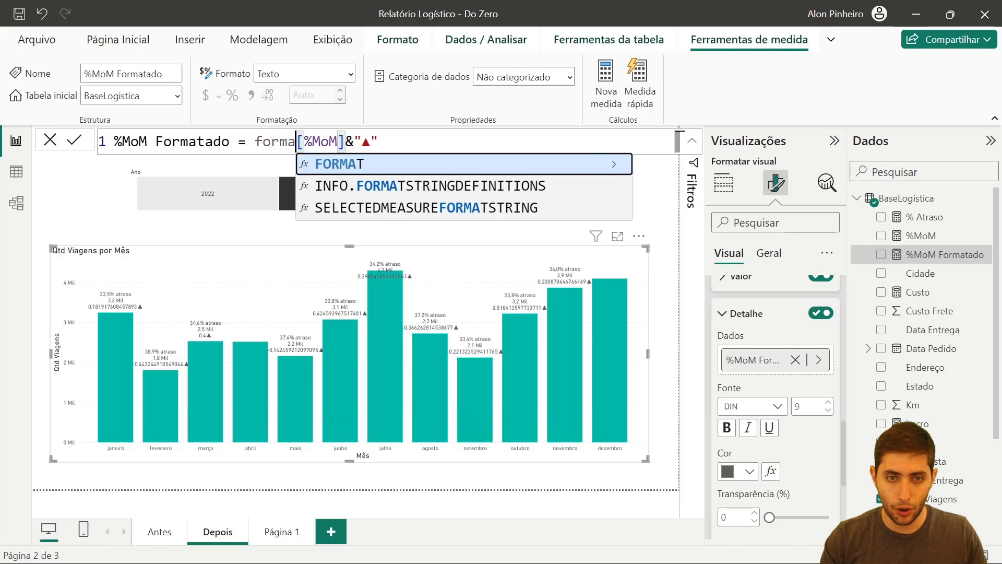
key(Tab)
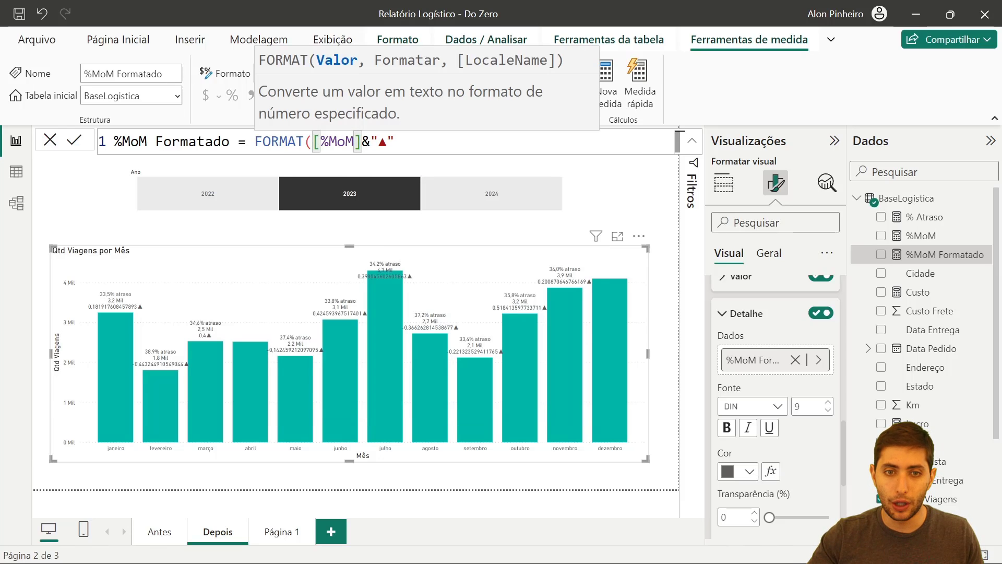
key(shift+Right)
key(shift+Right)
key(shift+Right)
key(shift+Right)
key(shift+Right)
key(shift+Right)
key(Right)
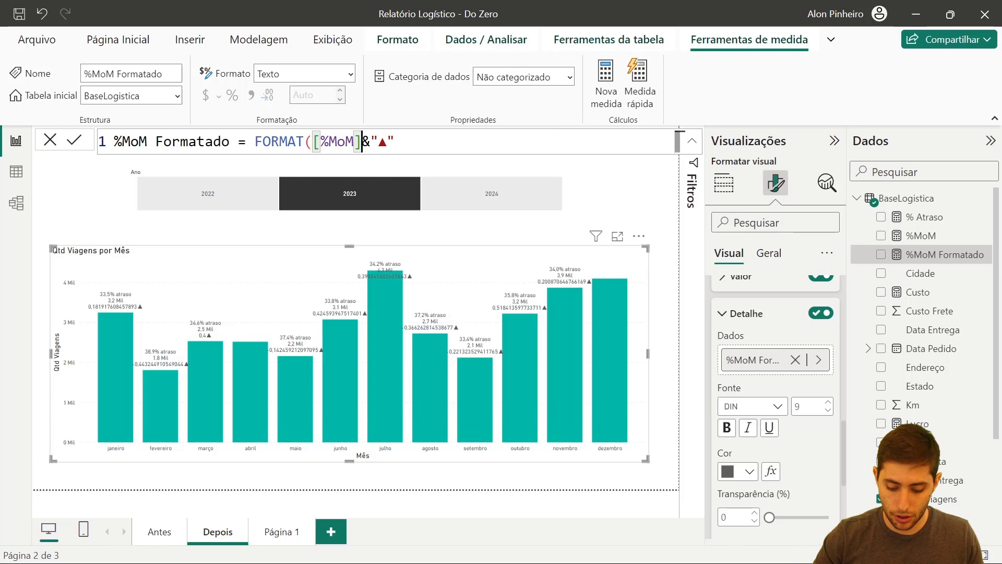
text(,)
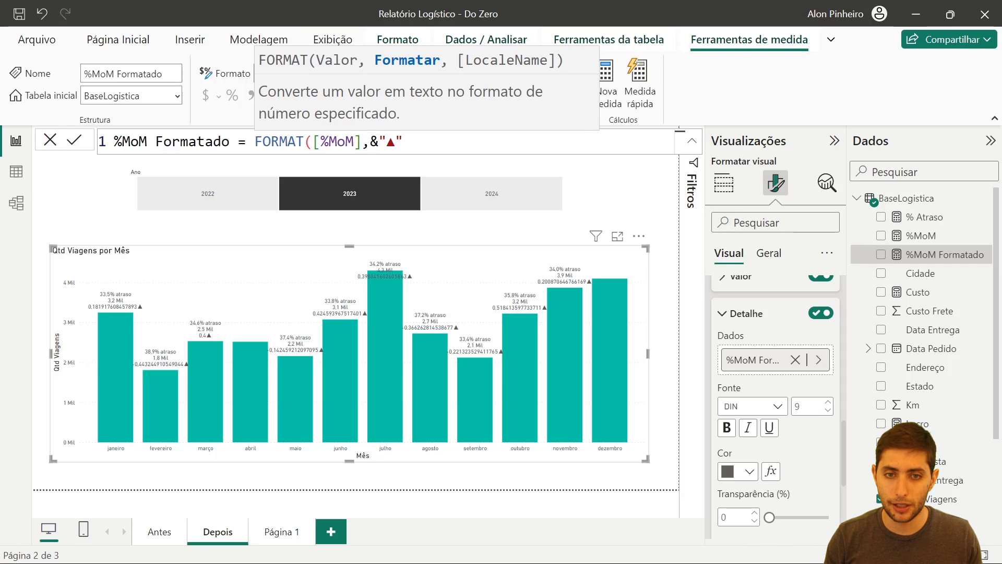
text(")
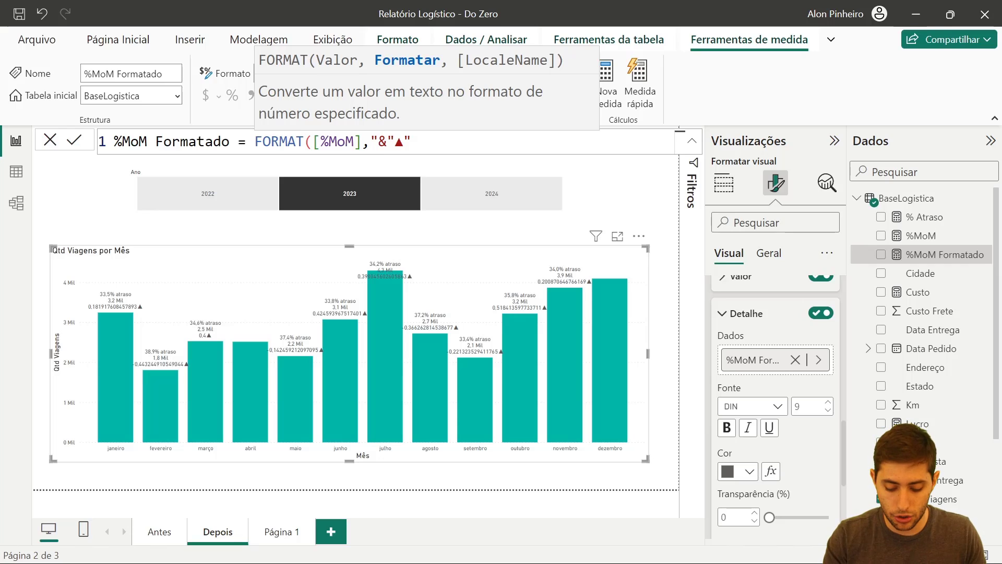
text(0.0%"))
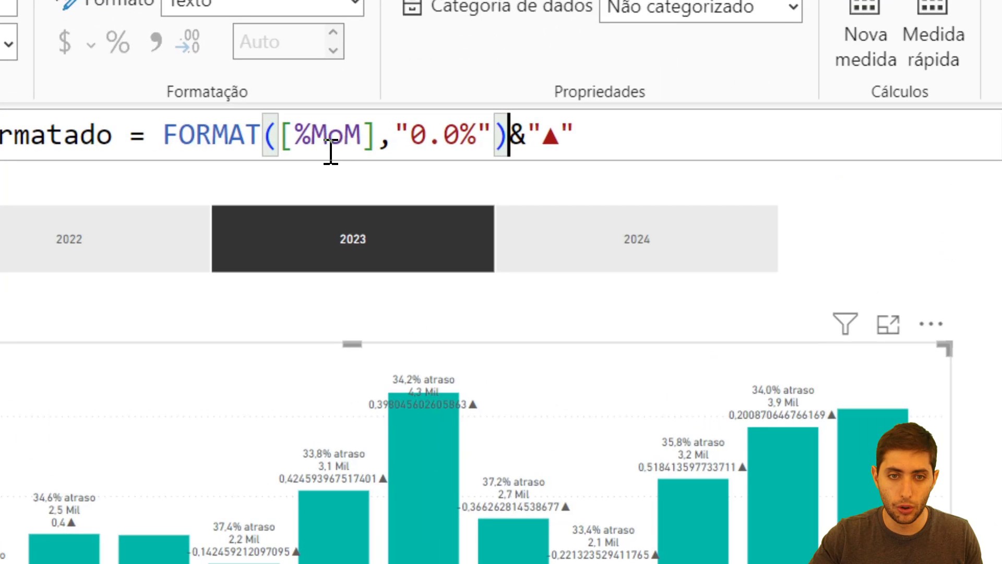
drag(314, 142, 493, 135)
key(Return)
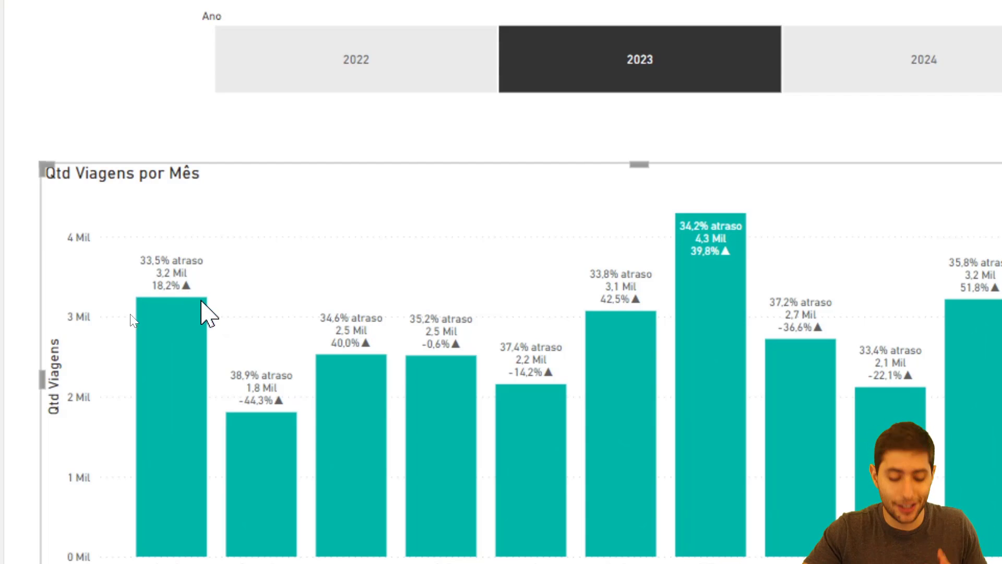
mouse_move(204, 301)
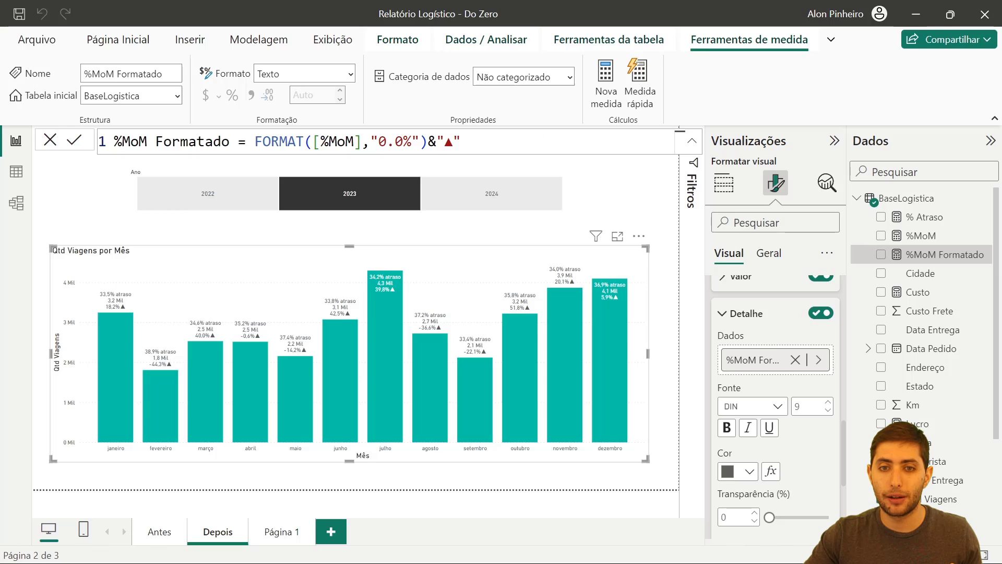
Remove the whole expression after the equals sign of the %MoM Formatado measure and start a second formula line
drag(444, 142, 452, 142)
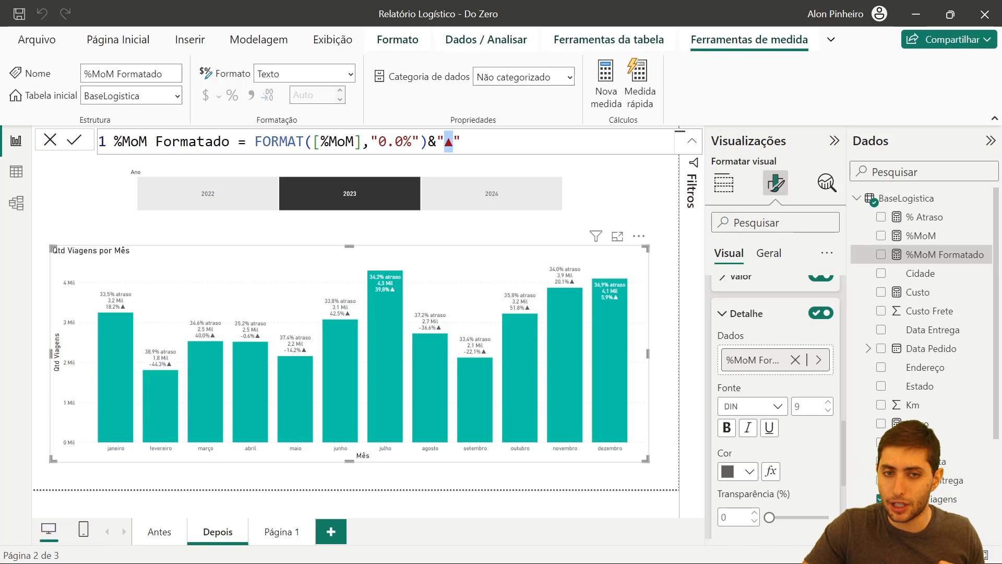
drag(320, 142, 354, 141)
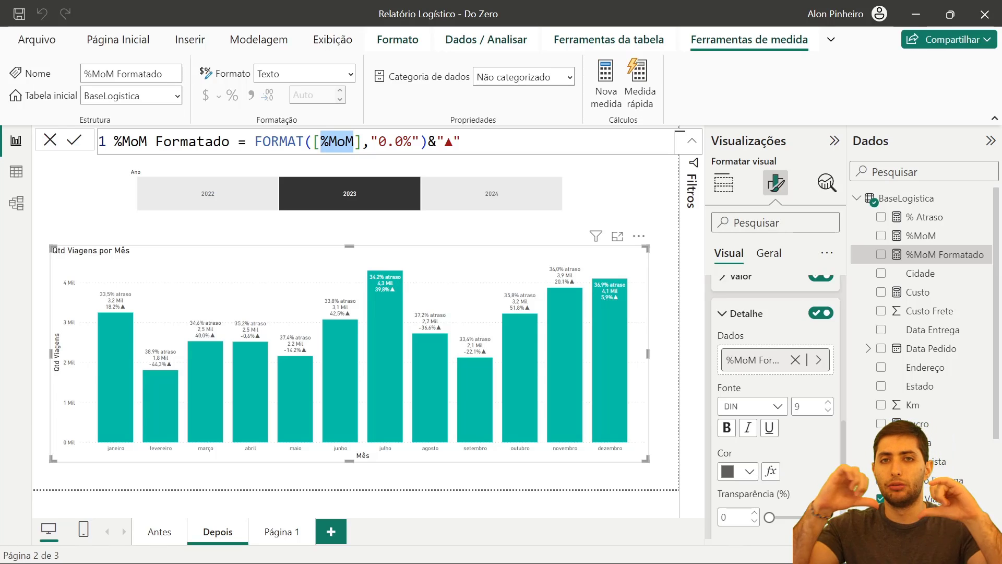
click(471, 135)
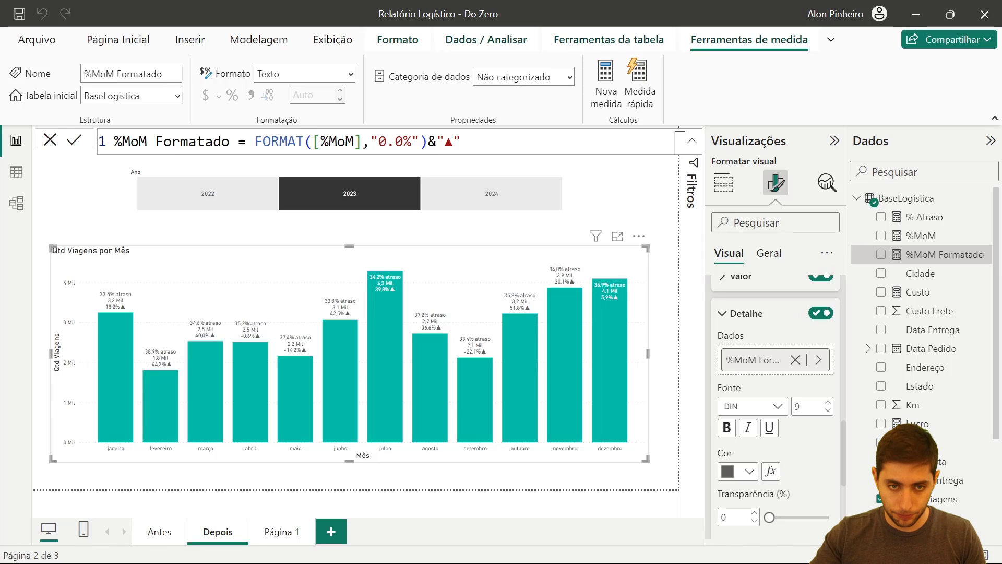
drag(255, 142, 462, 142)
key(BackSpace)
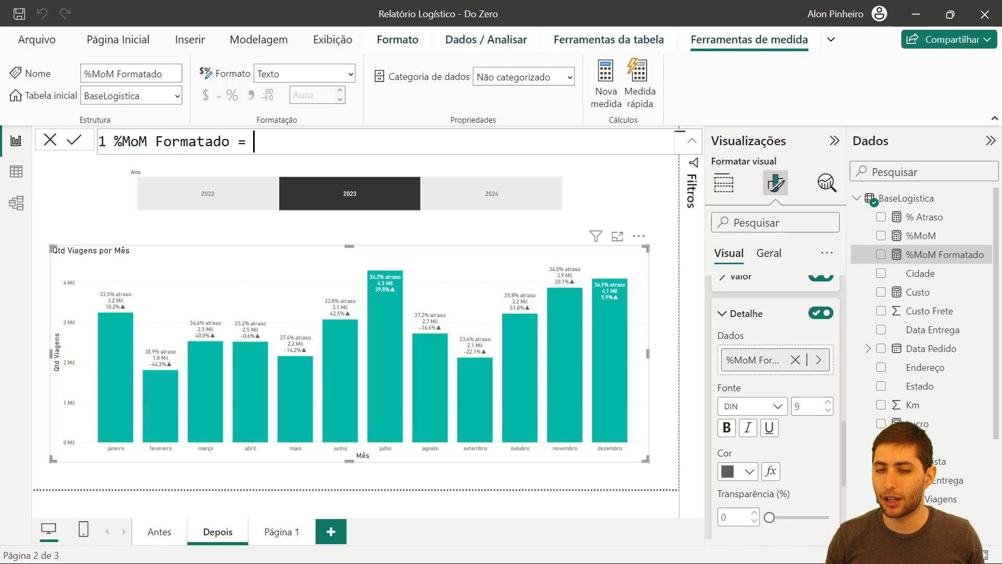
key(shift+Return)
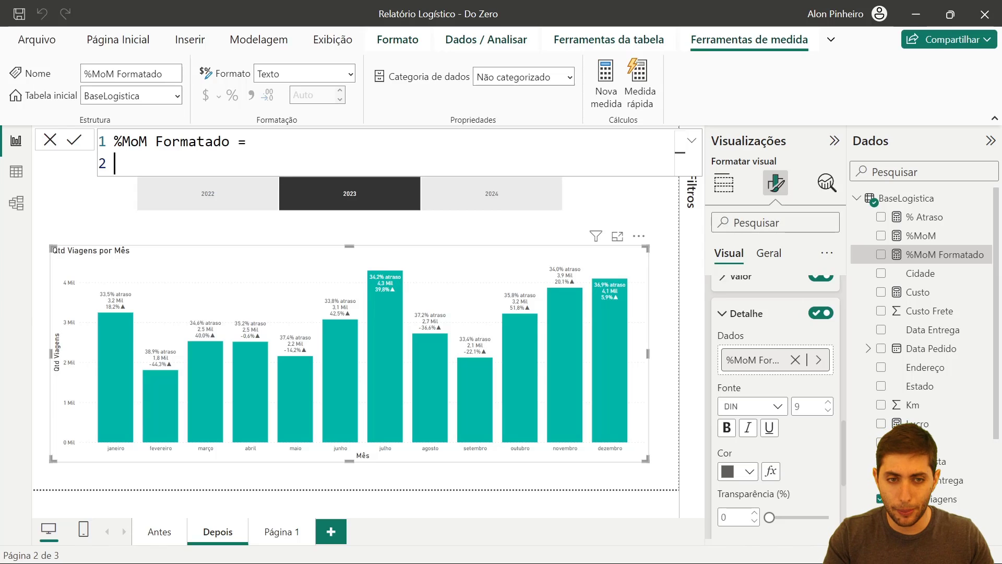
text(jhfksjdfhsdjkfh)
key(shift+Return)
text(askjhasjkdf)
key(shift+Return)
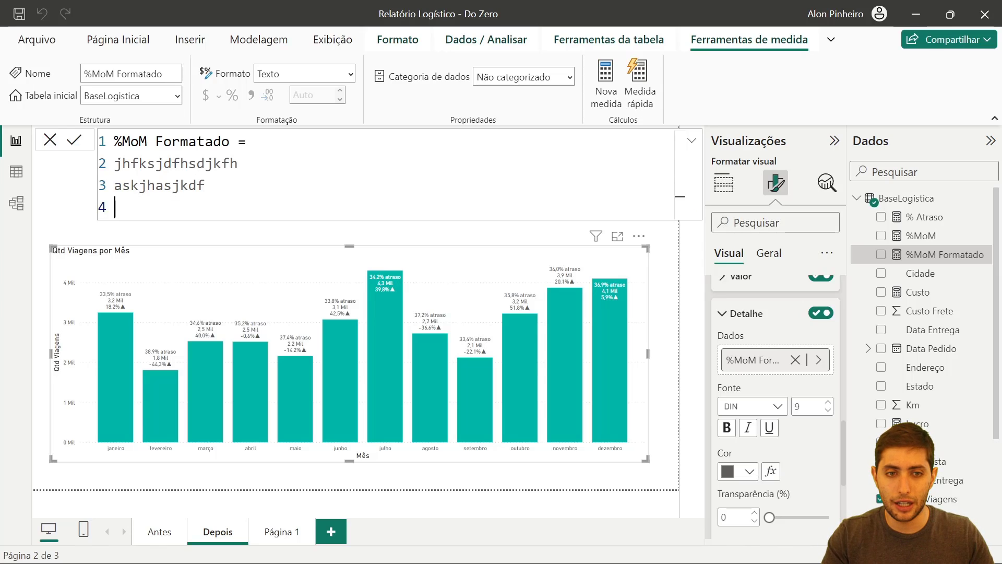
key(BackSpace)
key(BackSpace)
key(BackSpace)
key(BackSpace)
key(BackSpace)
key(BackSpace)
key(BackSpace)
key(BackSpace)
key(BackSpace)
key(BackSpace)
key(BackSpace)
key(BackSpace)
key(BackSpace)
key(BackSpace)
key(BackSpace)
key(BackSpace)
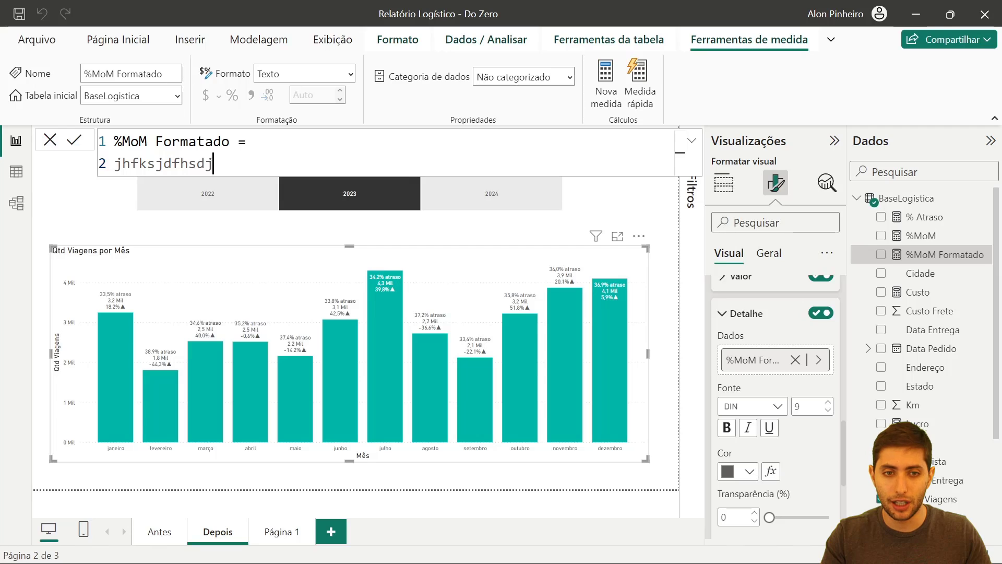
key(BackSpace)
key(BackSpace)
key(BackSpace)
key(BackSpace)
key(BackSpace)
key(BackSpace)
key(BackSpace)
key(BackSpace)
key(BackSpace)
key(BackSpace)
key(BackSpace)
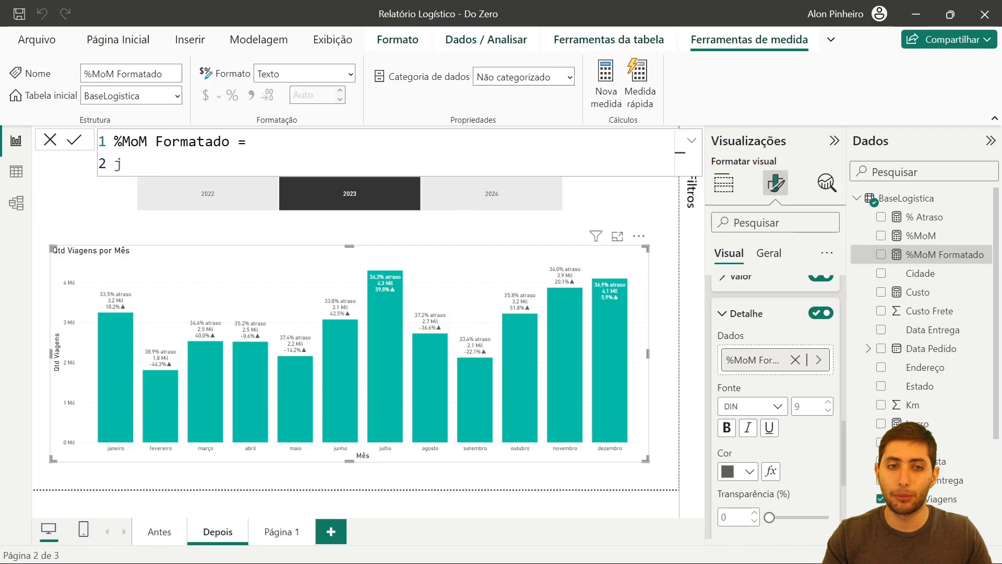
key(BackSpace)
Define a variable named crescimento equal to [%MoM] on the second line of the formula and start a third line
text(var )
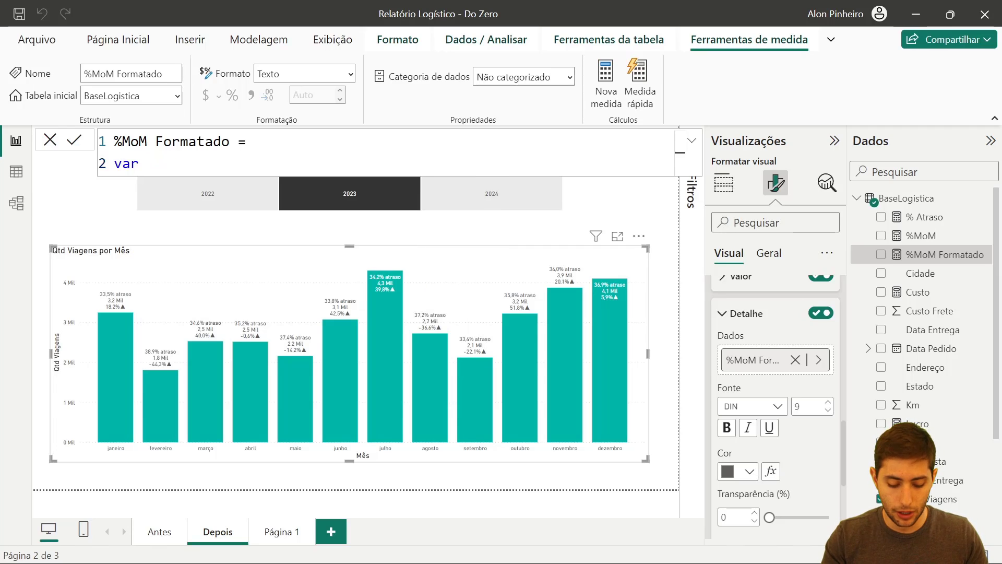
text(cres)
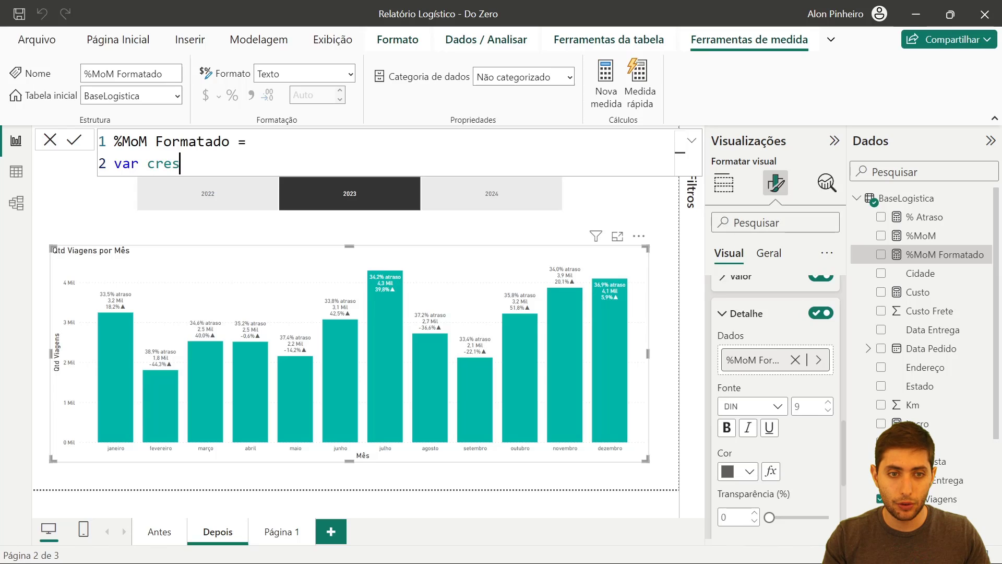
text(cimento =)
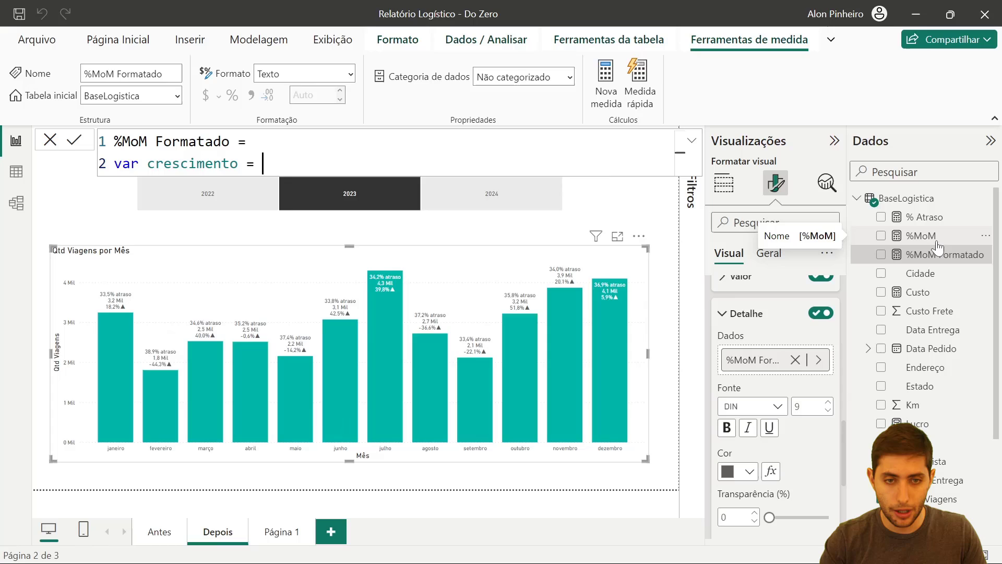
text(mom)
key(Tab)
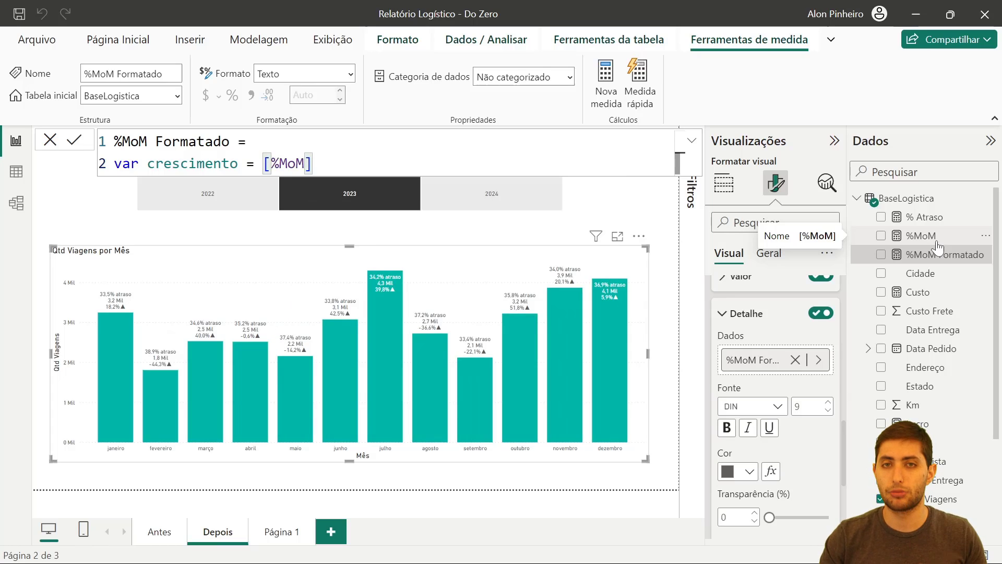
key(shift+Return)
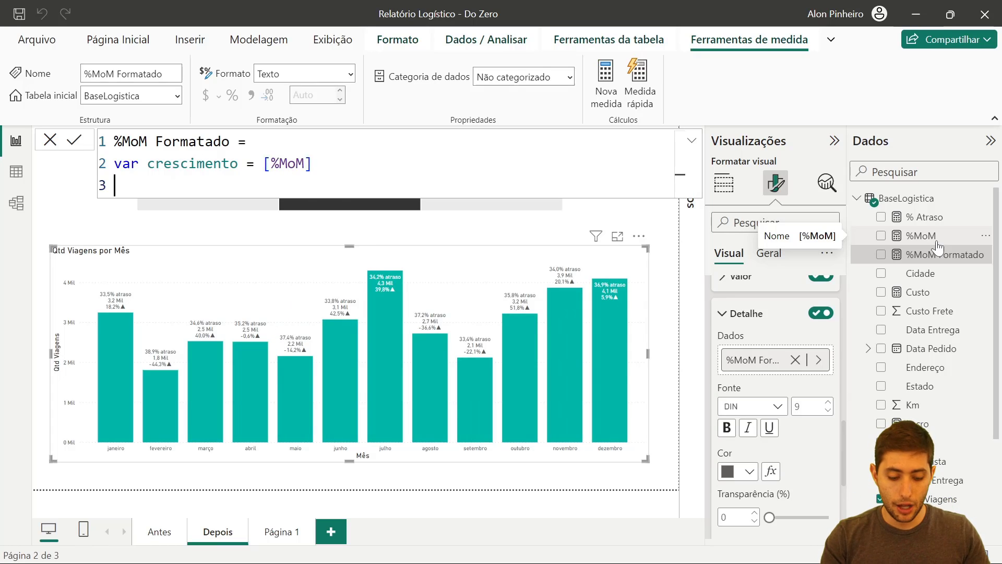
Define a variable named crescimentoformatado as FORMAT(crescimento, "0.0%") on the third line of the formula
text(var crescimentoformatado)
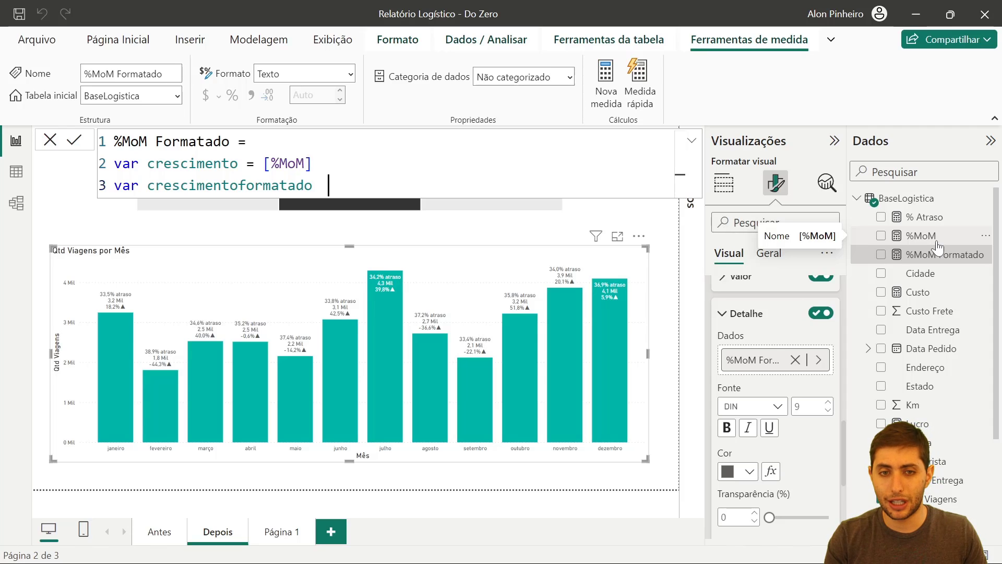
text(= format)
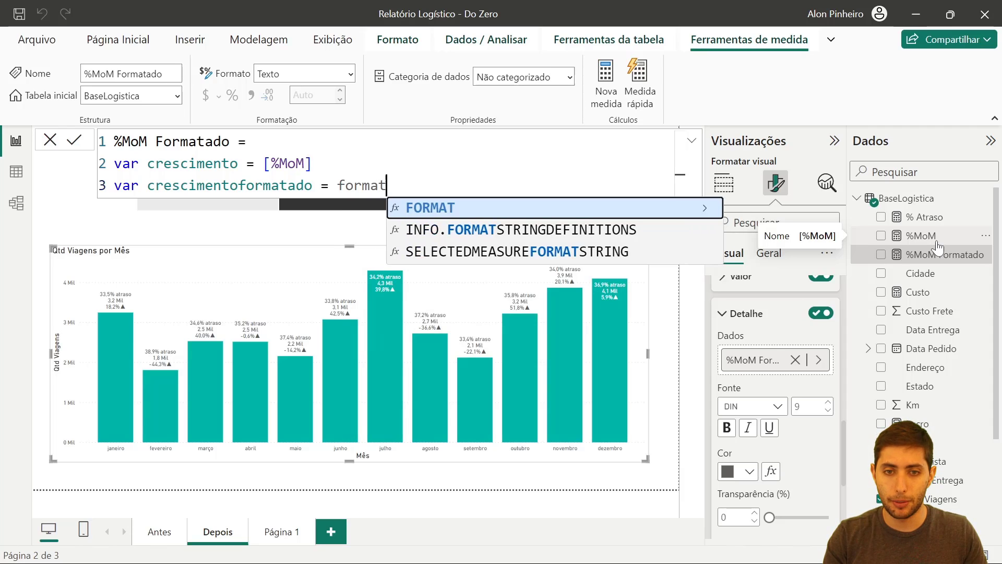
key(Tab)
text(cresci)
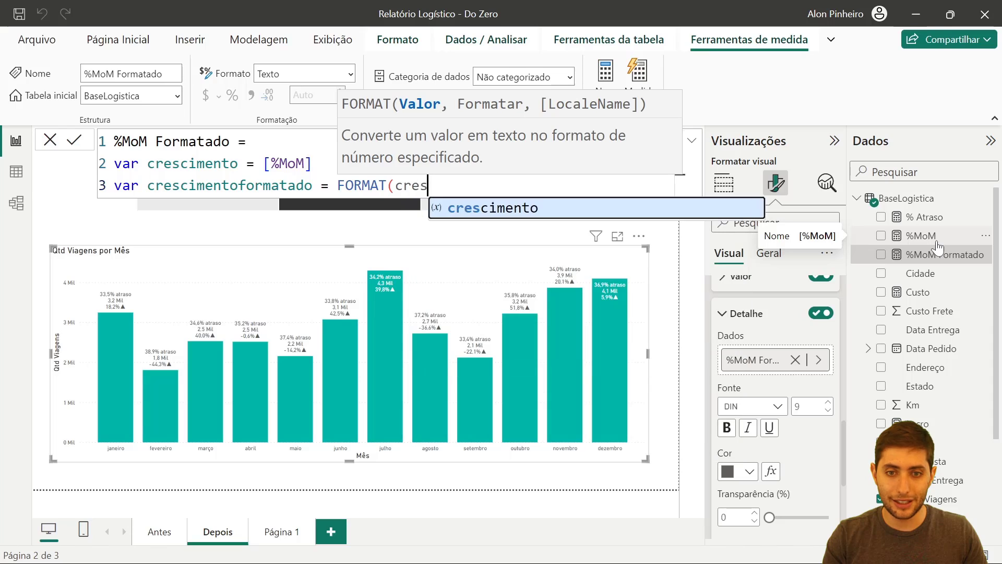
key(Tab)
text(, ")
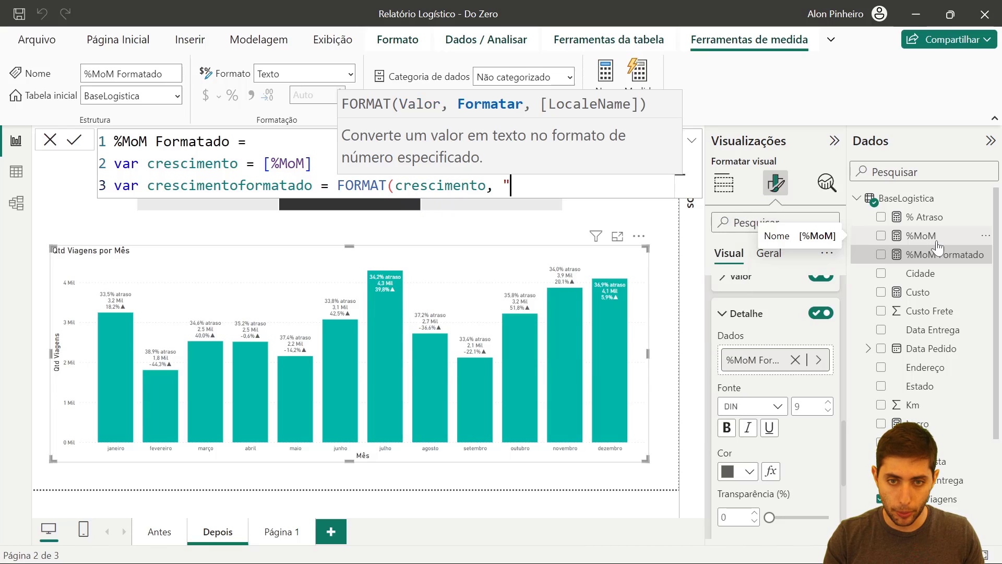
text(0.)
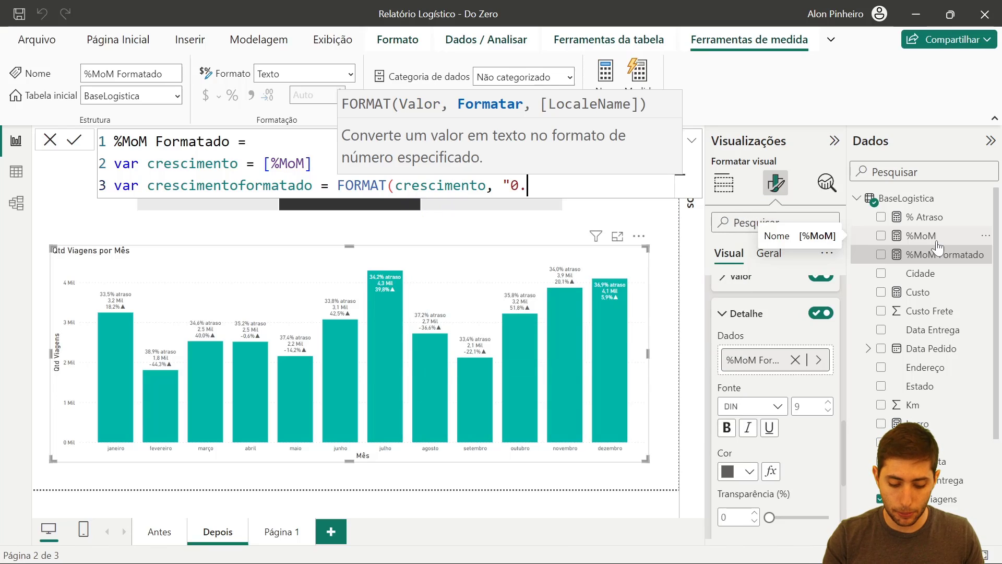
text(0%"))
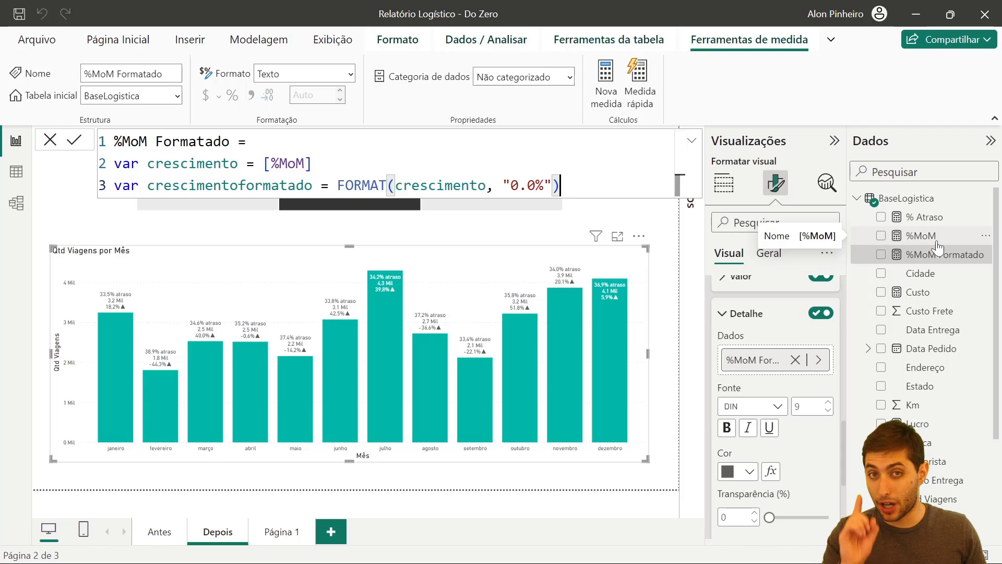
Change the crescimento variable's expression to FORMAT([%MoM], "0.0%")
key(Up)
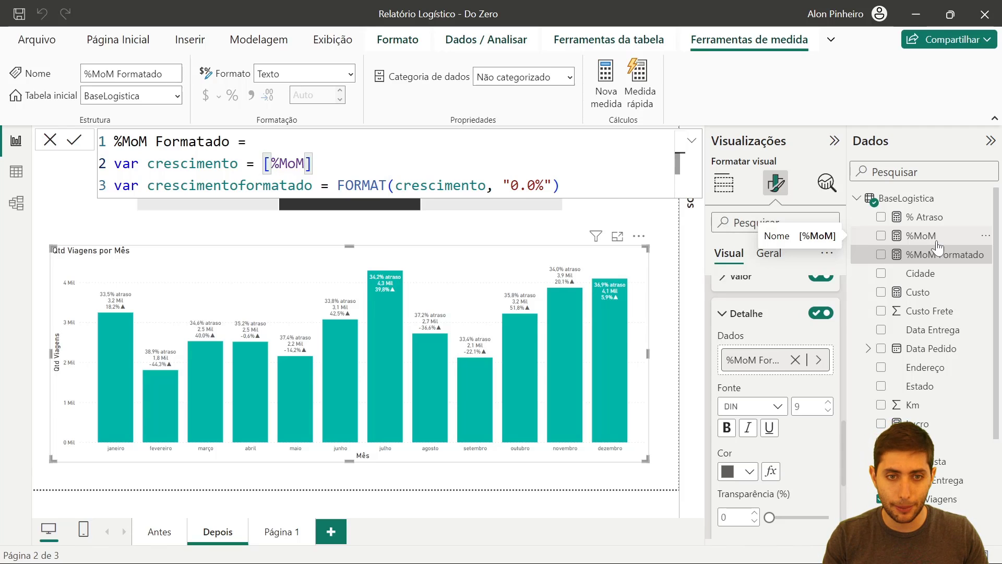
text(format)
key(Tab)
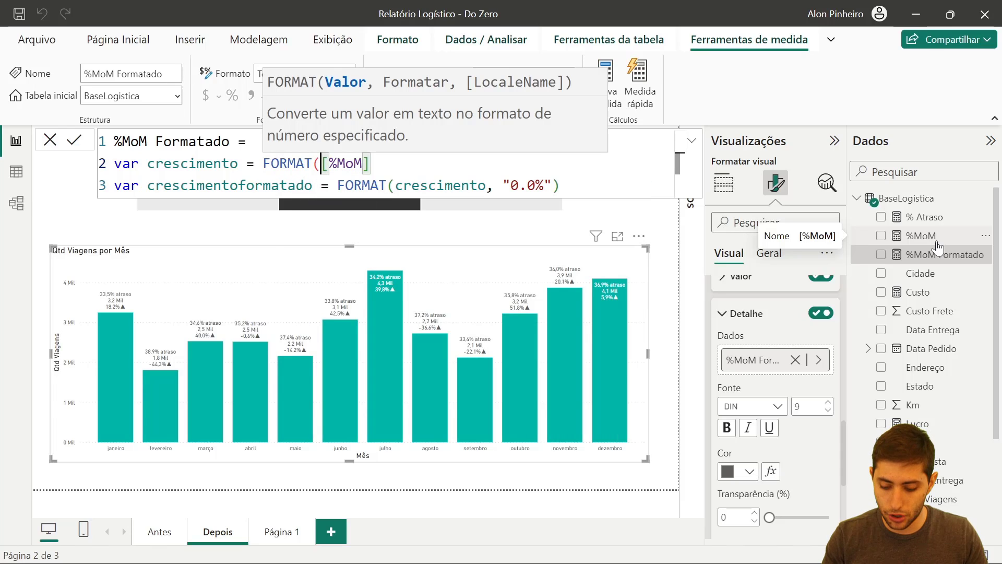
key(End)
text(, 0.0)
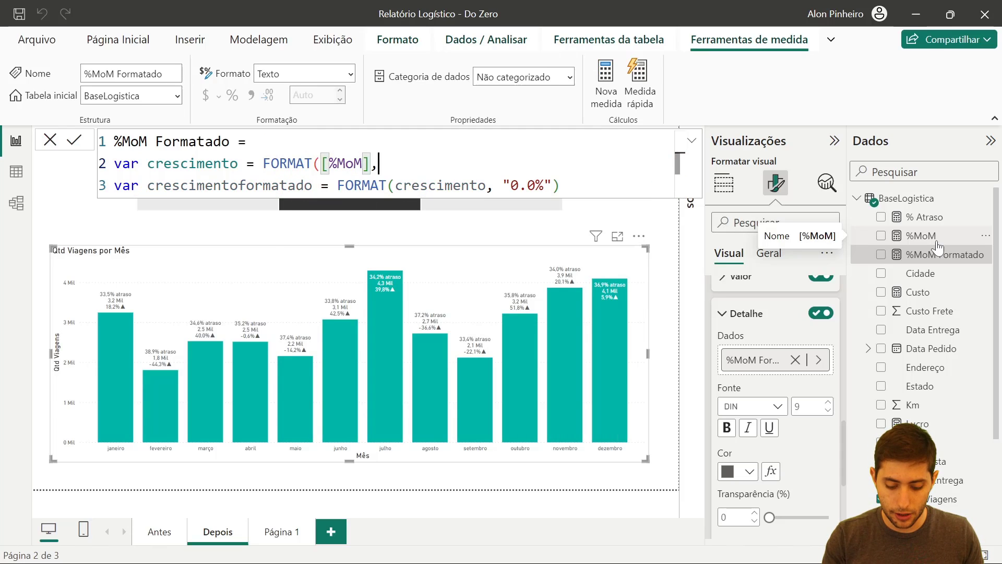
key(BackSpace)
key(BackSpace)
key(BackSpace)
text("0)
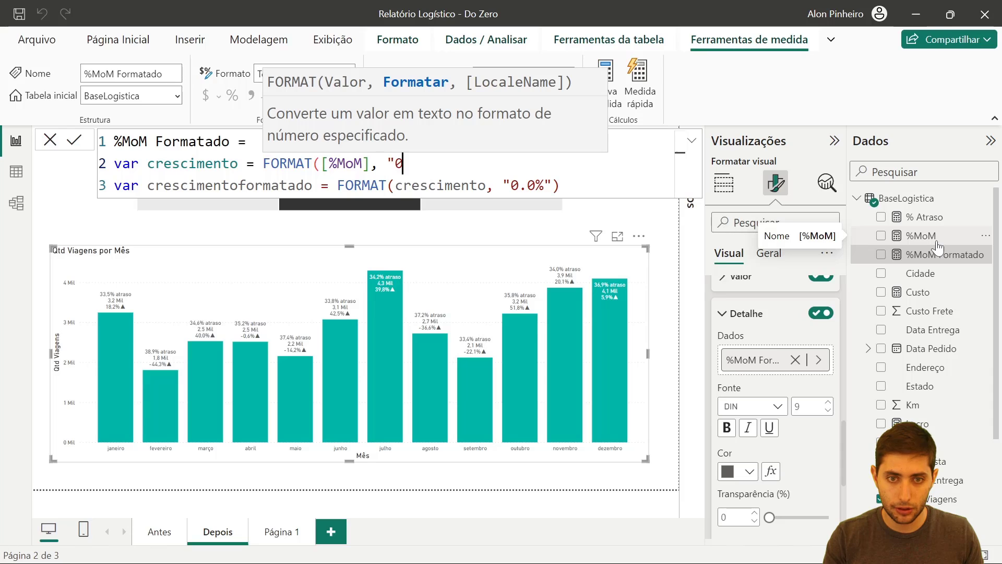
text(.0%")
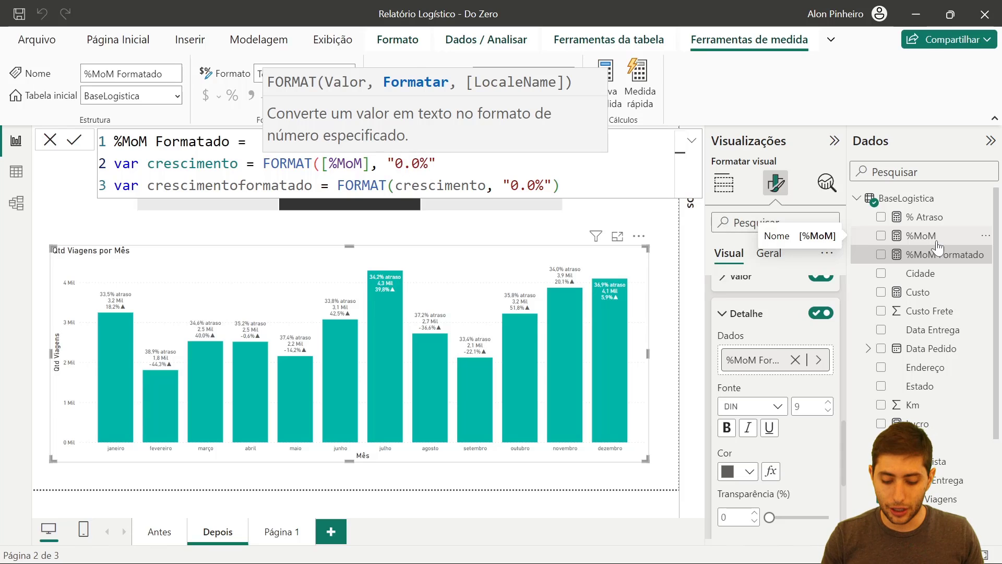
text())
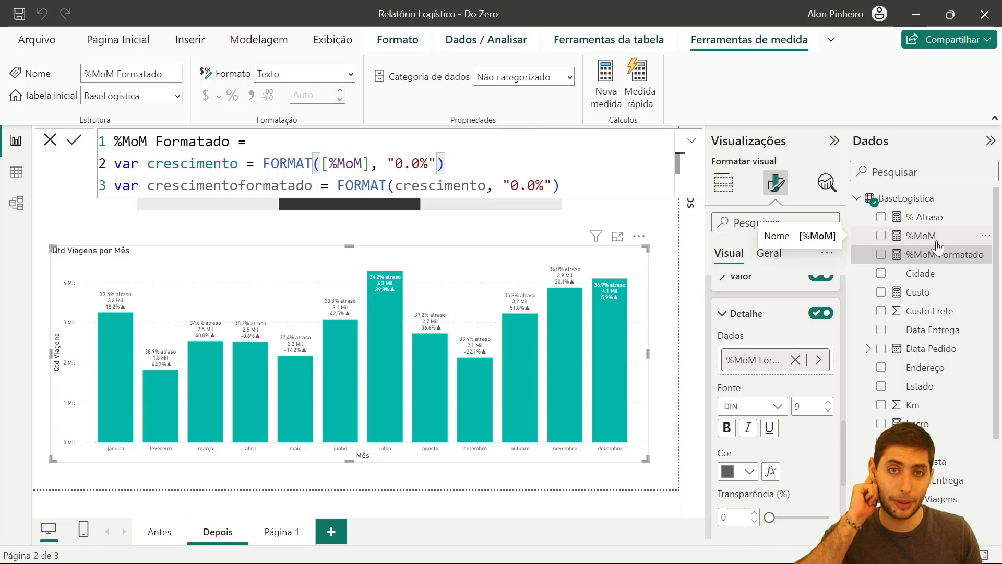
Remove the FORMAT function and its "0.0%" argument from the crescimento variable, leaving only [%MoM] as its expression
key(ctrl+Left)
key(ctrl+Left)
key(ctrl+Left)
key(ctrl+Left)
key(ctrl+Left)
key(ctrl+Left)
key(ctrl+Left)
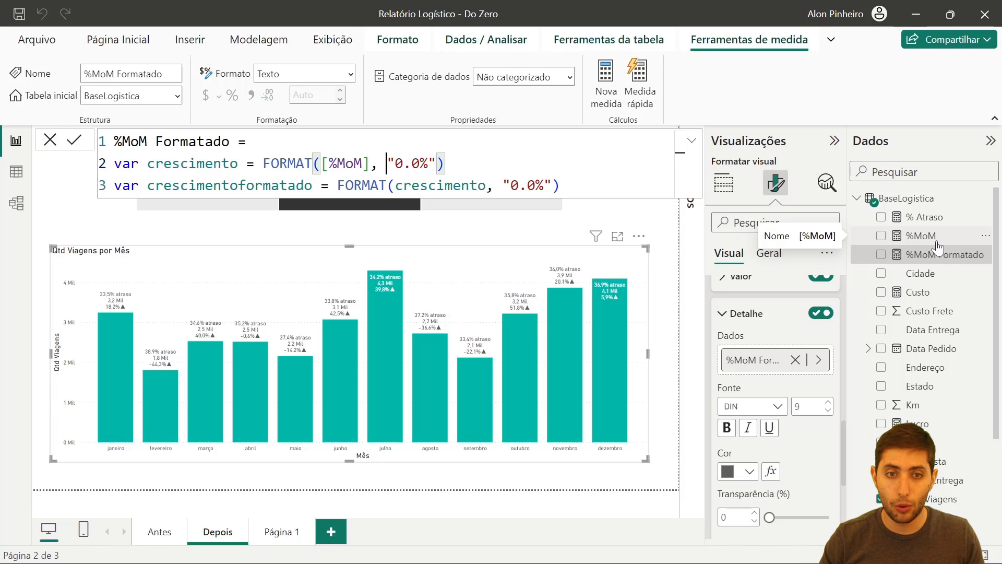
key(ctrl+Left)
key(ctrl+Left)
key(Right)
key(Right)
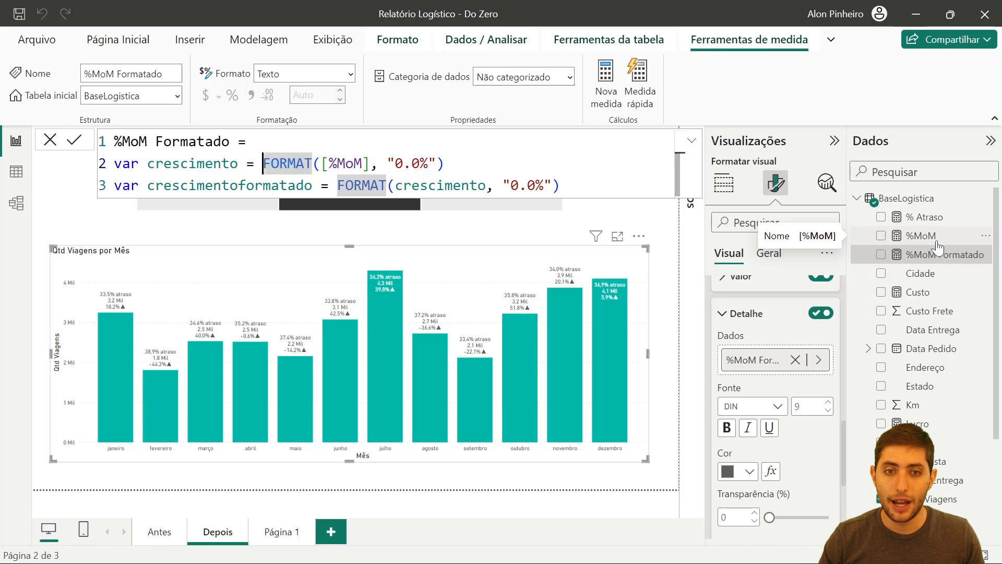
key(shift+End)
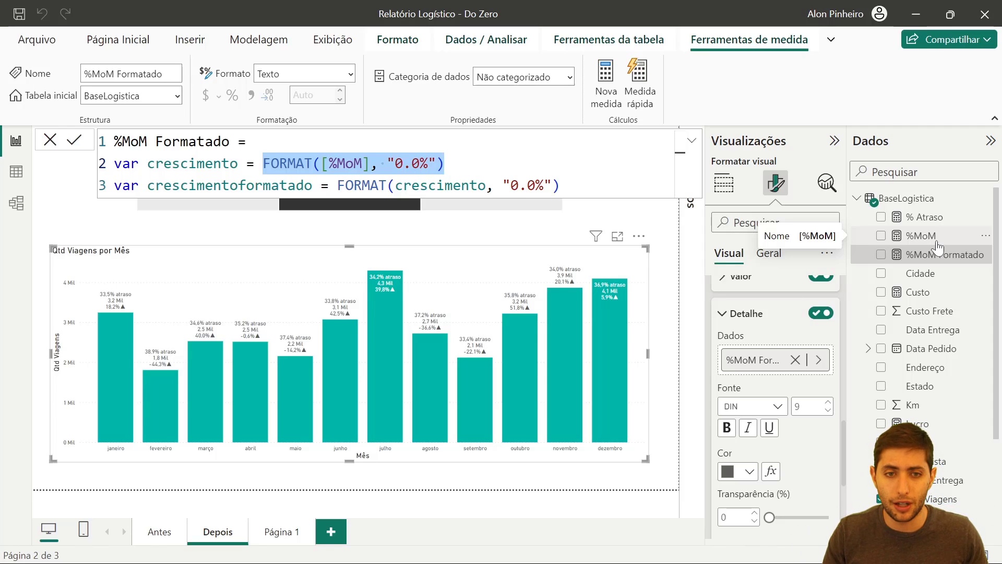
key(Right)
key(BackSpace)
key(BackSpace)
key(BackSpace)
key(BackSpace)
key(BackSpace)
key(BackSpace)
key(BackSpace)
key(BackSpace)
key(BackSpace)
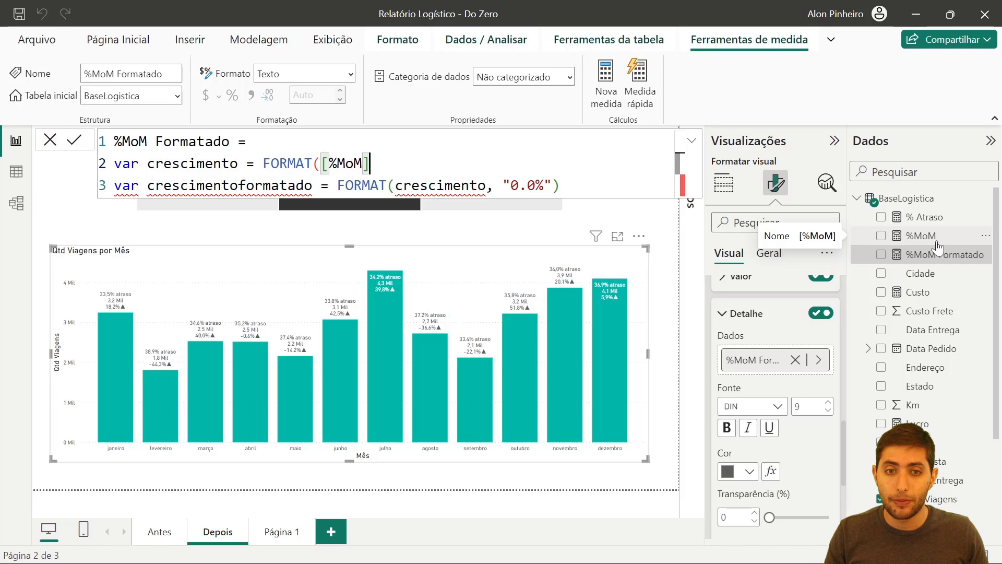
key(Left)
key(Left)
key(Left)
key(Left)
key(Left)
key(Left)
key(BackSpace)
key(BackSpace)
key(BackSpace)
key(BackSpace)
key(BackSpace)
key(BackSpace)
key(BackSpace)
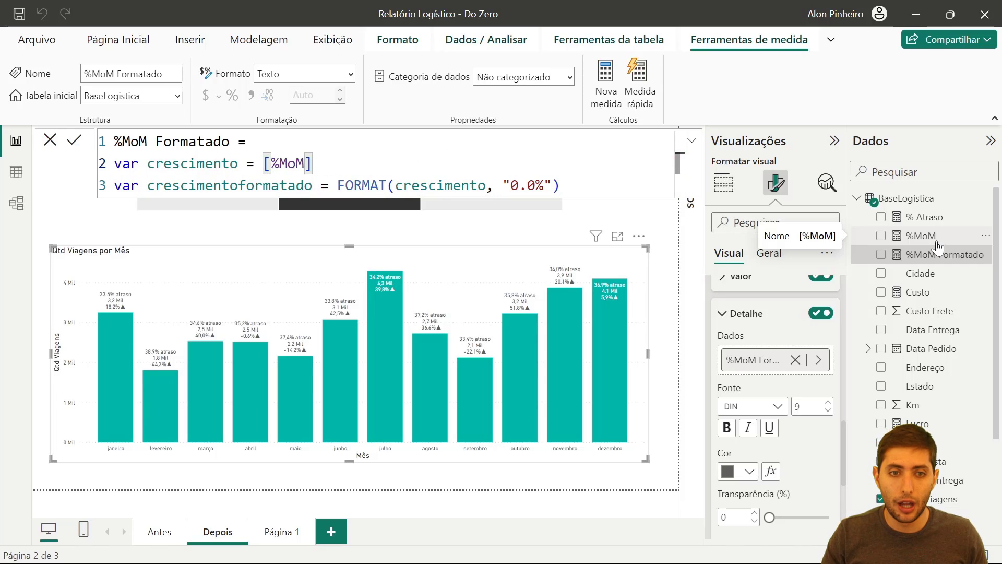
Add a return keyword on the fourth line of the formula and start a fifth line
key(Home)
key(shift+End)
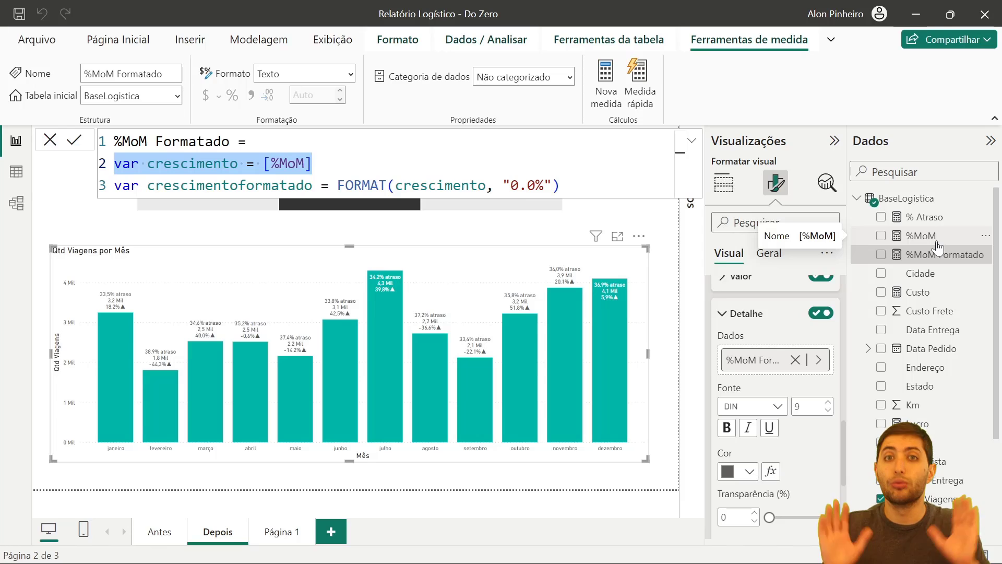
key(Down)
key(Home)
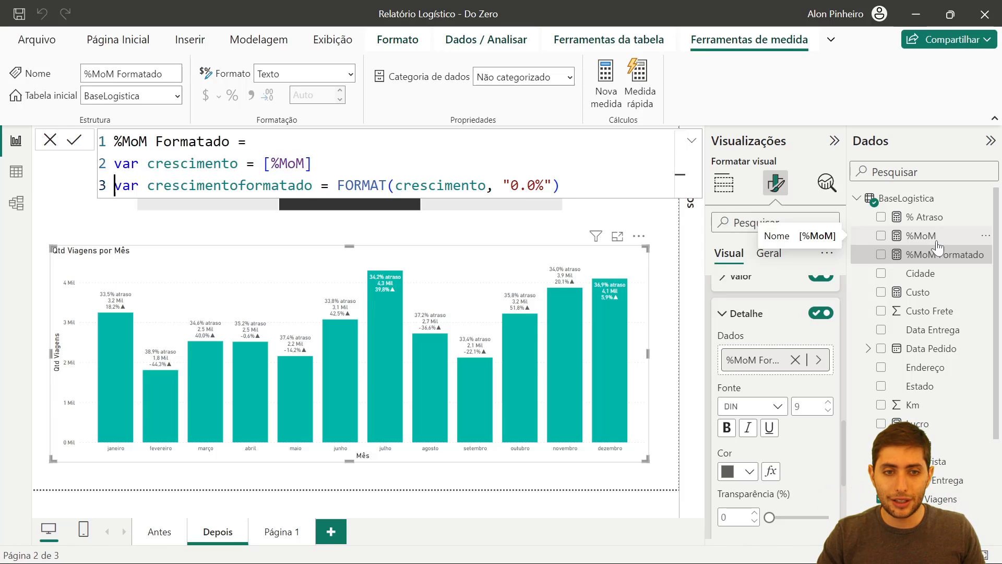
key(shift+End)
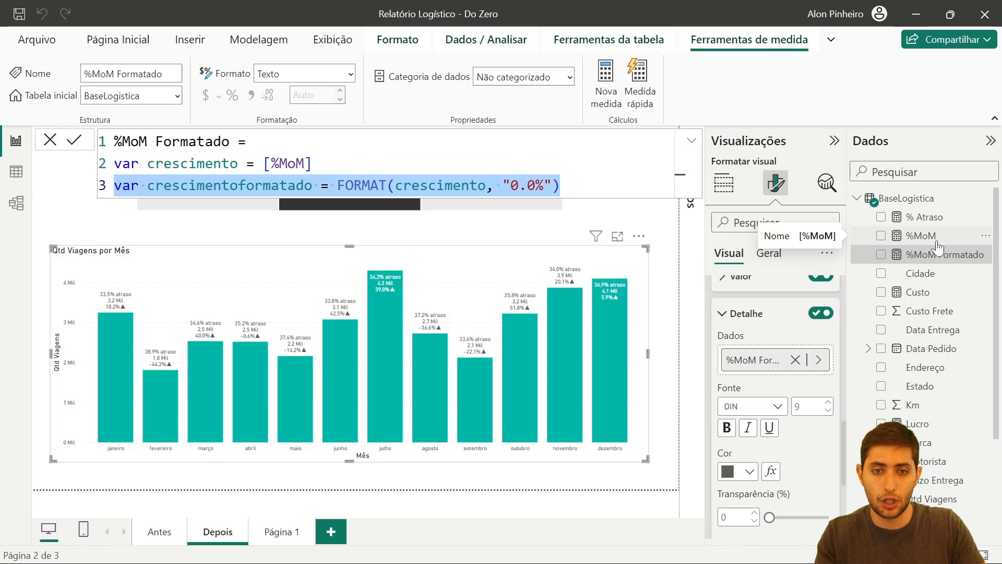
key(End)
key(shift+Return)
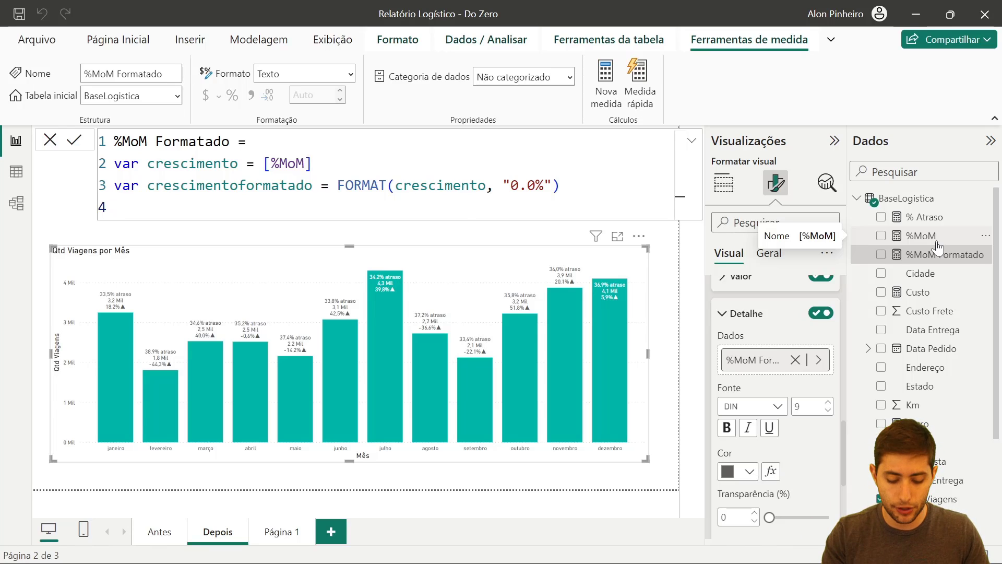
text(return)
key(Return)
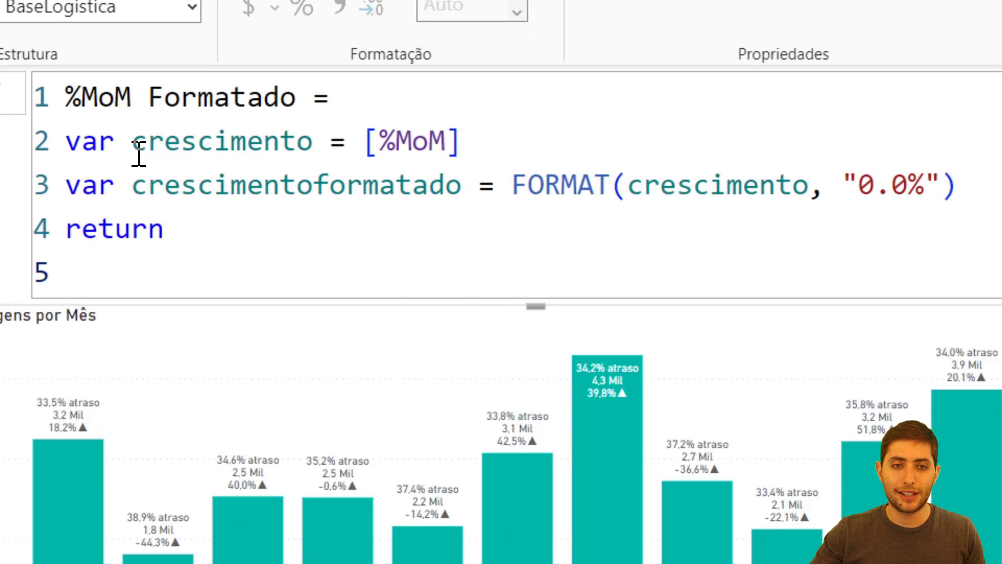
Start an IF function on the fifth line with crescimento>=0 as its logical test
drag(139, 155, 468, 139)
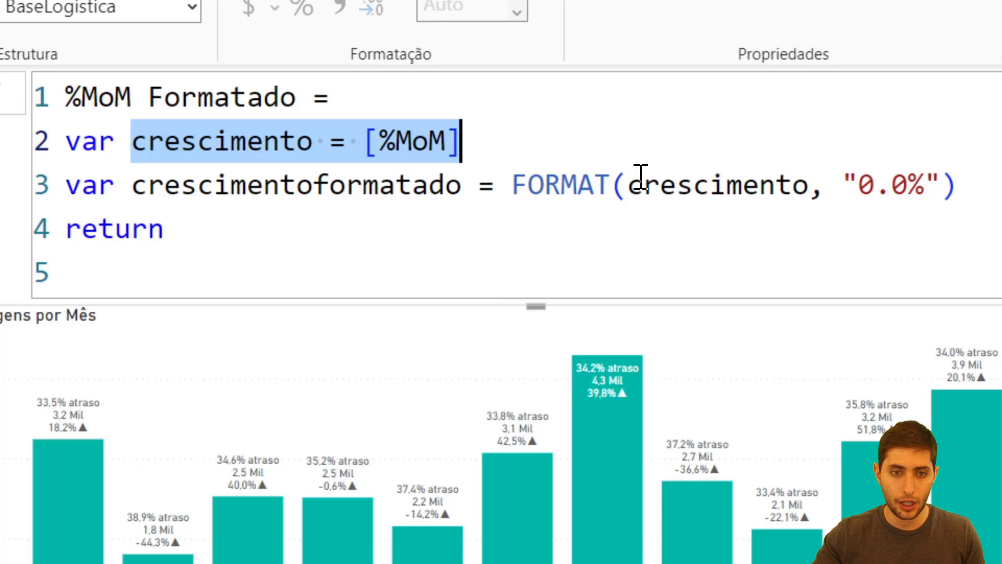
click(366, 267)
text(if)
key(Tab)
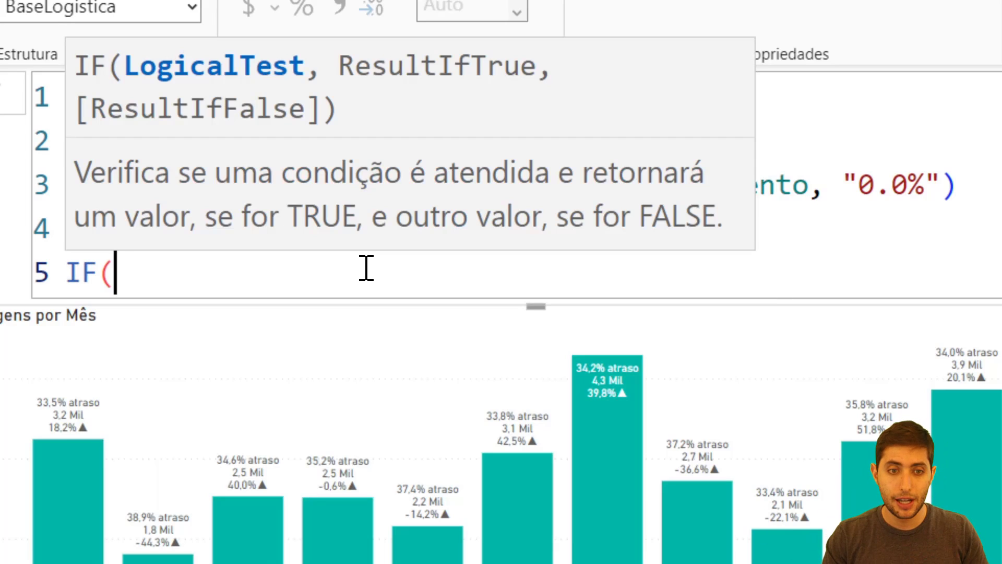
text(cresc)
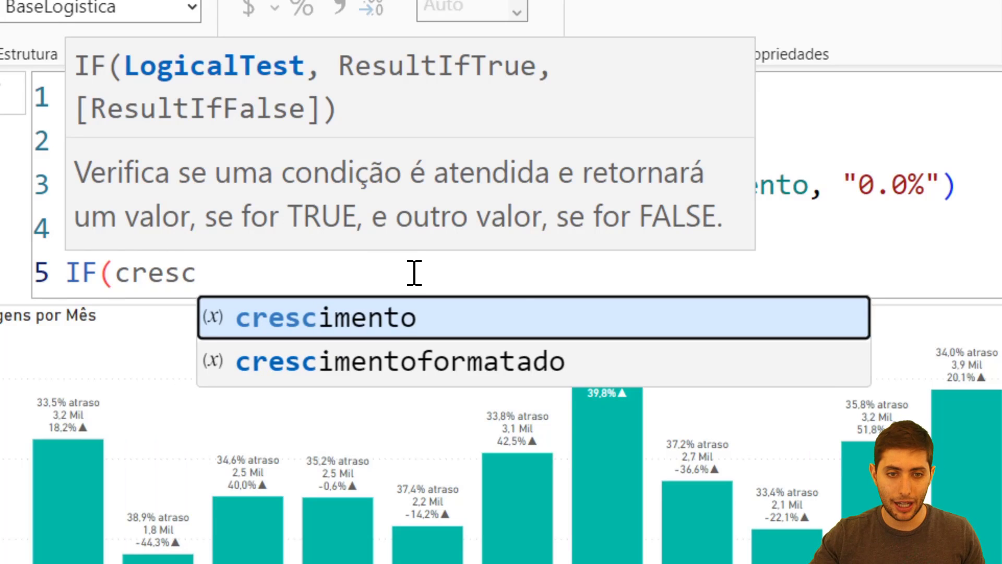
key(Tab)
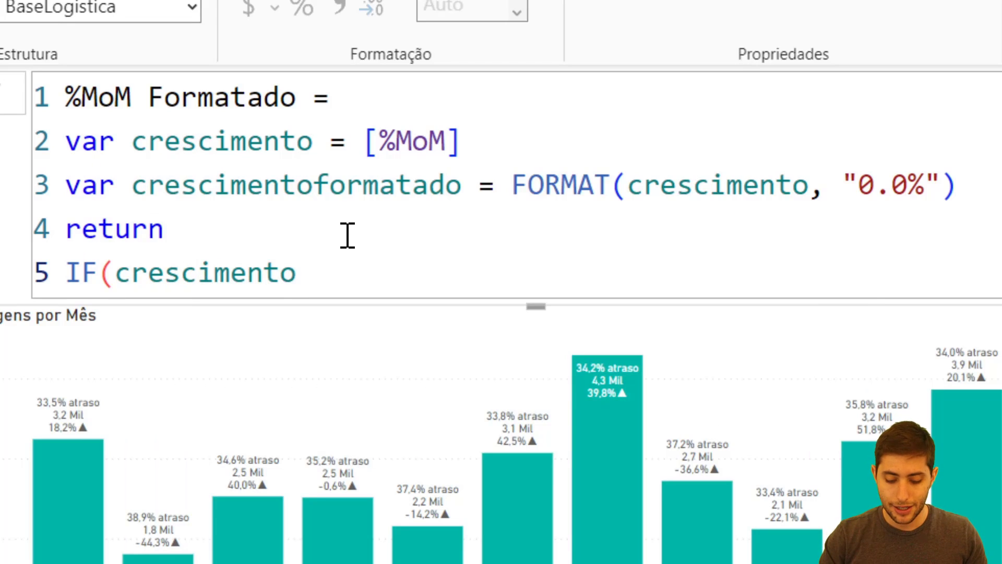
text(>=0)
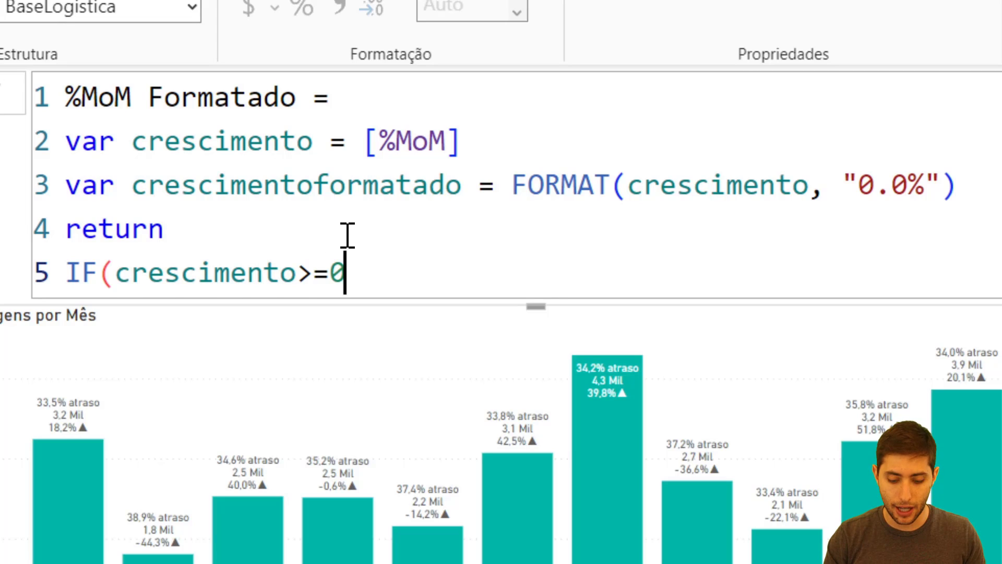
text(,)
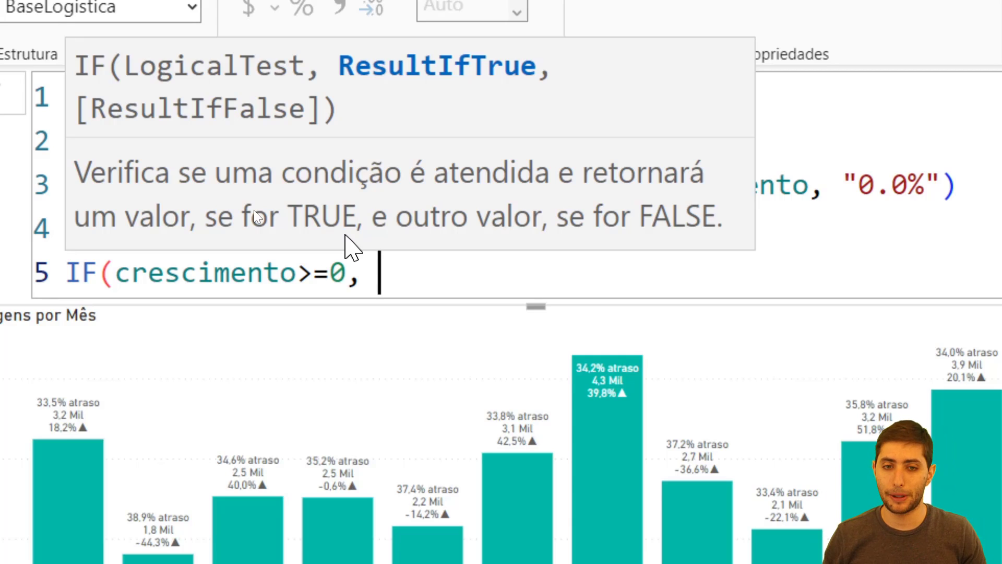
key(Escape)
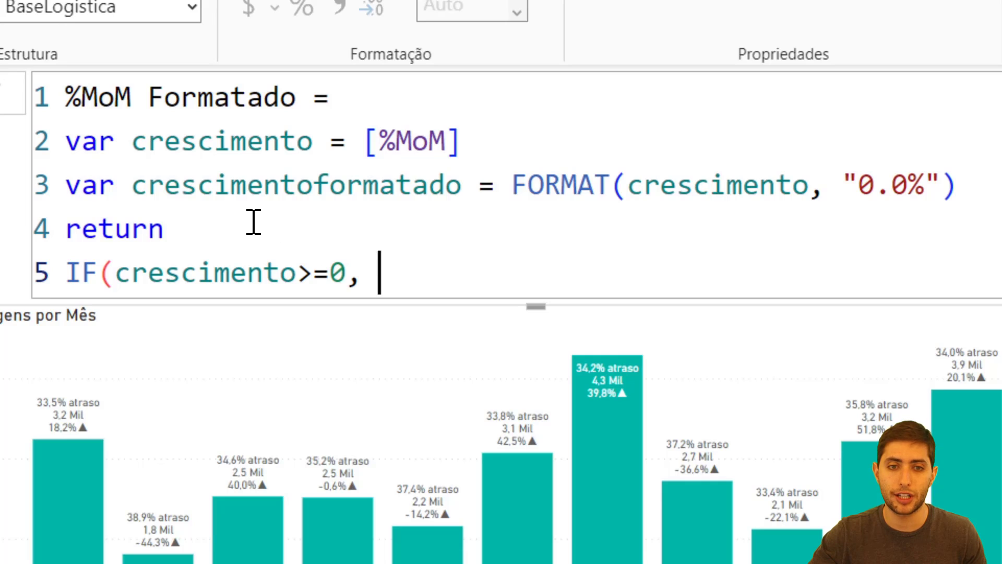
Enter the crescimentoformatado variable as the IF function's result when the test is true
double_click(235, 193)
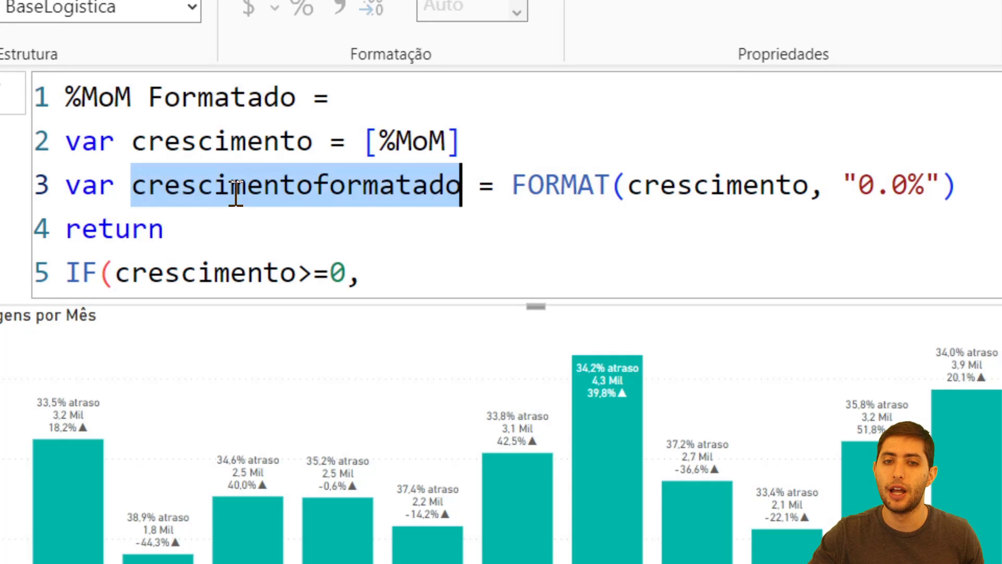
click(395, 273)
text(cresc)
key(Down)
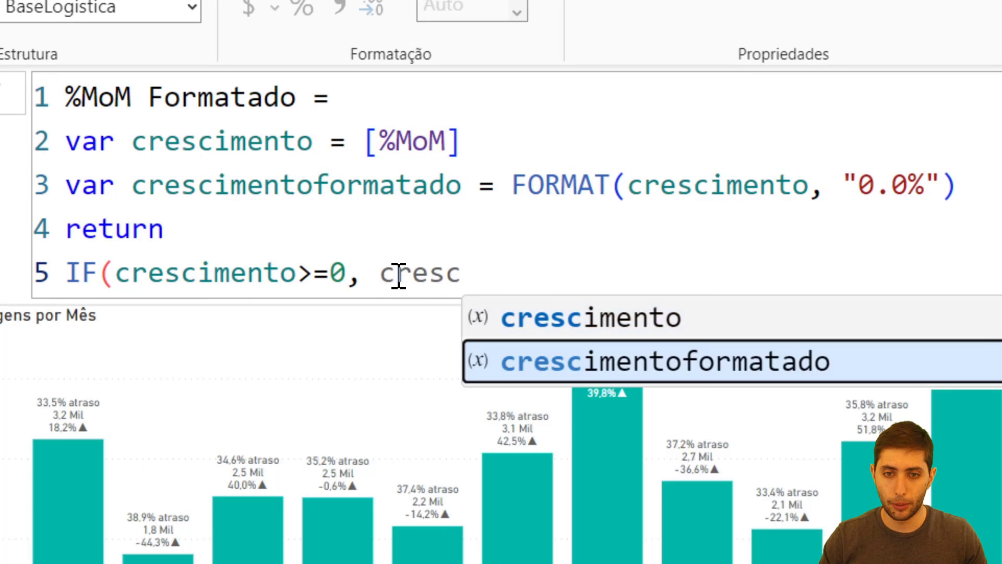
key(Tab)
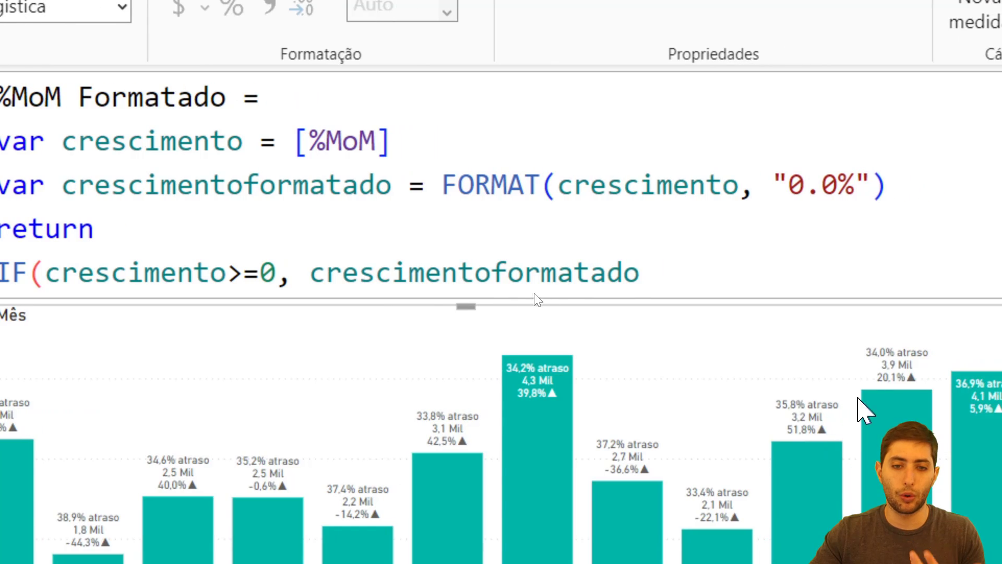
Append &"▲" to the true result, copying the ▲ symbol from the Setas document in WordPad and returning to Power BI
mouse_move(556, 443)
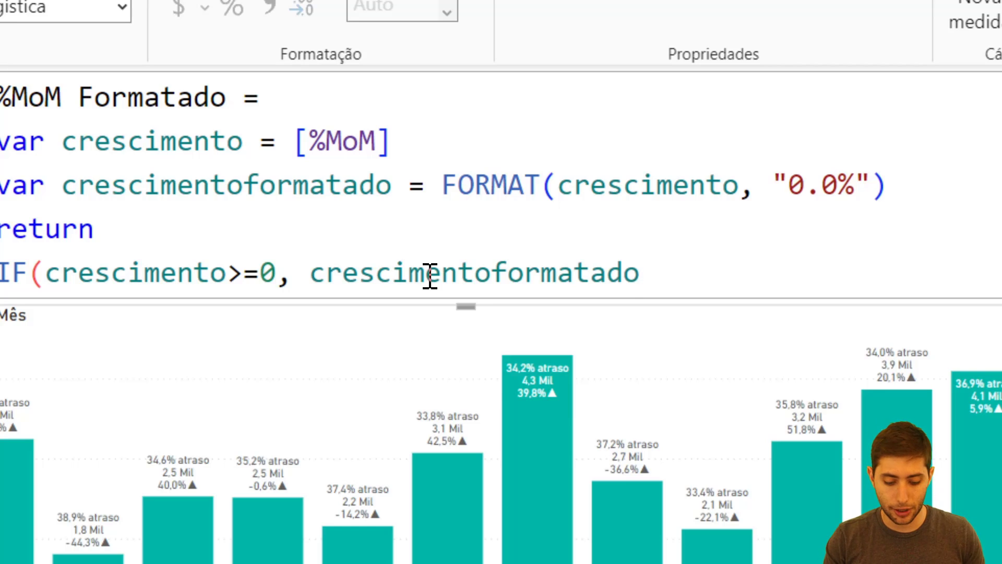
text(&)
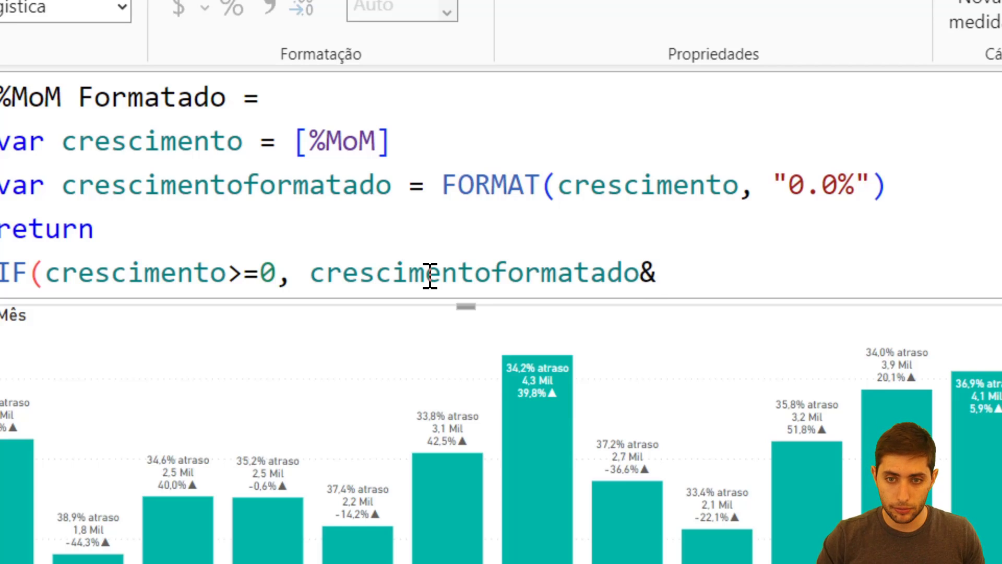
text(")
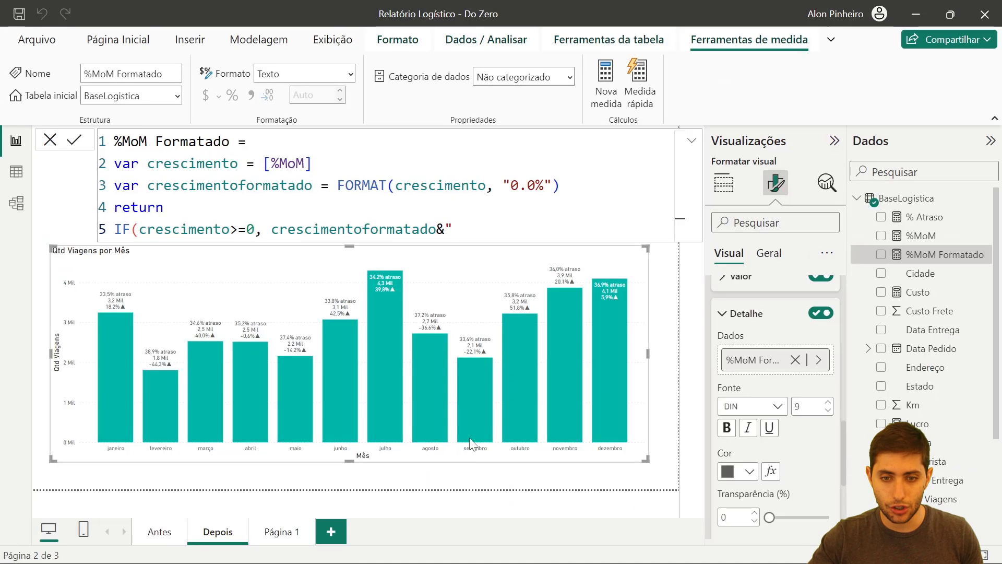
mouse_move(579, 556)
click(631, 483)
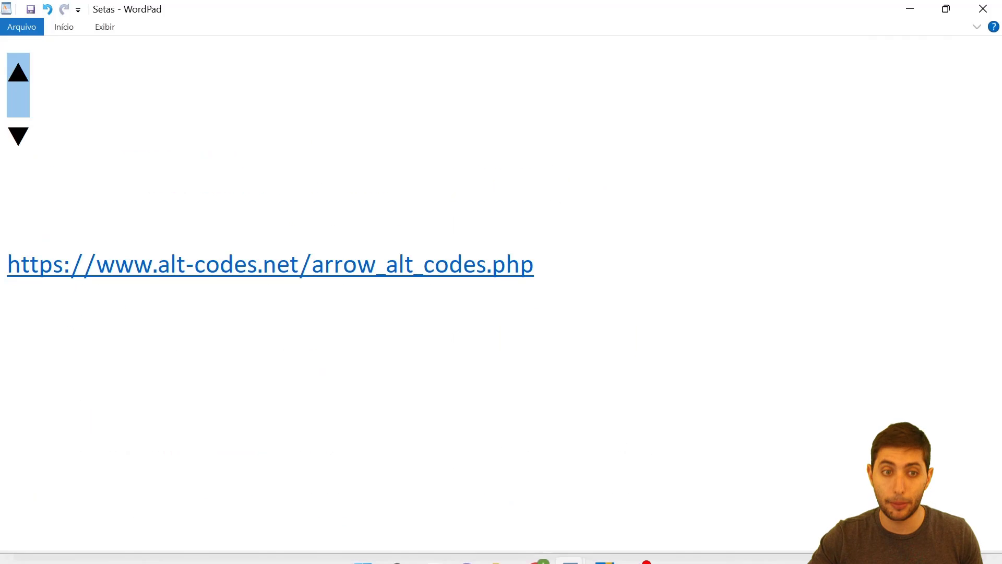
key(ctrl+c)
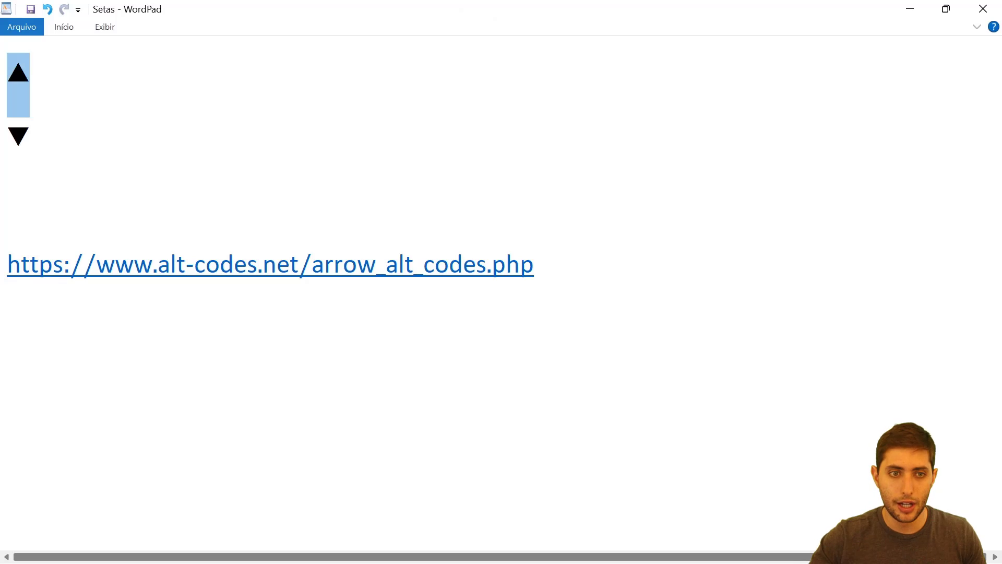
key(alt+Tab)
key(ctrl+v)
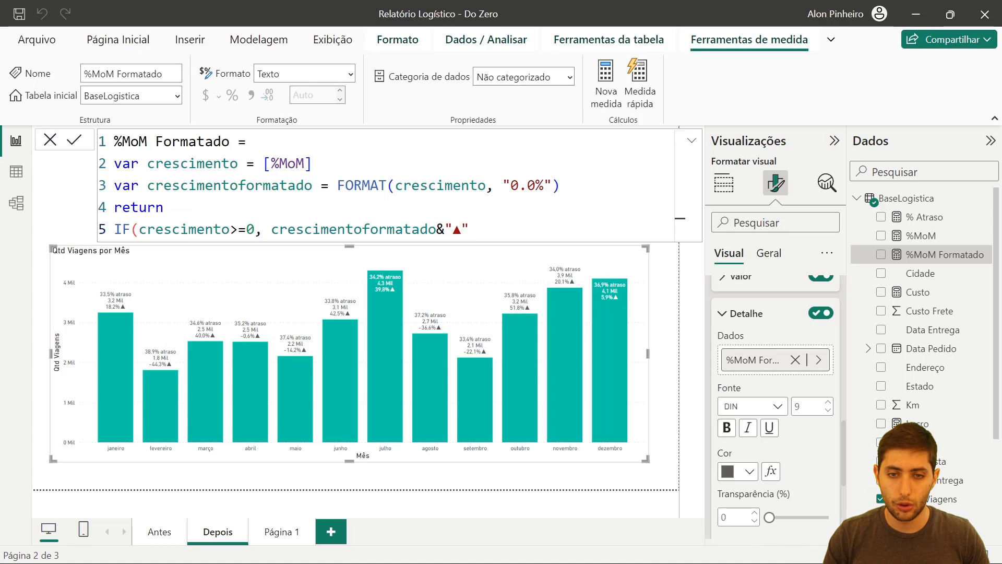
Add crescimentoformatado followed by & as the start of the IF function's result when the test is false
text(,)
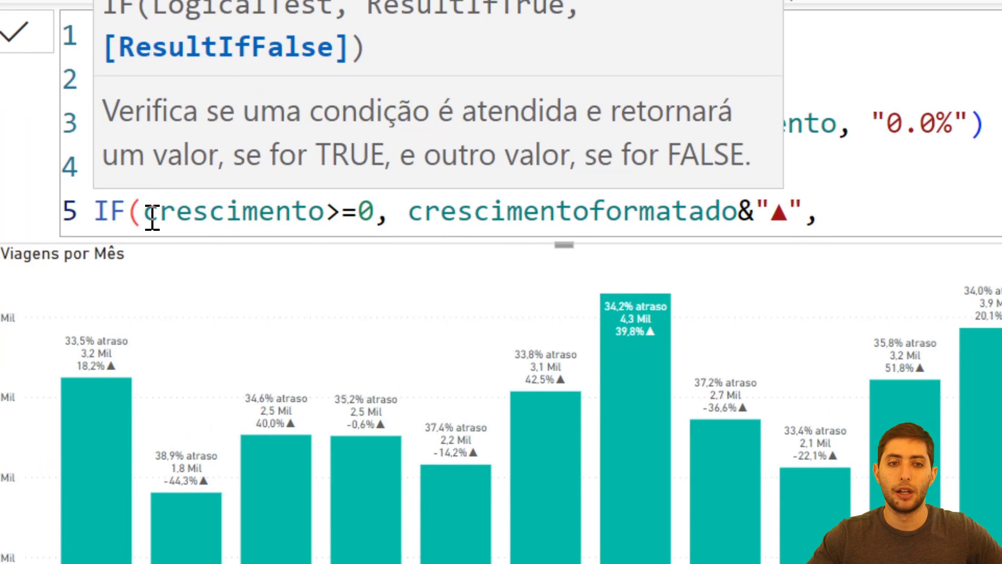
drag(152, 217, 744, 214)
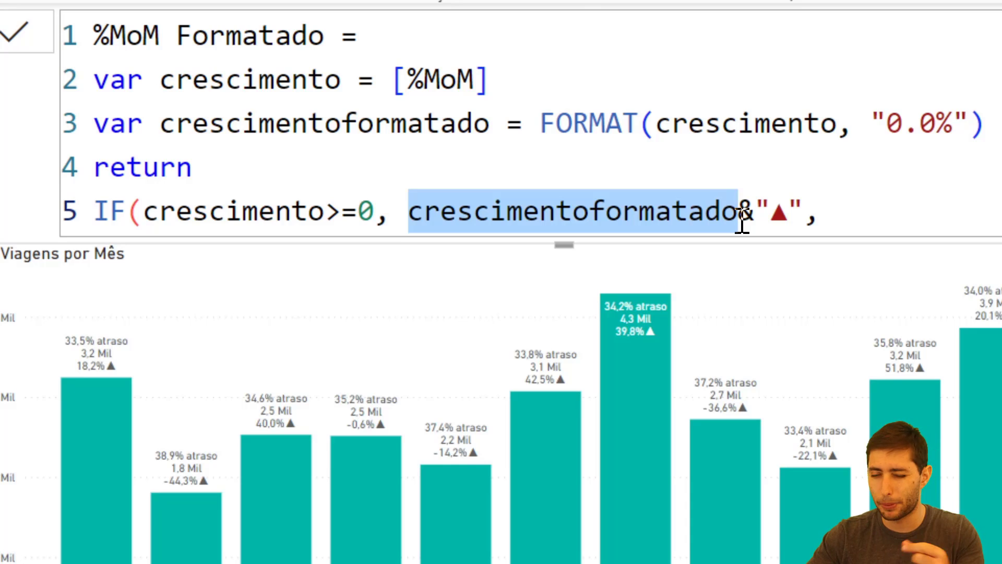
drag(771, 212, 786, 211)
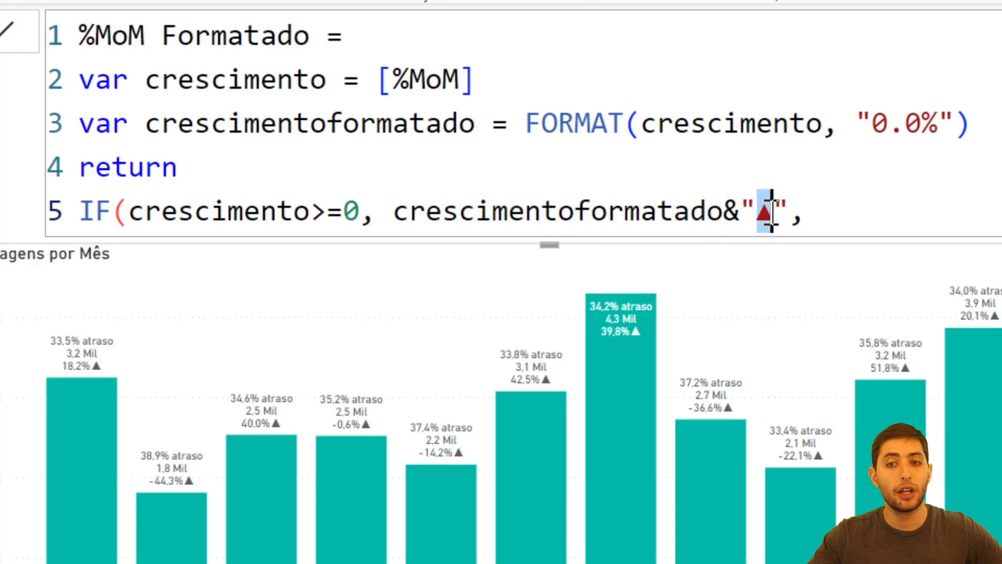
click(806, 212)
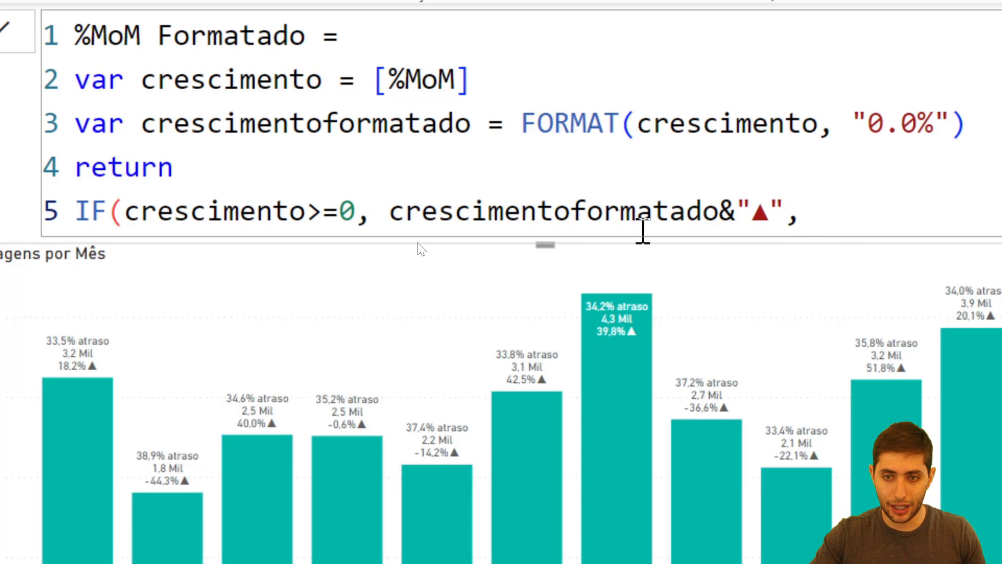
text(cresc)
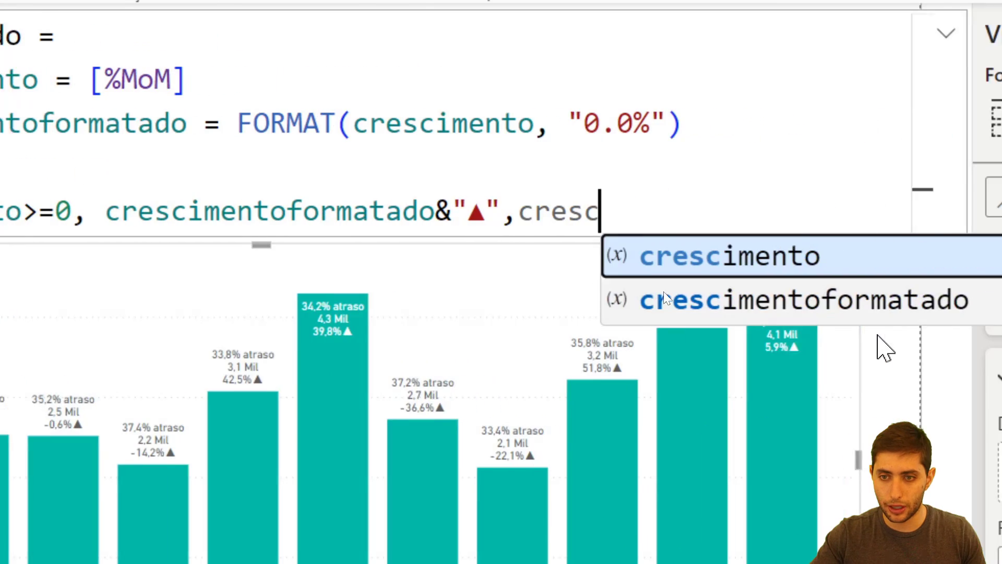
click(960, 302)
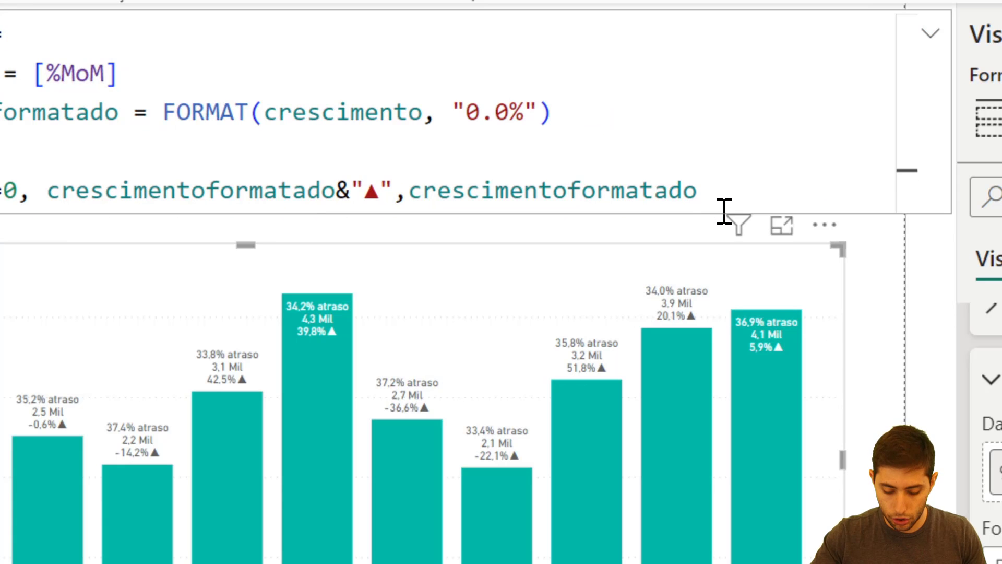
text(&)
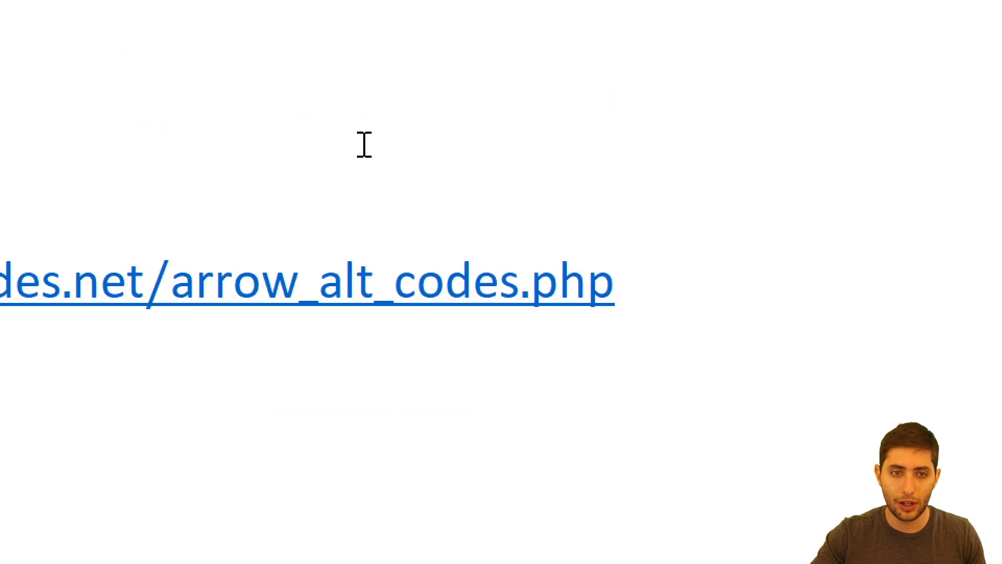
Finish the IF's false result with "▼" copied from the Setas document in WordPad, close the parenthesis in Power BI and commit the measure
key(Down)
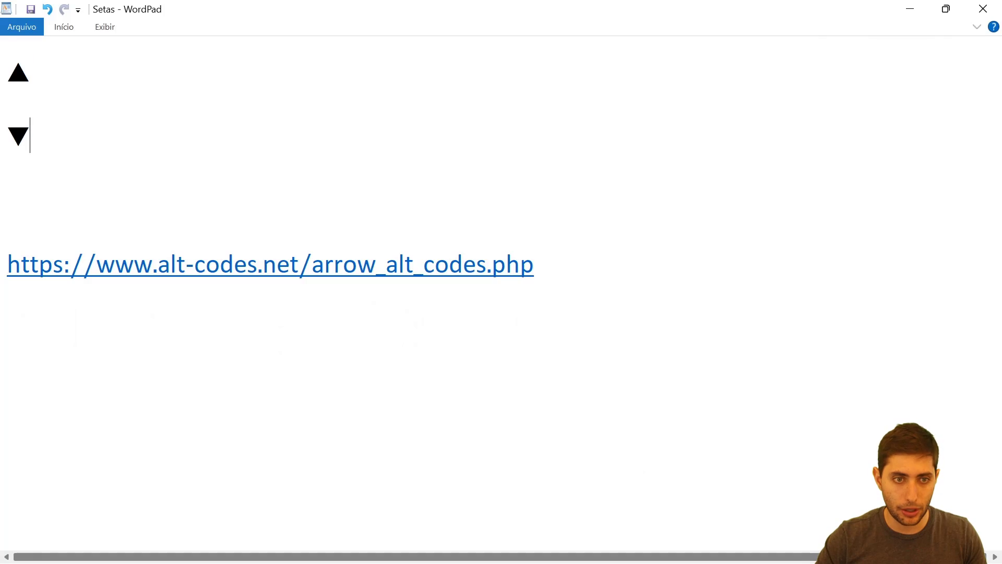
key(Left)
key(shift+Right)
key(alt+Tab)
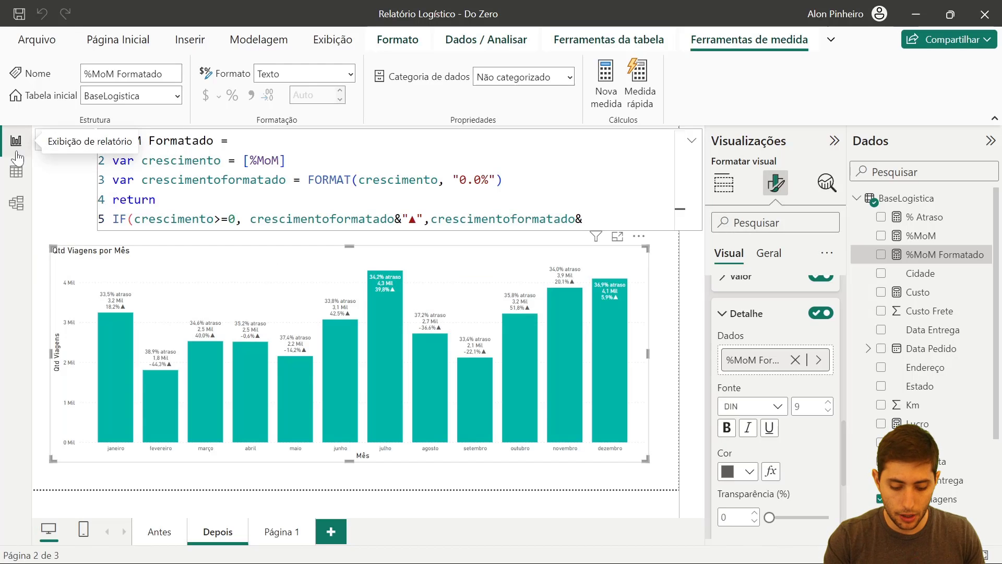
key(ctrl+v)
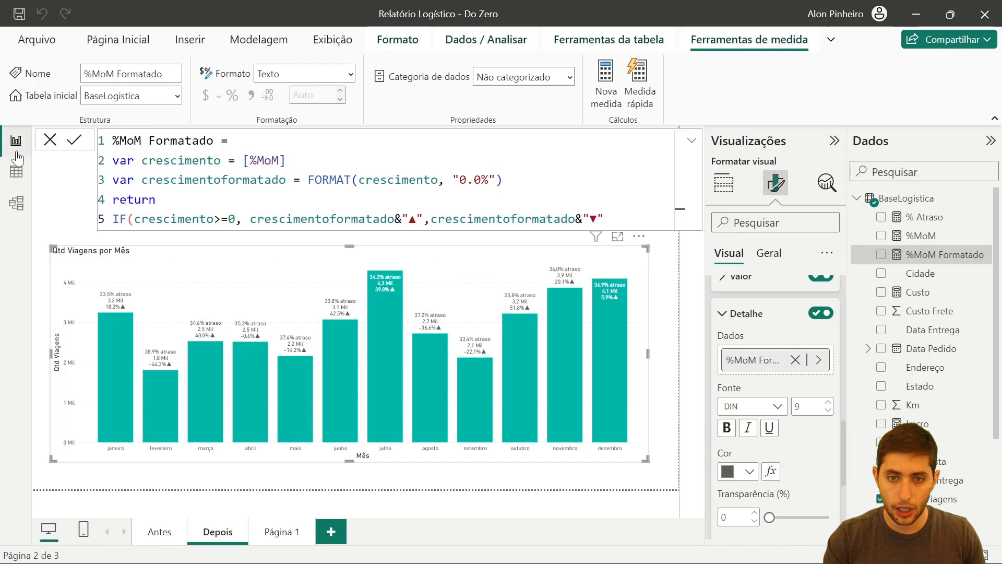
text())
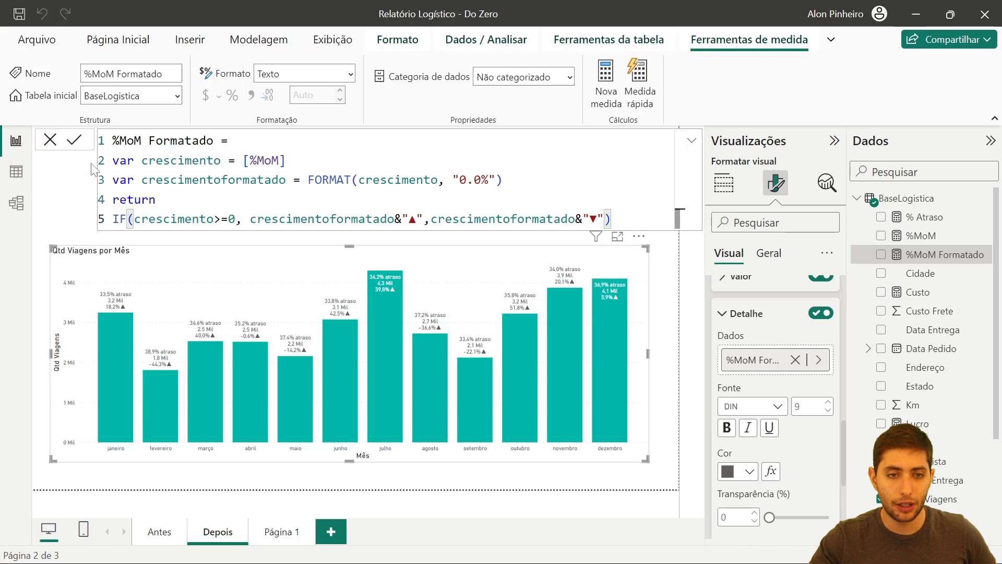
drag(250, 219, 416, 218)
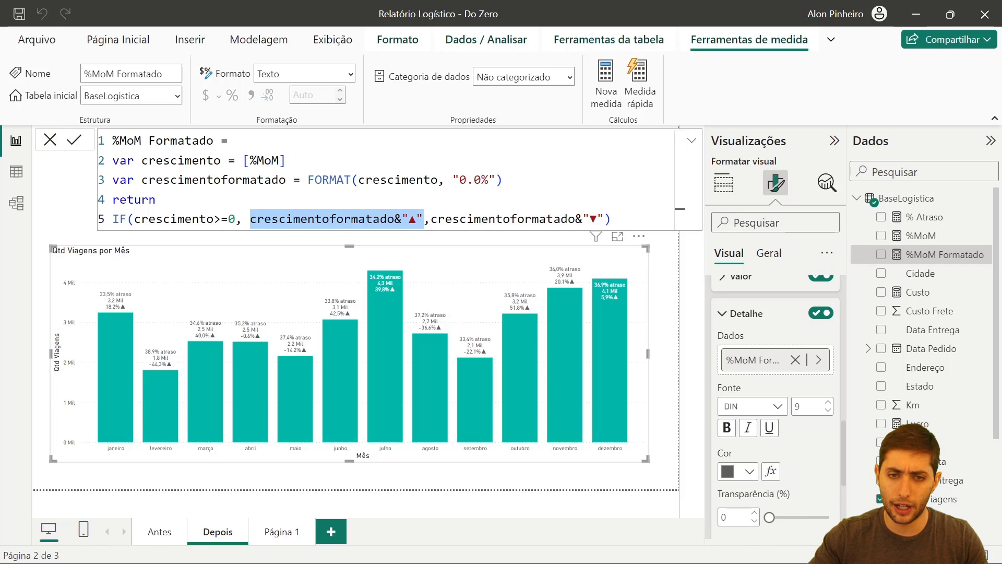
drag(431, 219, 610, 219)
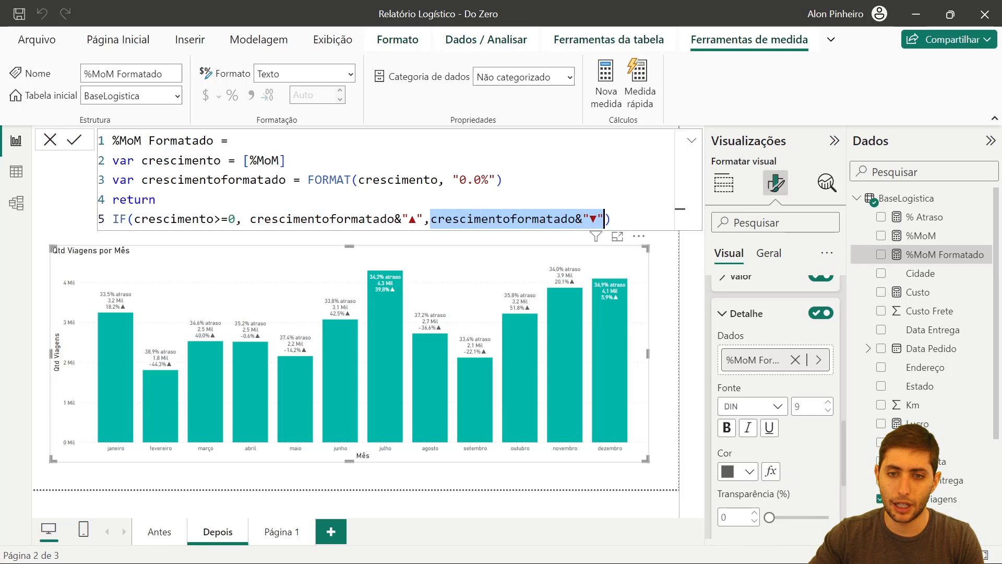
click(612, 219)
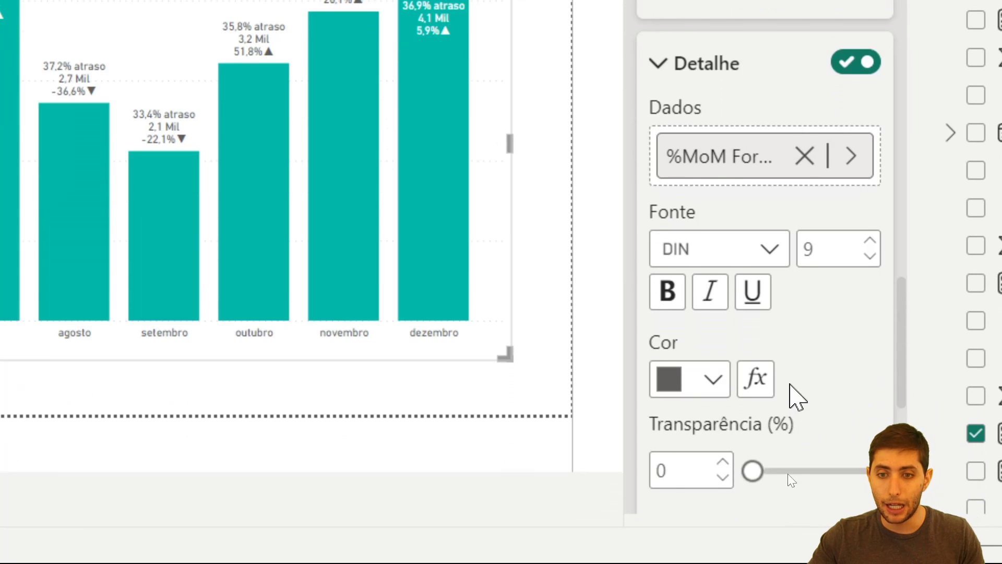
Try light teal, light red and gray as the detail label's single font colour, and undo the colour changes
scroll(791, 465, down, 2)
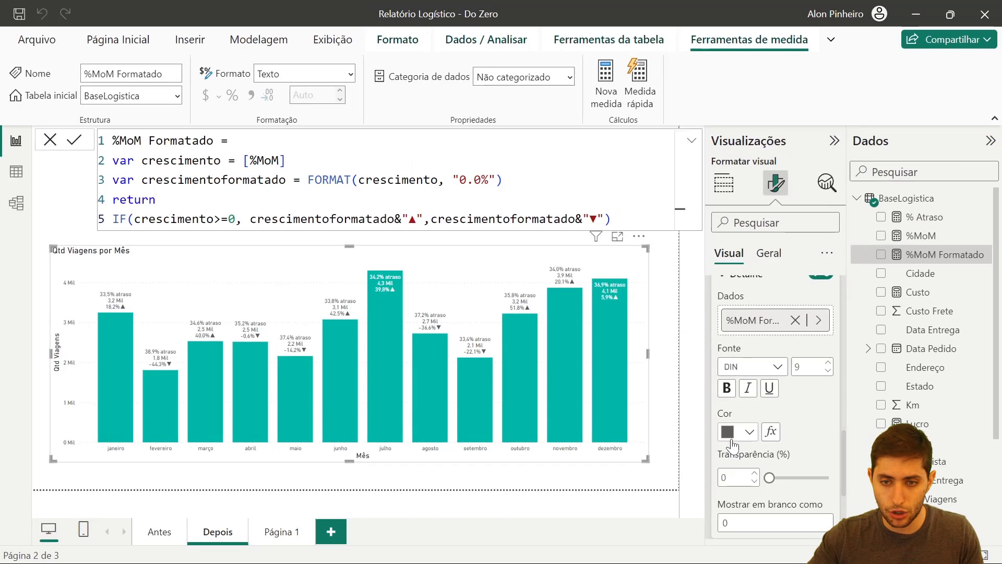
click(679, 313)
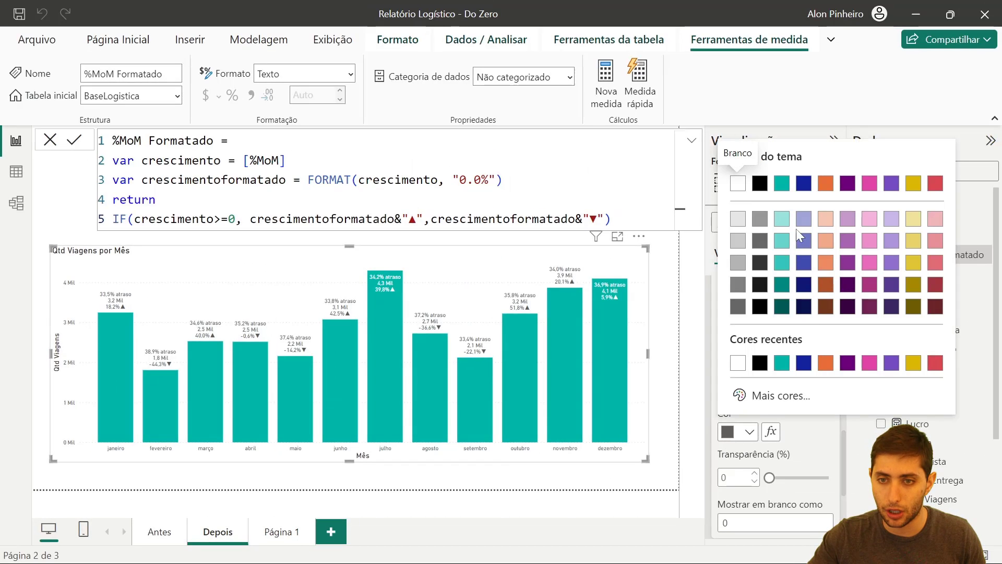
click(782, 218)
click(731, 433)
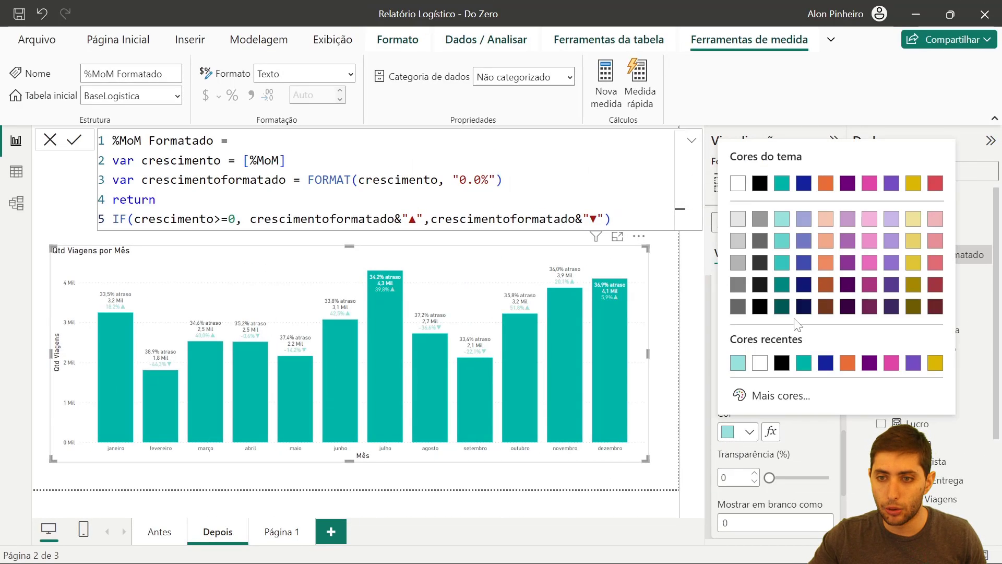
click(936, 243)
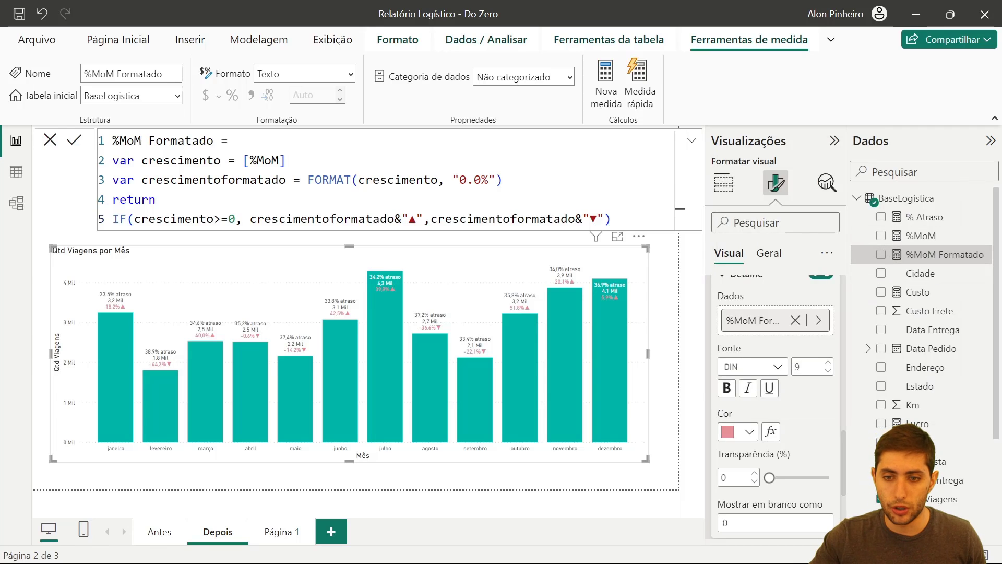
click(737, 432)
click(760, 241)
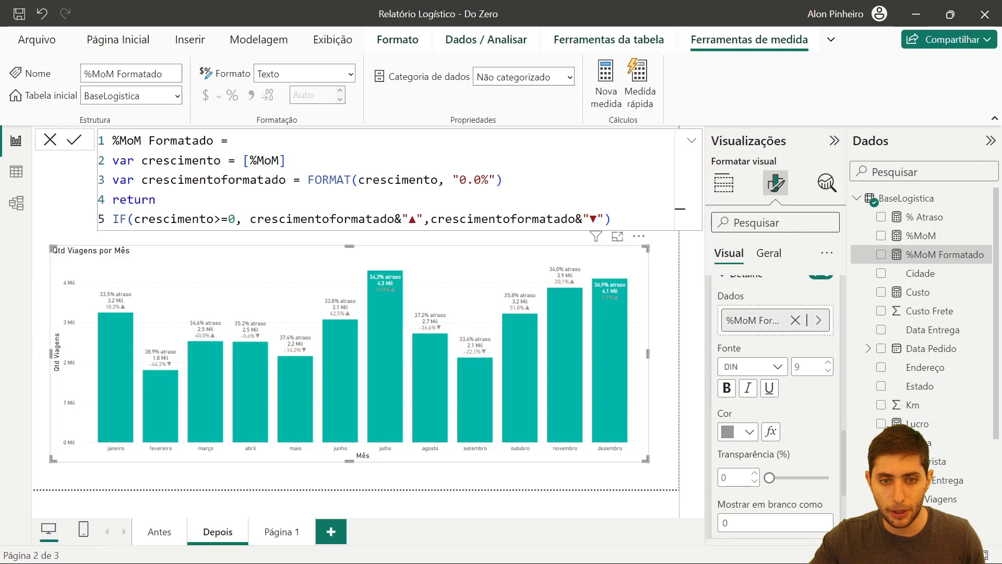
click(42, 14)
click(42, 14)
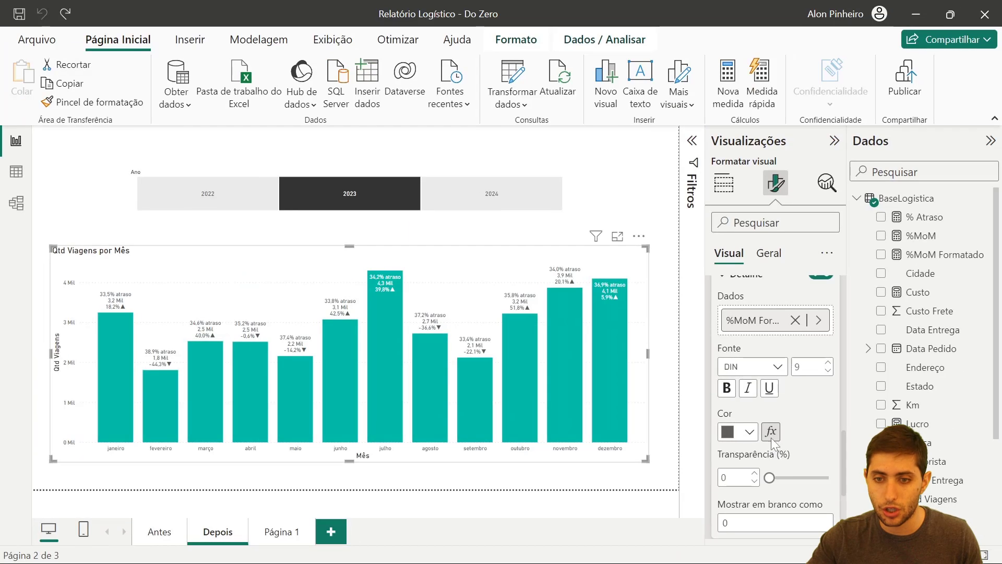
Open conditional formatting for the detail label's colour, set its style to Regras and base it on %MoM
click(727, 410)
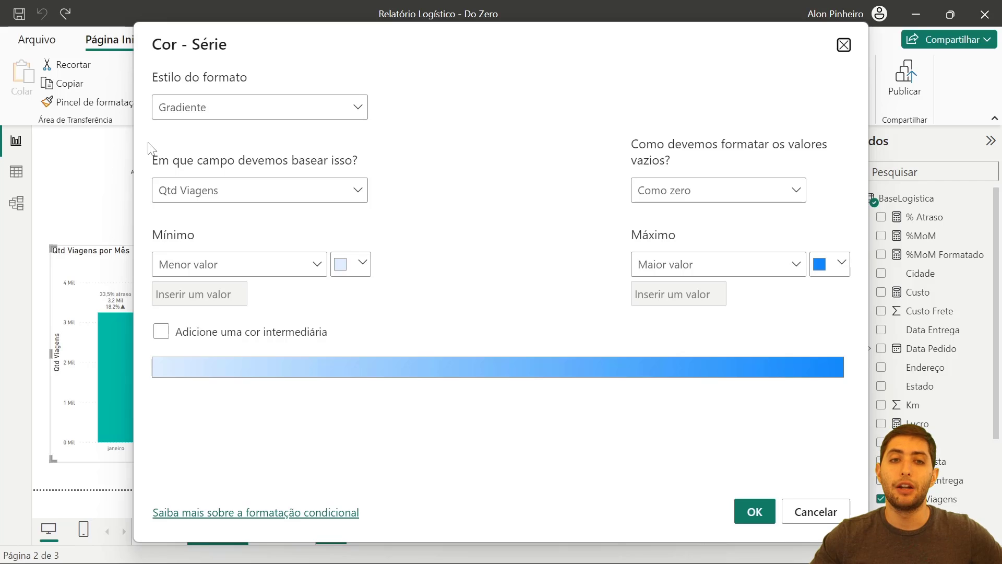
click(188, 111)
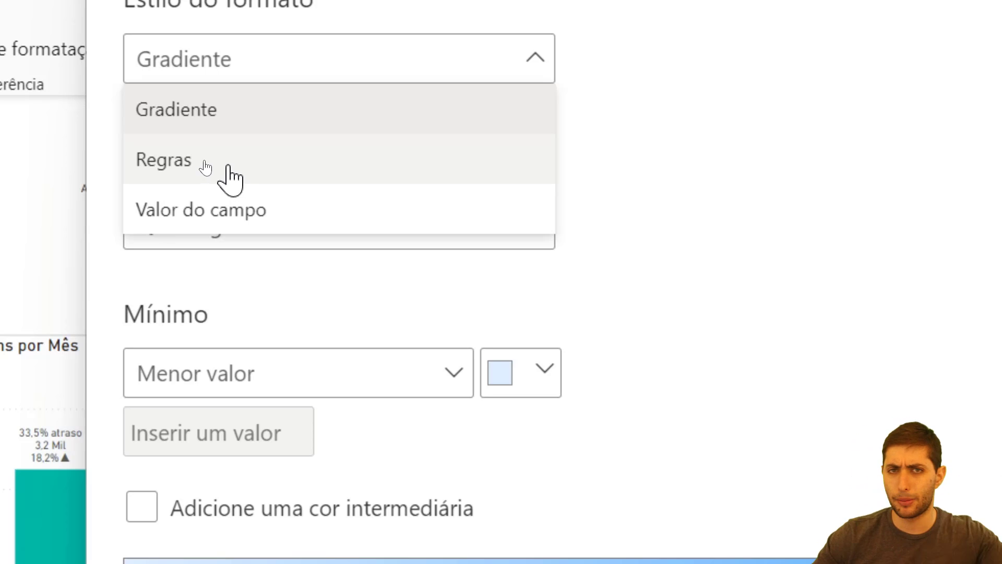
click(228, 166)
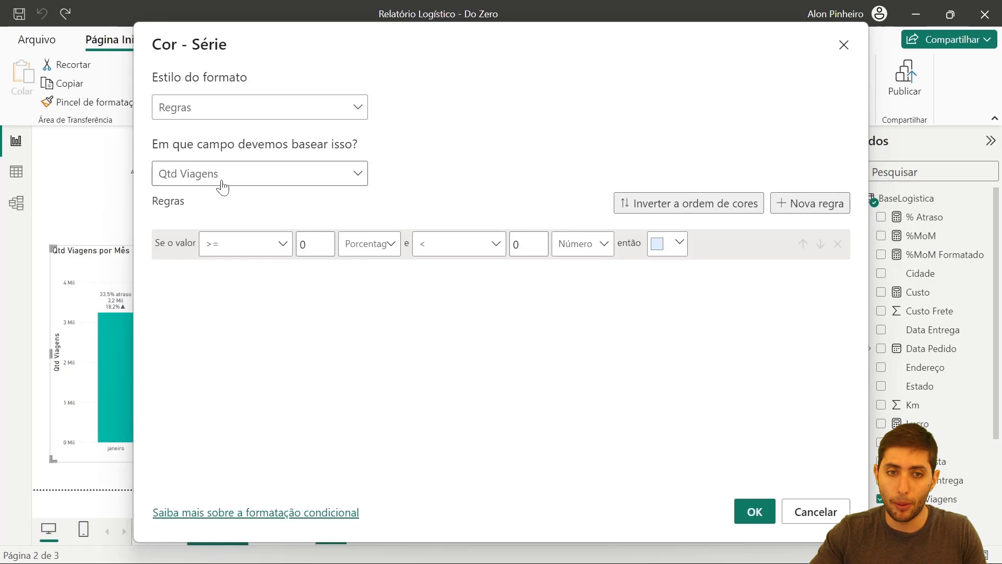
click(262, 209)
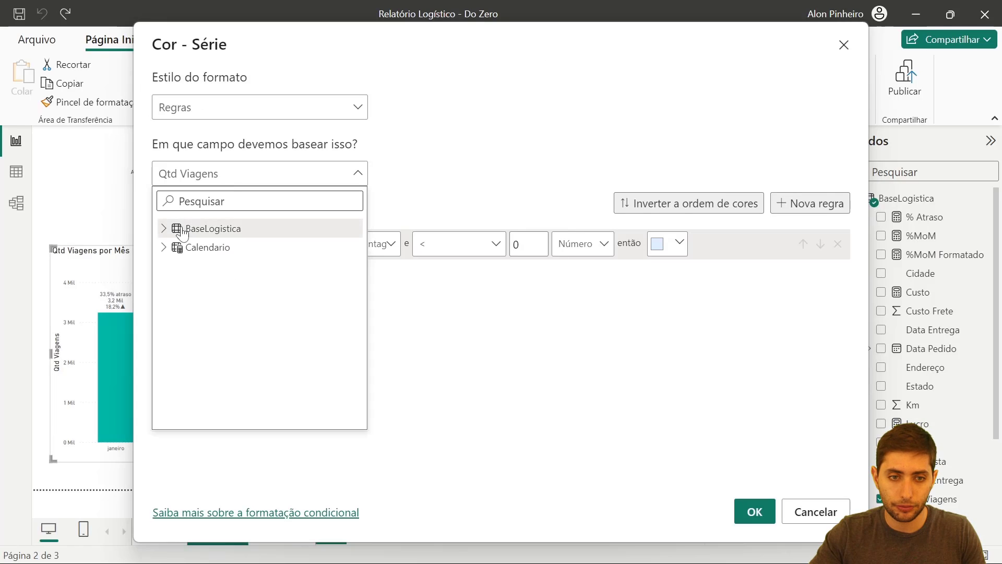
click(146, 302)
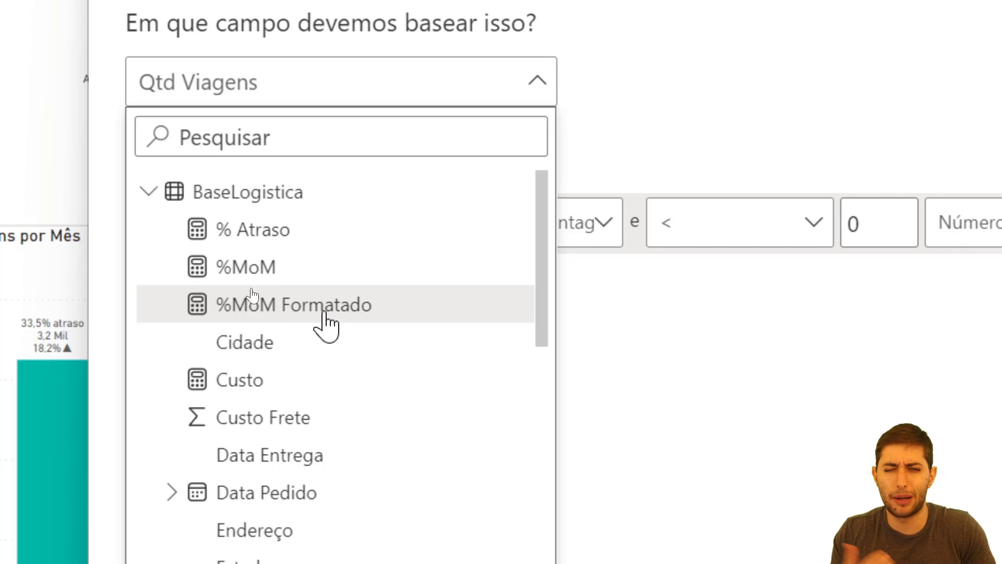
click(275, 271)
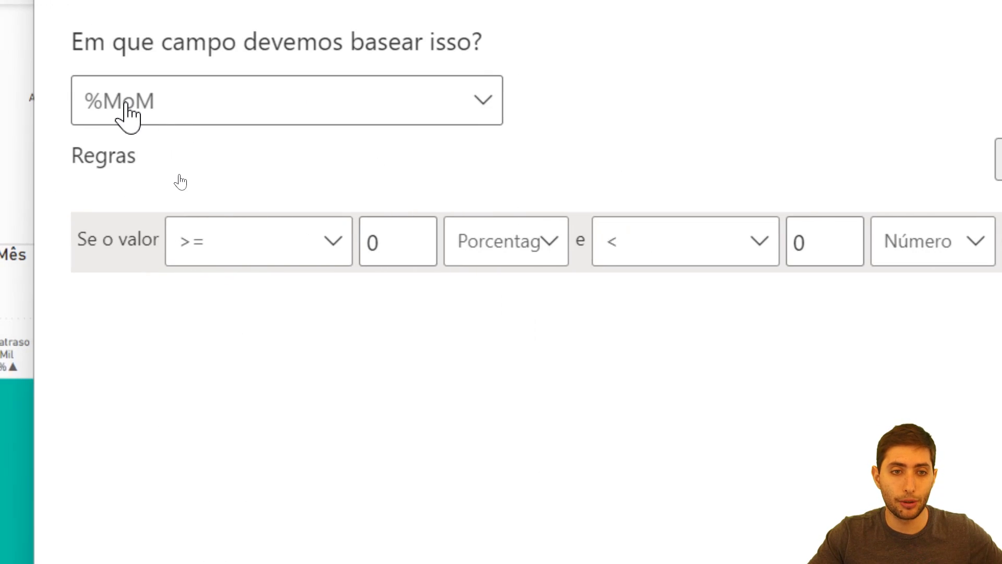
Set the first colour rule's lower condition to >= 0 with Número as its value type
click(192, 256)
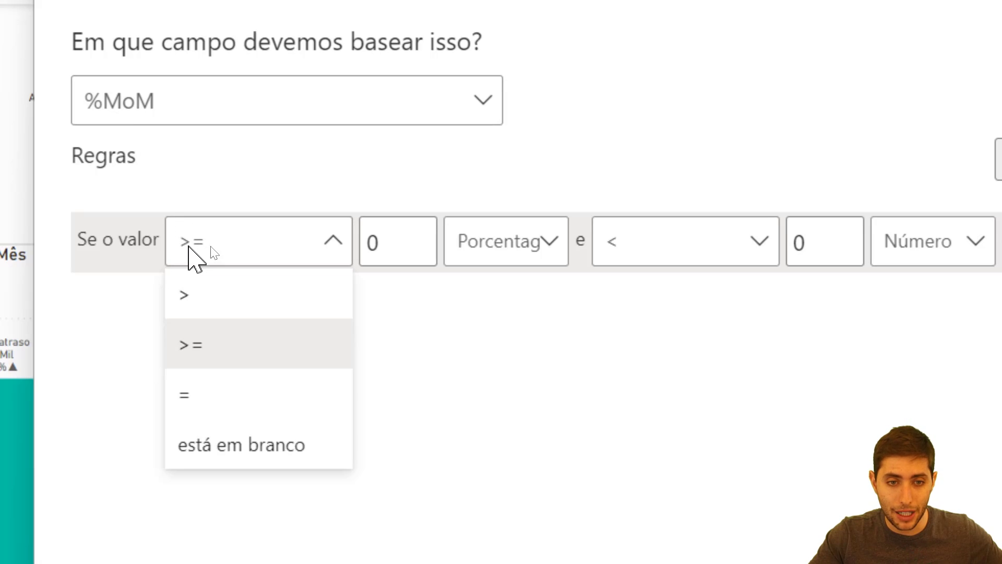
click(197, 351)
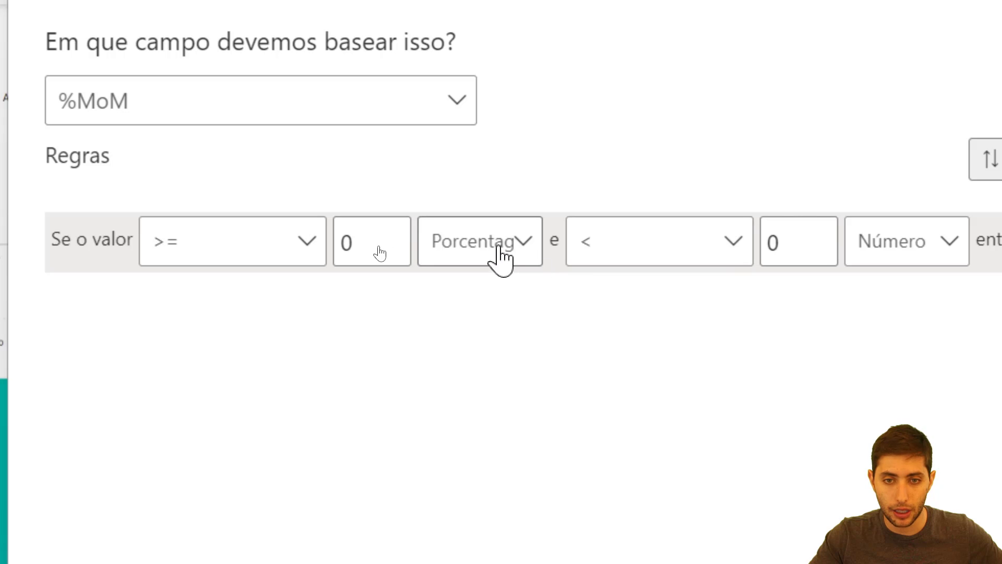
click(525, 256)
click(486, 313)
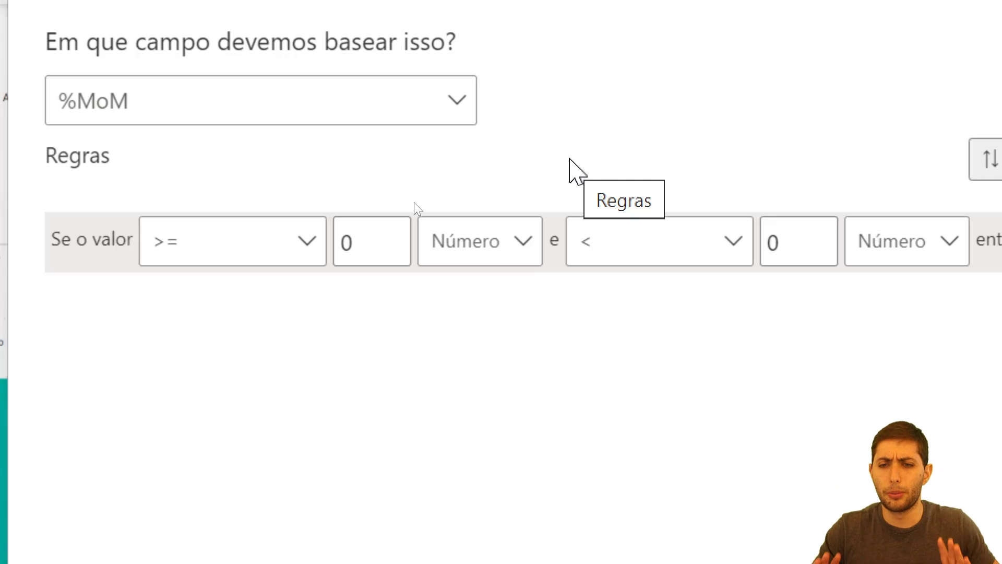
click(528, 244)
click(824, 359)
click(456, 266)
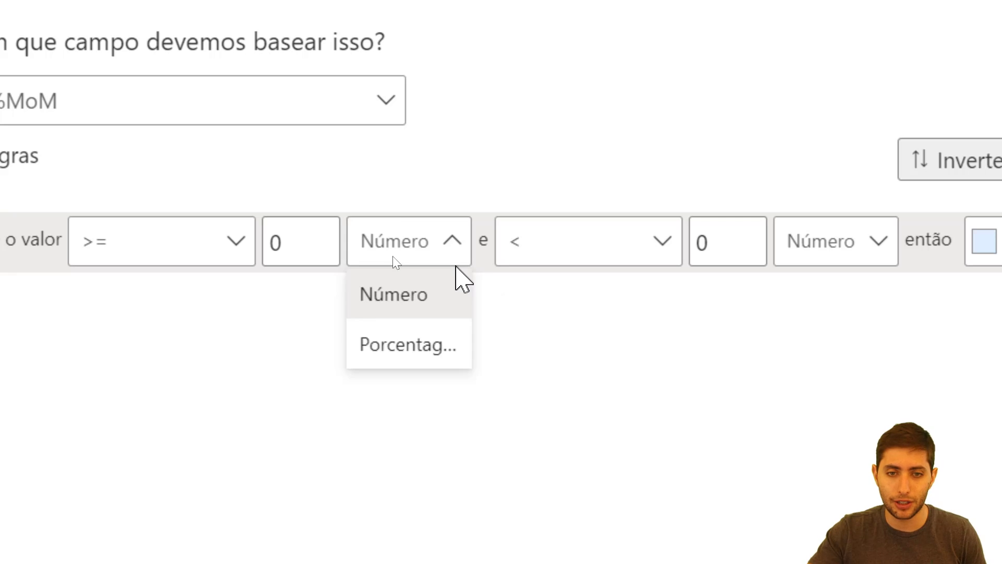
click(455, 180)
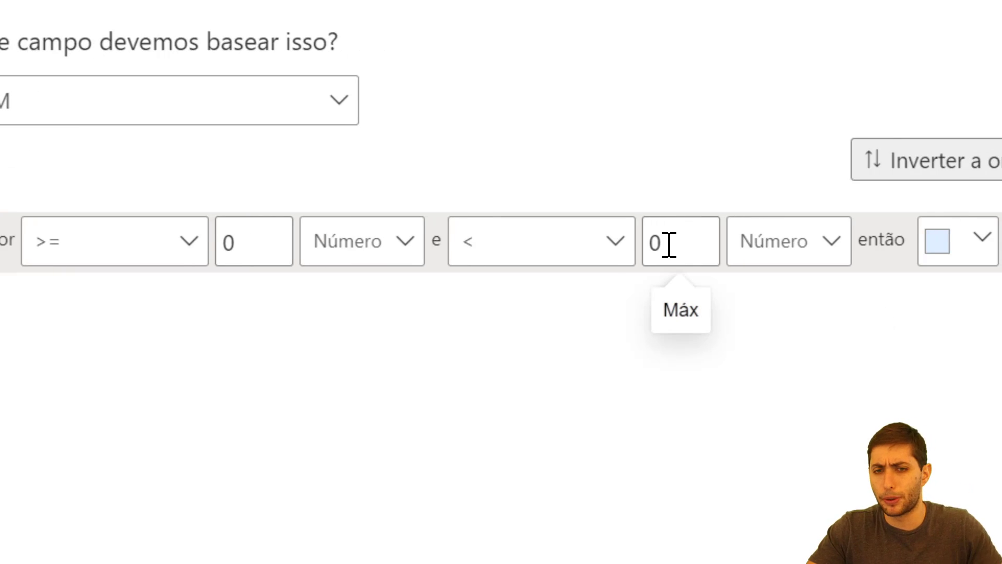
Clear the first rule's upper limit to Máx and give the rule the teal theme colour
drag(668, 244, 648, 245)
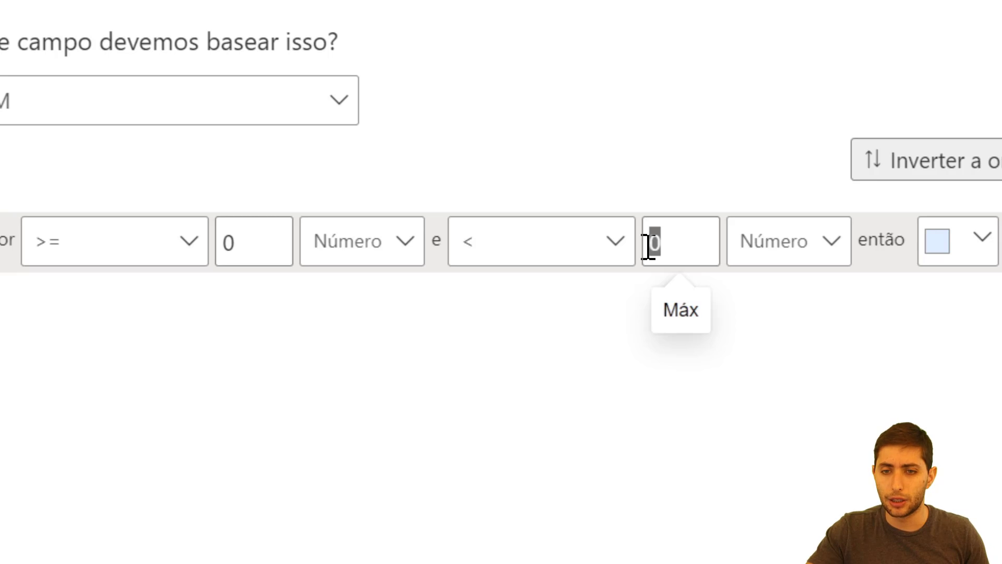
key(BackSpace)
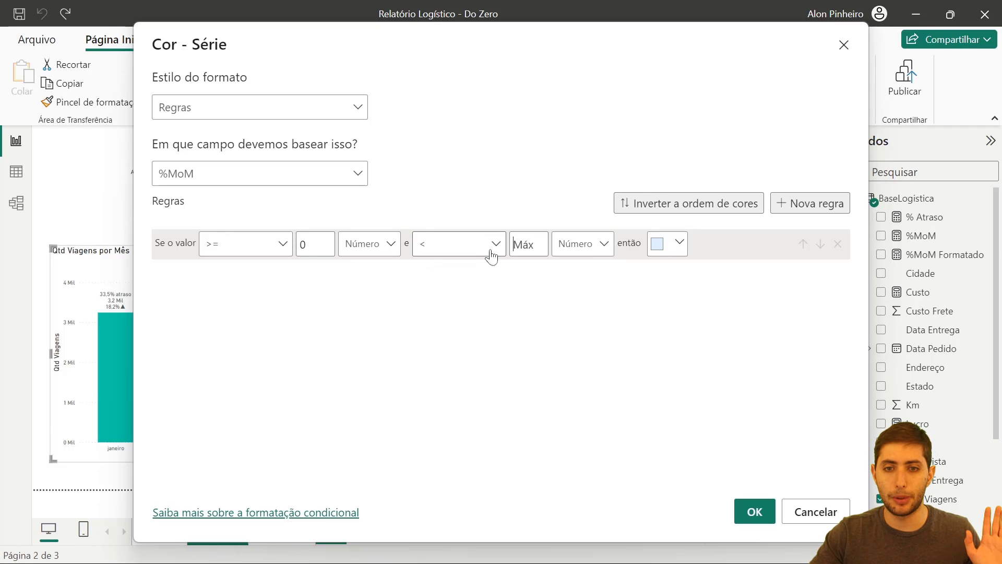
click(668, 244)
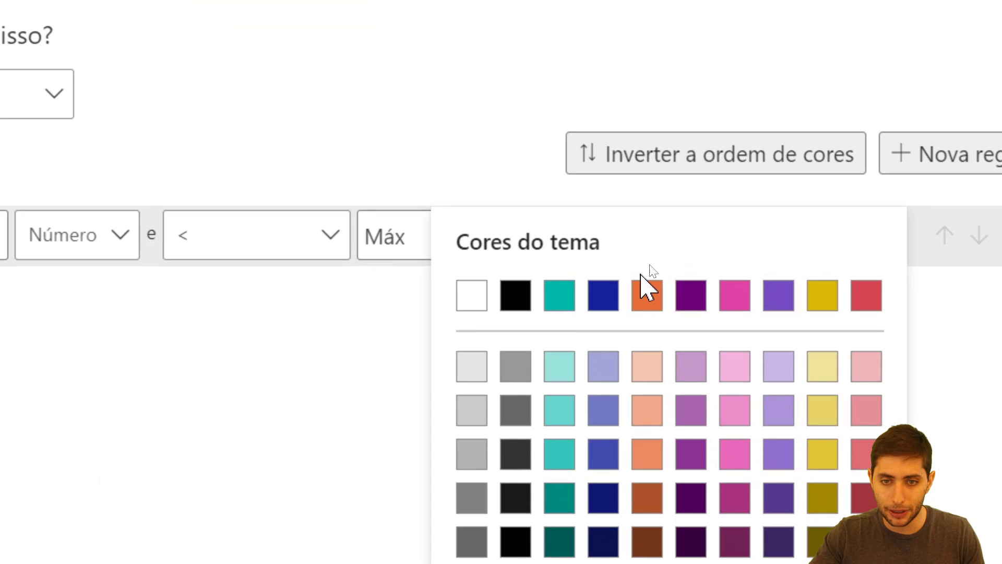
click(560, 296)
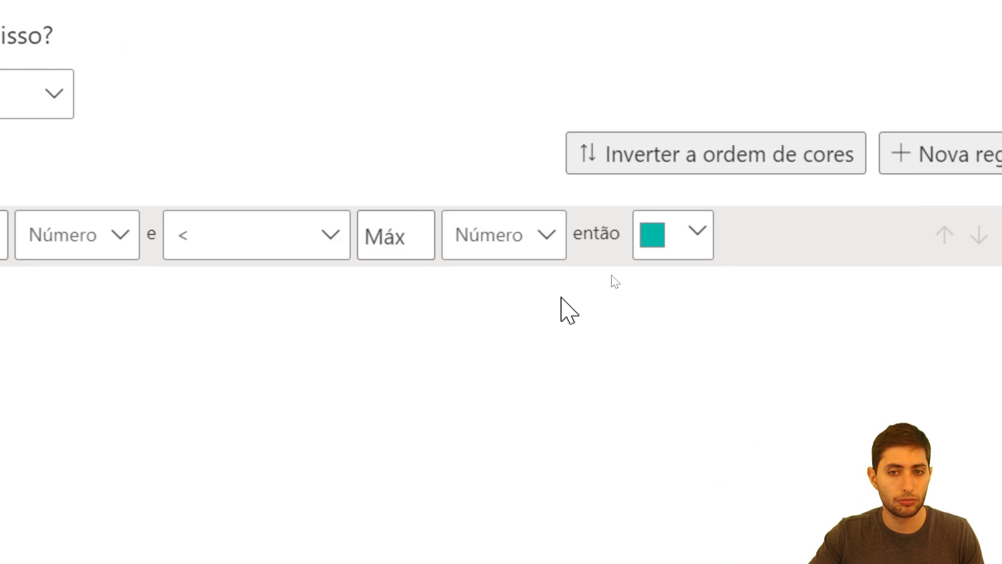
Add a second rule from >= Mín to < 0, both as Número, in the red theme colour, and apply the conditional formatting
click(900, 159)
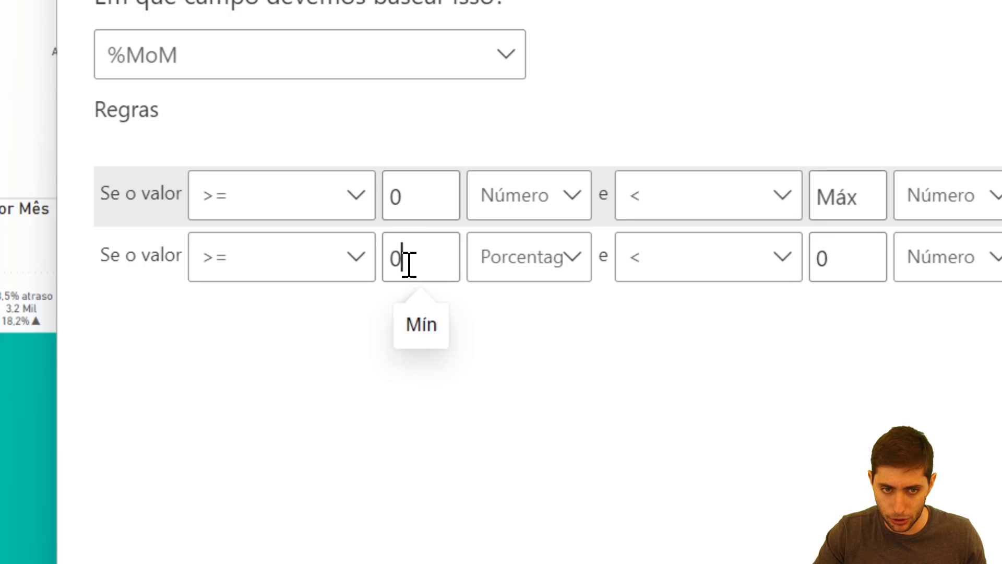
key(BackSpace)
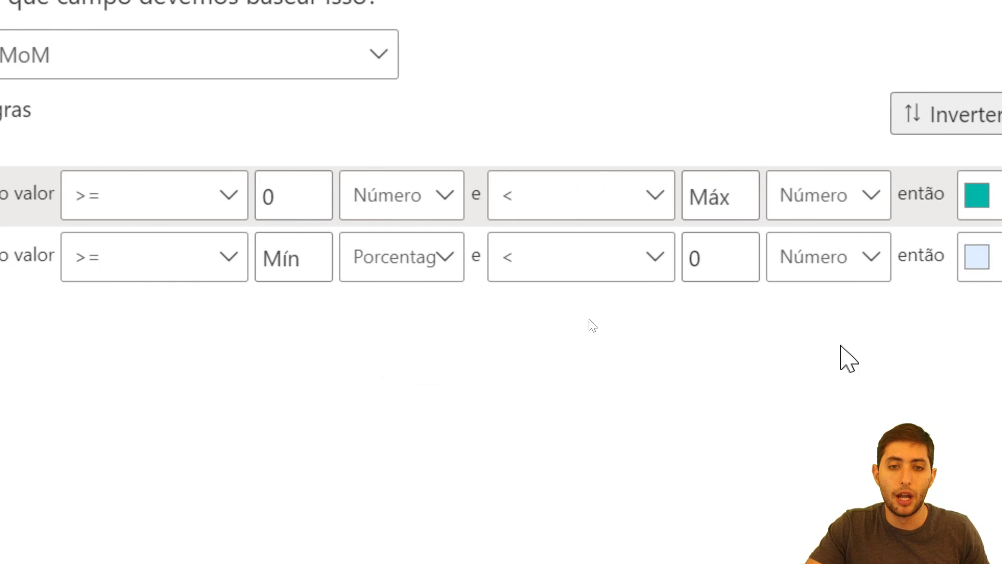
click(425, 276)
click(425, 309)
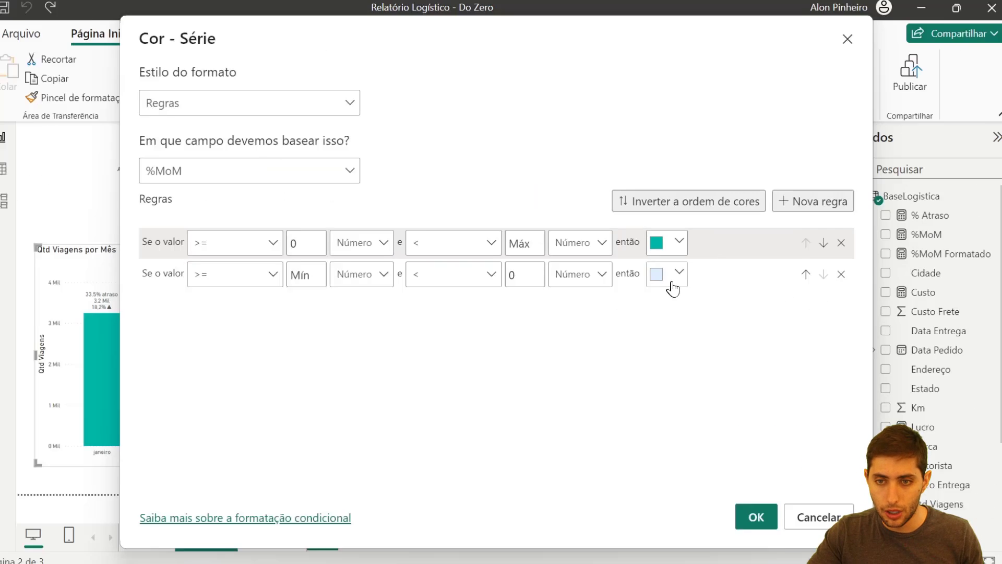
click(824, 261)
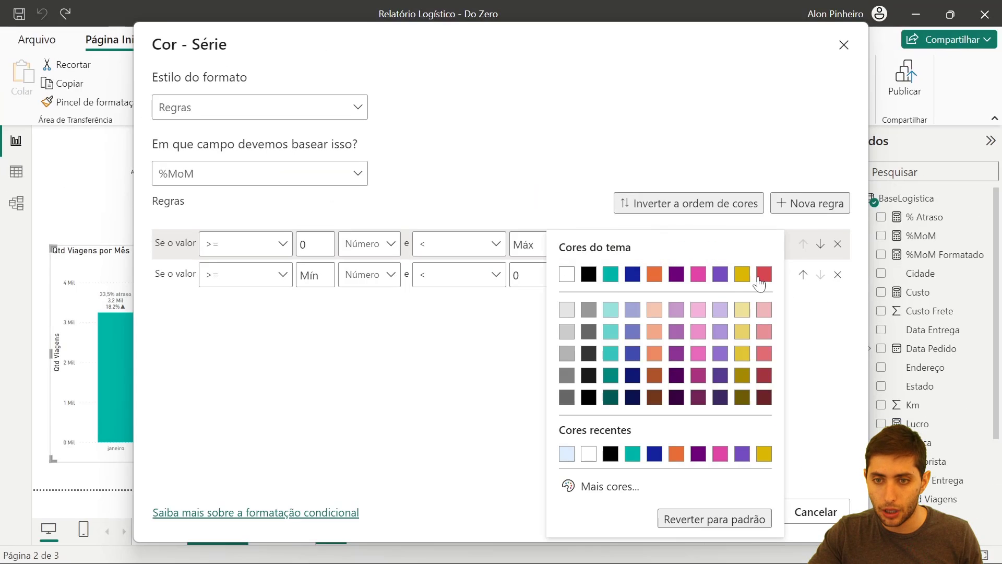
click(764, 275)
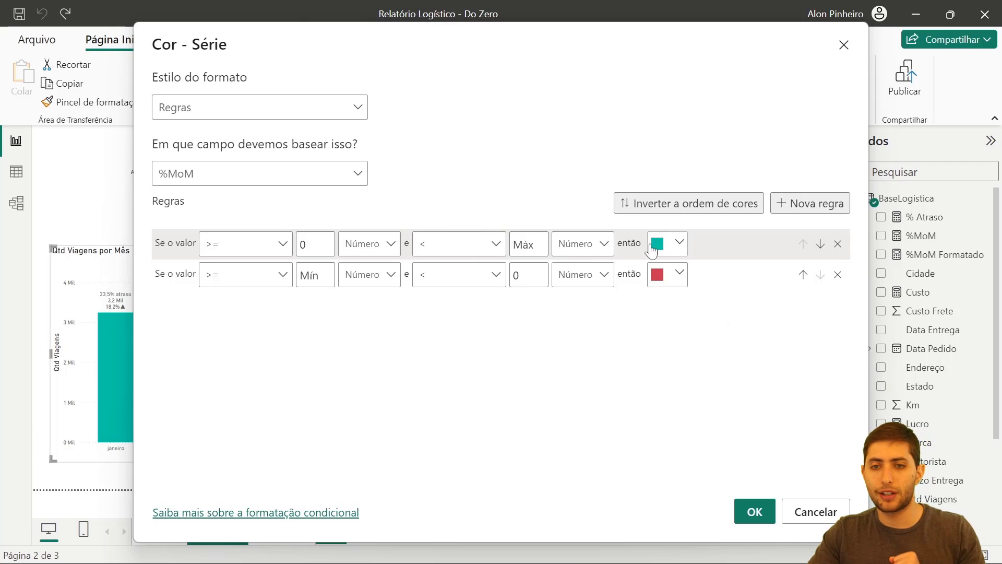
click(752, 509)
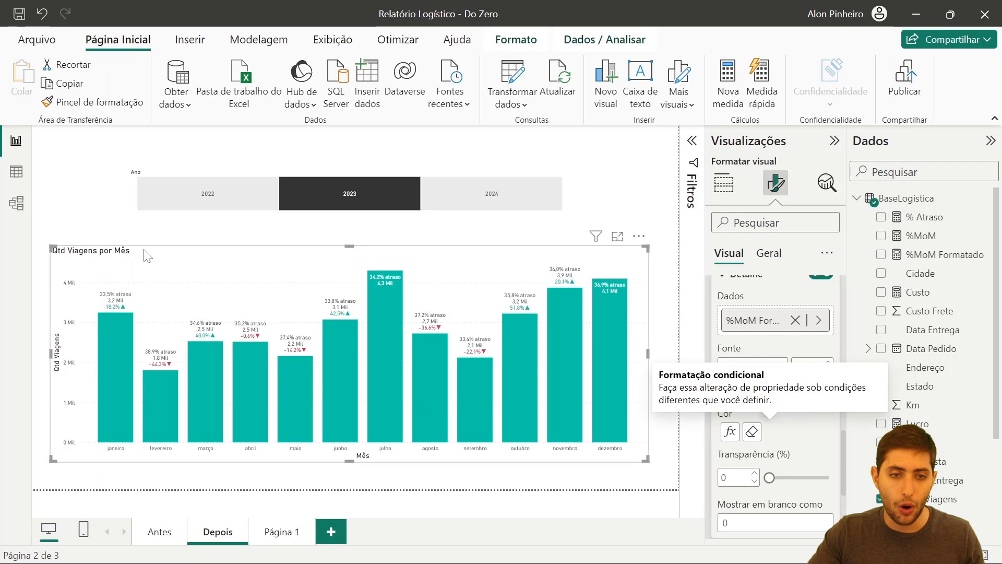
scroll(772, 342, up, 5)
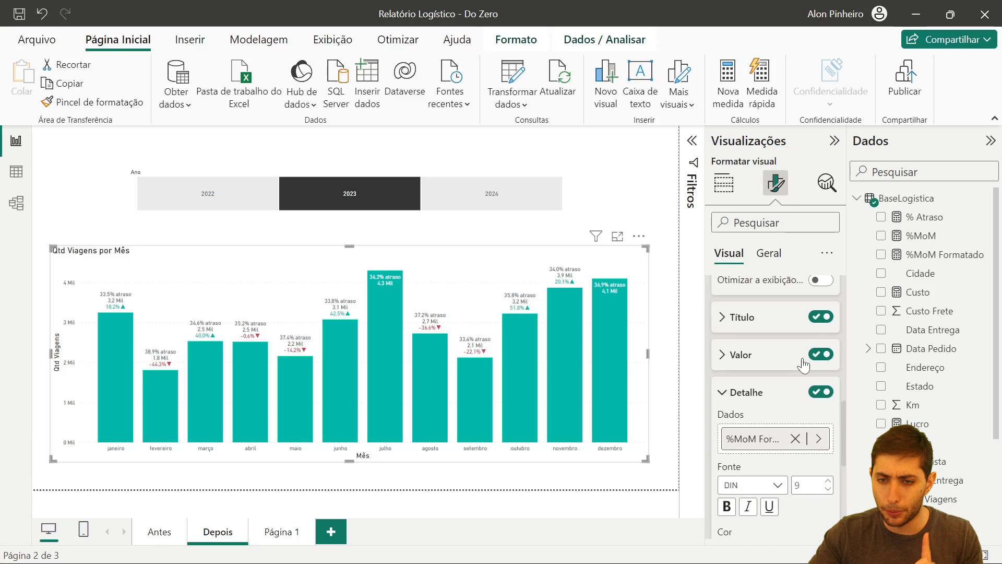
Increase the font size of the data label's title, the % Atraso line, by one point
scroll(765, 344, down, 2)
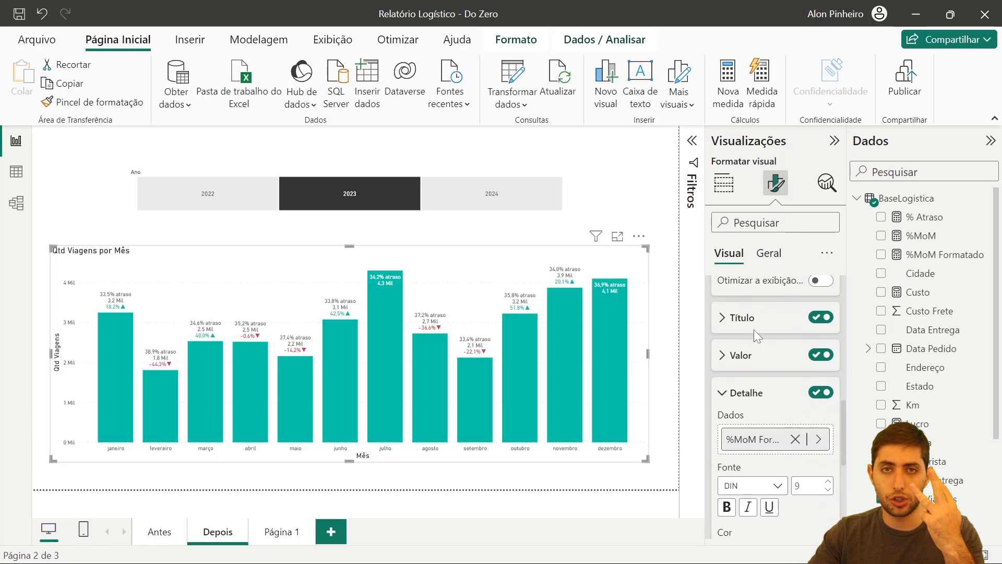
scroll(754, 330, up, 3)
scroll(754, 330, down, 2)
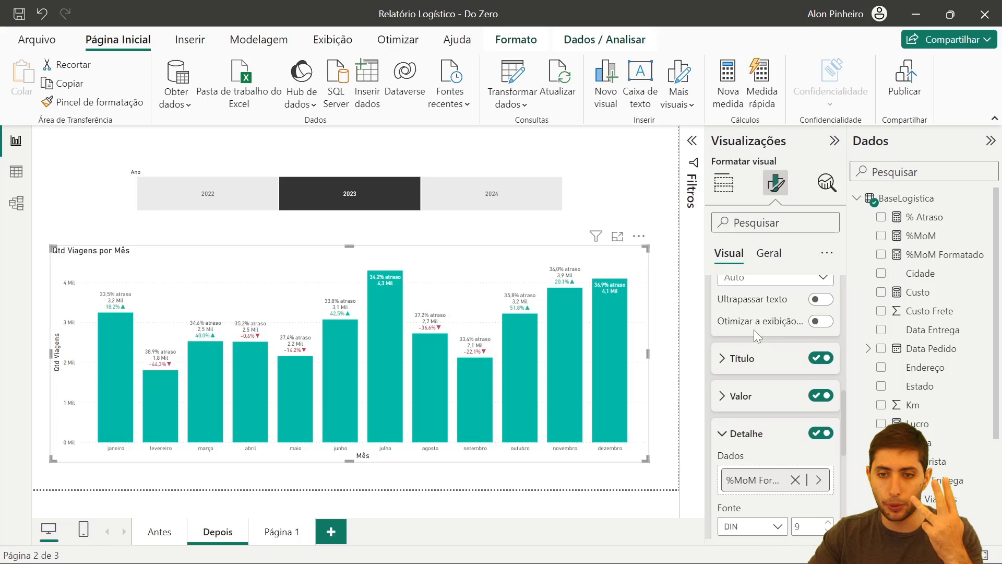
click(750, 357)
scroll(750, 358, down, 3)
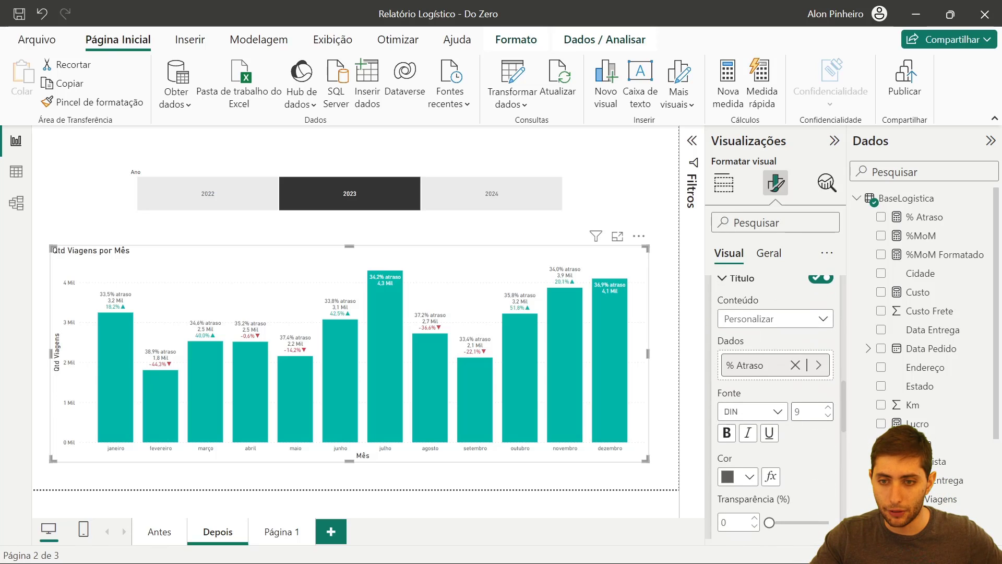
click(829, 408)
scroll(822, 397, up, 3)
click(768, 399)
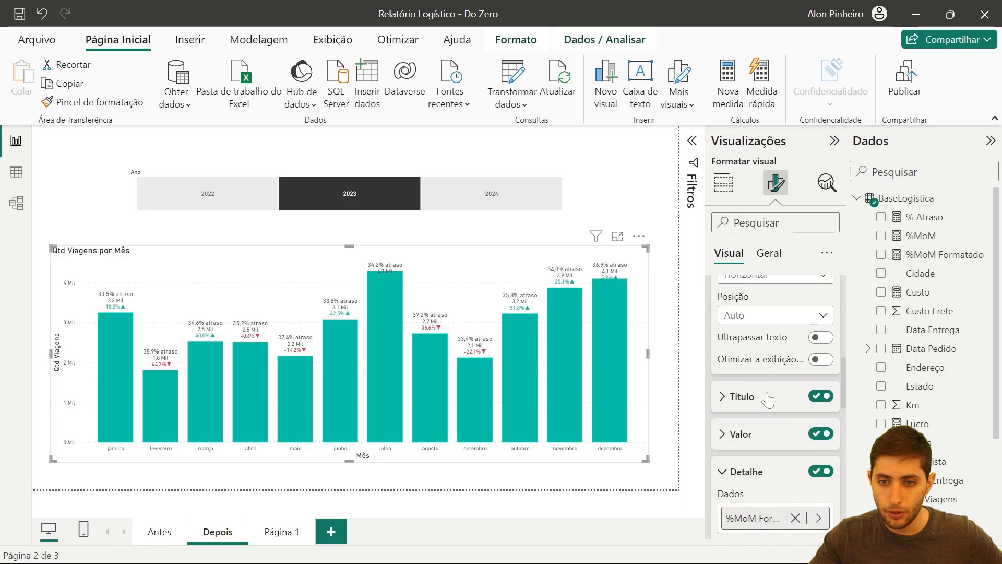
Increase the font size of the data label's value, the Qtd Viagens line, by one point
scroll(768, 399, down, 2)
click(742, 313)
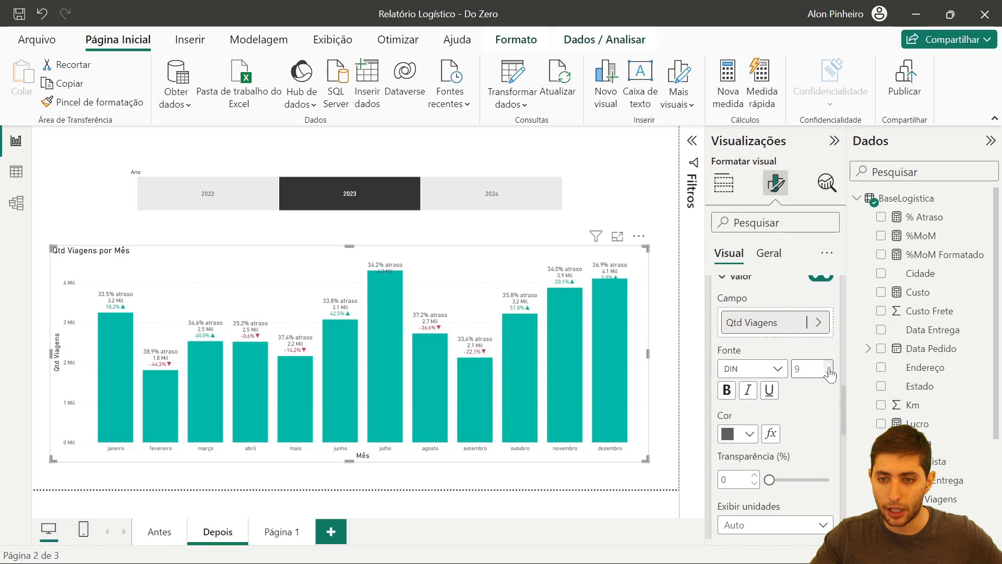
scroll(772, 344, up, 1)
click(742, 316)
Set the font size of the data label's %MoM Formatado detail to 10 and deselect the chart
click(747, 353)
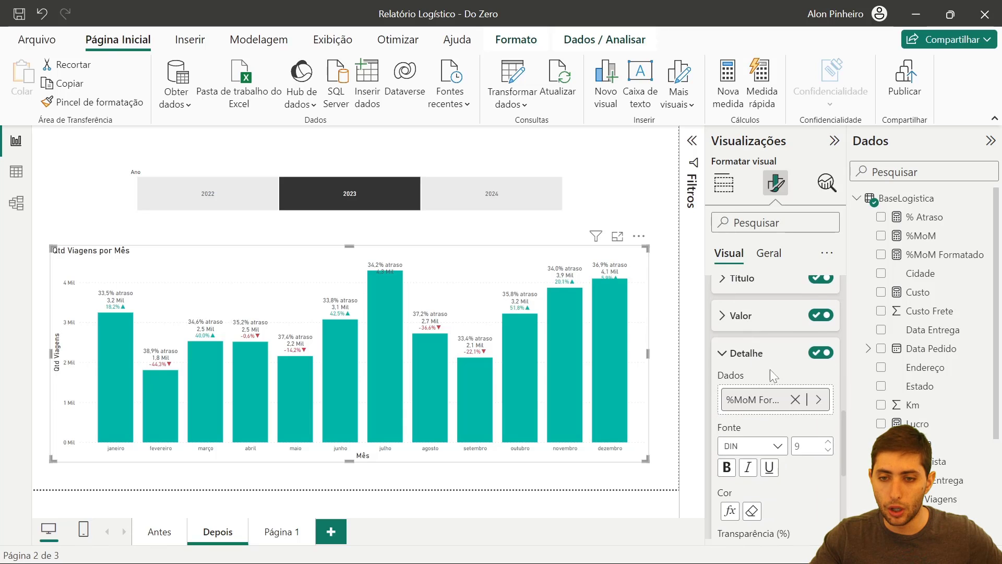
scroll(774, 376, down, 2)
click(829, 362)
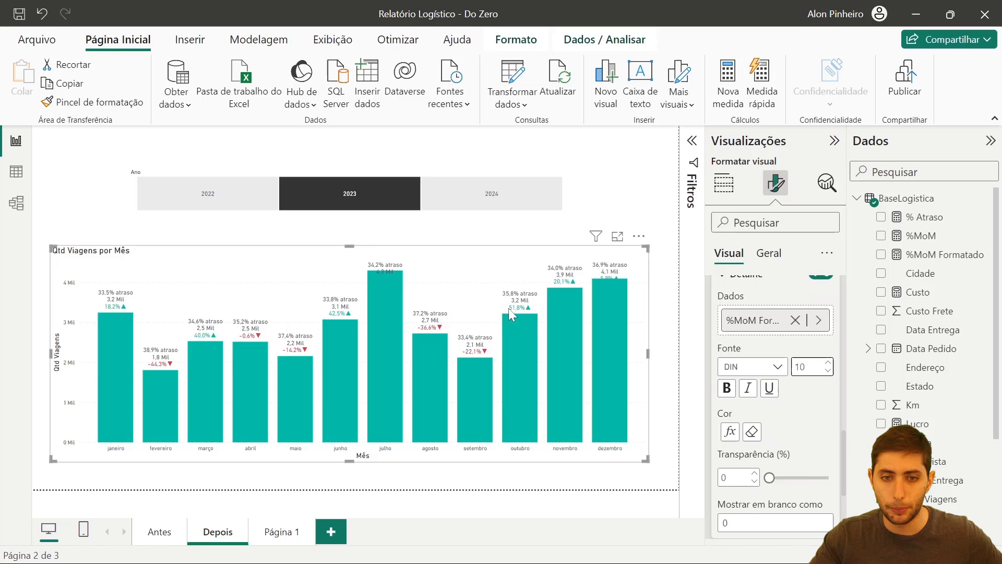
click(90, 215)
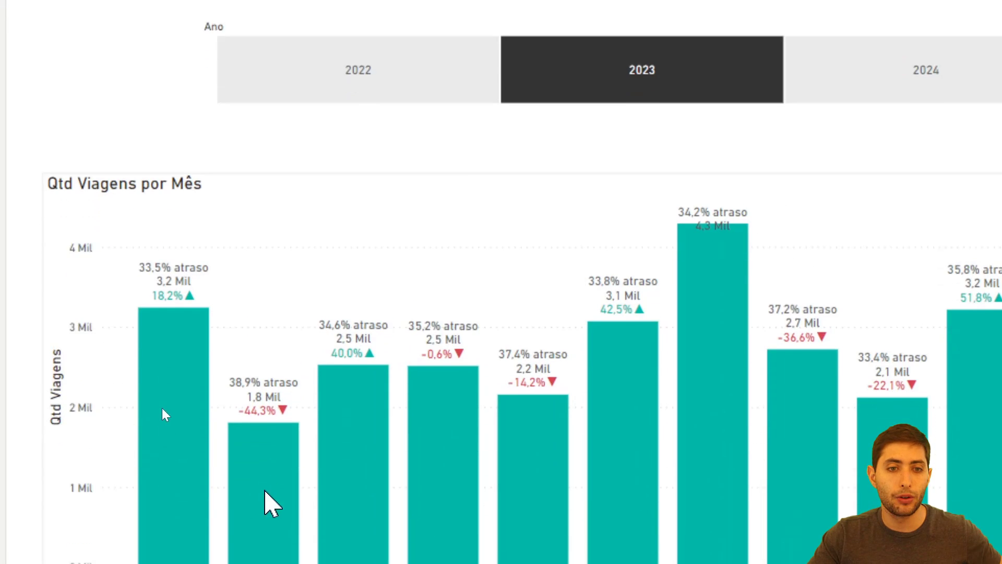